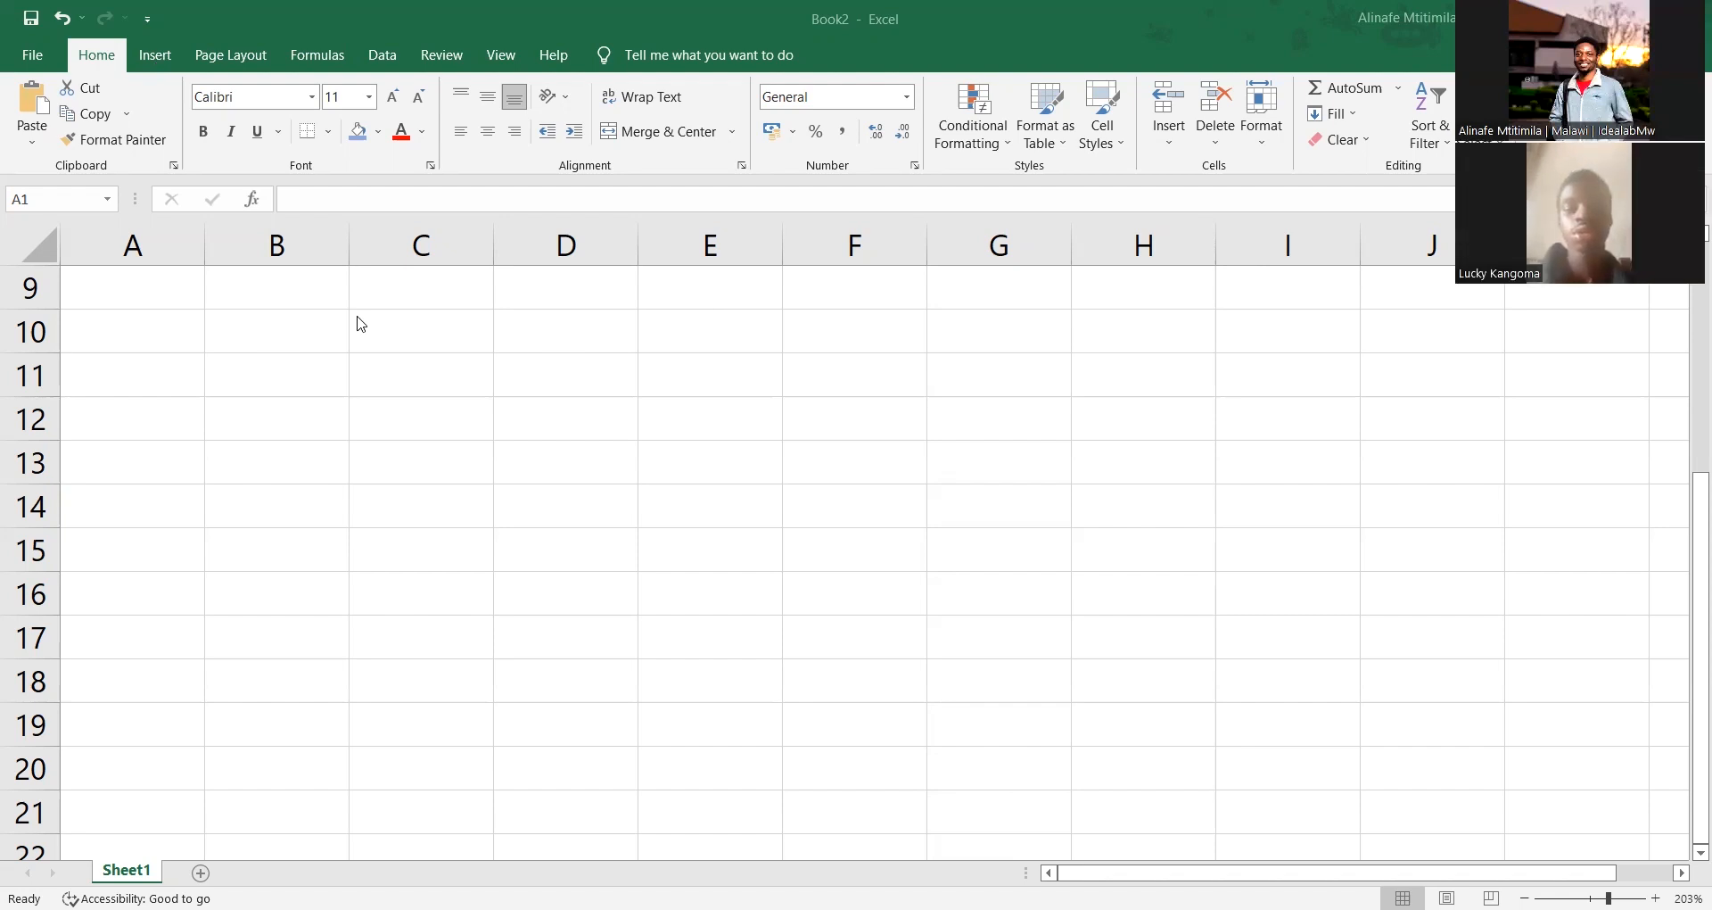
Highlight columns A, B, C and D of the blank sheet one after another
scroll(361, 324, "up", 3)
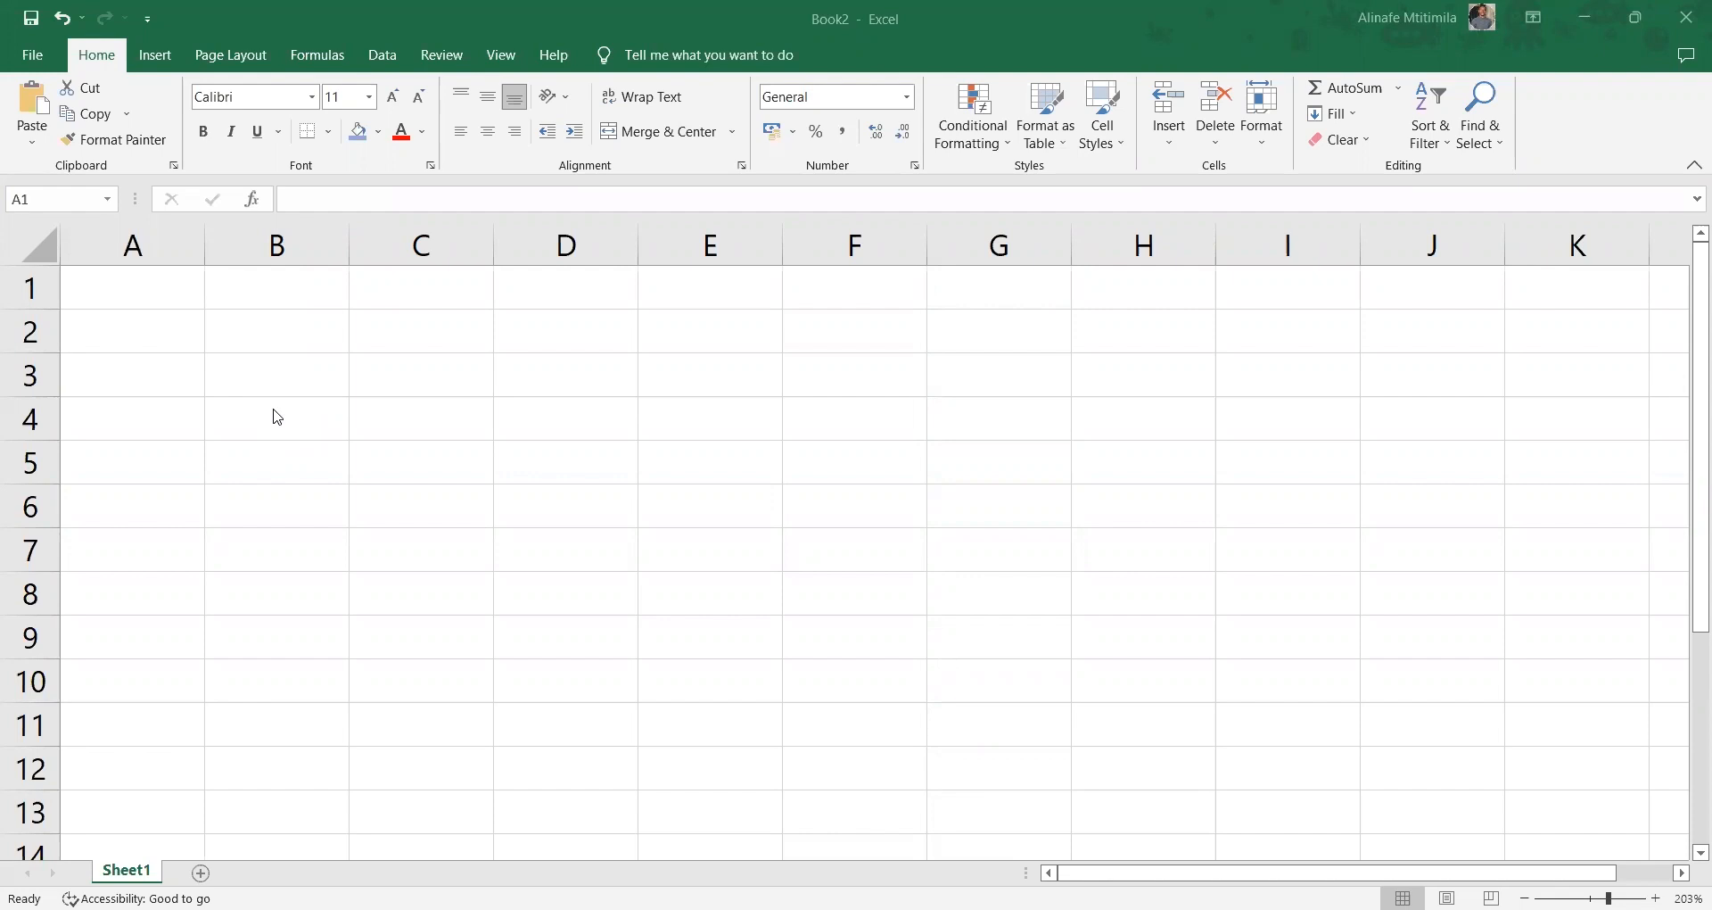
left_click(164, 296)
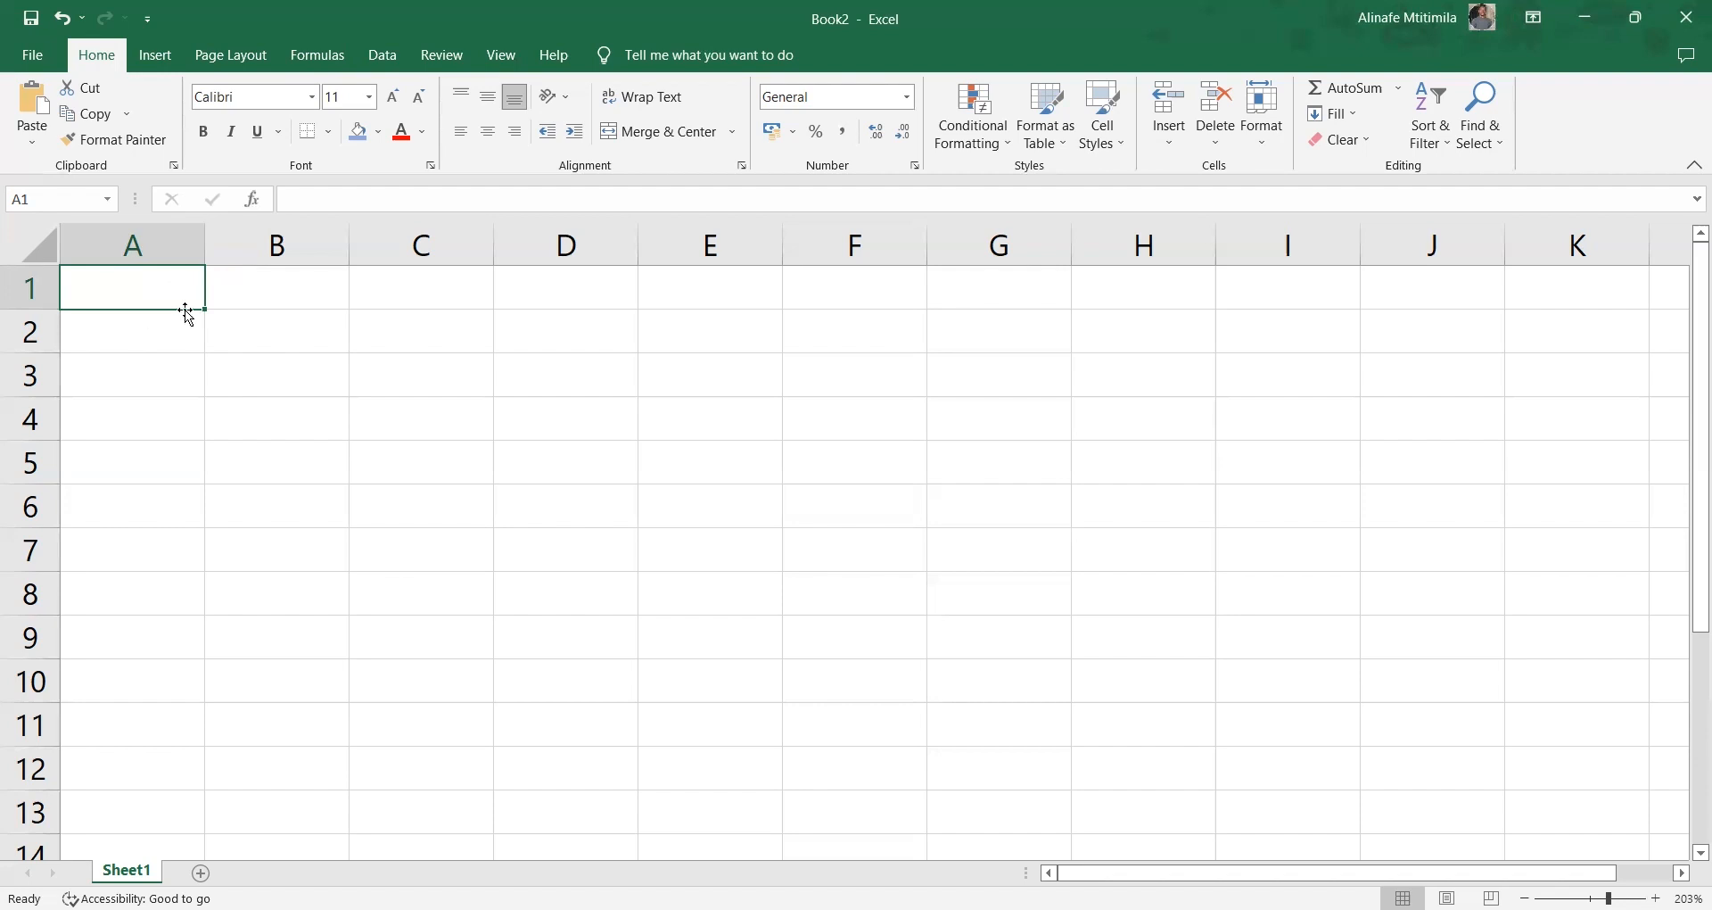
left_click(186, 248)
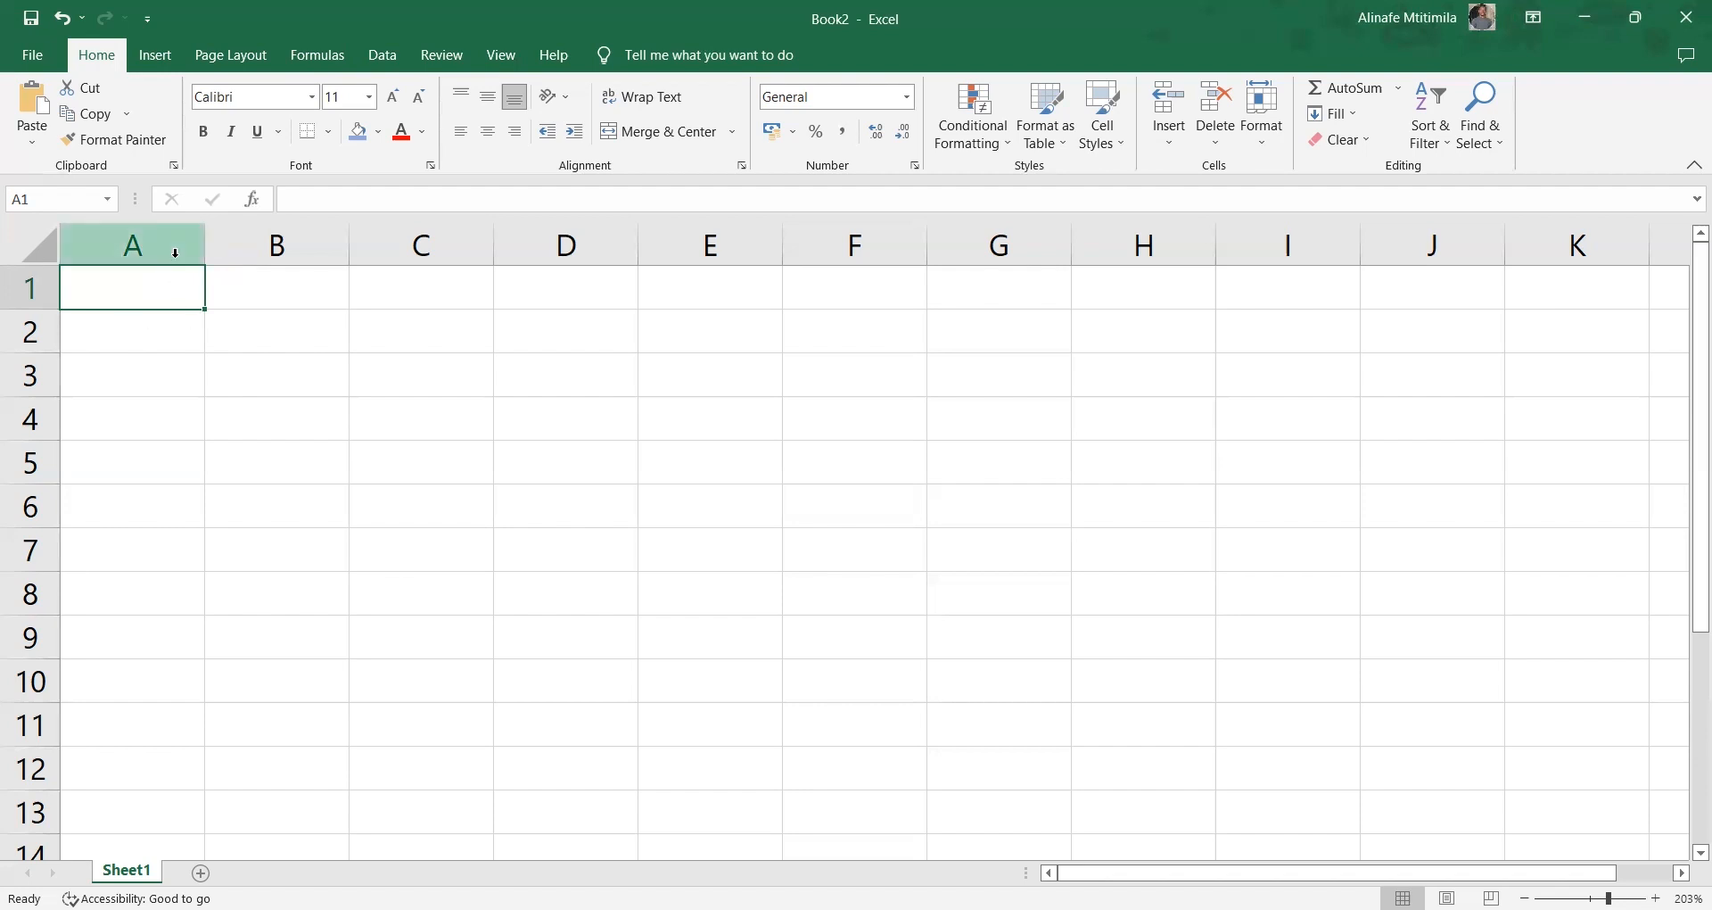
left_click(176, 254)
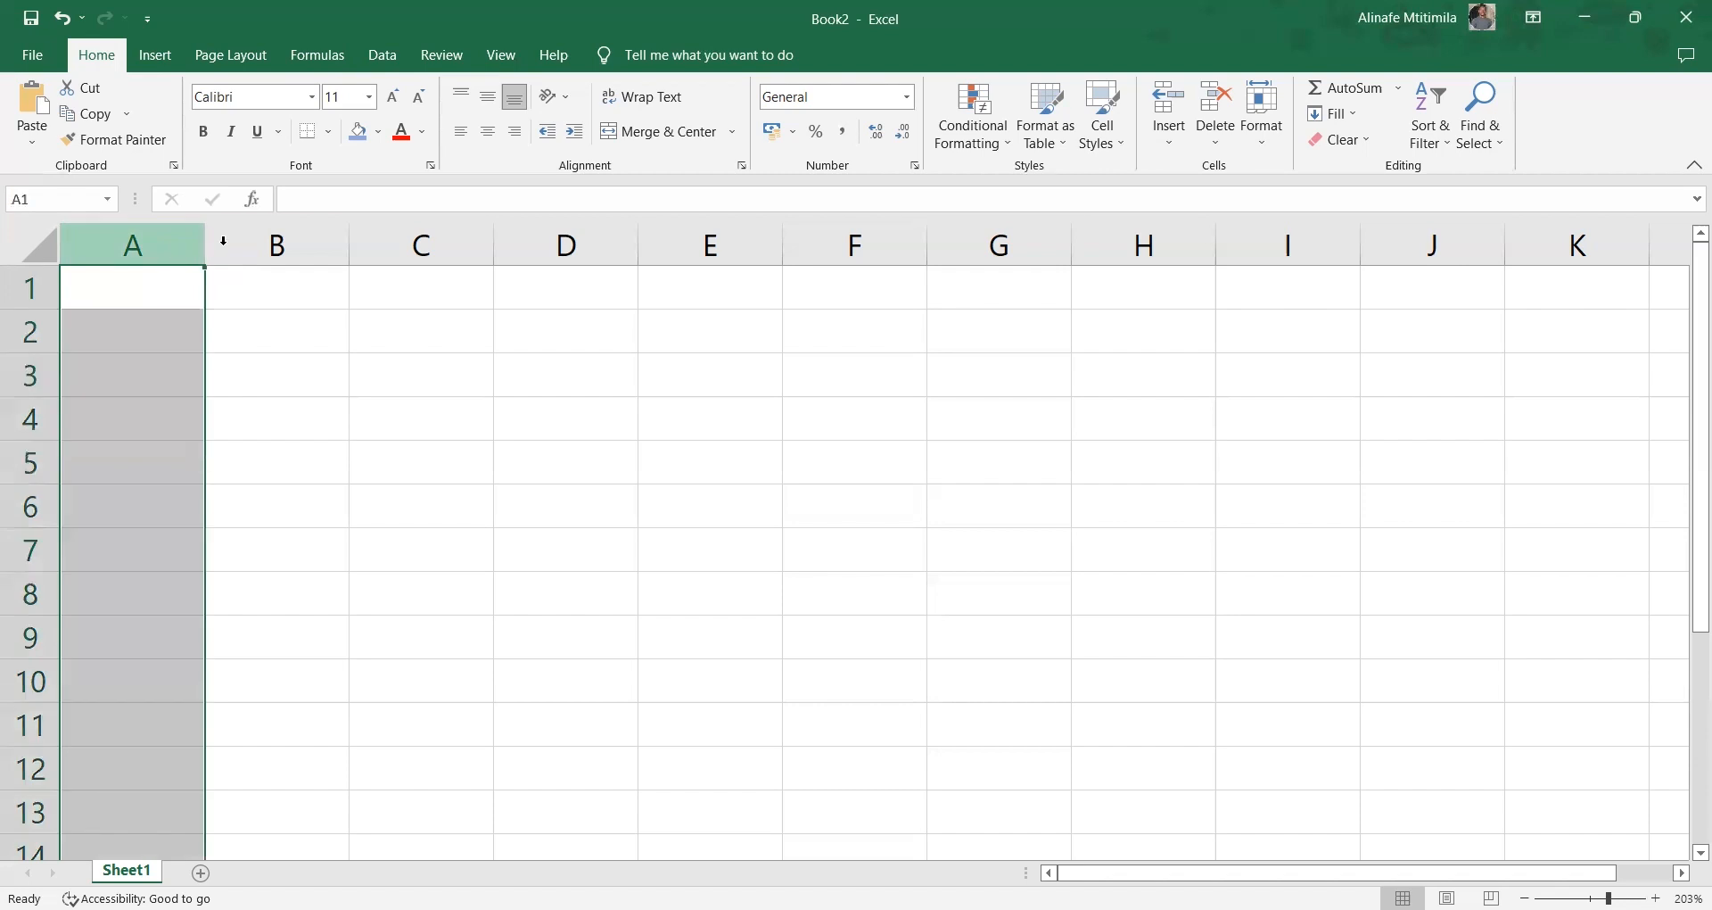
left_click(277, 248)
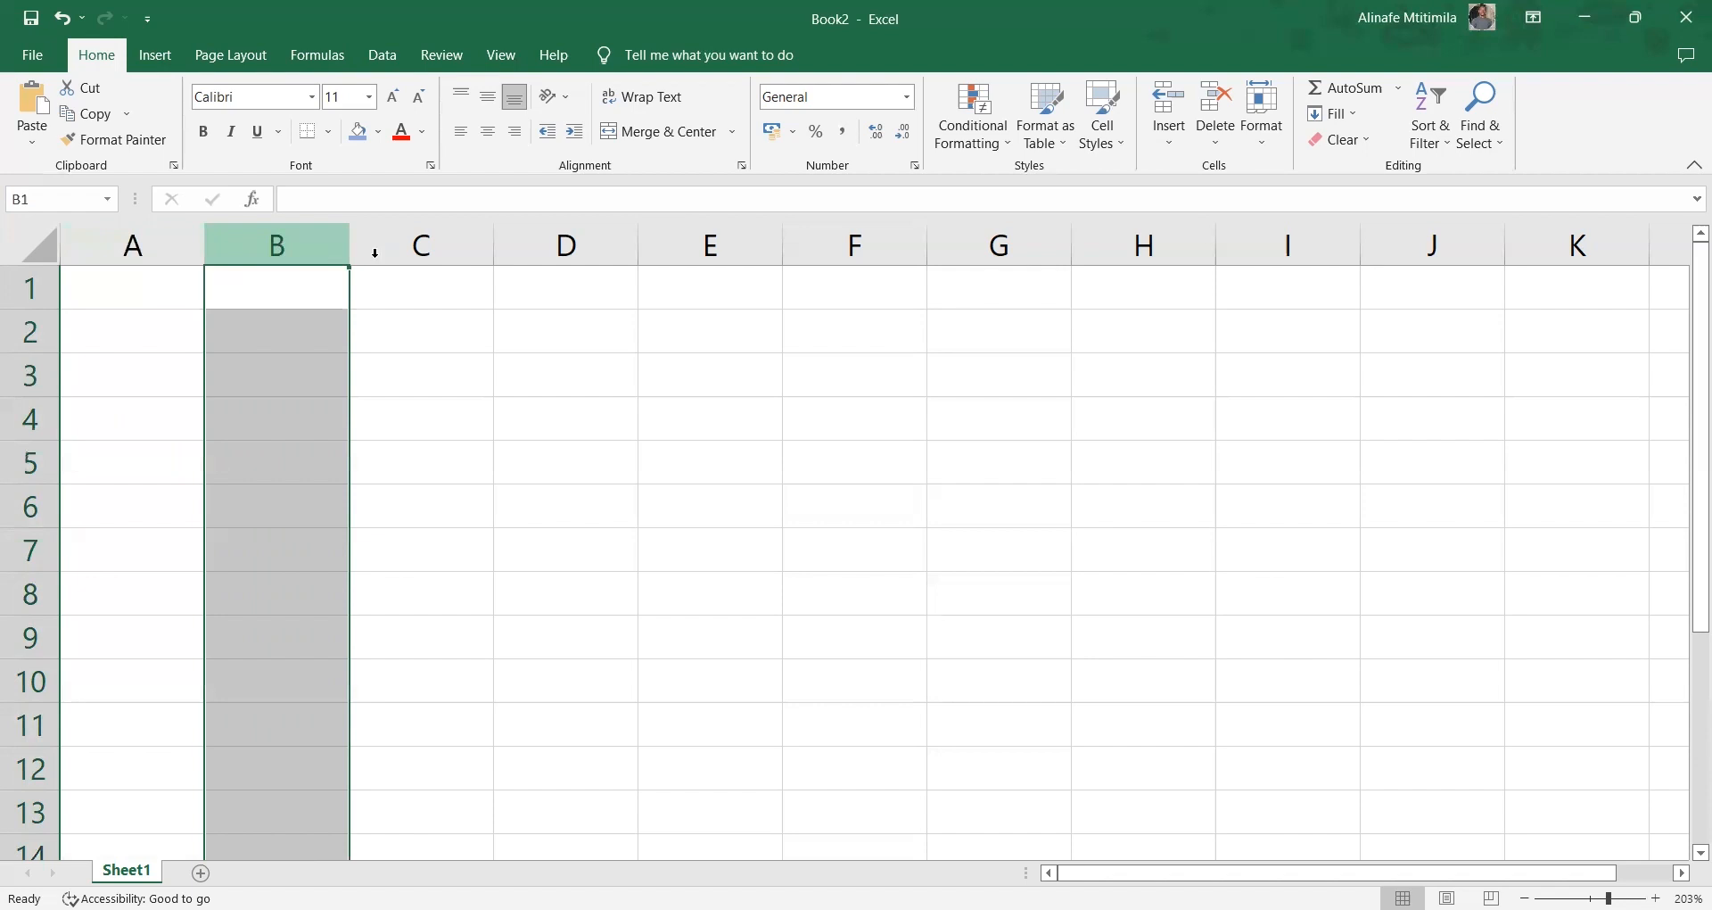
left_click(397, 256)
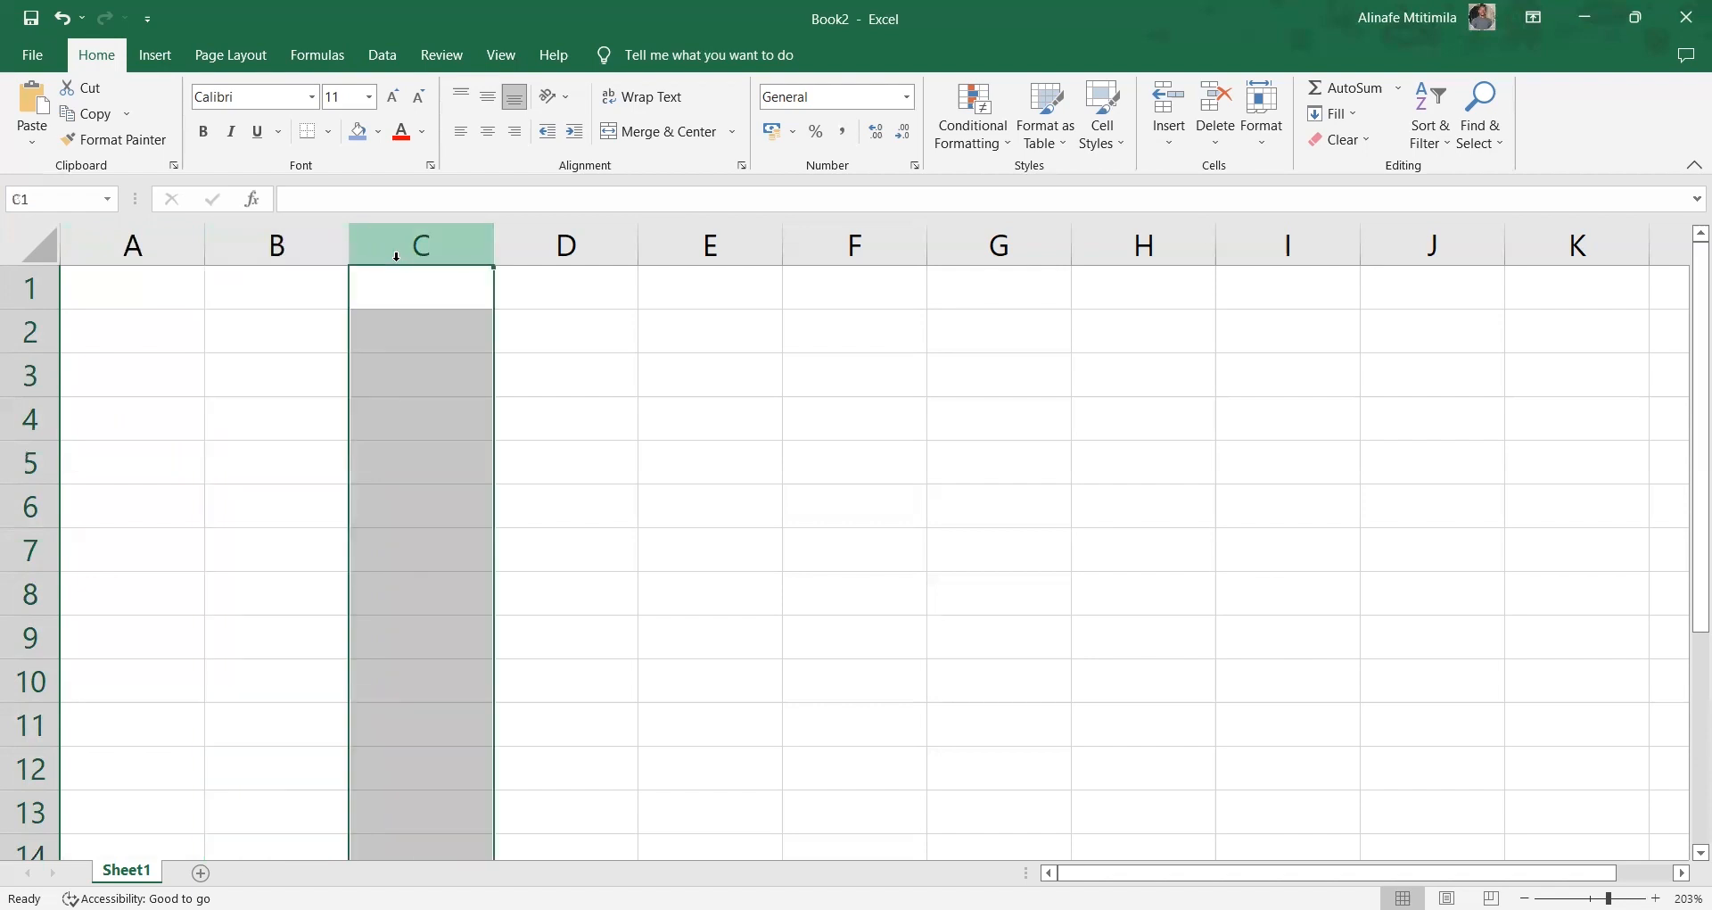
left_click(533, 252)
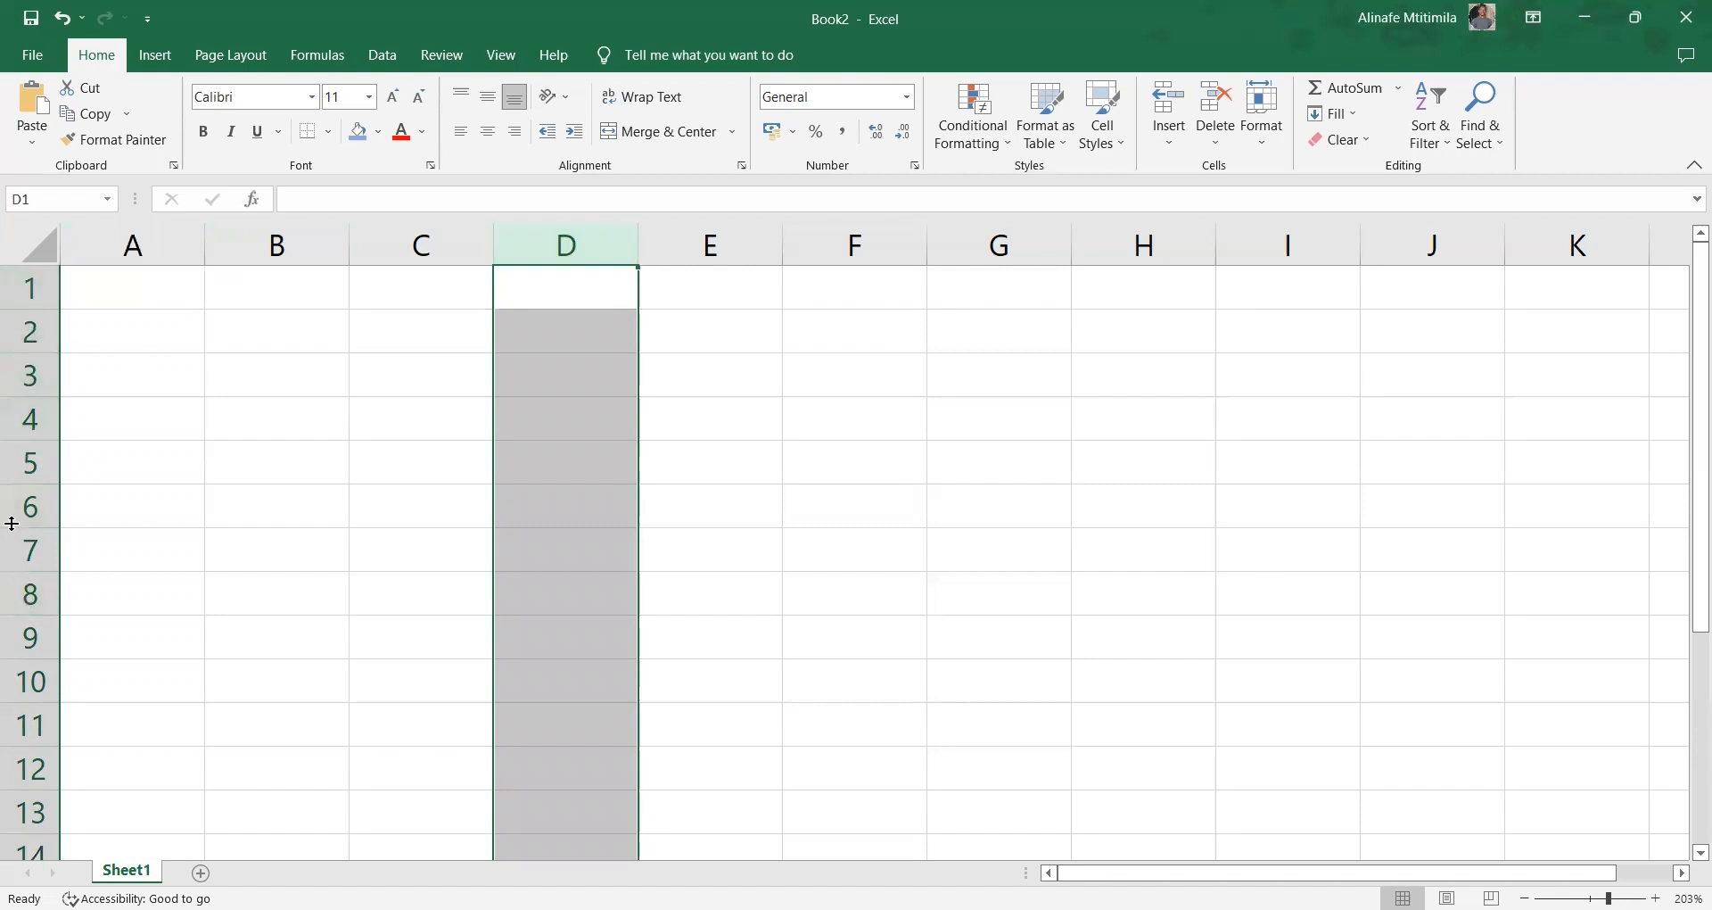
Highlight rows 2, 3 and 4 in turn and delete the empty row 4
left_click(32, 332)
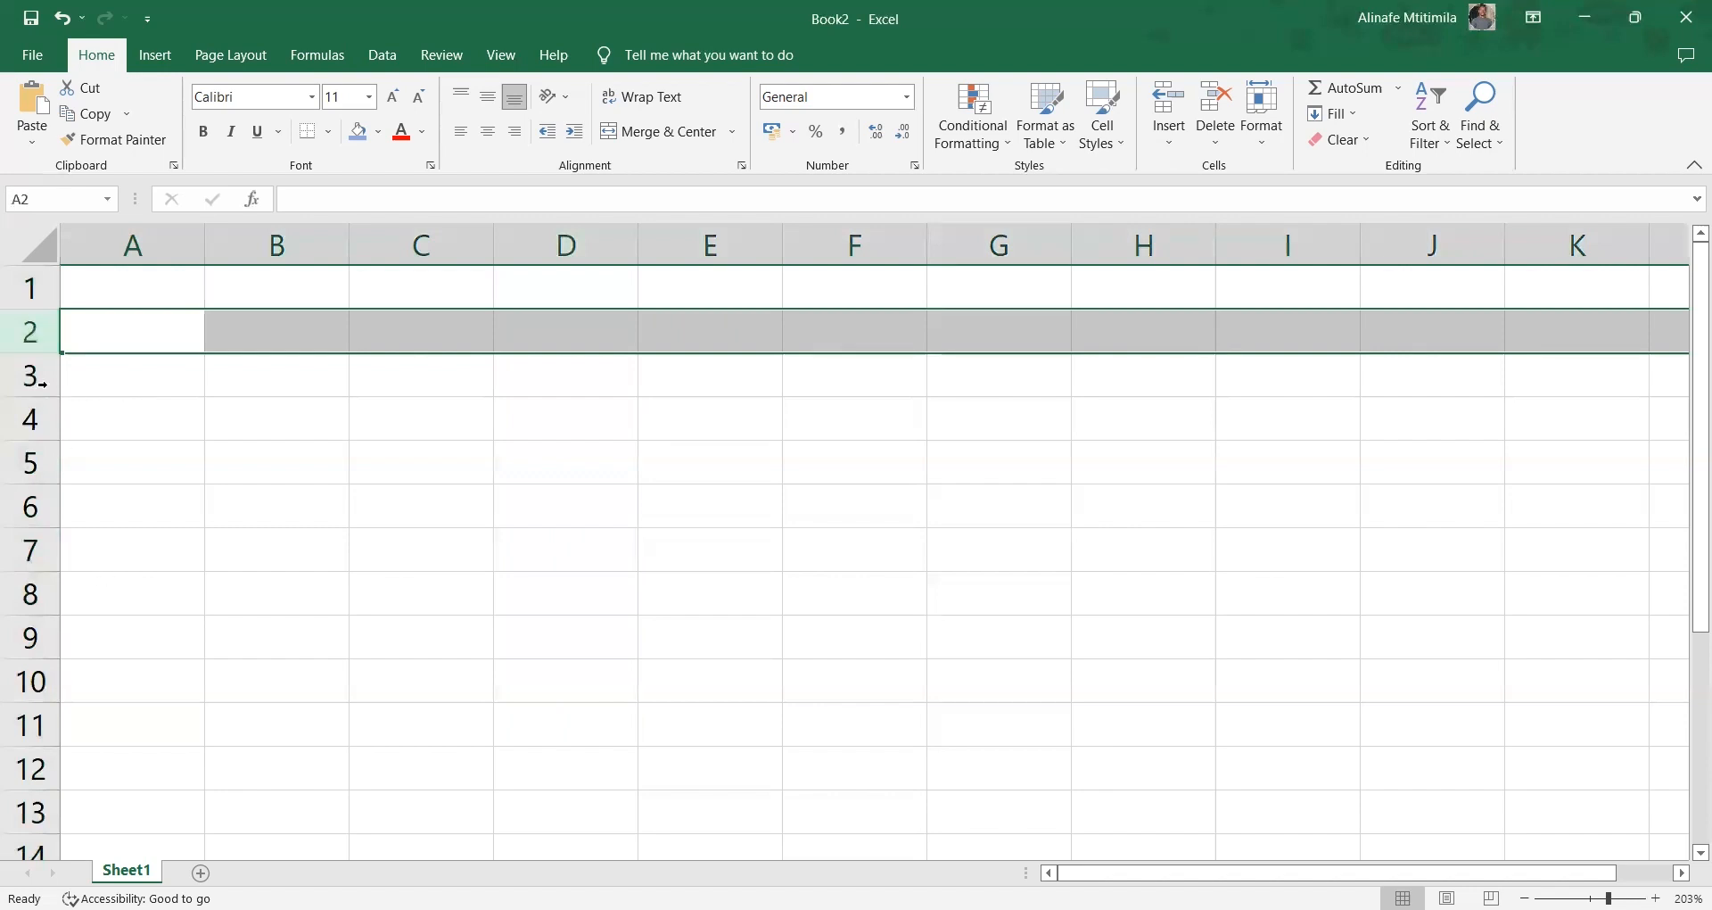
left_click(16, 381)
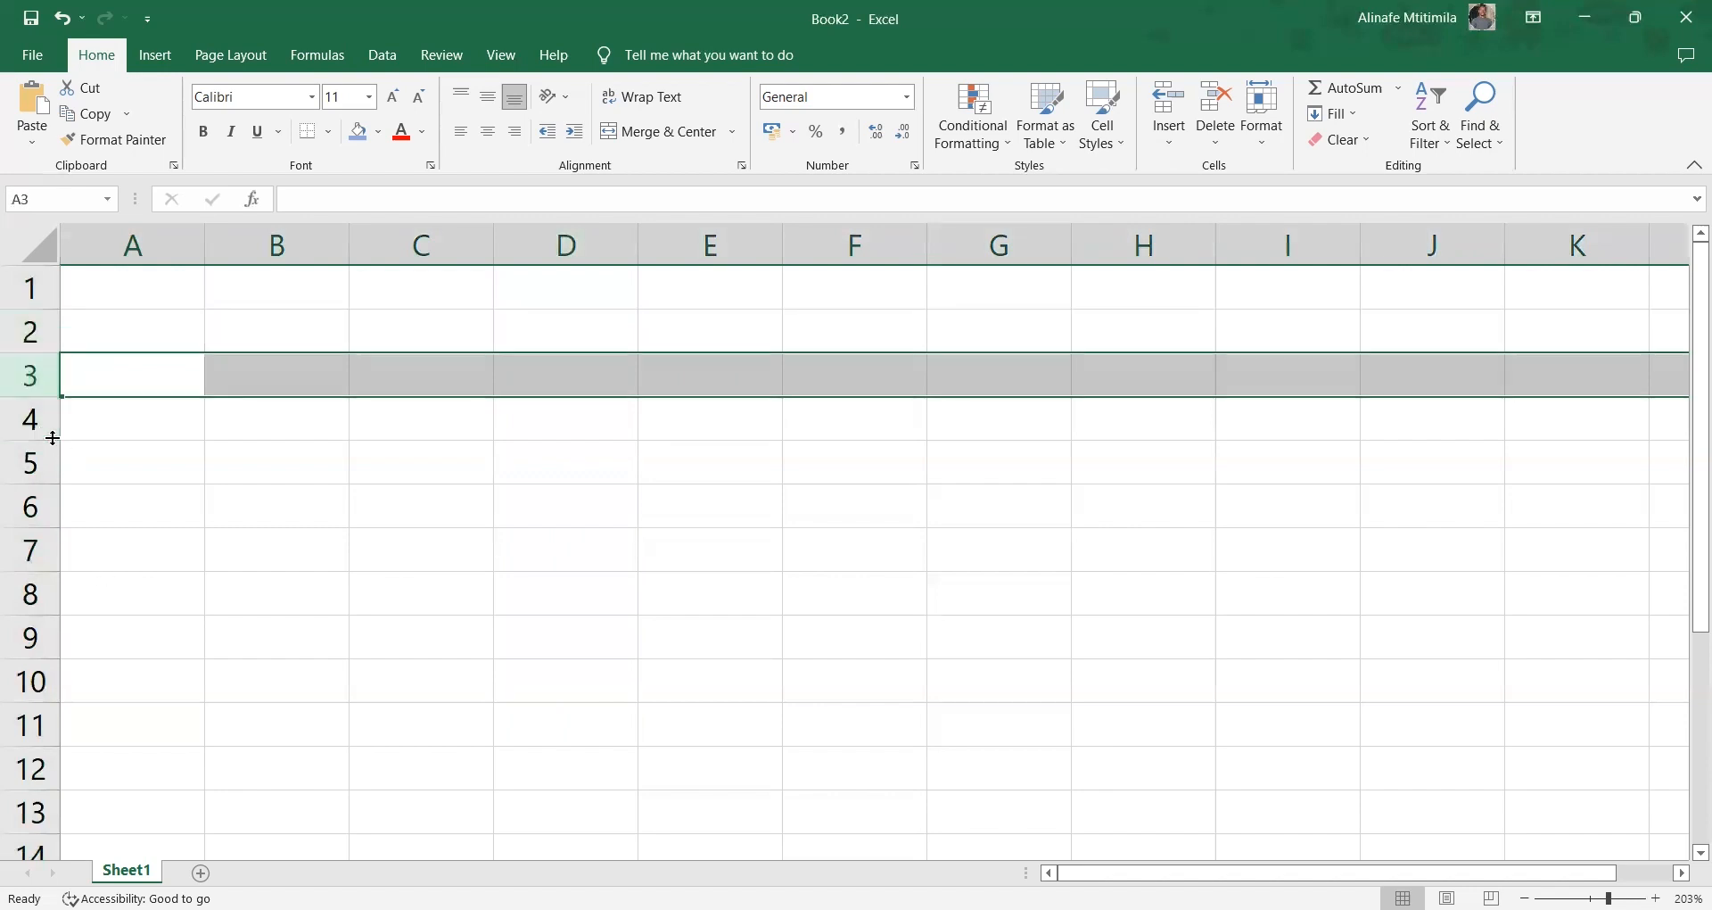
left_click(30, 420)
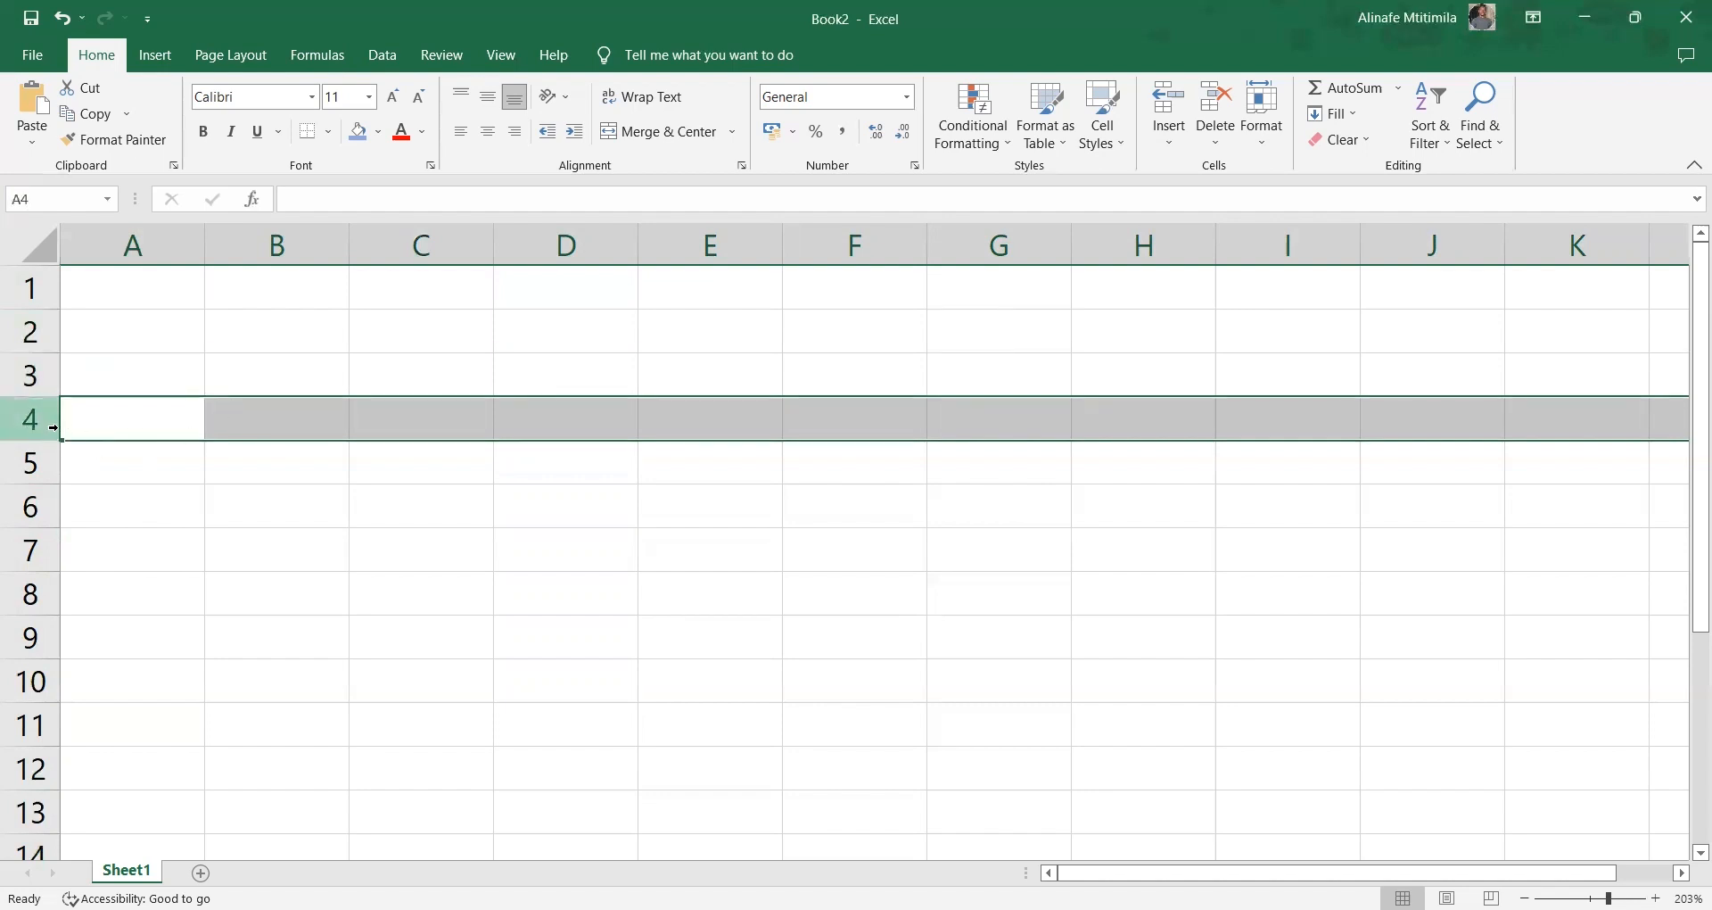
right_click(200, 422)
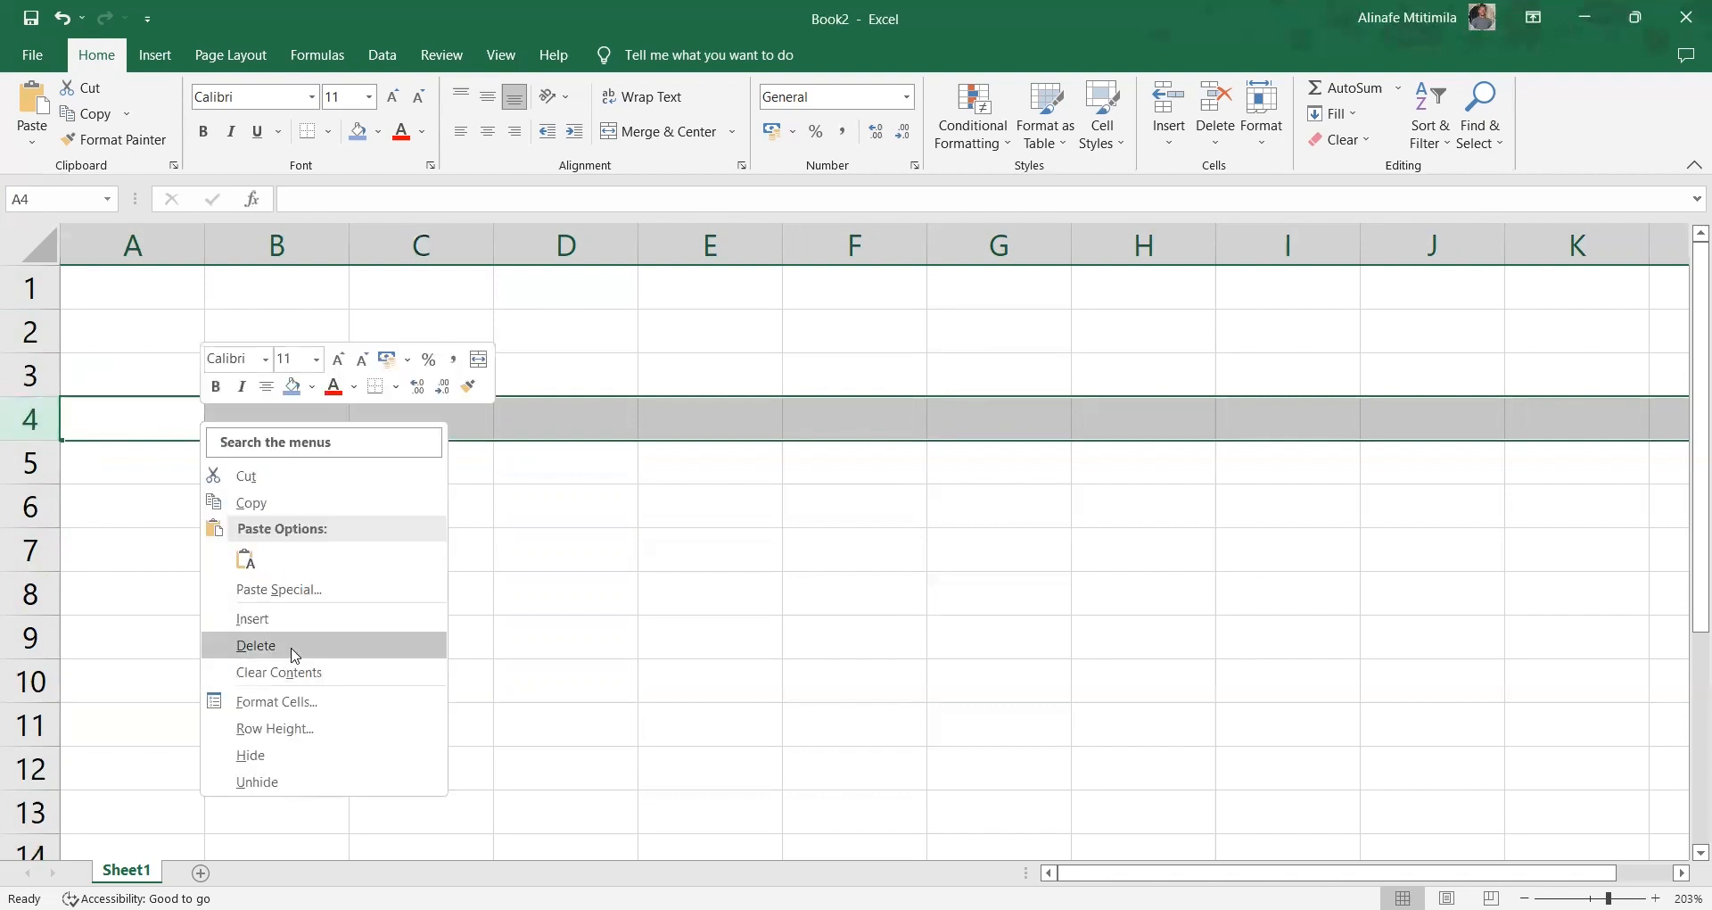
left_click(256, 644)
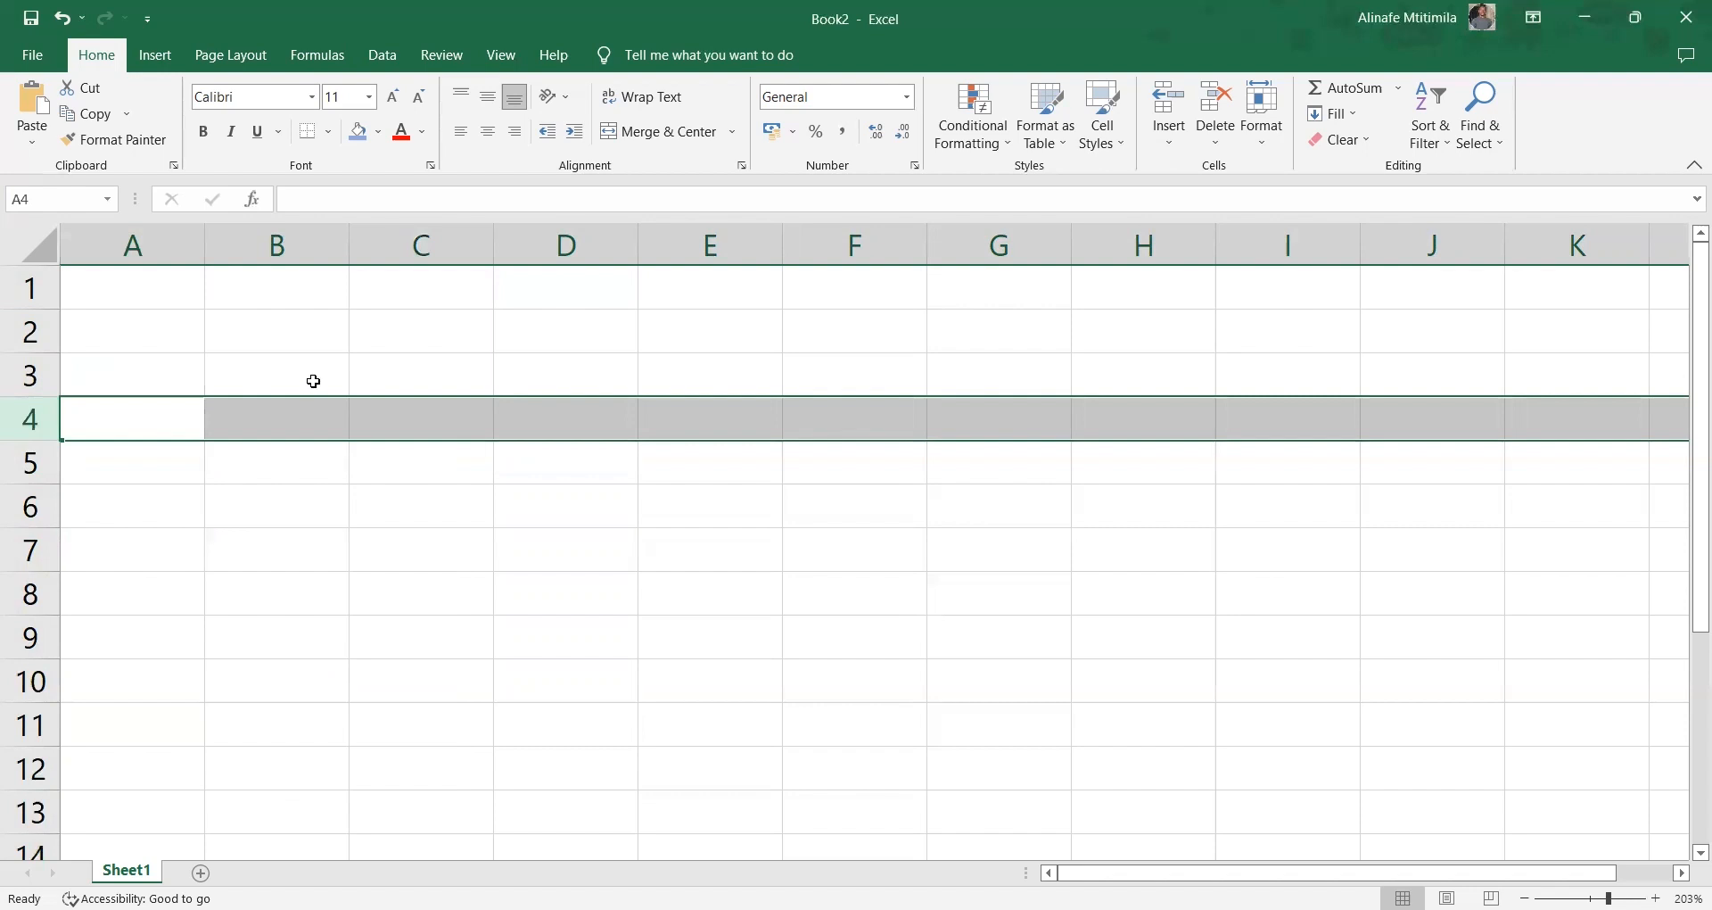
Enter the column headers Name in A1 and Age in B1
left_click(277, 253)
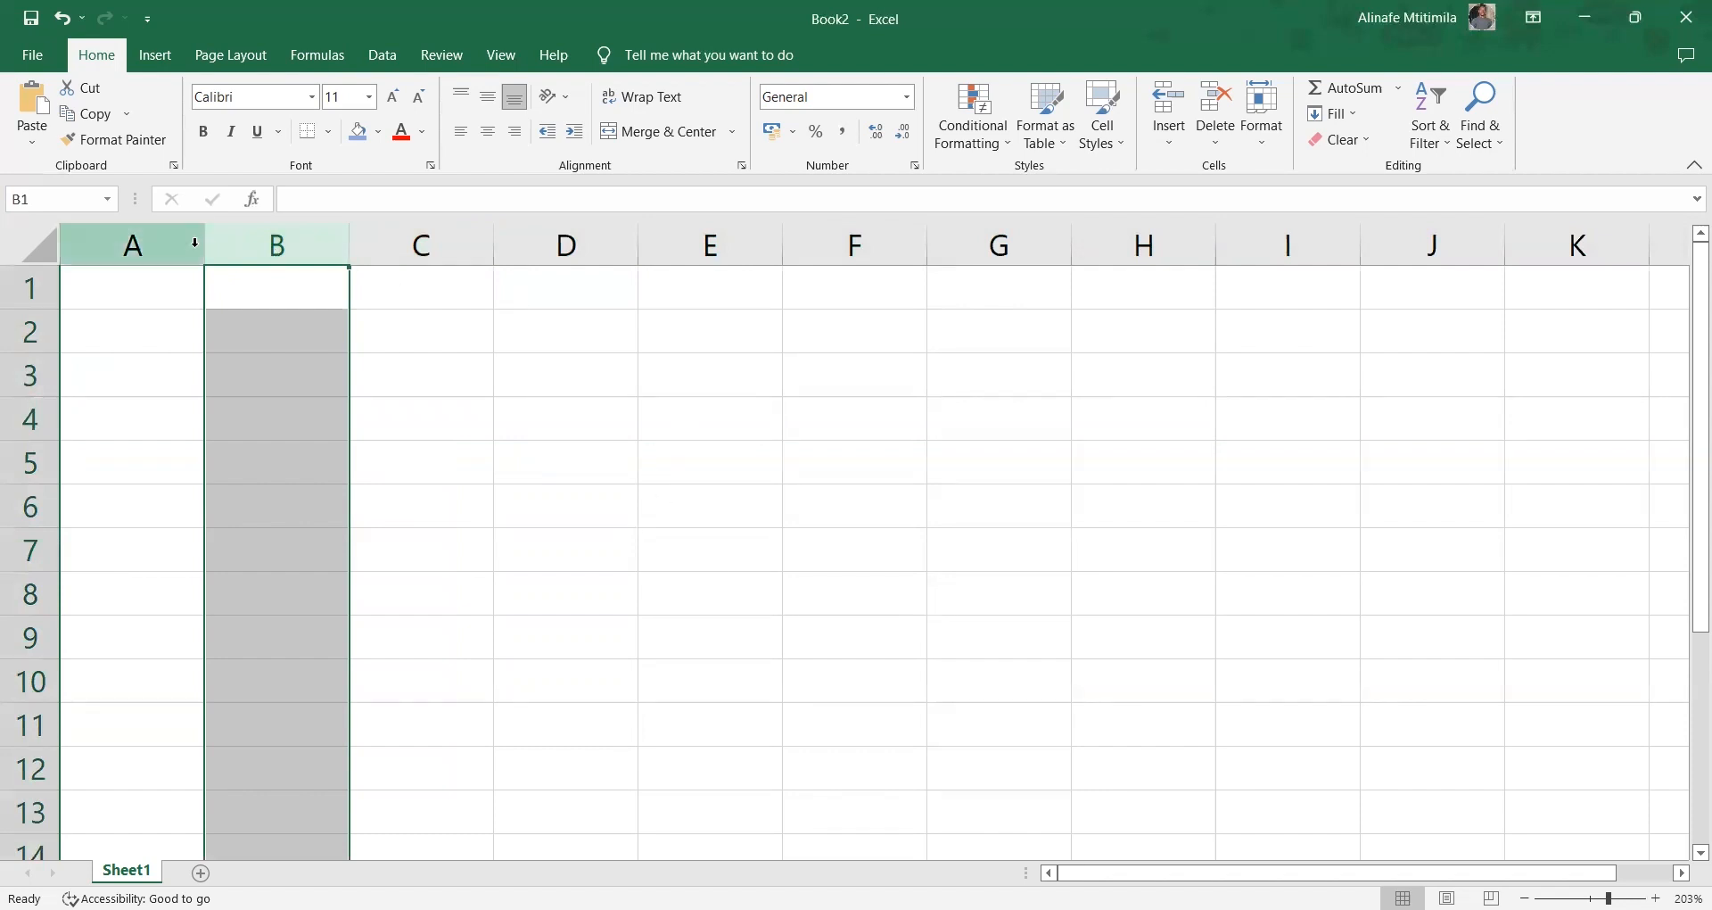
left_click(162, 283)
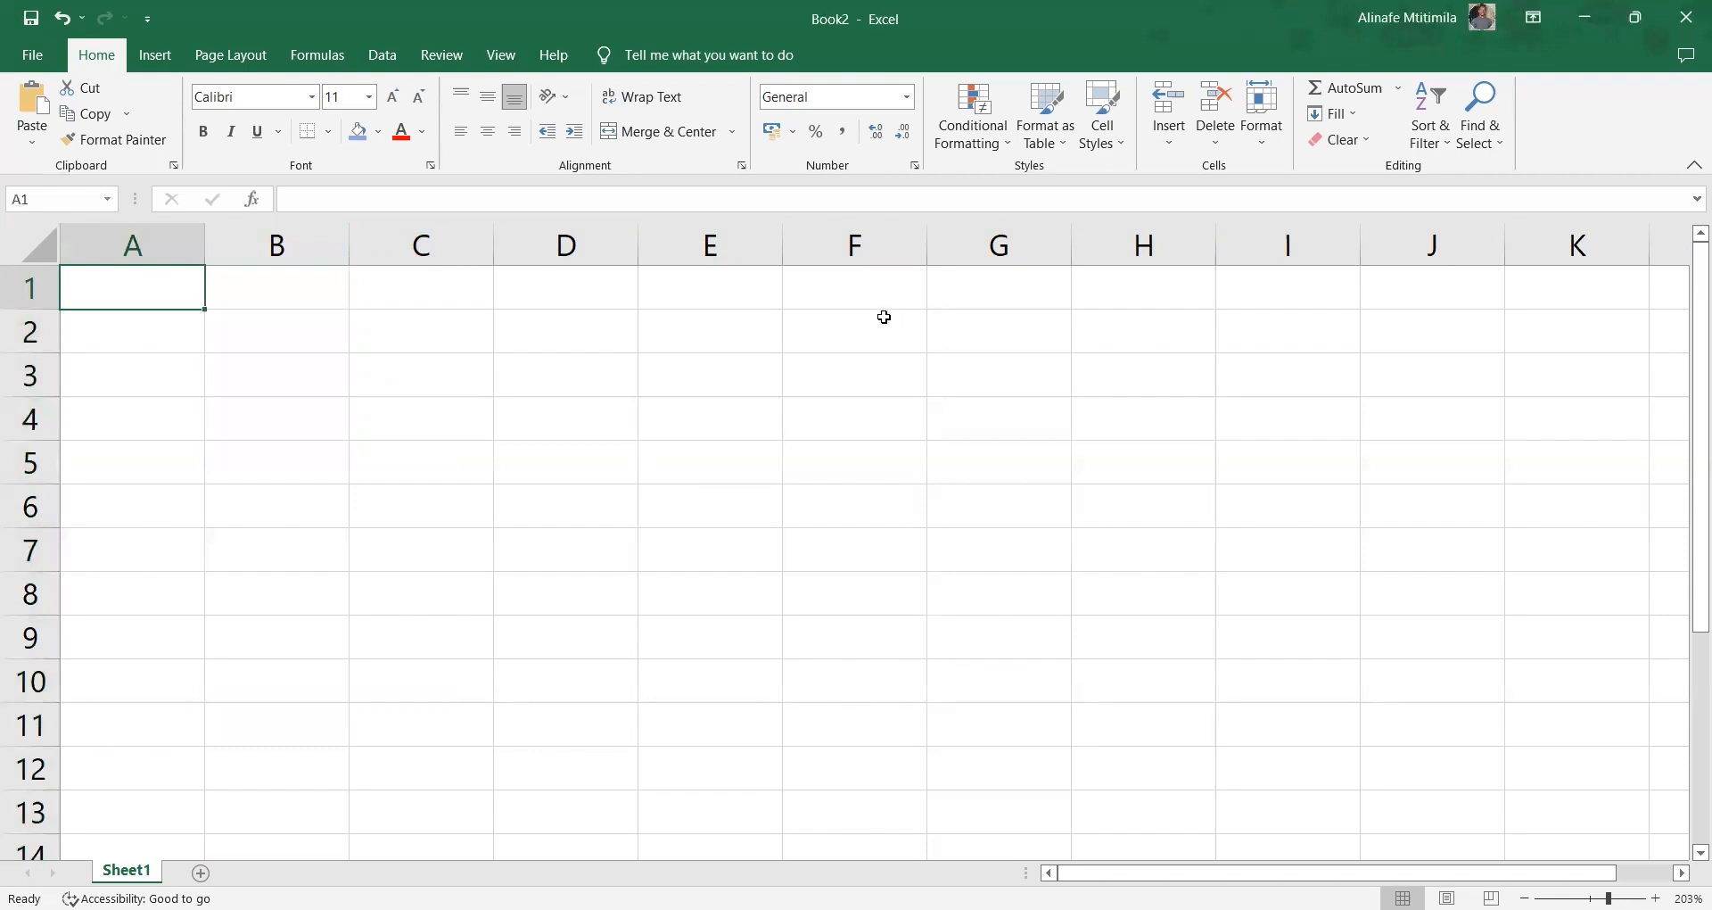
type("Nms")
key("BackSpace")
key("BackSpace")
type("a")
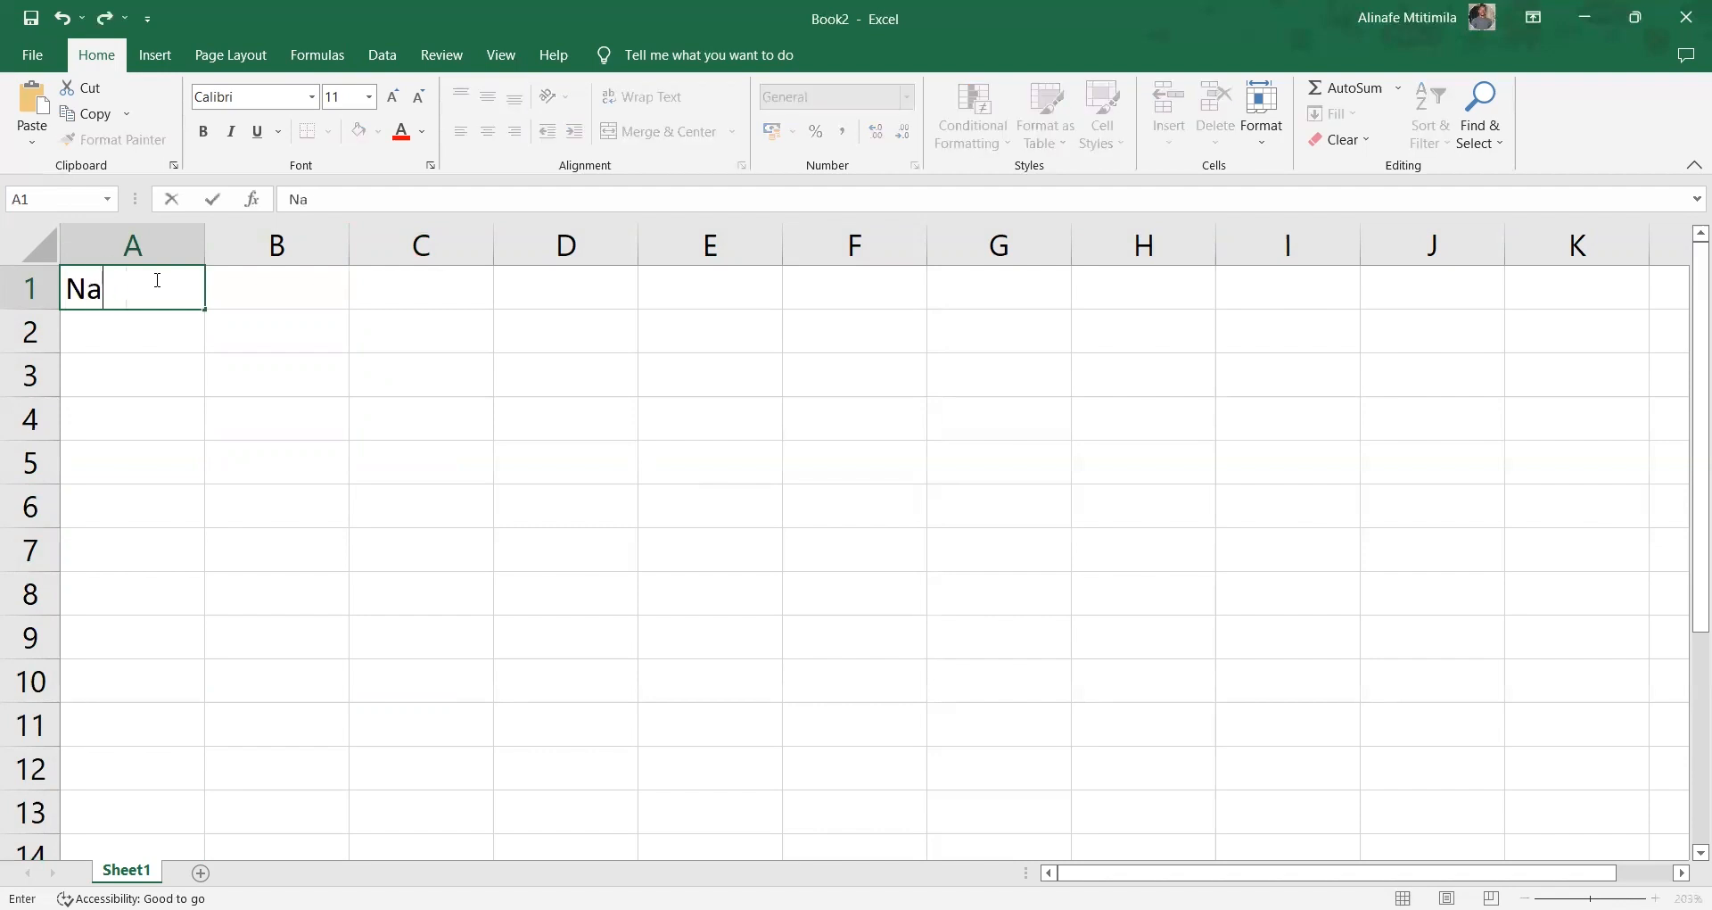
type("me")
left_click(261, 286)
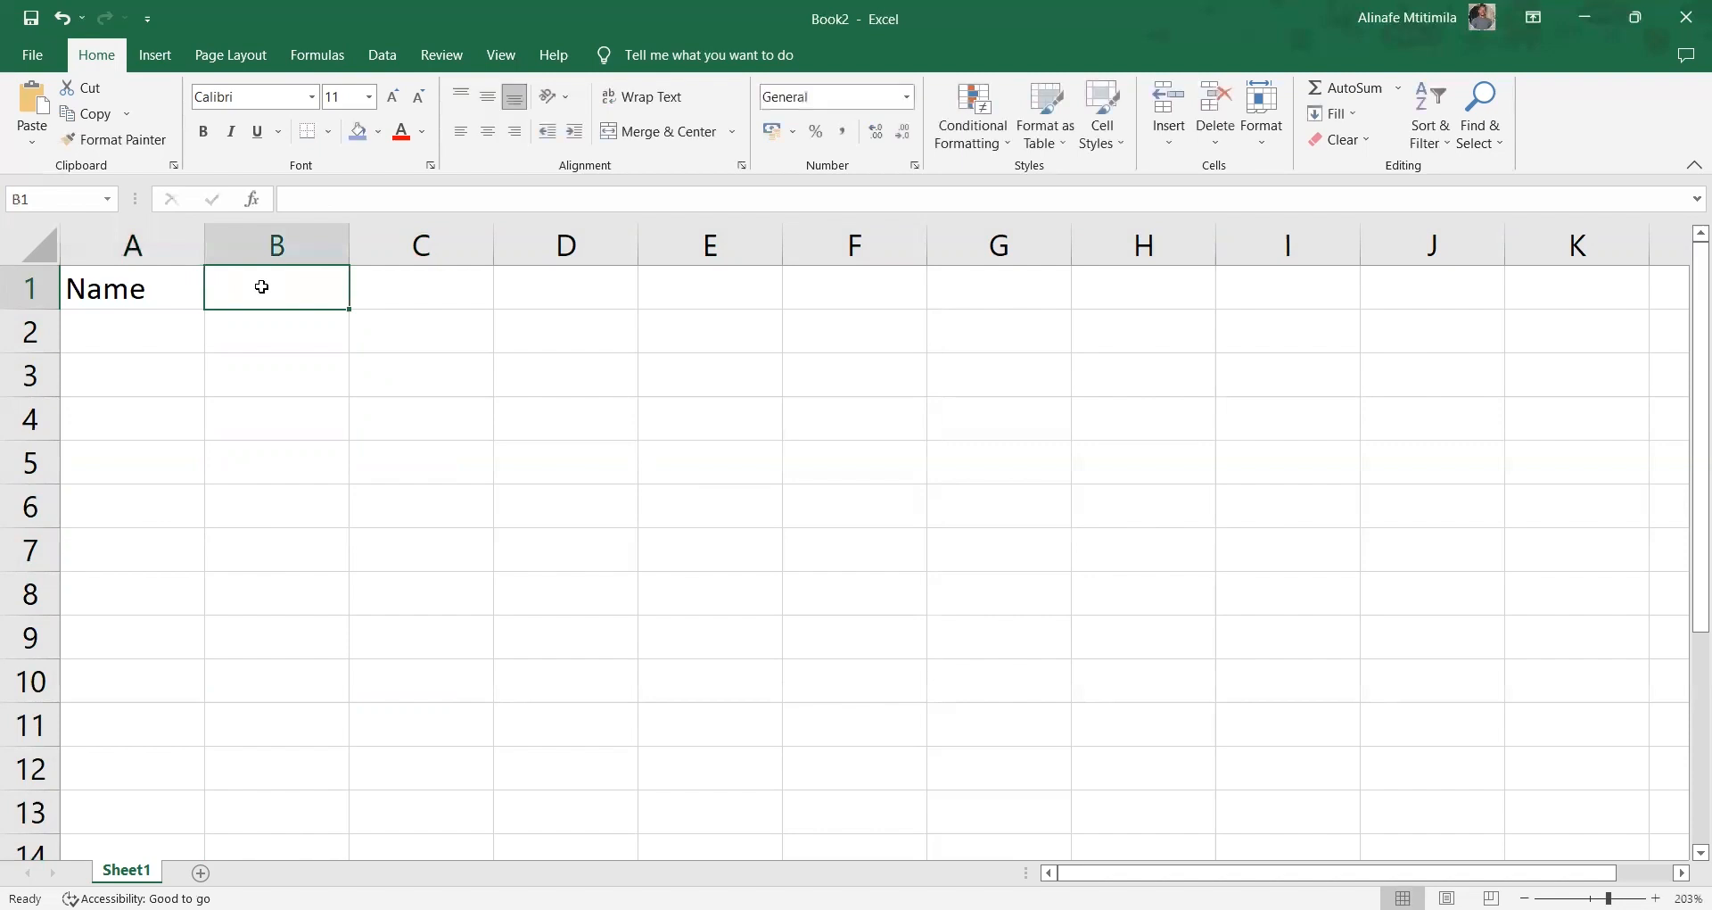
type("Age")
left_click(142, 356)
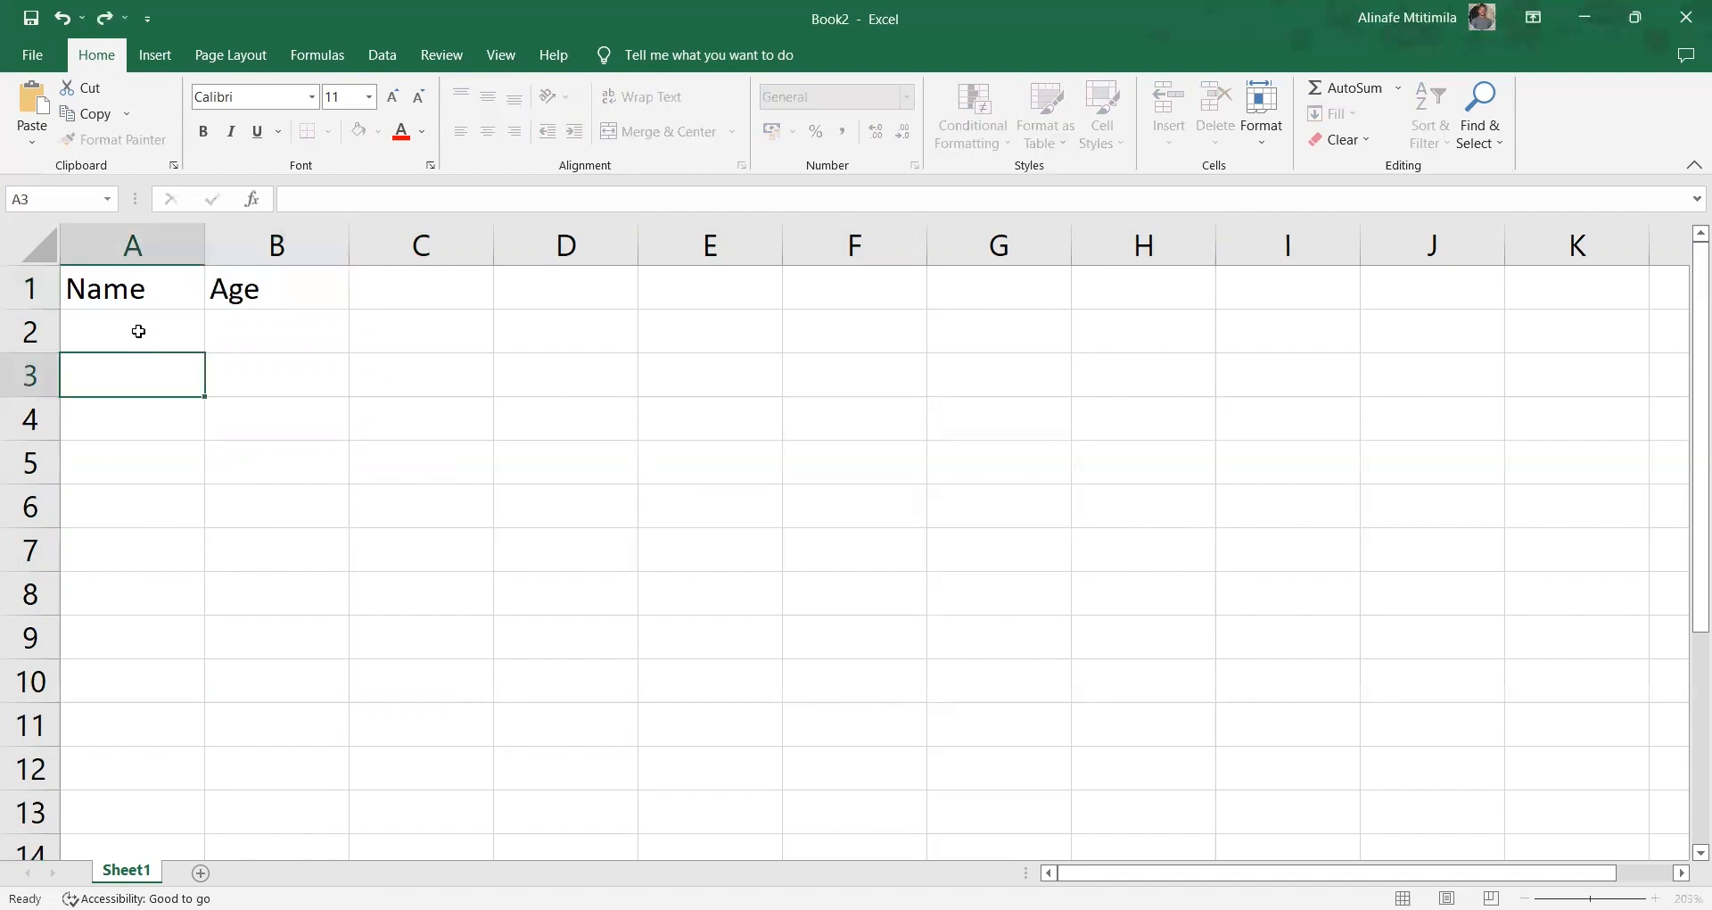
Fill rows 2 and 3 with two people's first names in column A and their ages, 22 and 23, in column B
left_click(138, 326)
type("Alinafe")
left_click(286, 344)
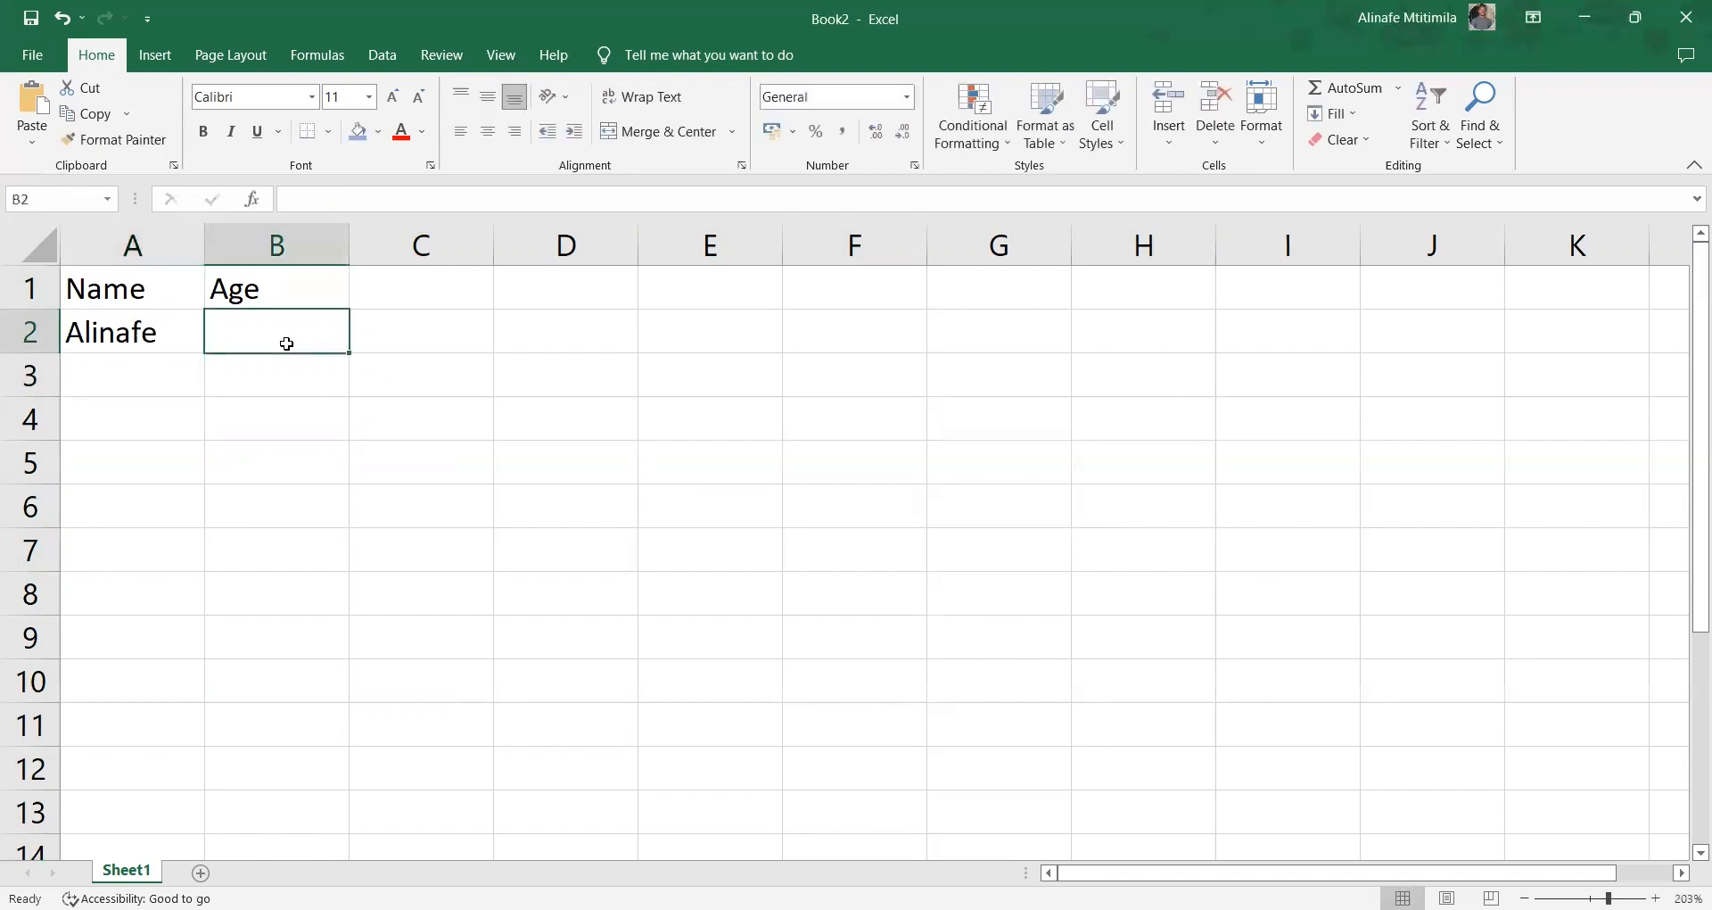
type("22")
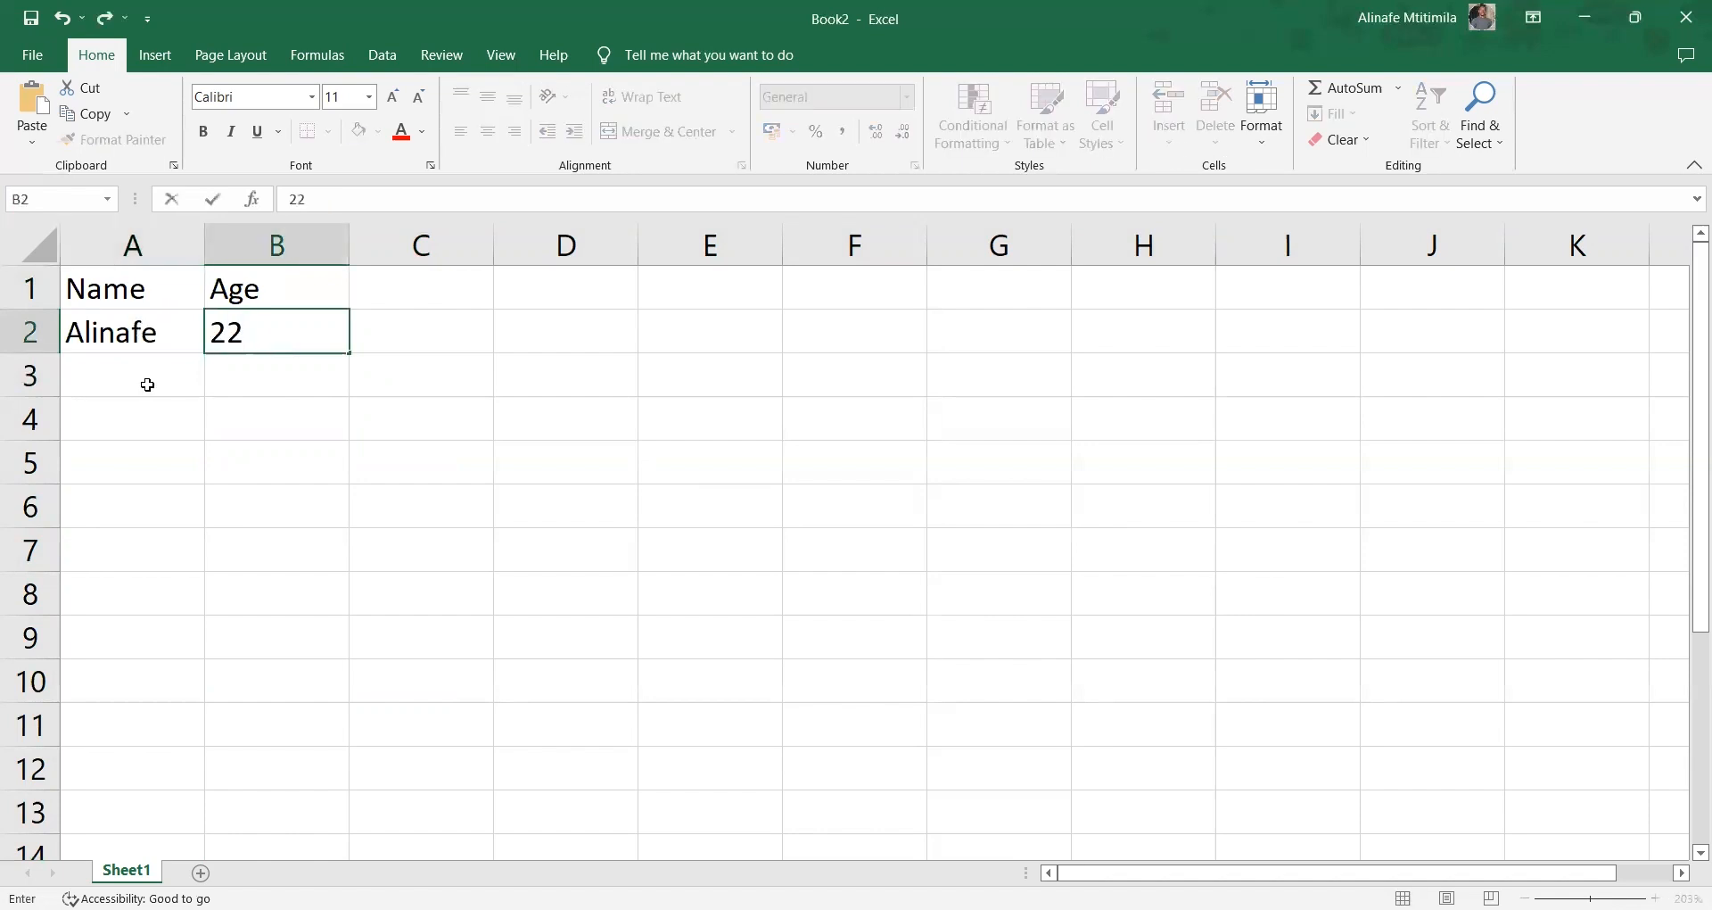
left_click(148, 384)
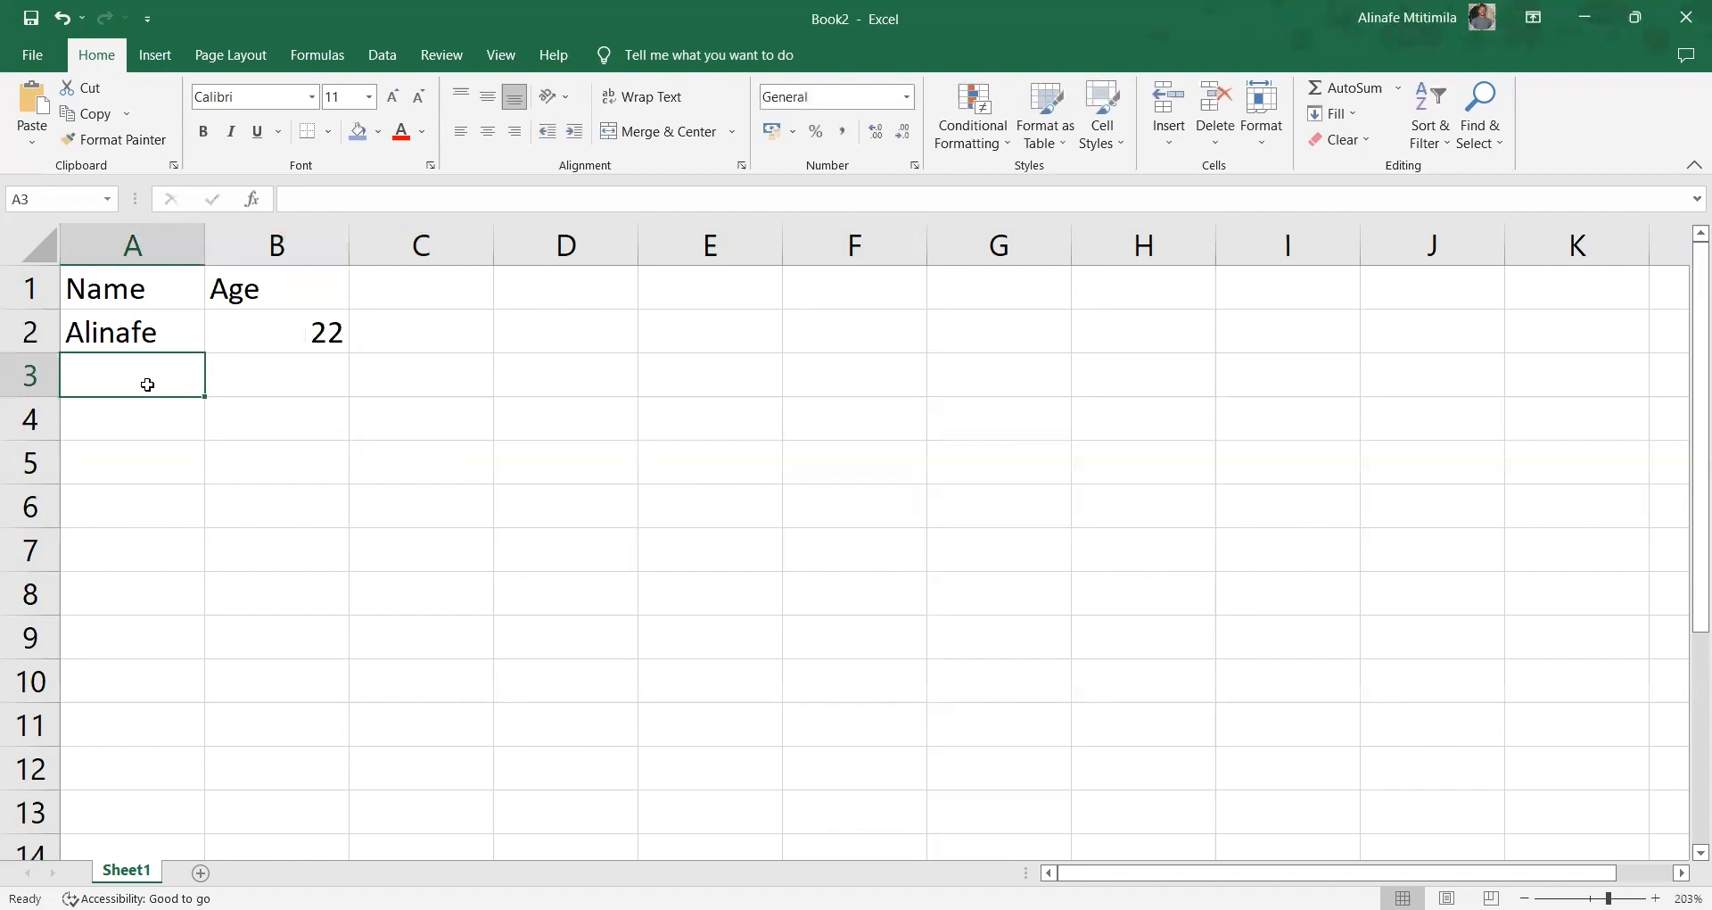
type("William")
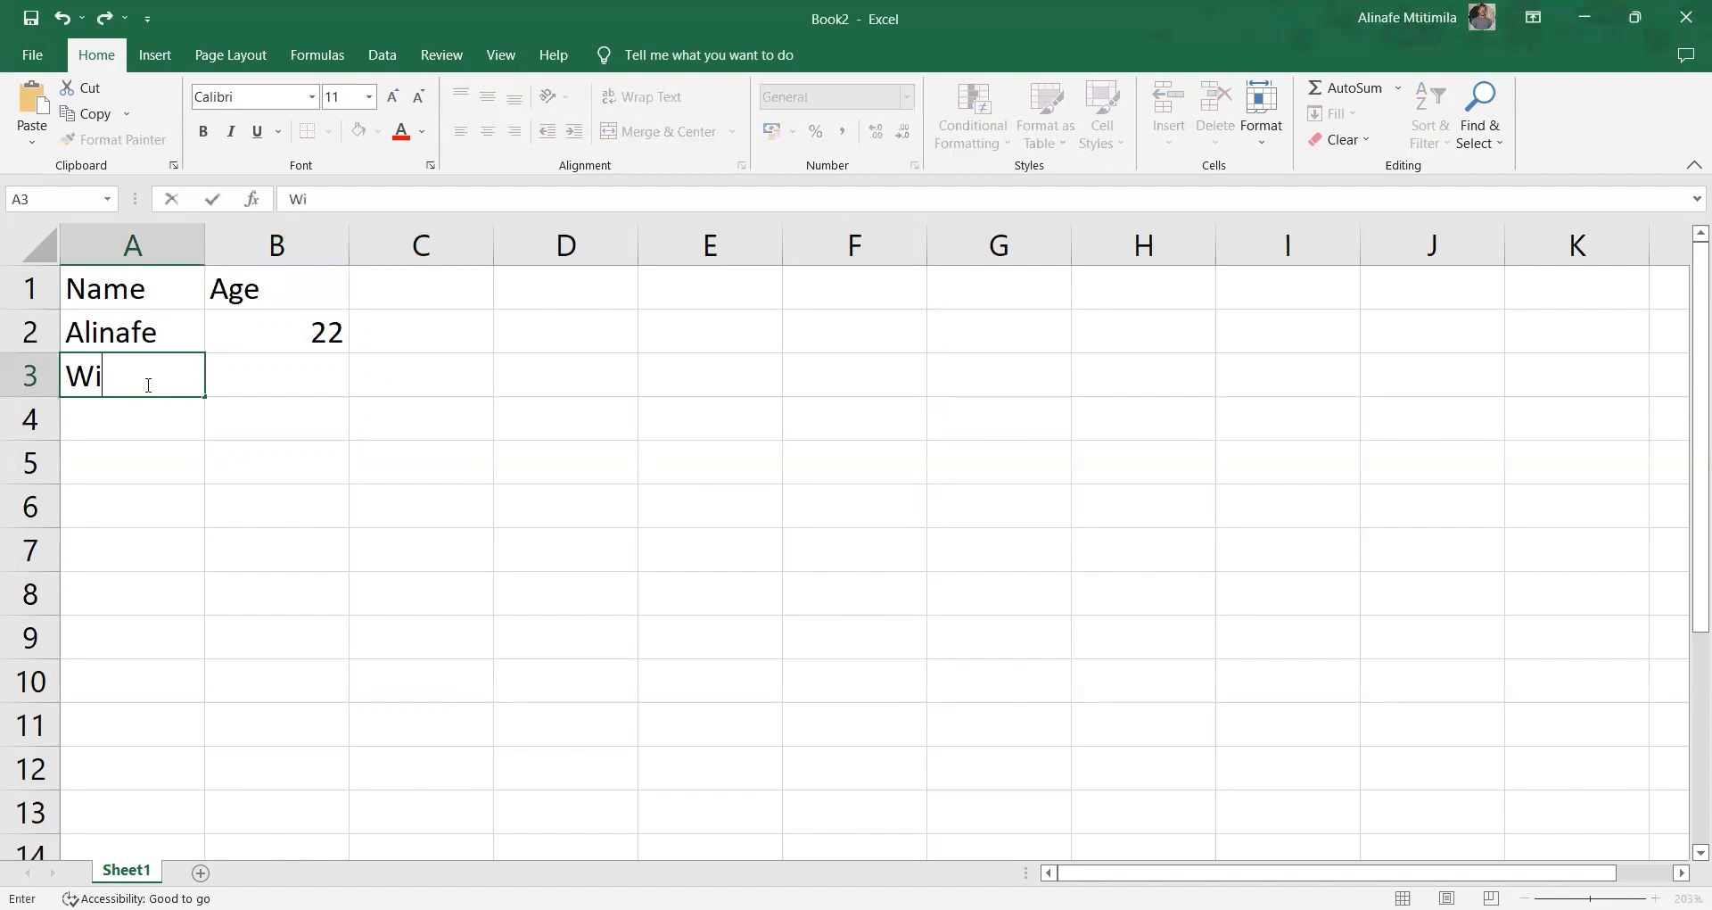
left_click(254, 374)
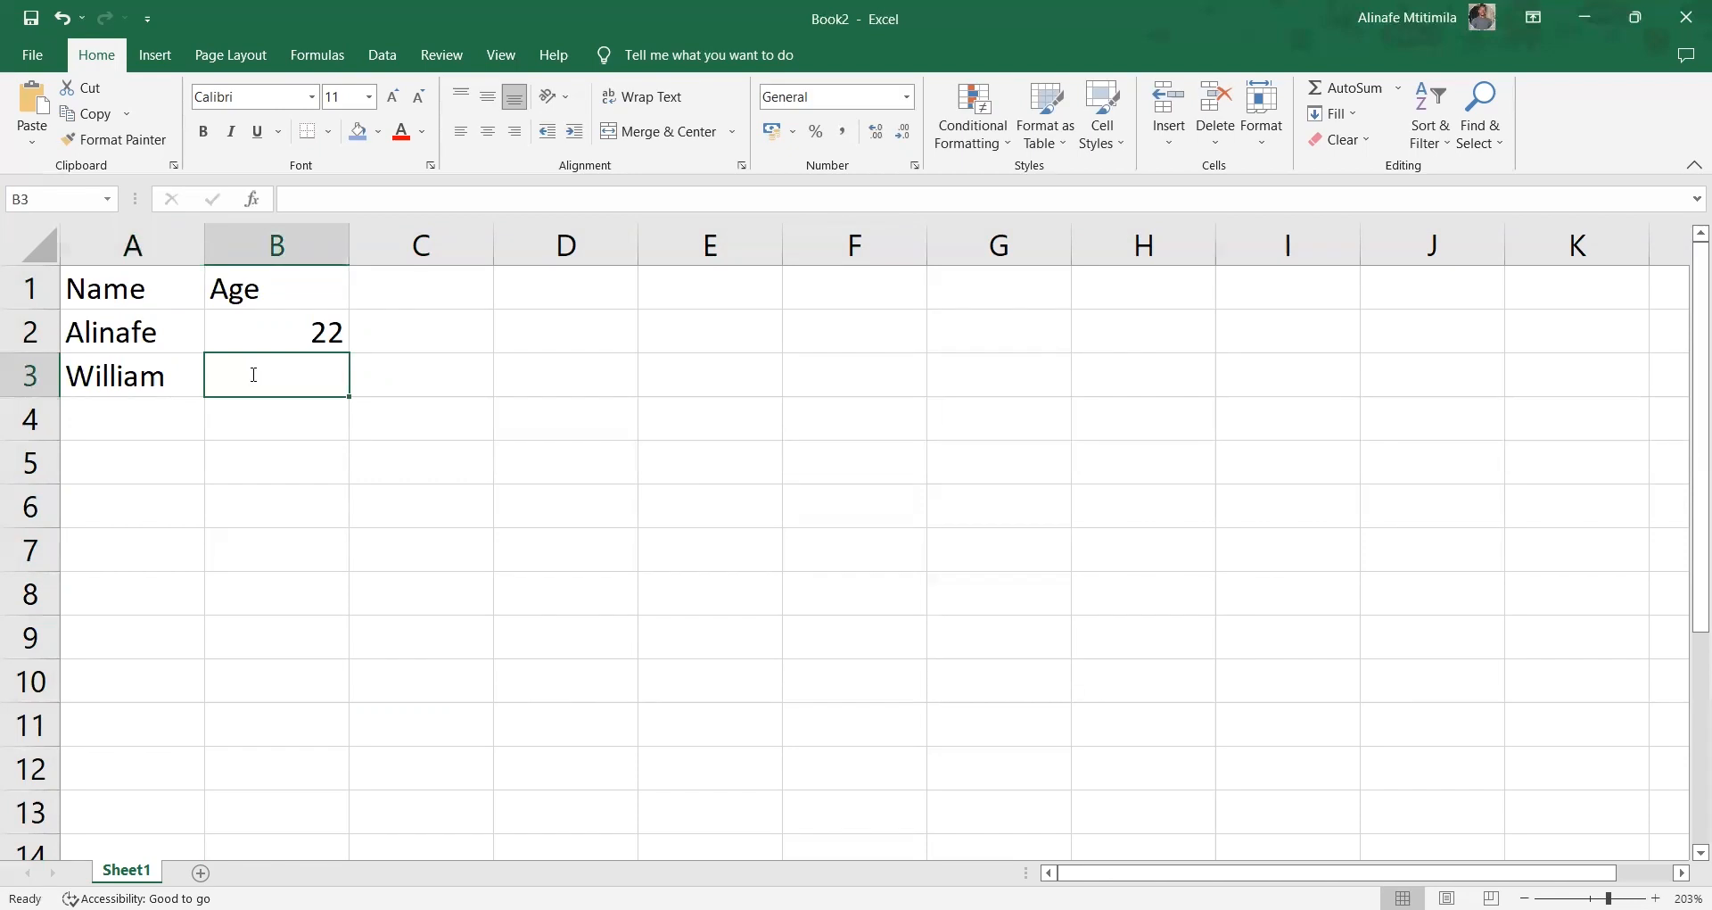
type("23")
Fill rows 4 and 5 with two more first names in column A and the ages 27 and 18 in column B
left_click(154, 427)
type("Natasha")
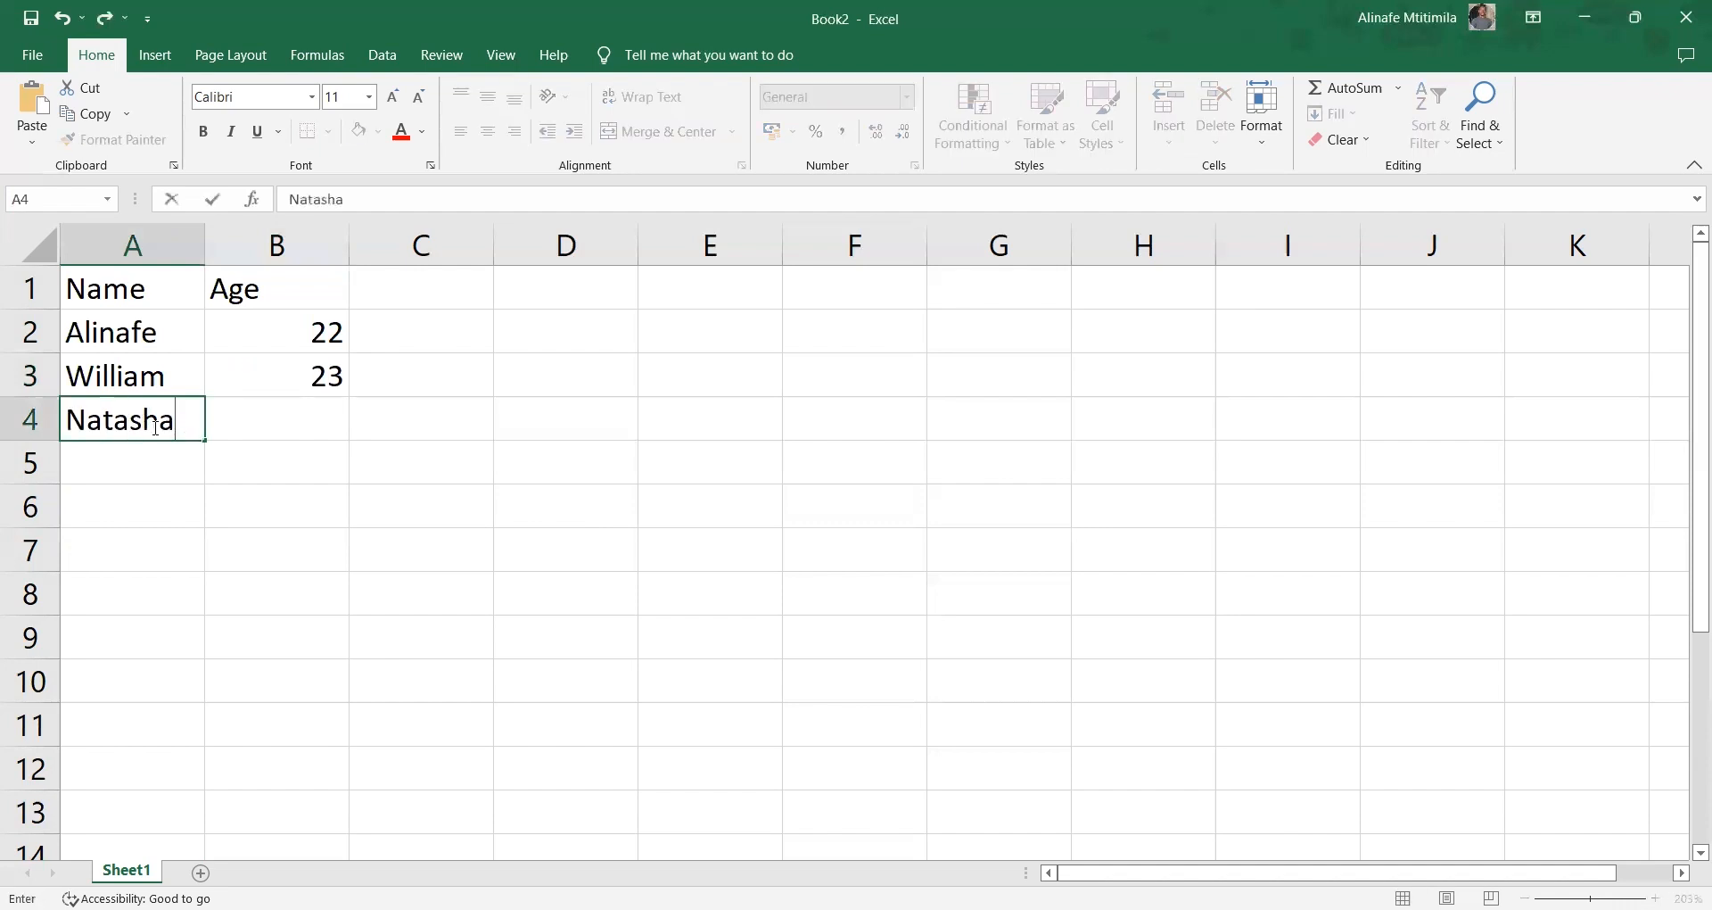
left_click(260, 412)
type("27")
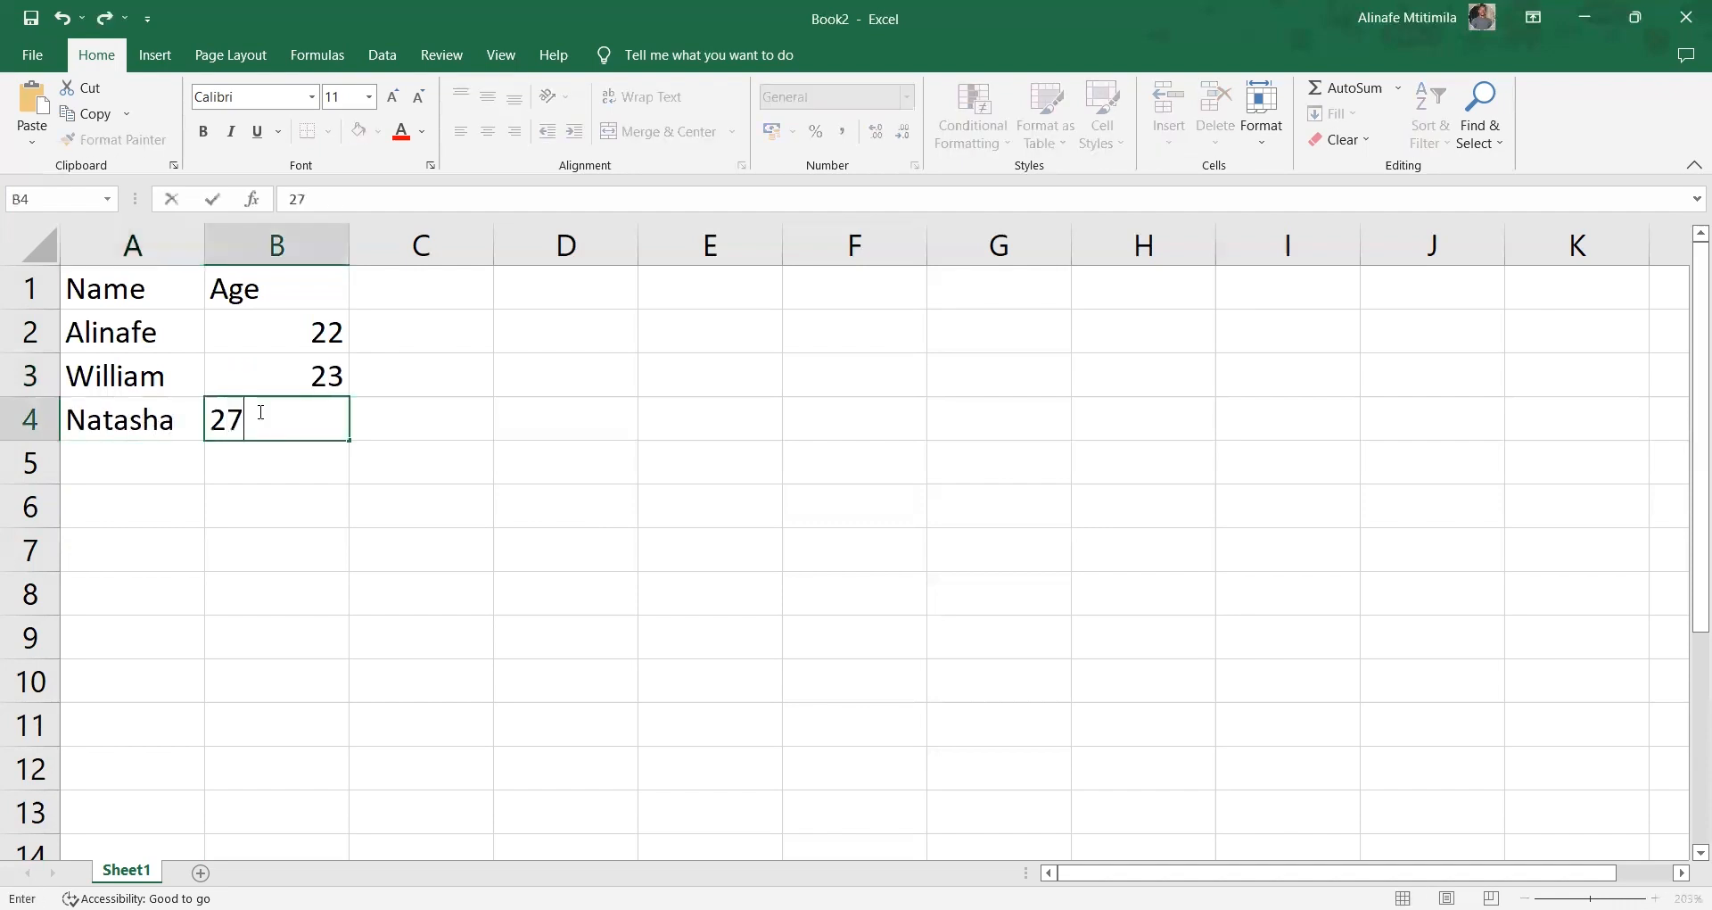
left_click(138, 454)
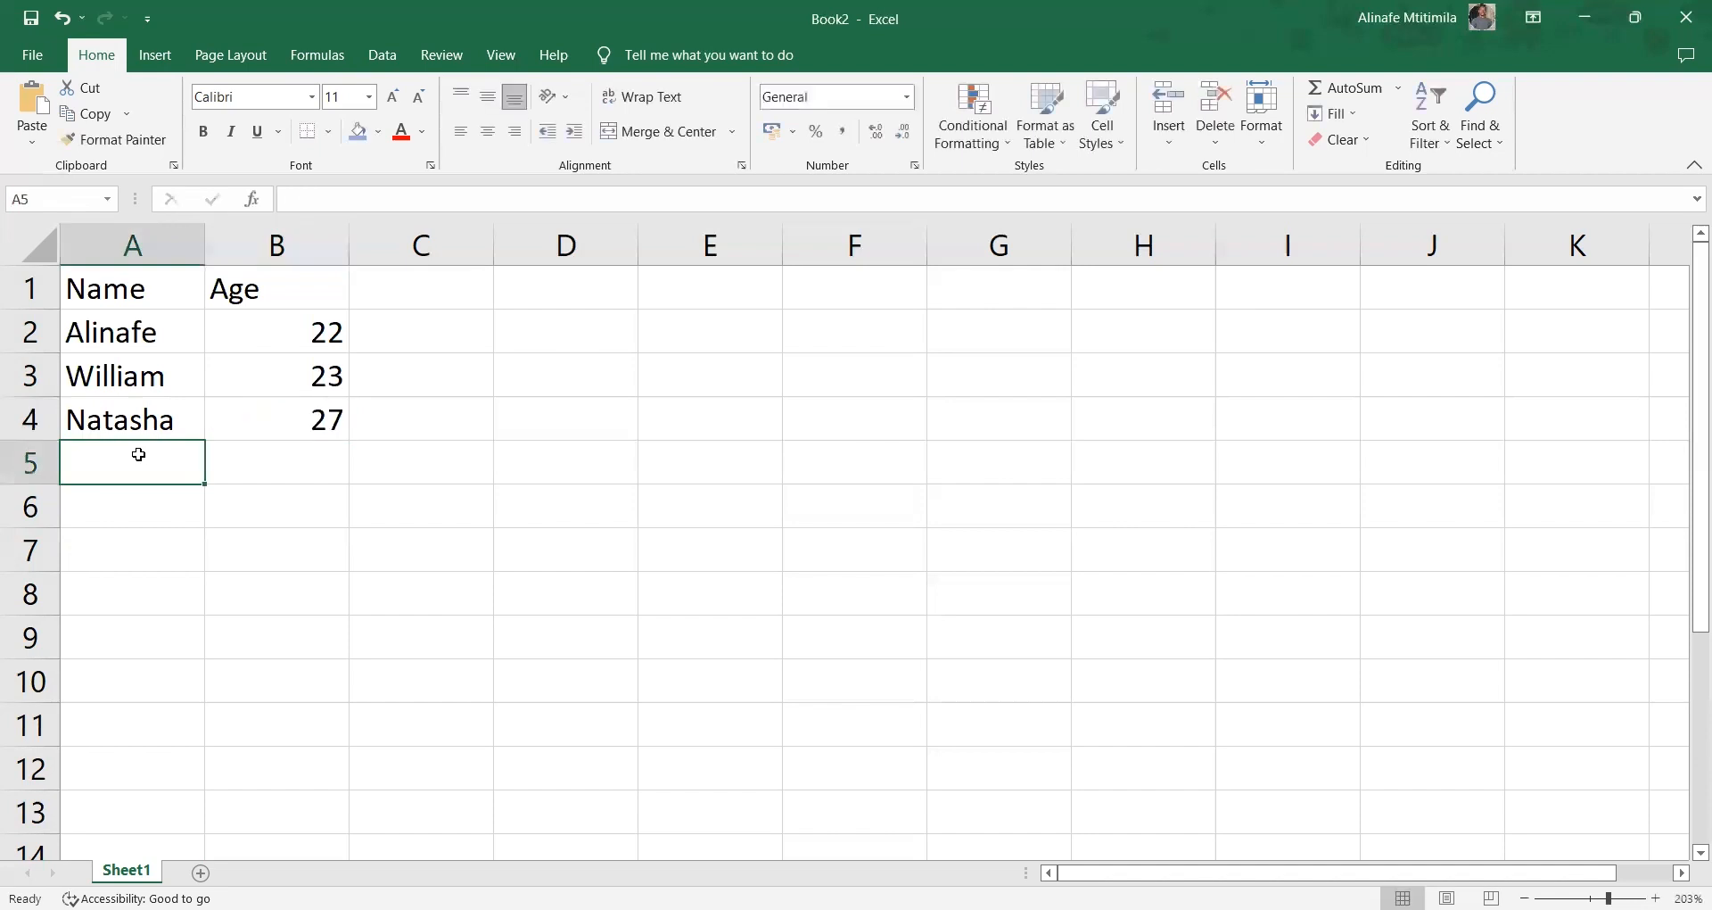
type("Naomi")
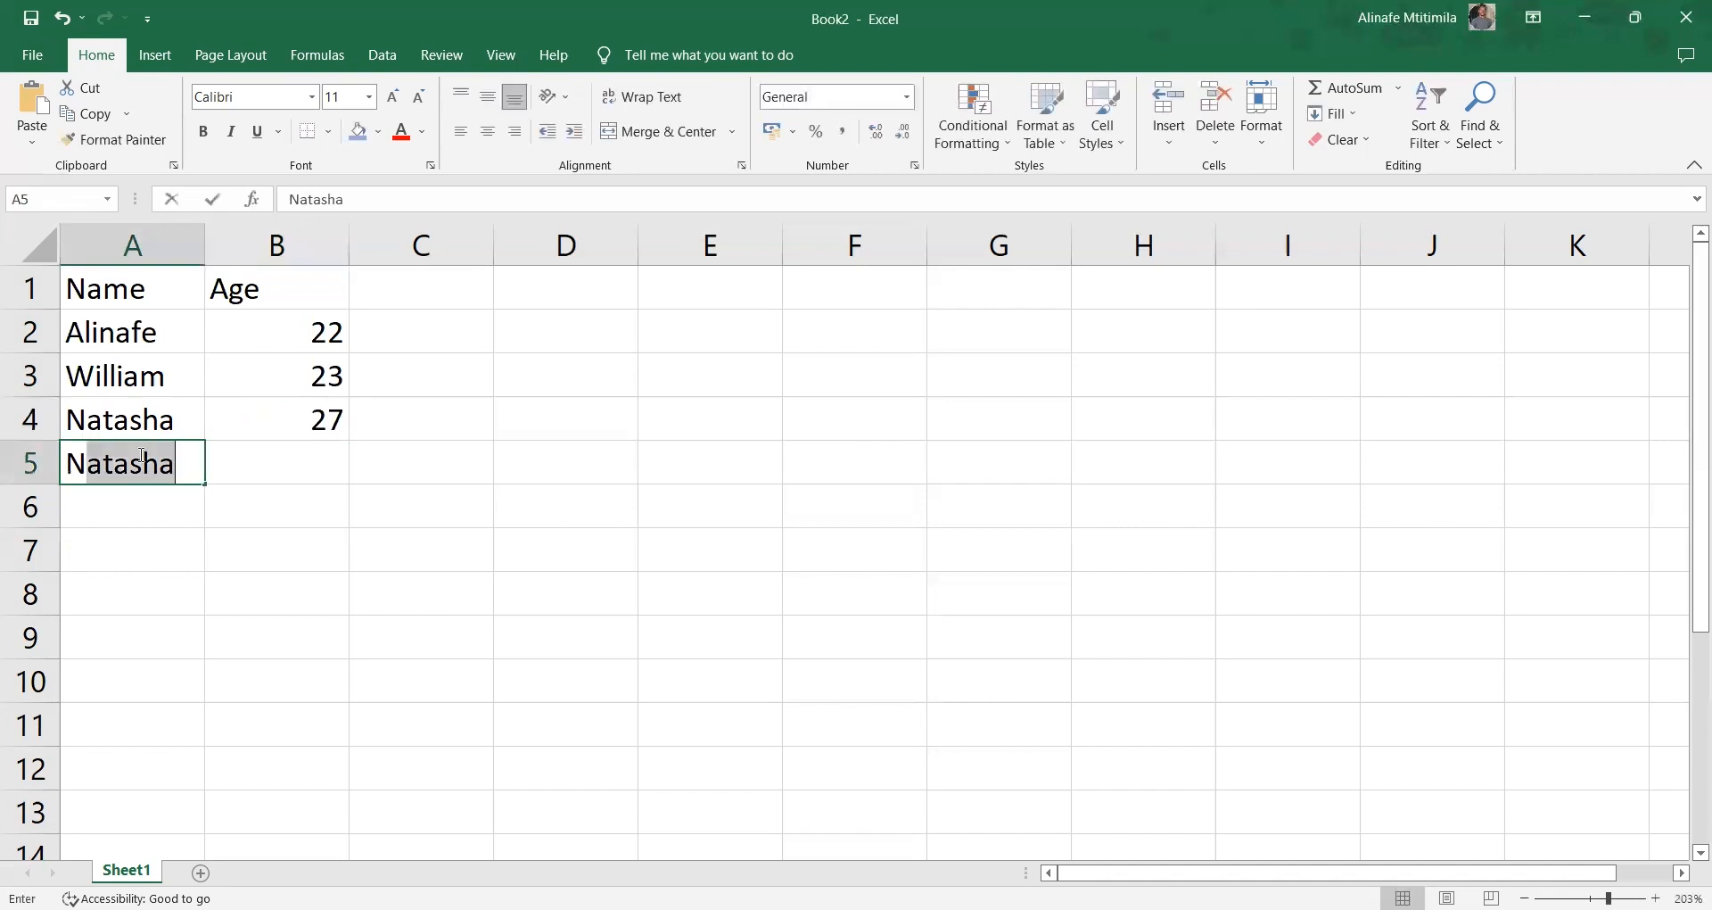
left_click(244, 446)
type("18")
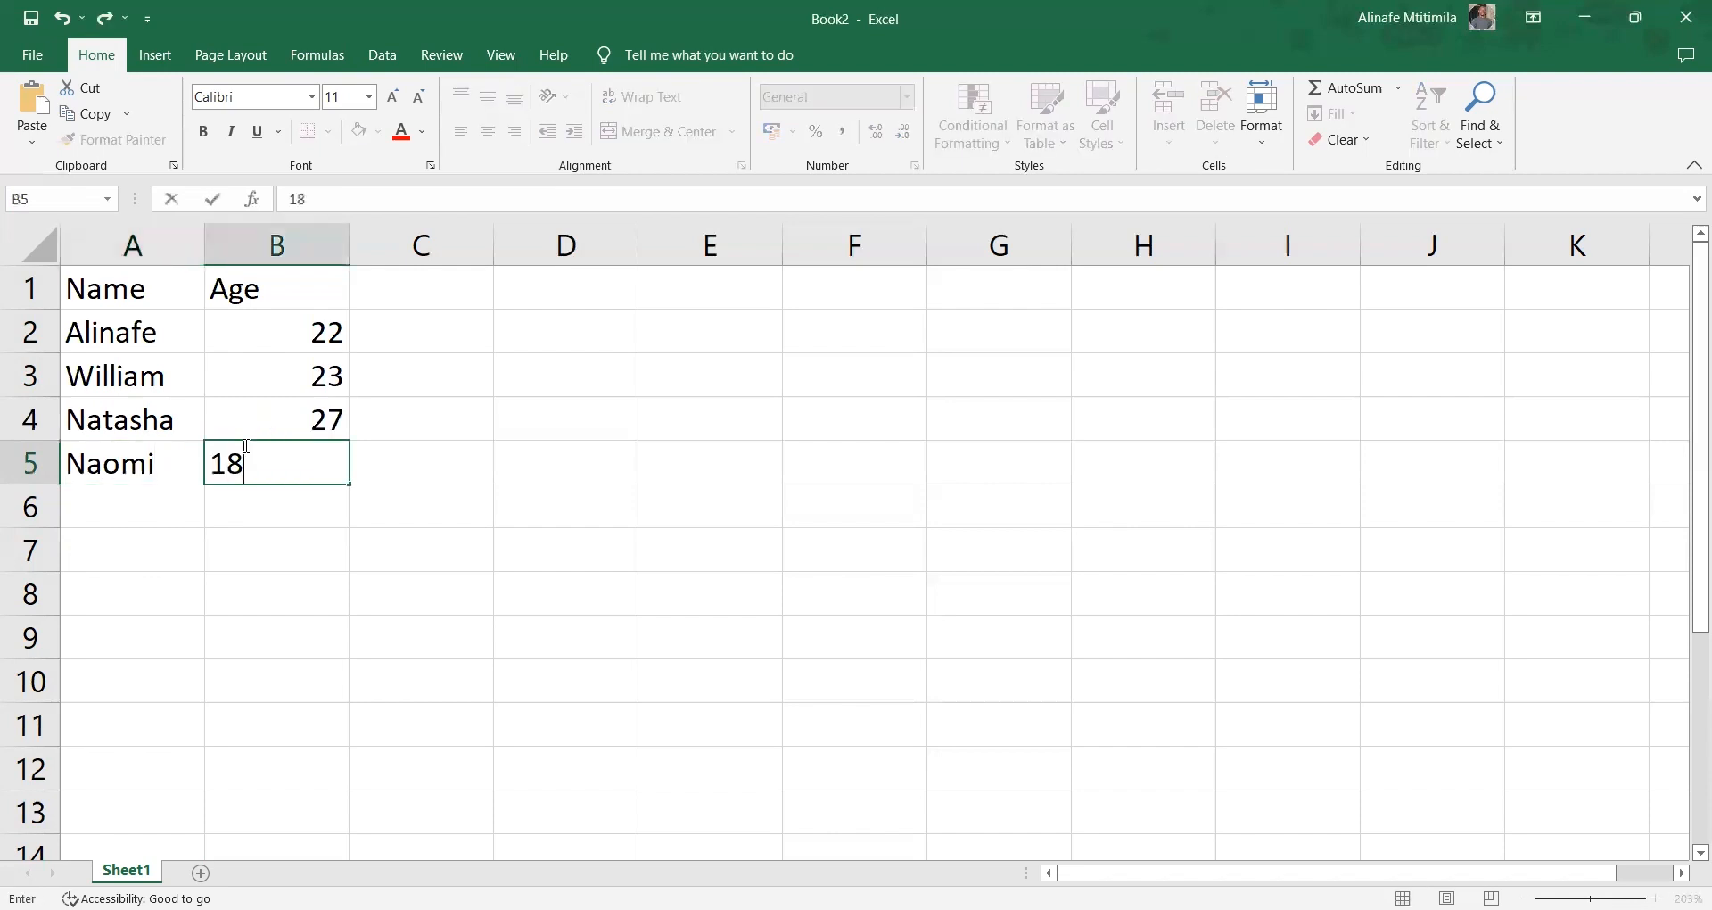
left_click(386, 599)
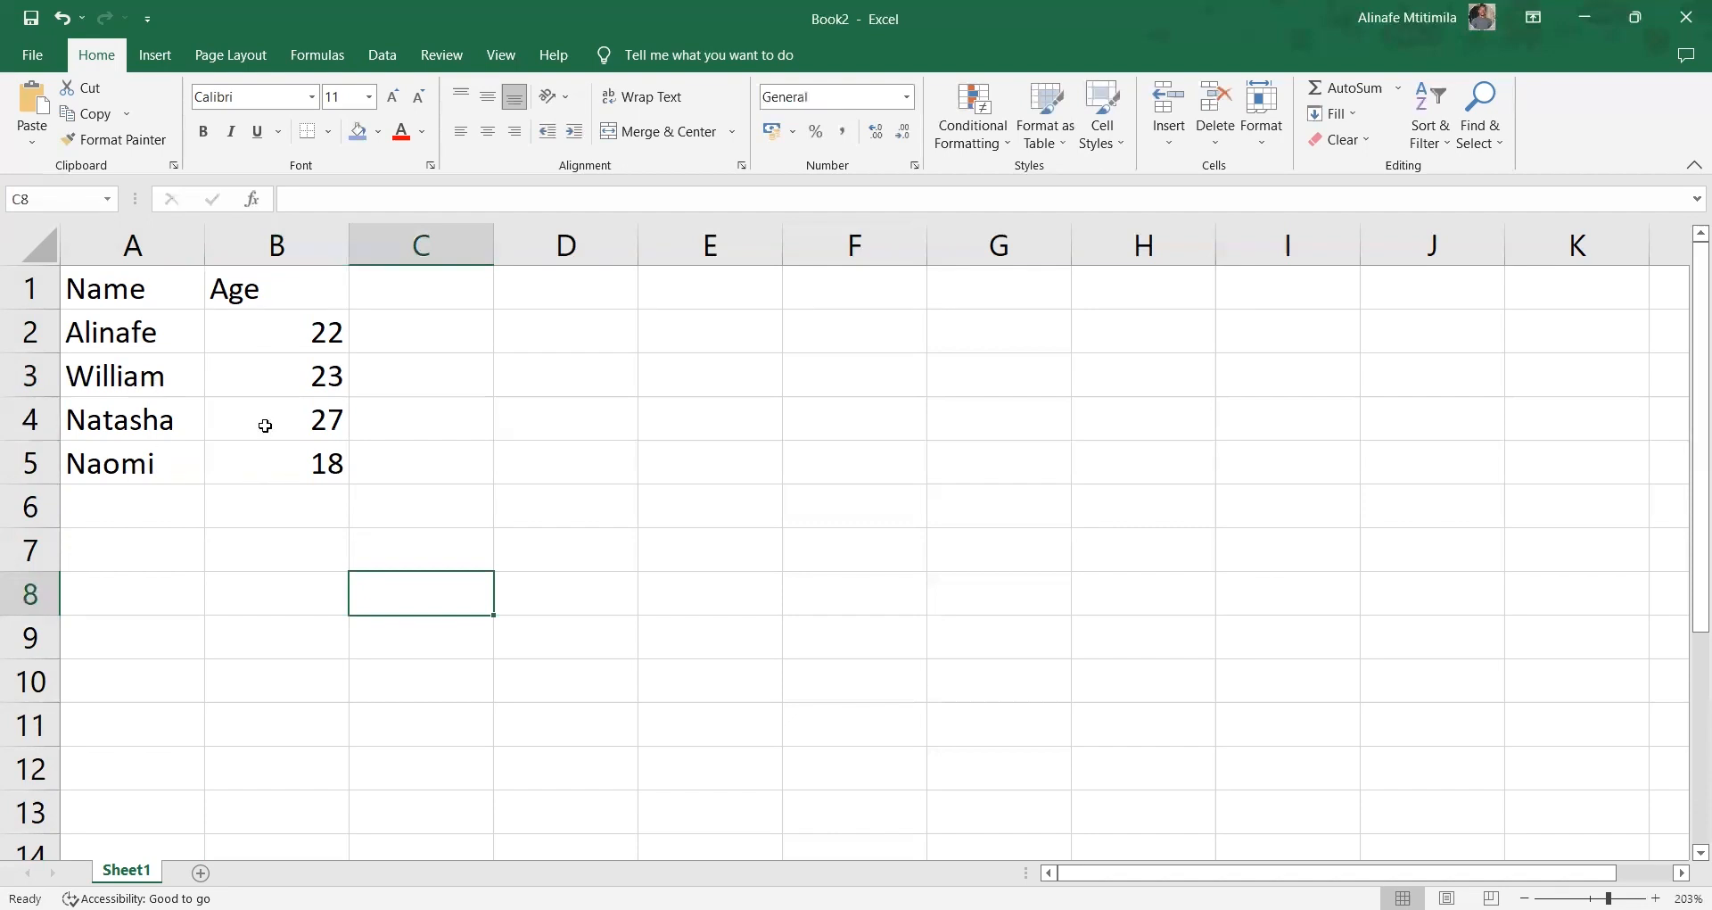
Give the header cells A1:B1 a light blue fill and white text
left_click_drag(122, 293, 252, 291)
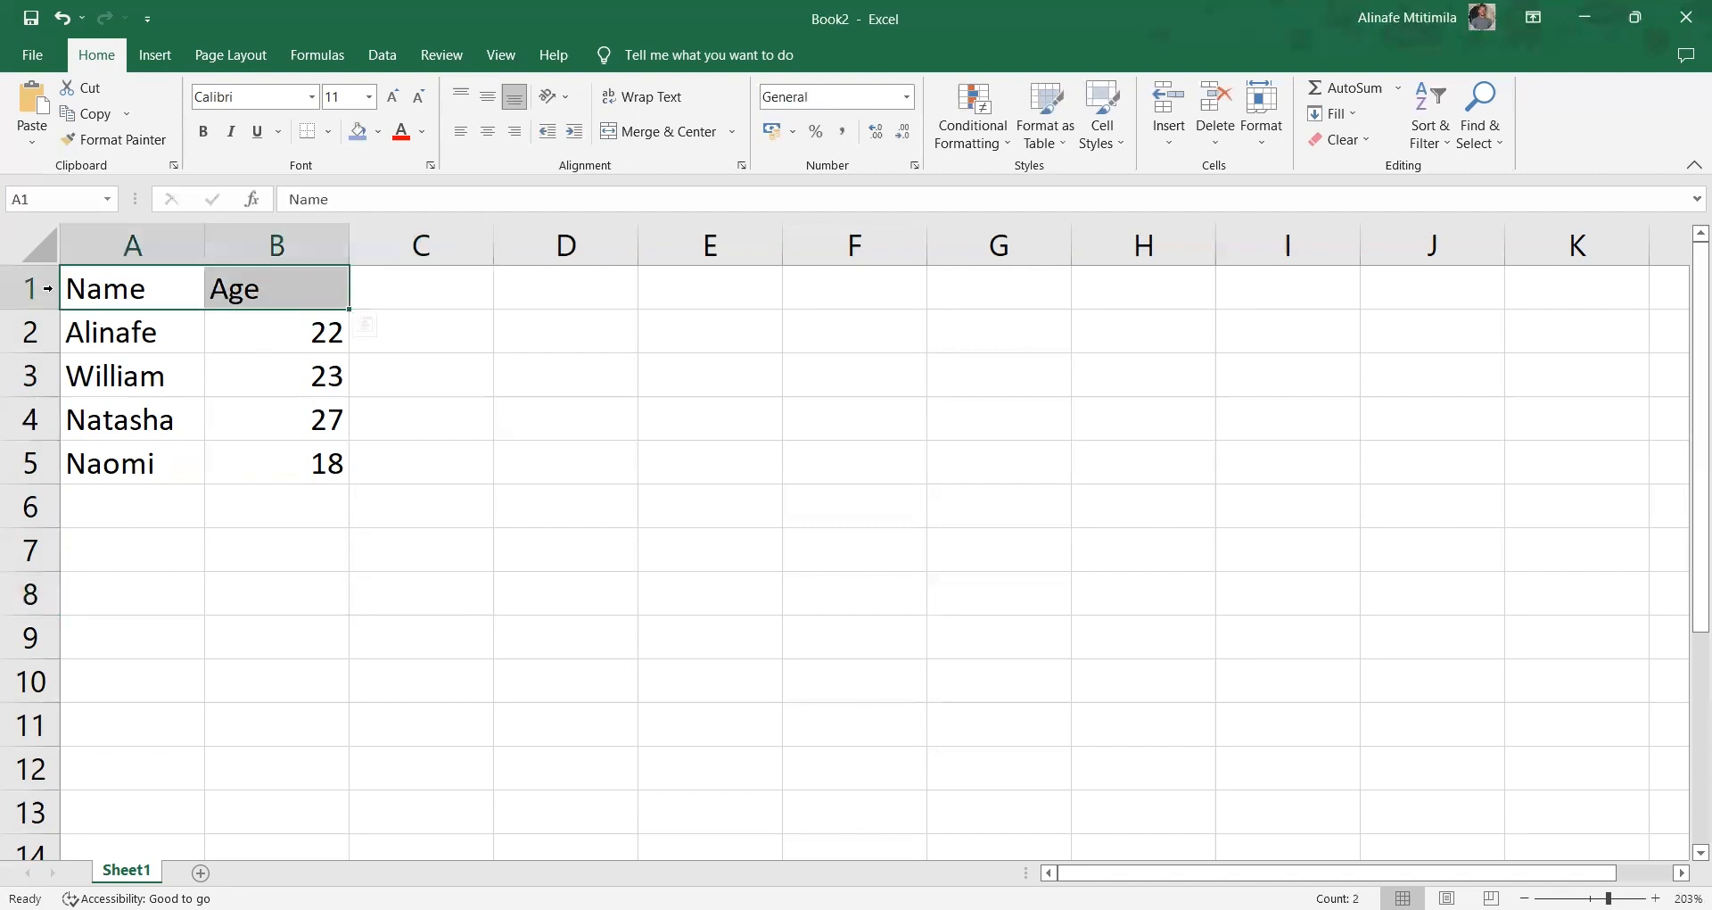
left_click(463, 385)
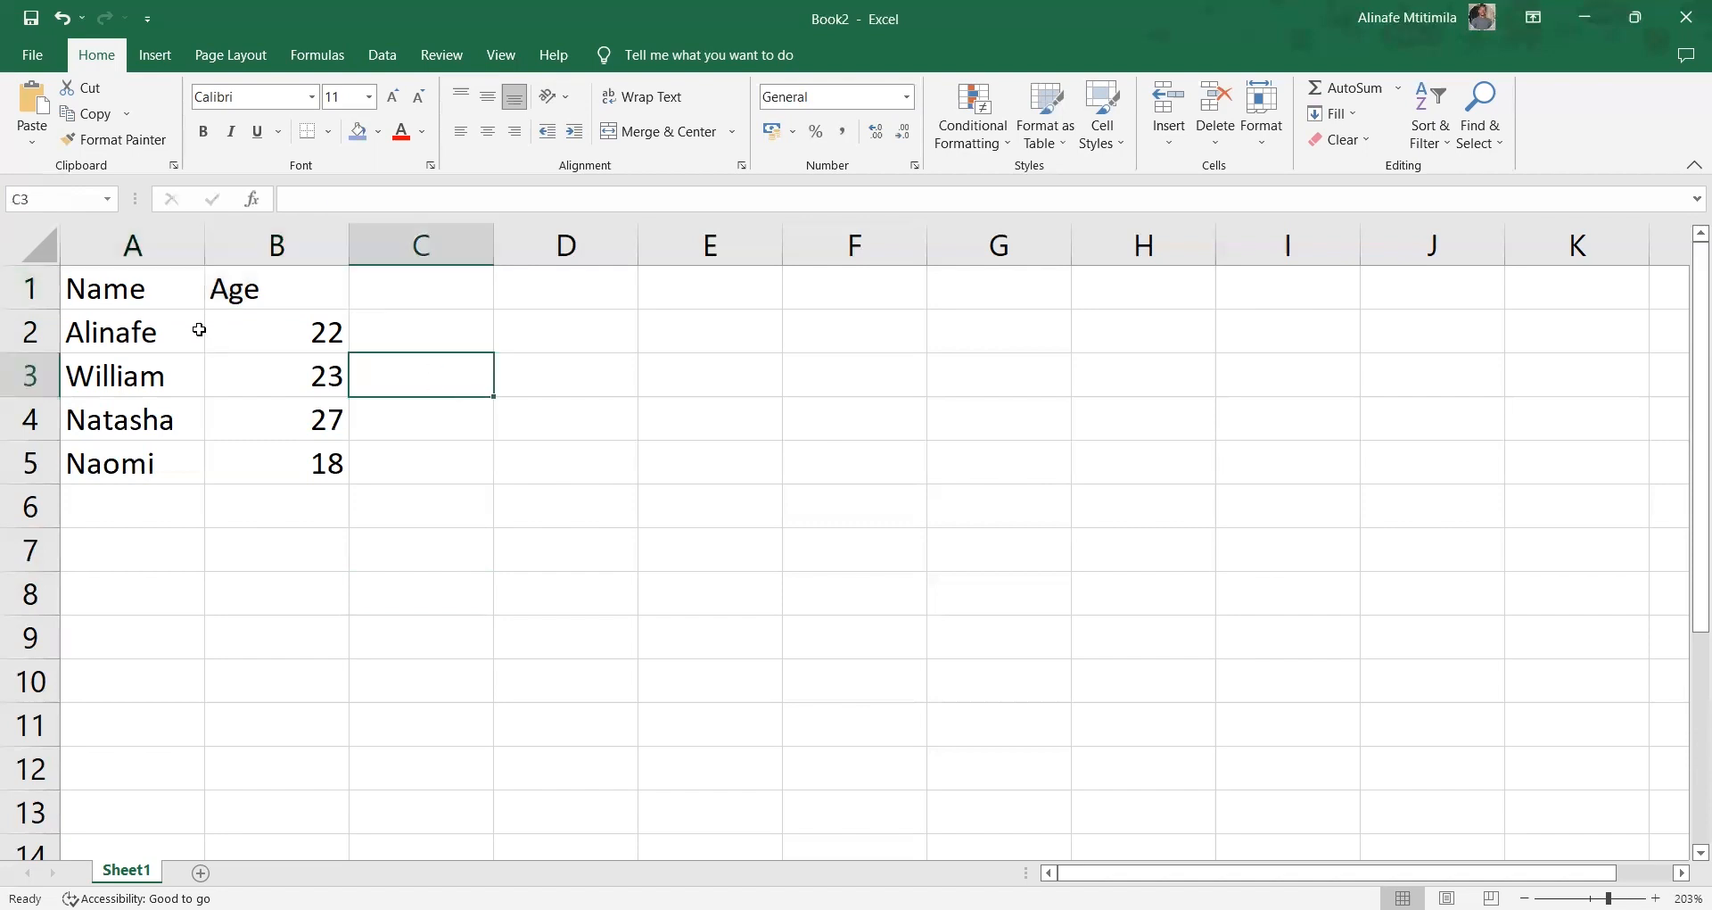
left_click(135, 300)
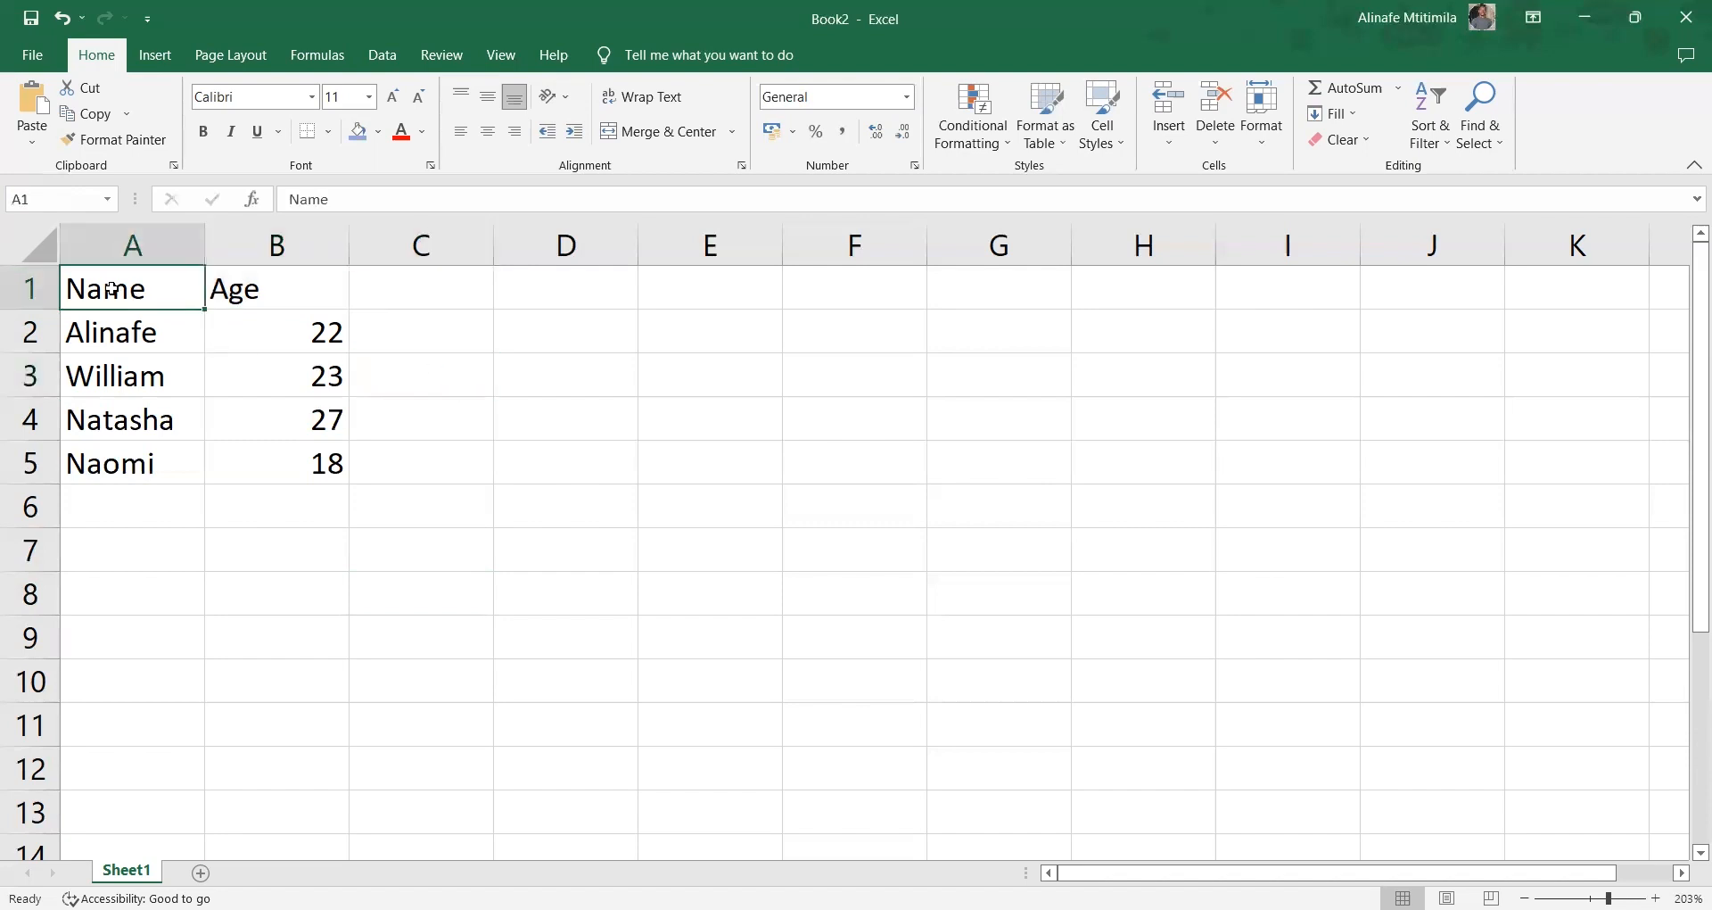
left_click_drag(111, 290, 276, 290)
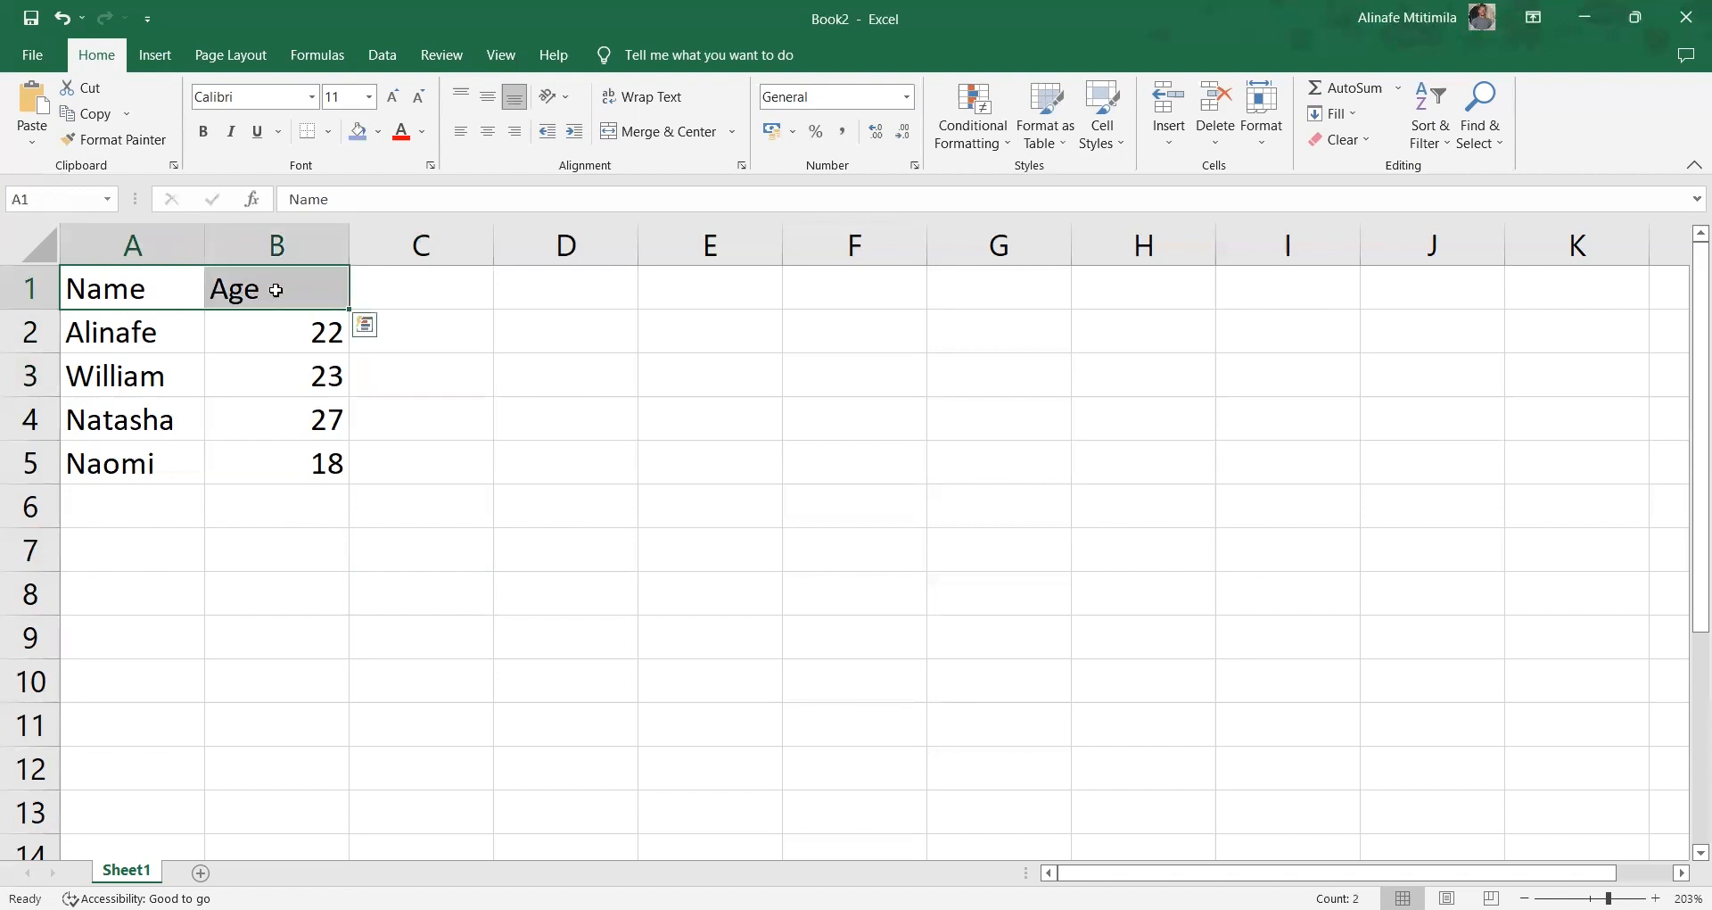
left_click(360, 134)
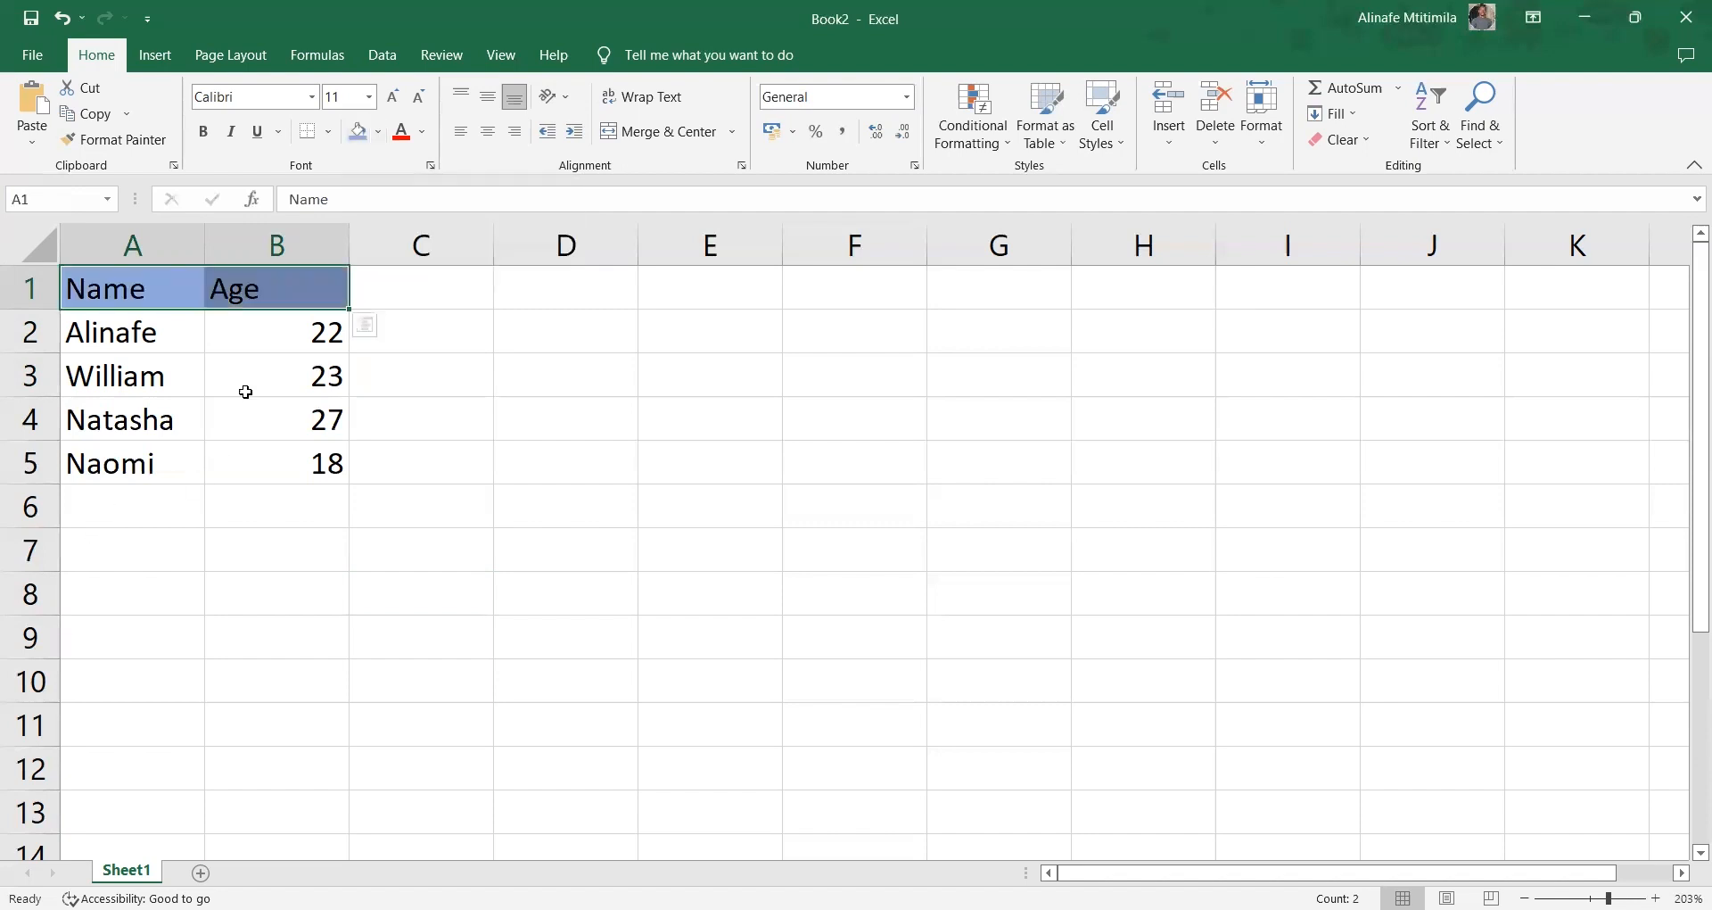
left_click(424, 134)
left_click(398, 211)
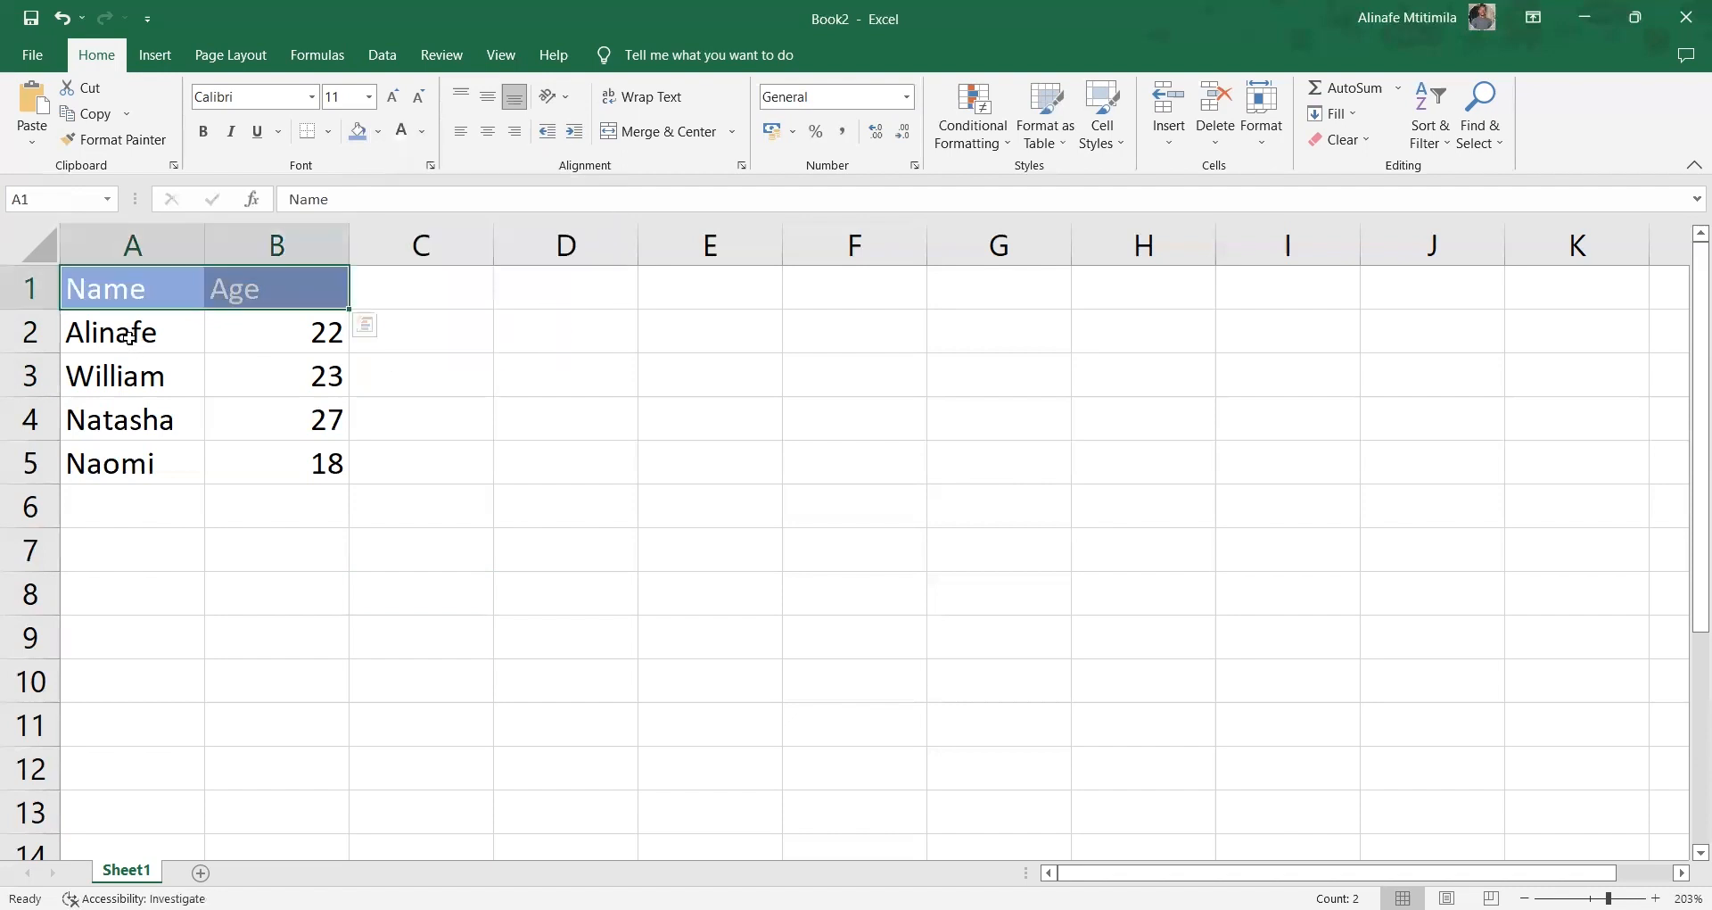
Give the data cells A2:B5 a dark blue fill and white text
left_click_drag(133, 341, 306, 472)
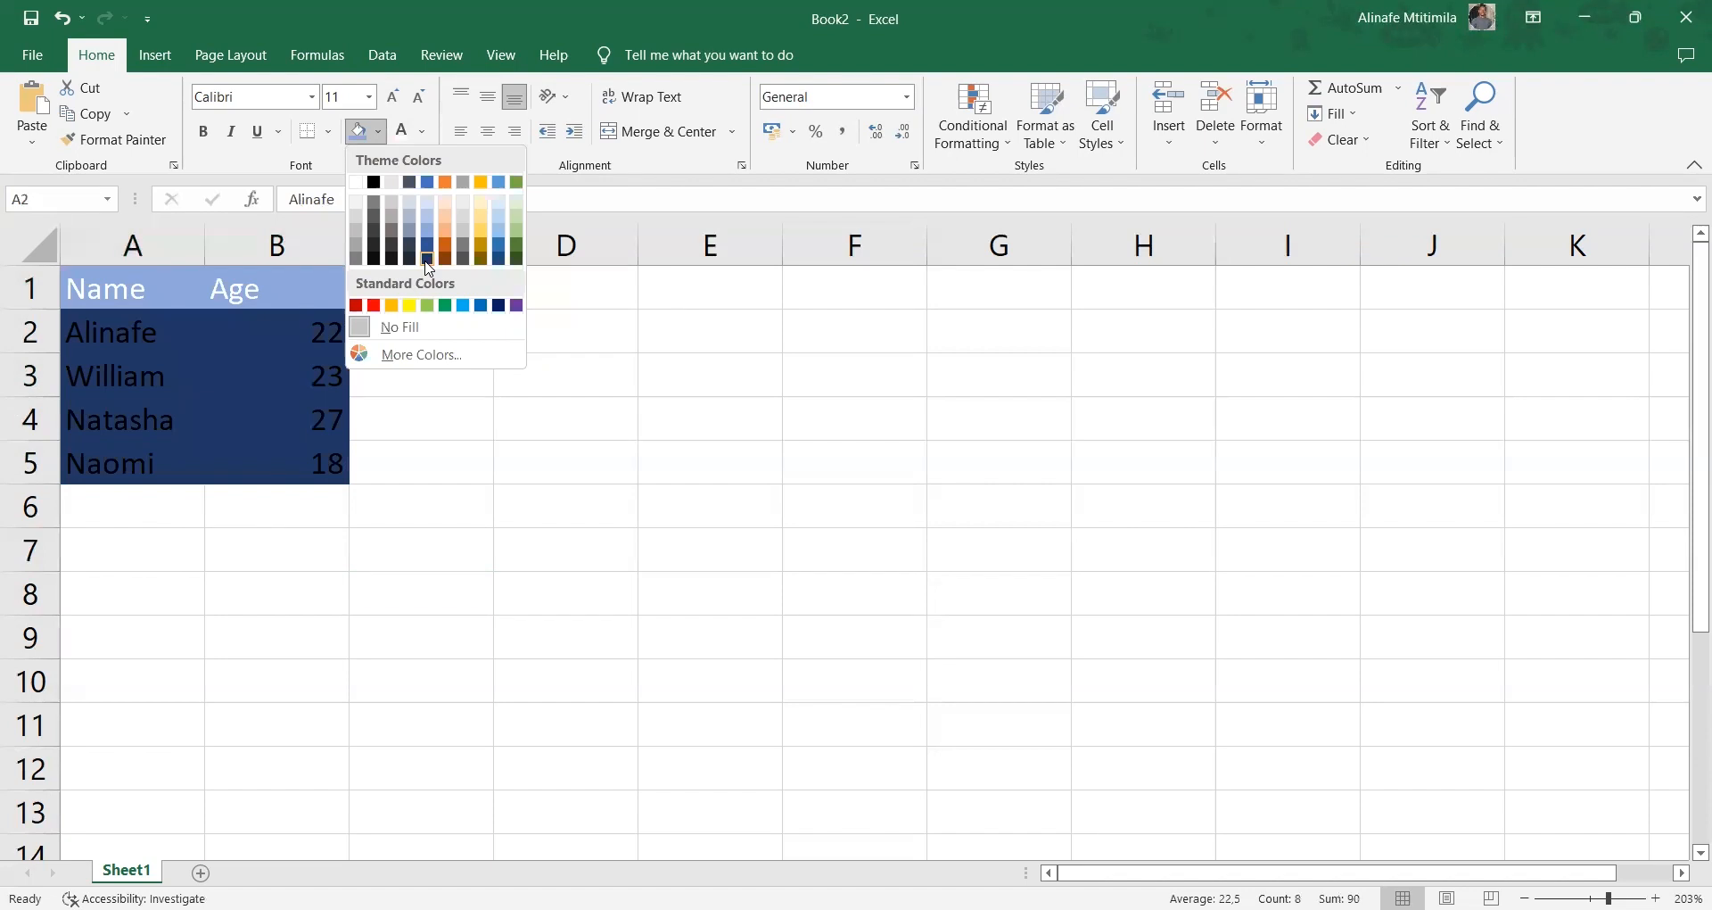
left_click(428, 265)
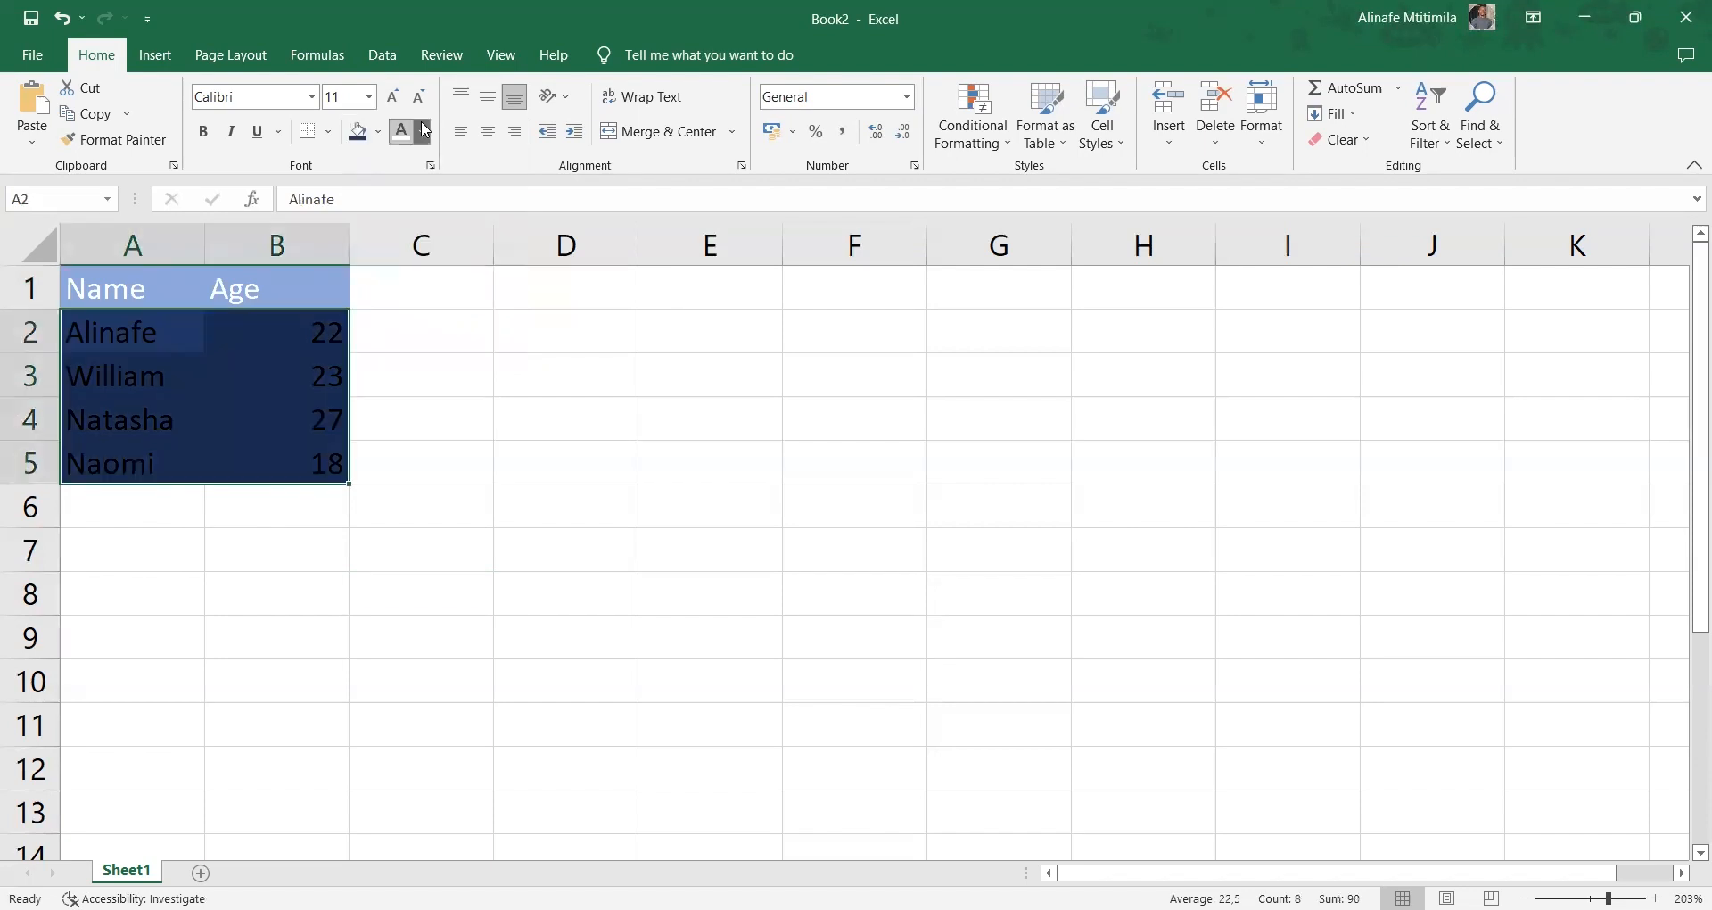
left_click(425, 131)
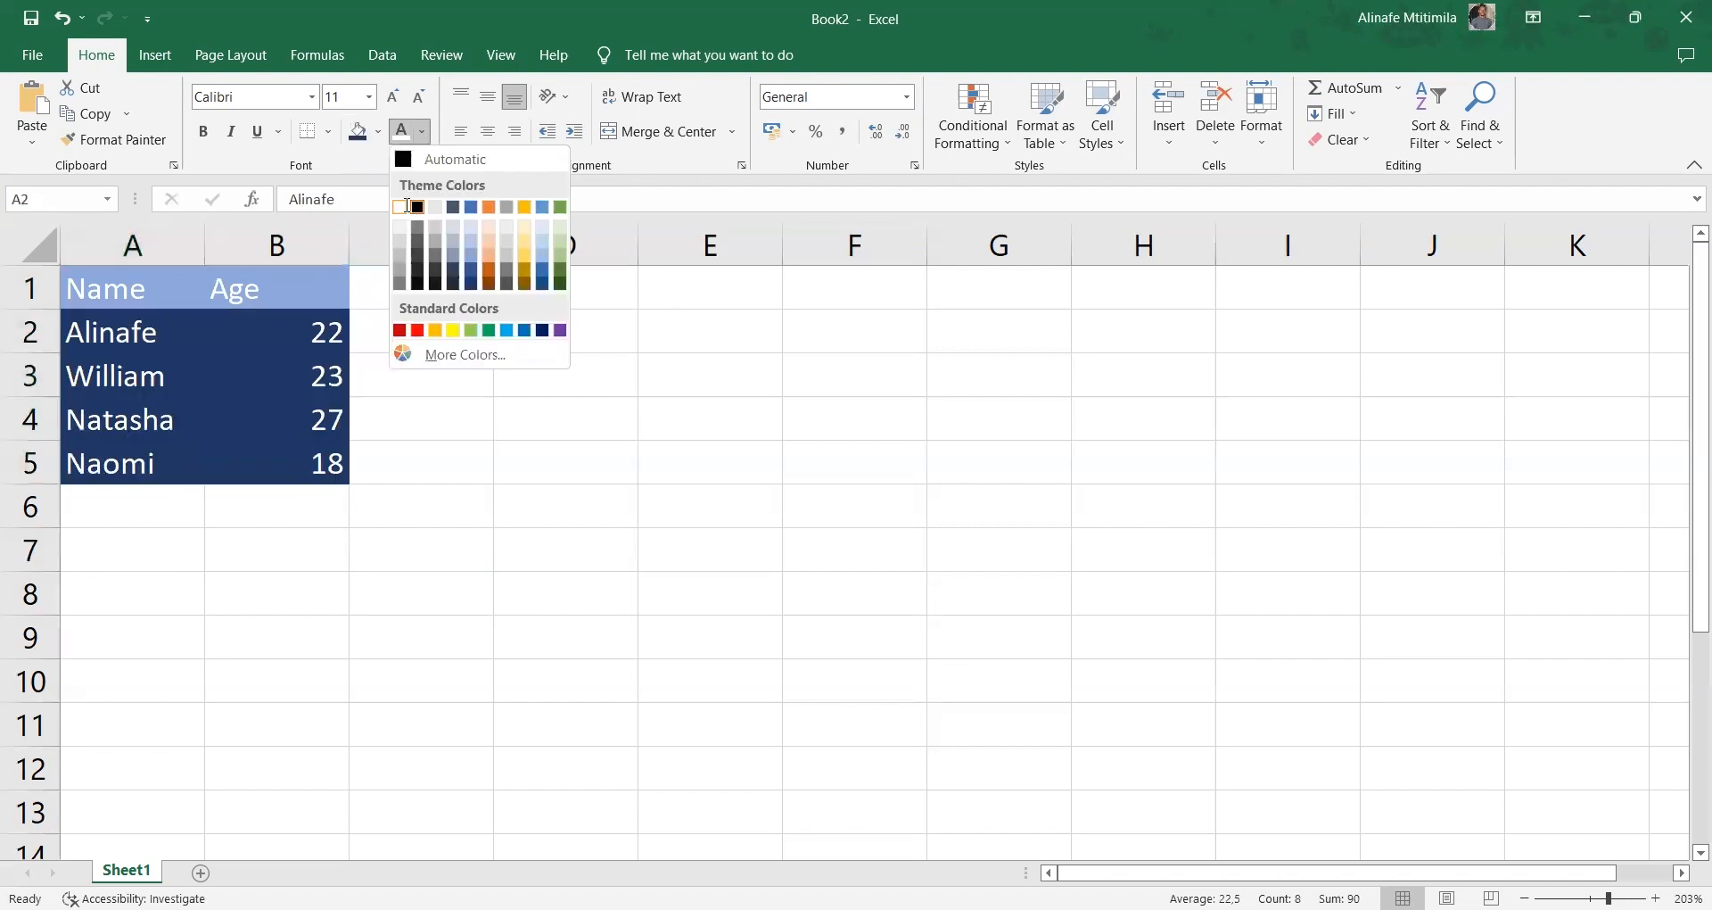
left_click(370, 514)
left_click(366, 509)
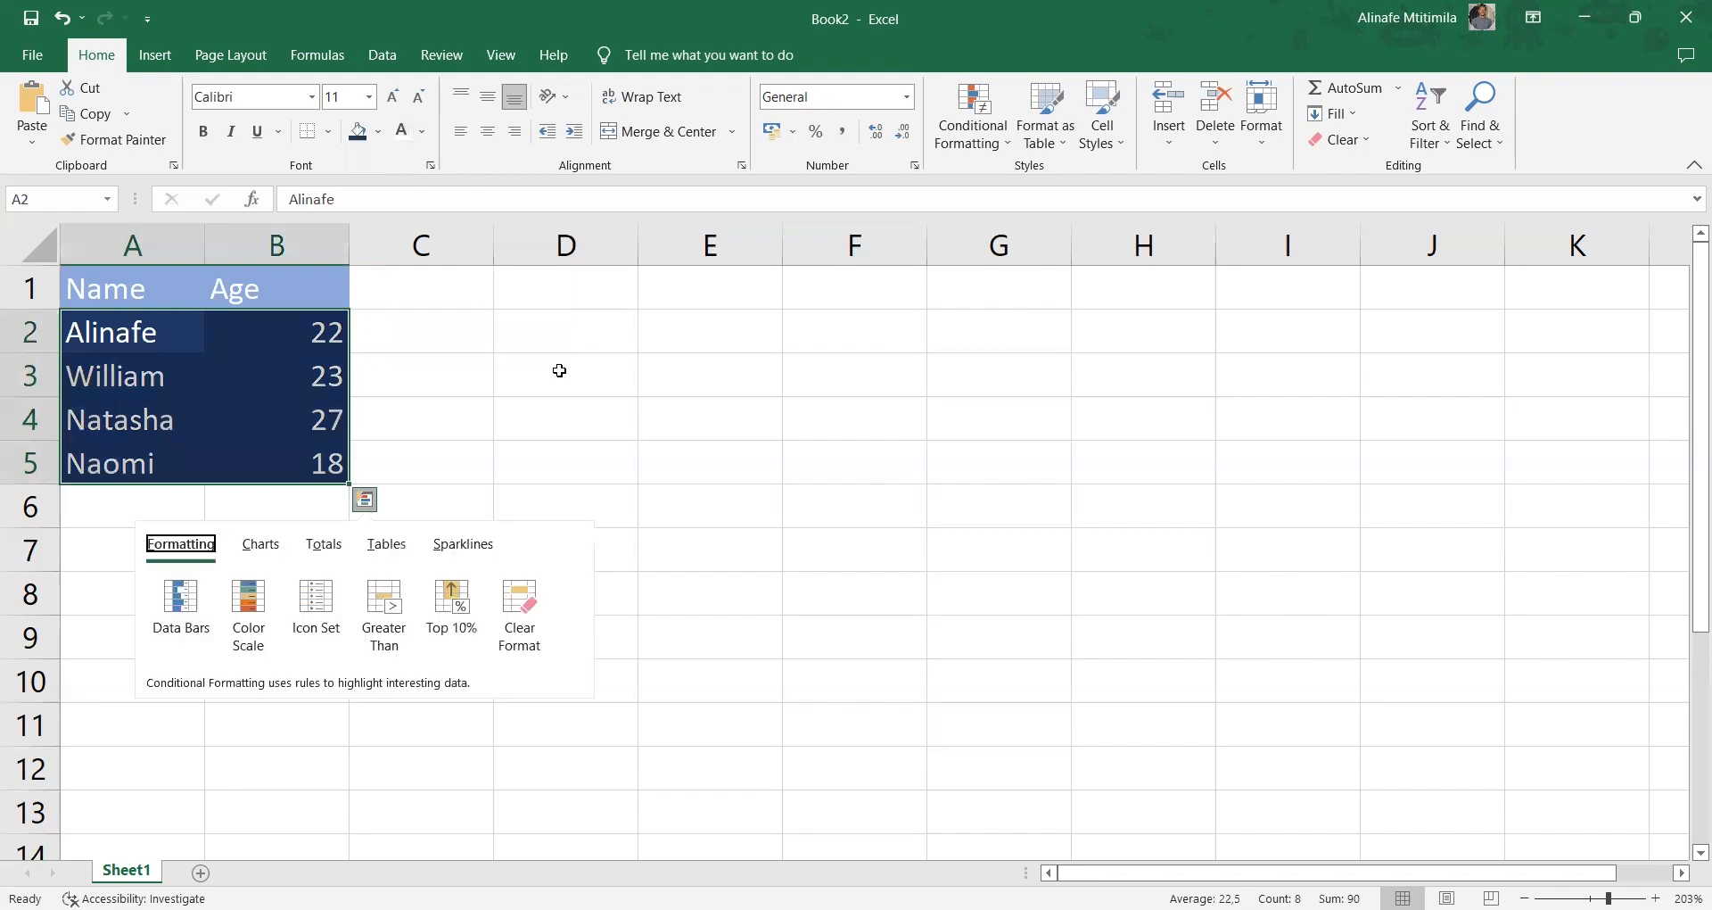
left_click(559, 371)
left_click(374, 627)
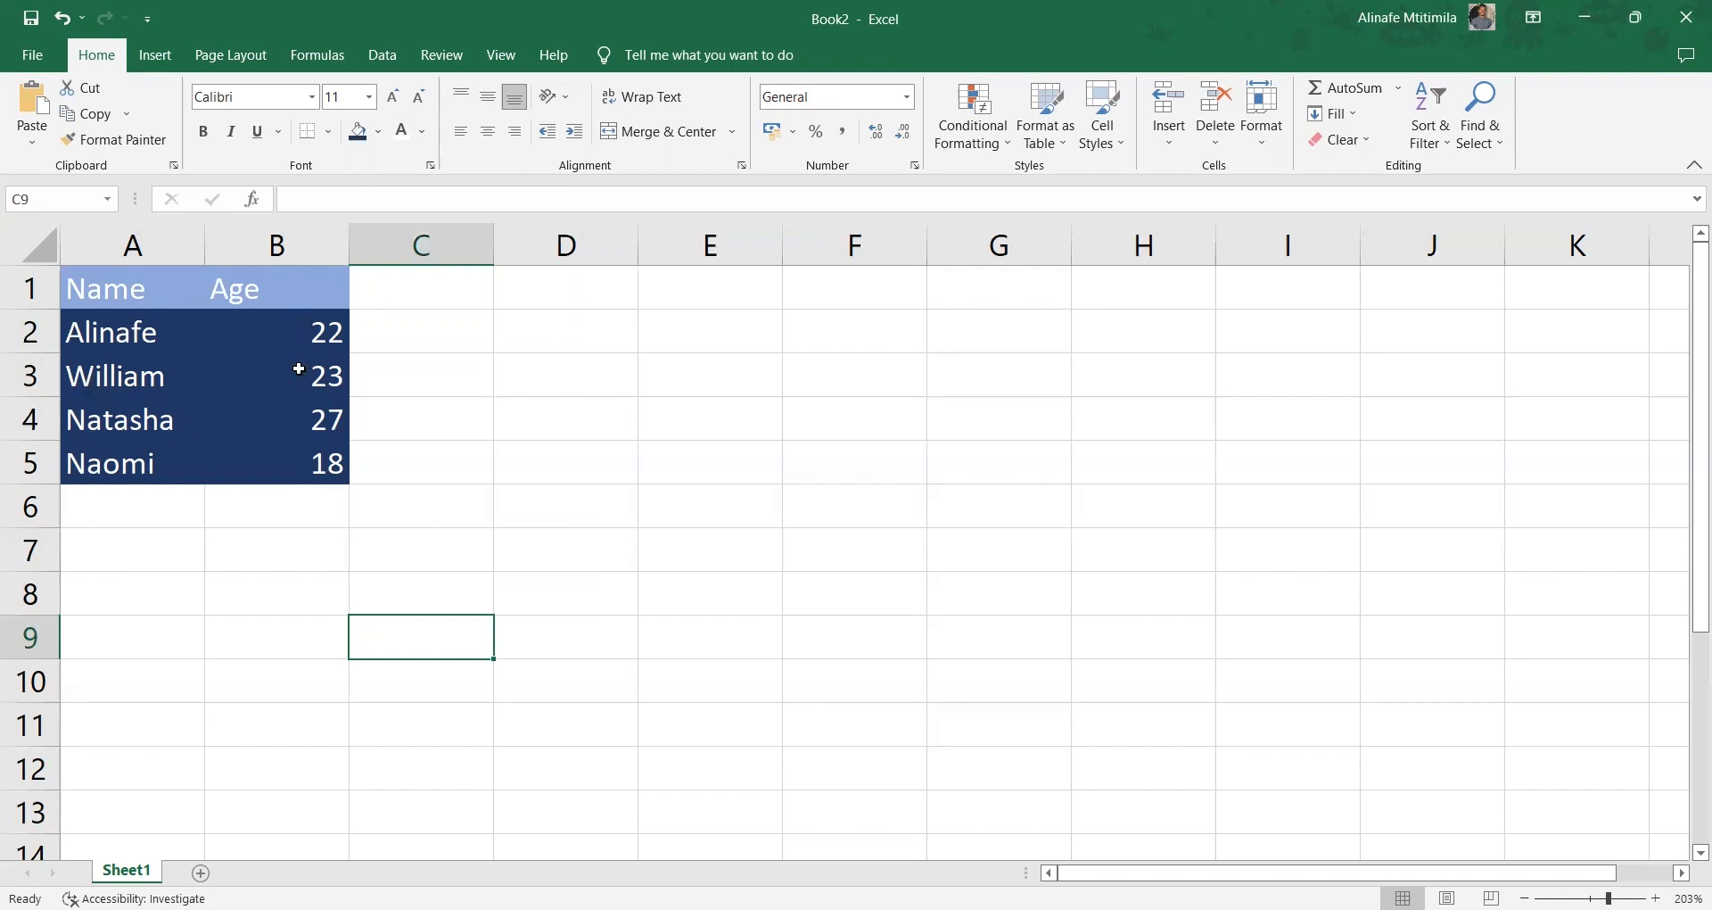
Try to copy the last table row, A5:B5
left_click(298, 369)
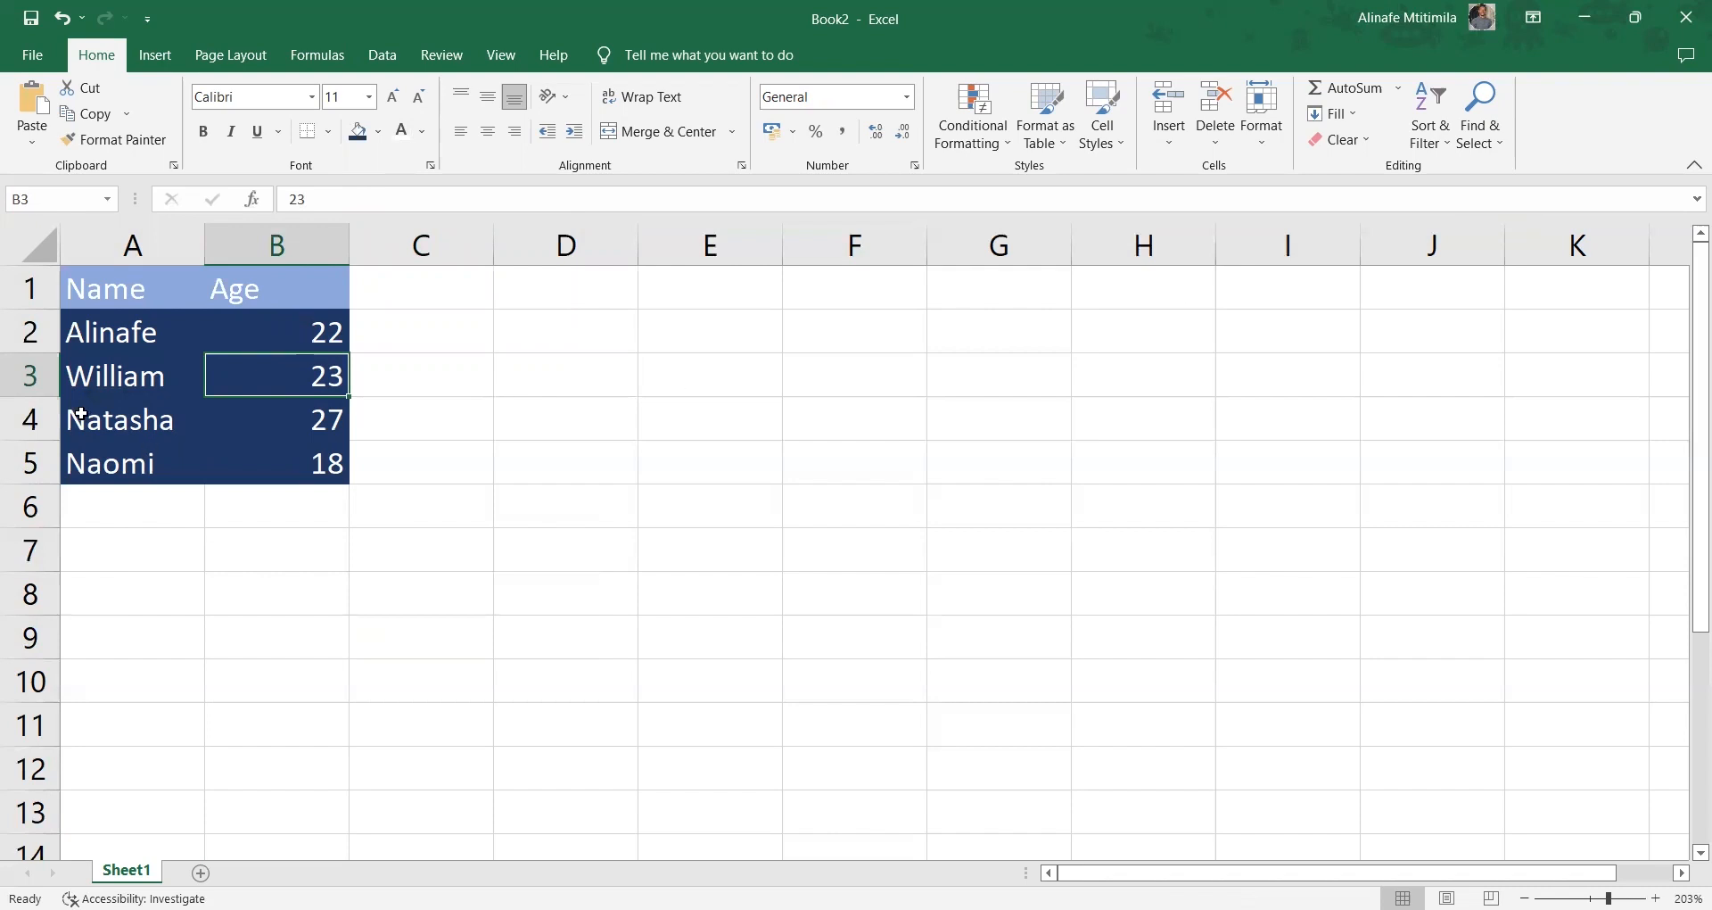
left_click_drag(139, 458, 279, 461)
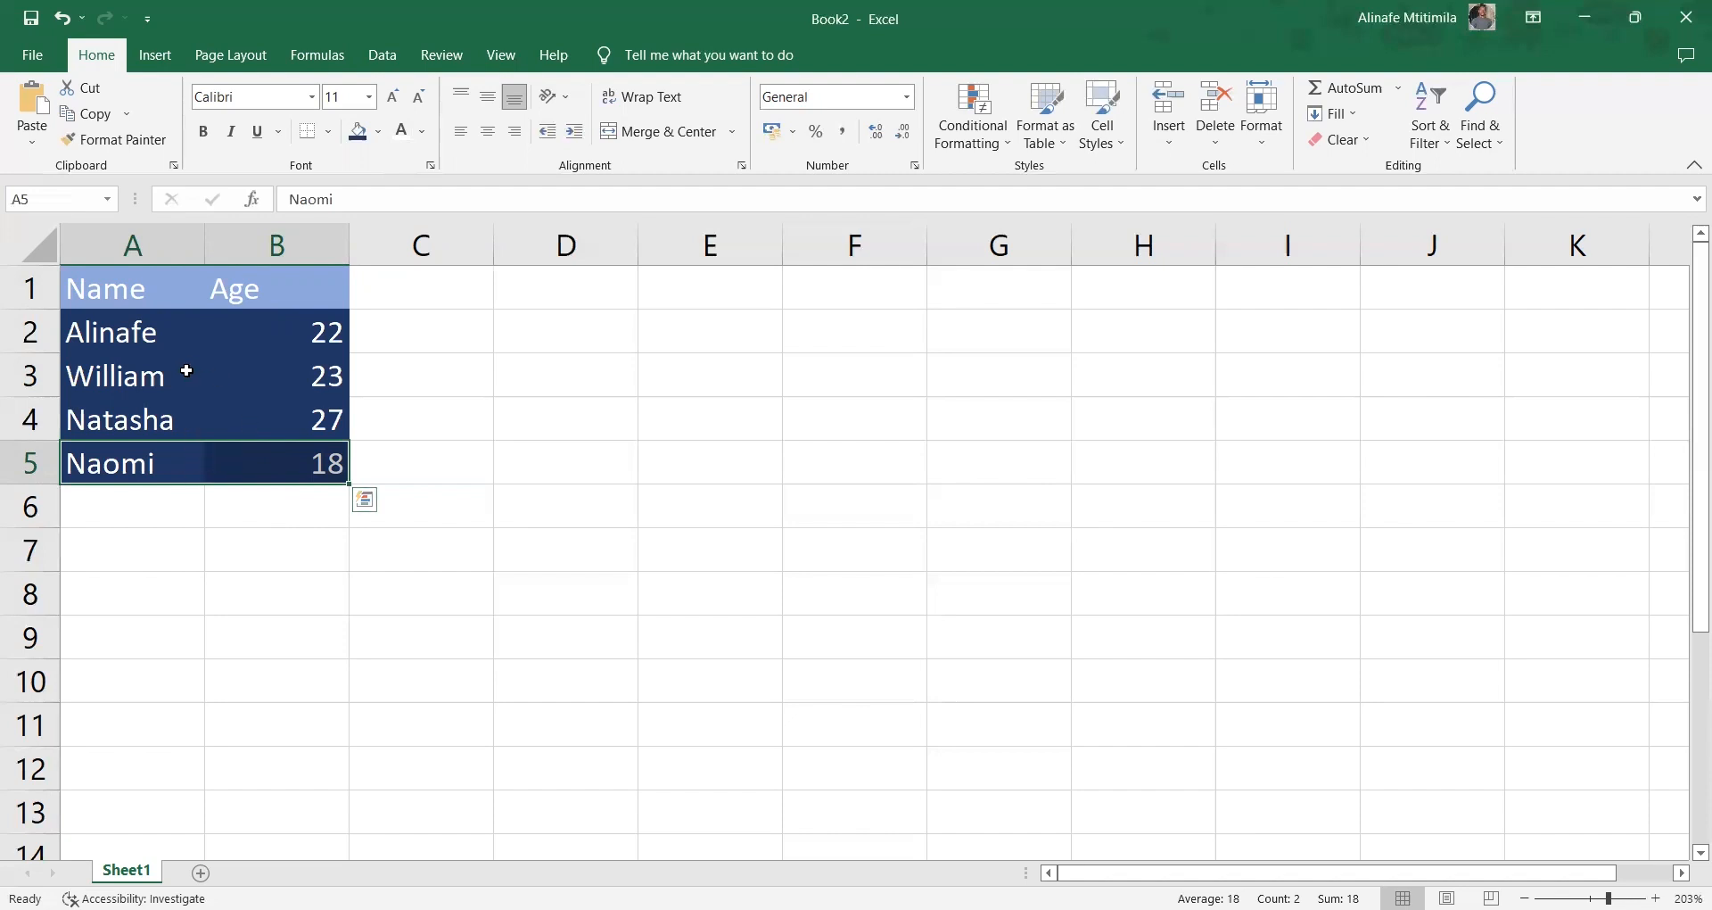
left_click(189, 465)
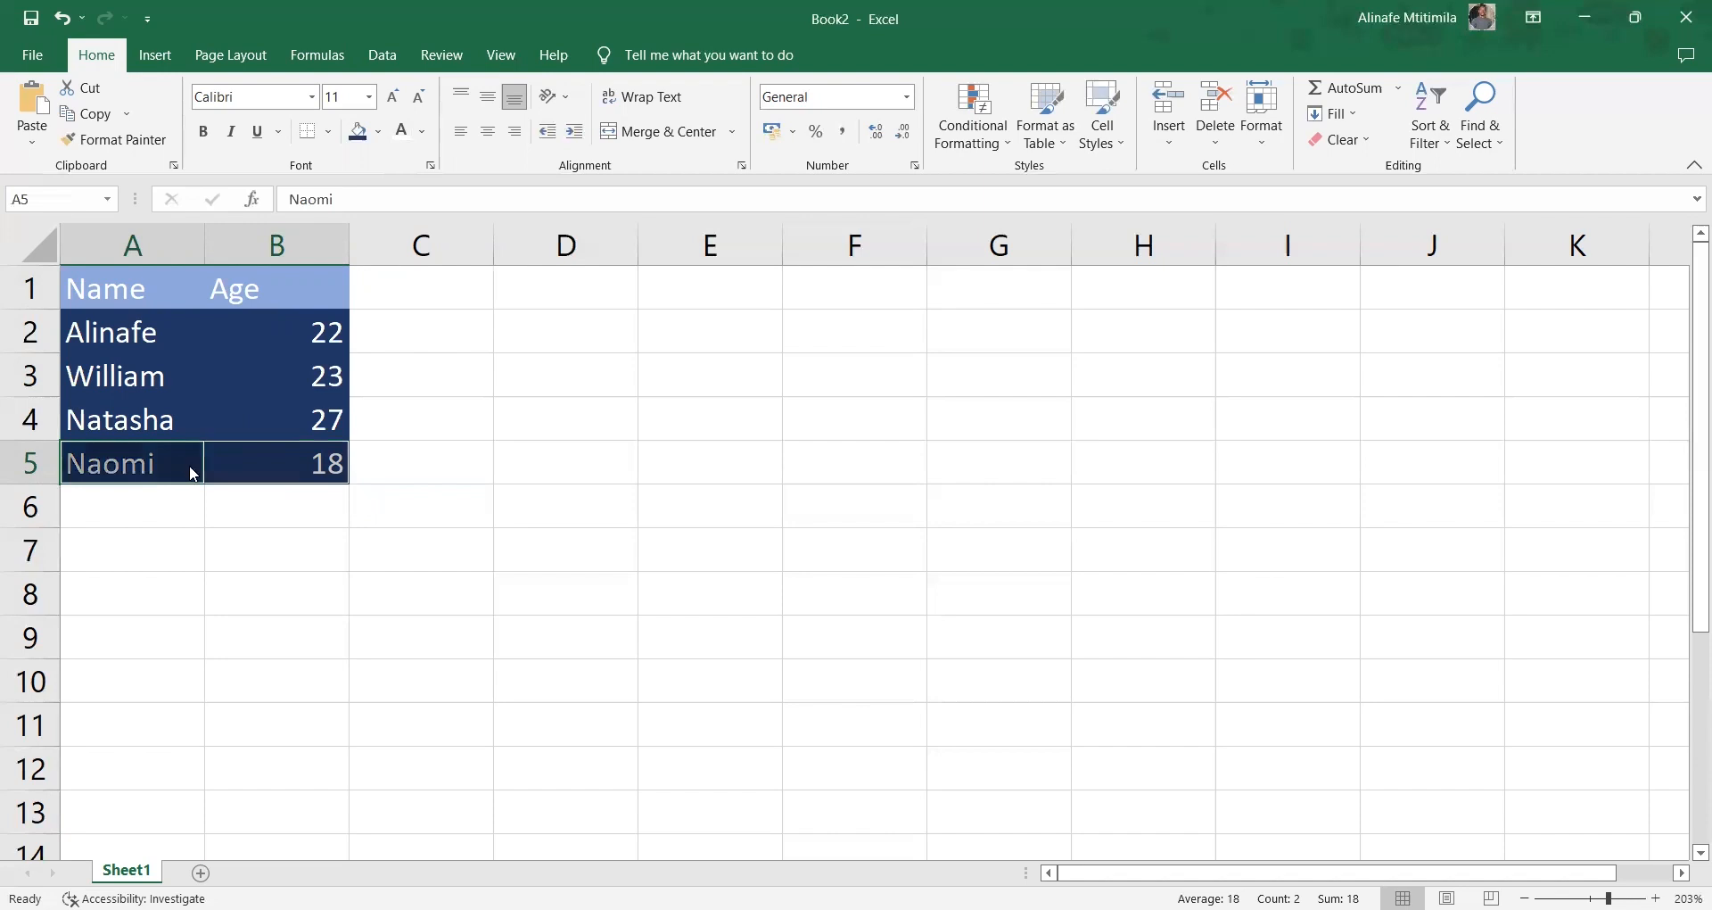
key("ctrl+c")
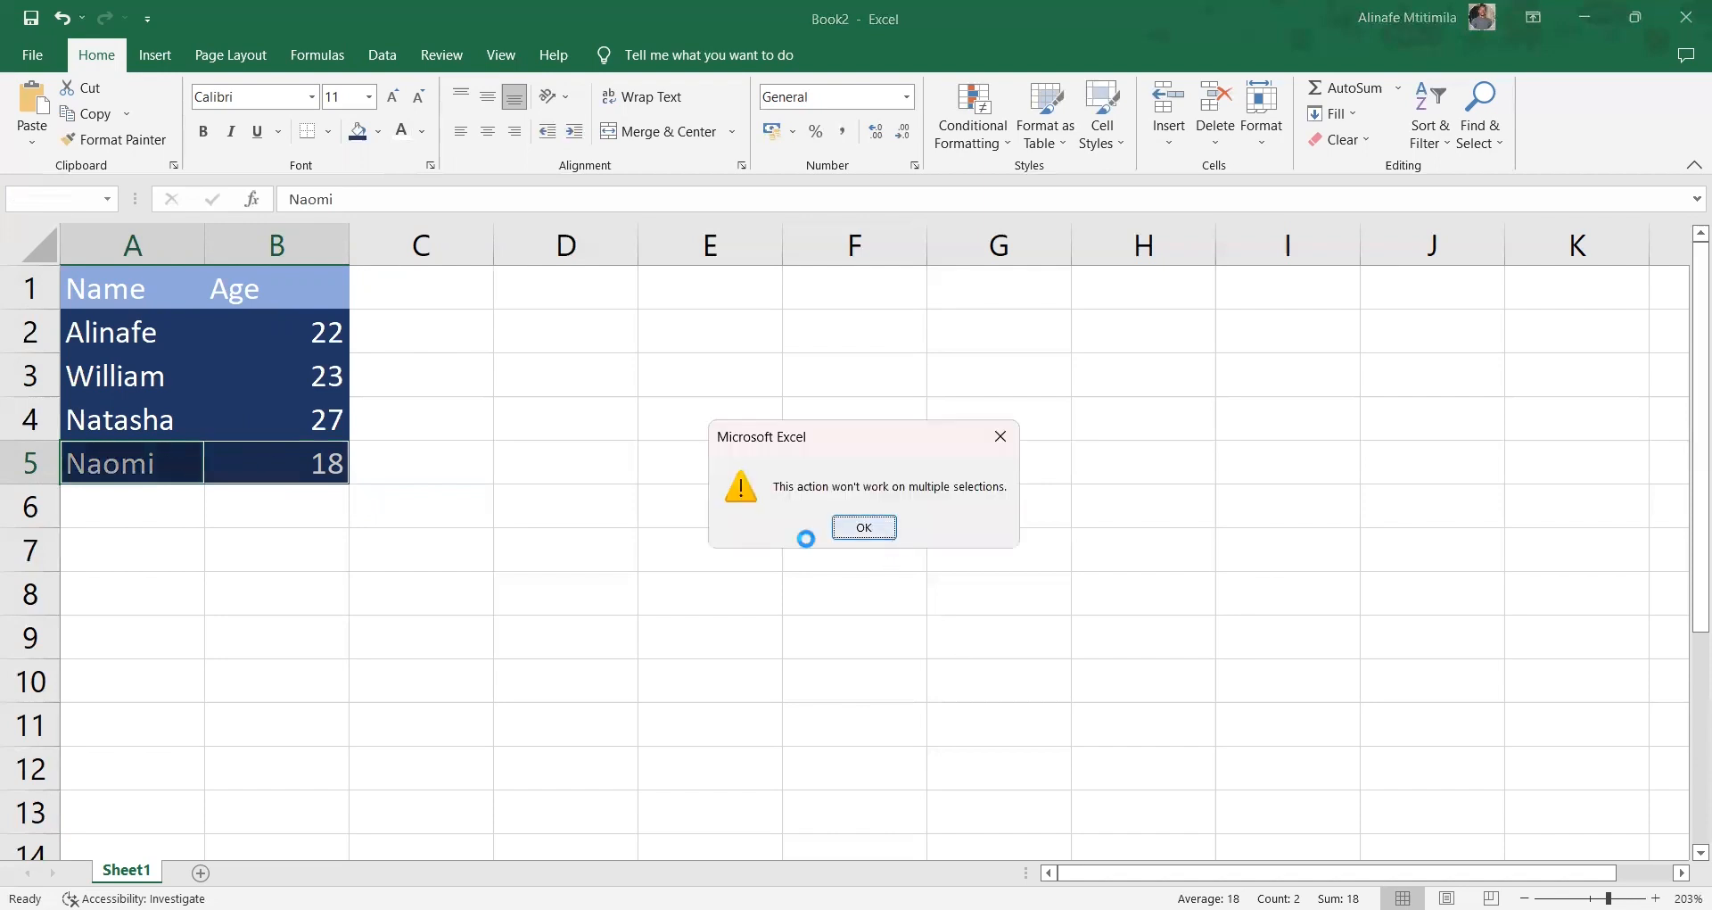
key("Return")
Copy the last person's name and age from cells A5:B5
left_click(123, 465)
left_click(388, 473, "shift")
left_click(344, 462, "shift")
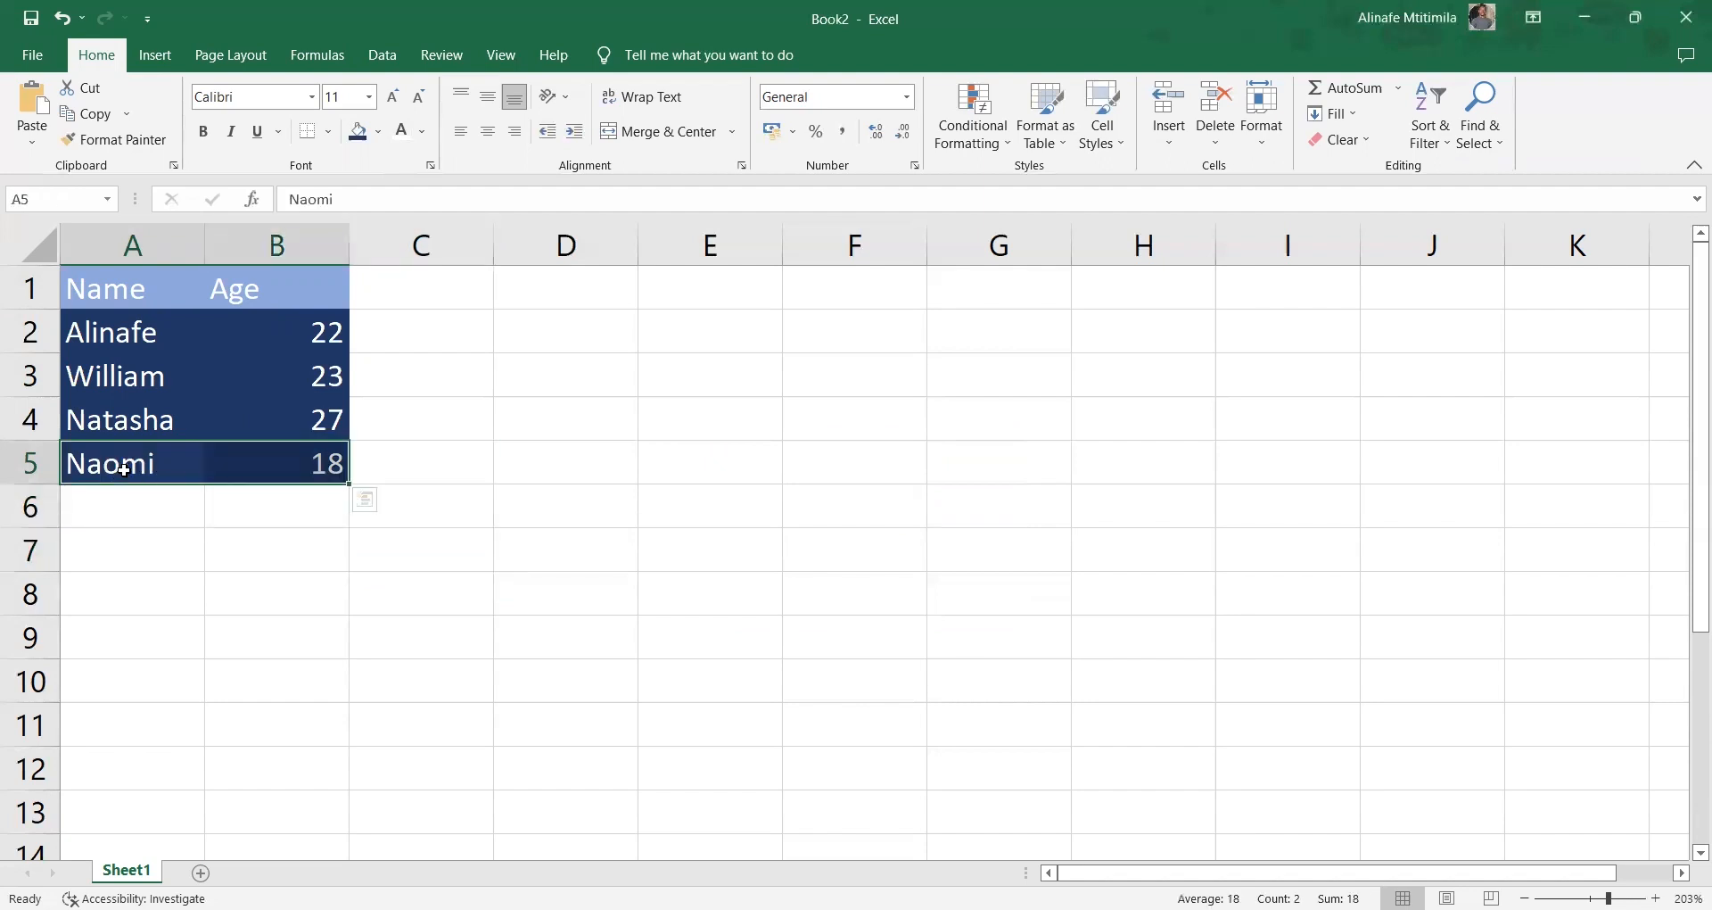
left_click(90, 120)
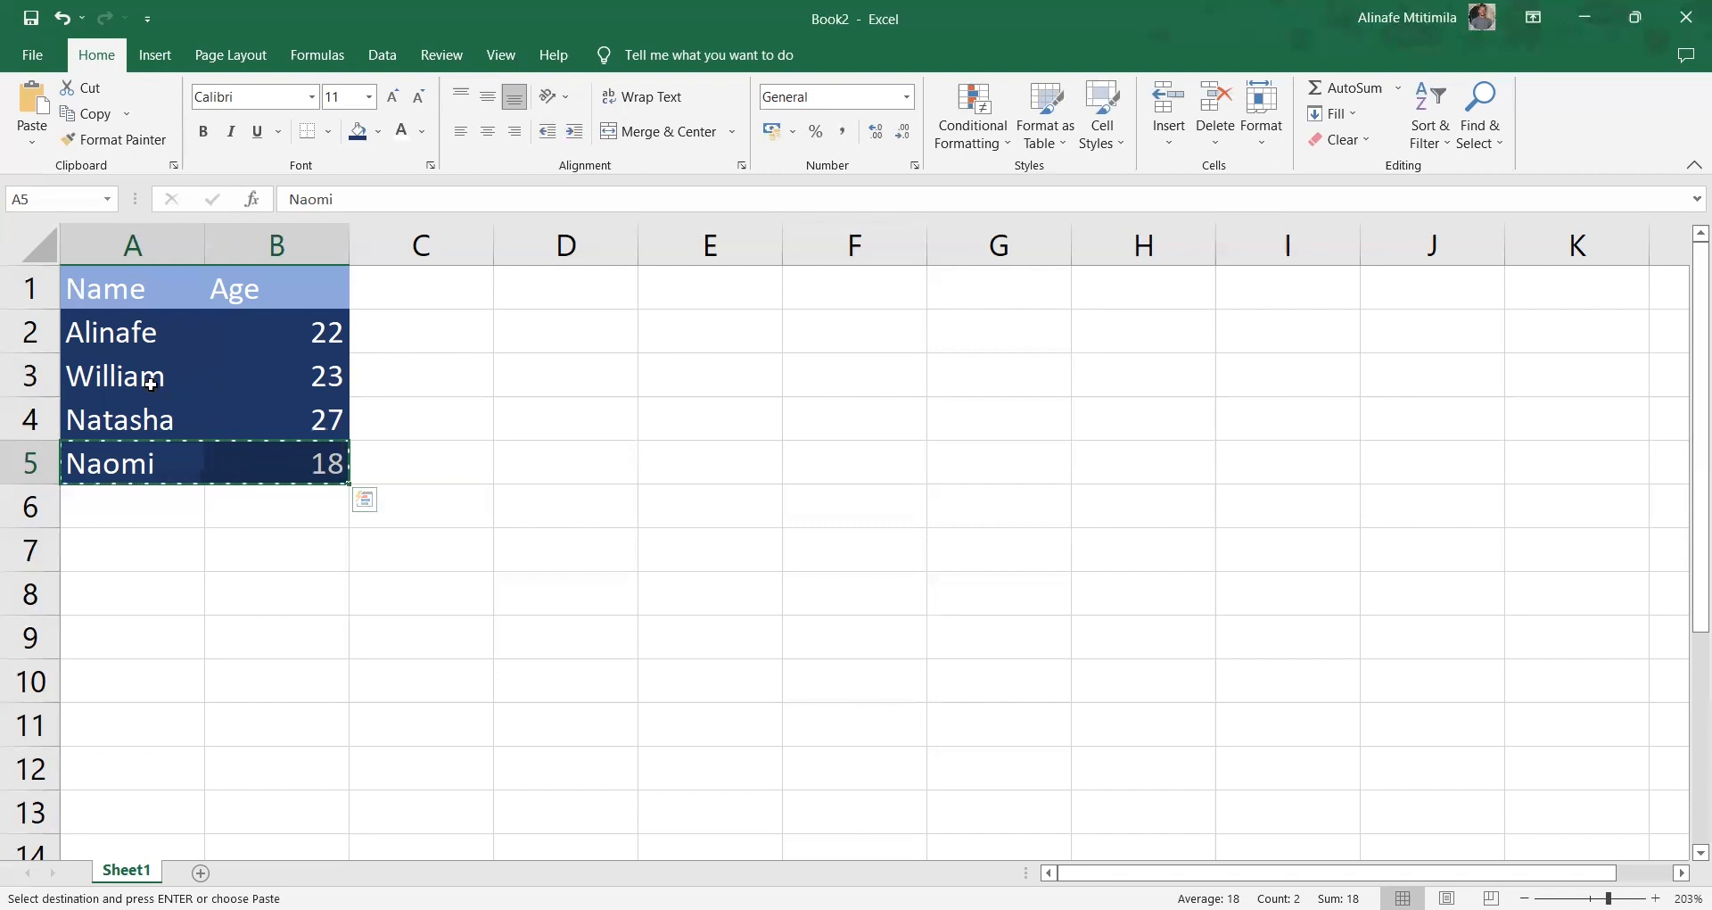
Paste the copied row over the second person's entry in A3:B3, and undo the paste
left_click_drag(152, 384, 289, 385)
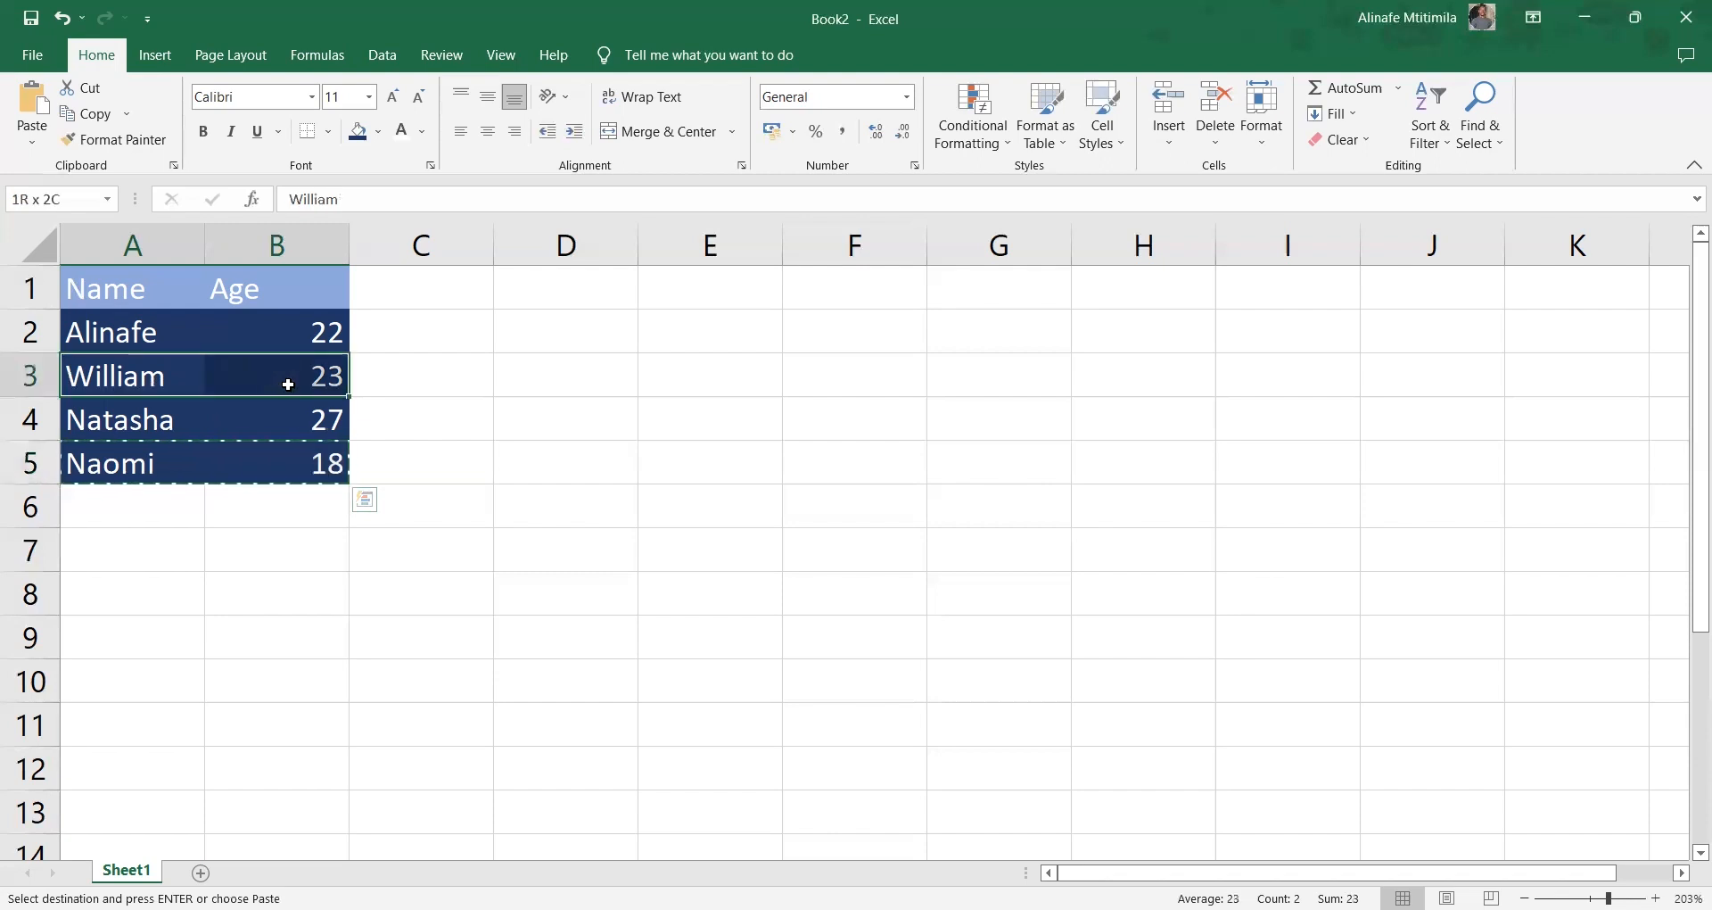
left_click(32, 102)
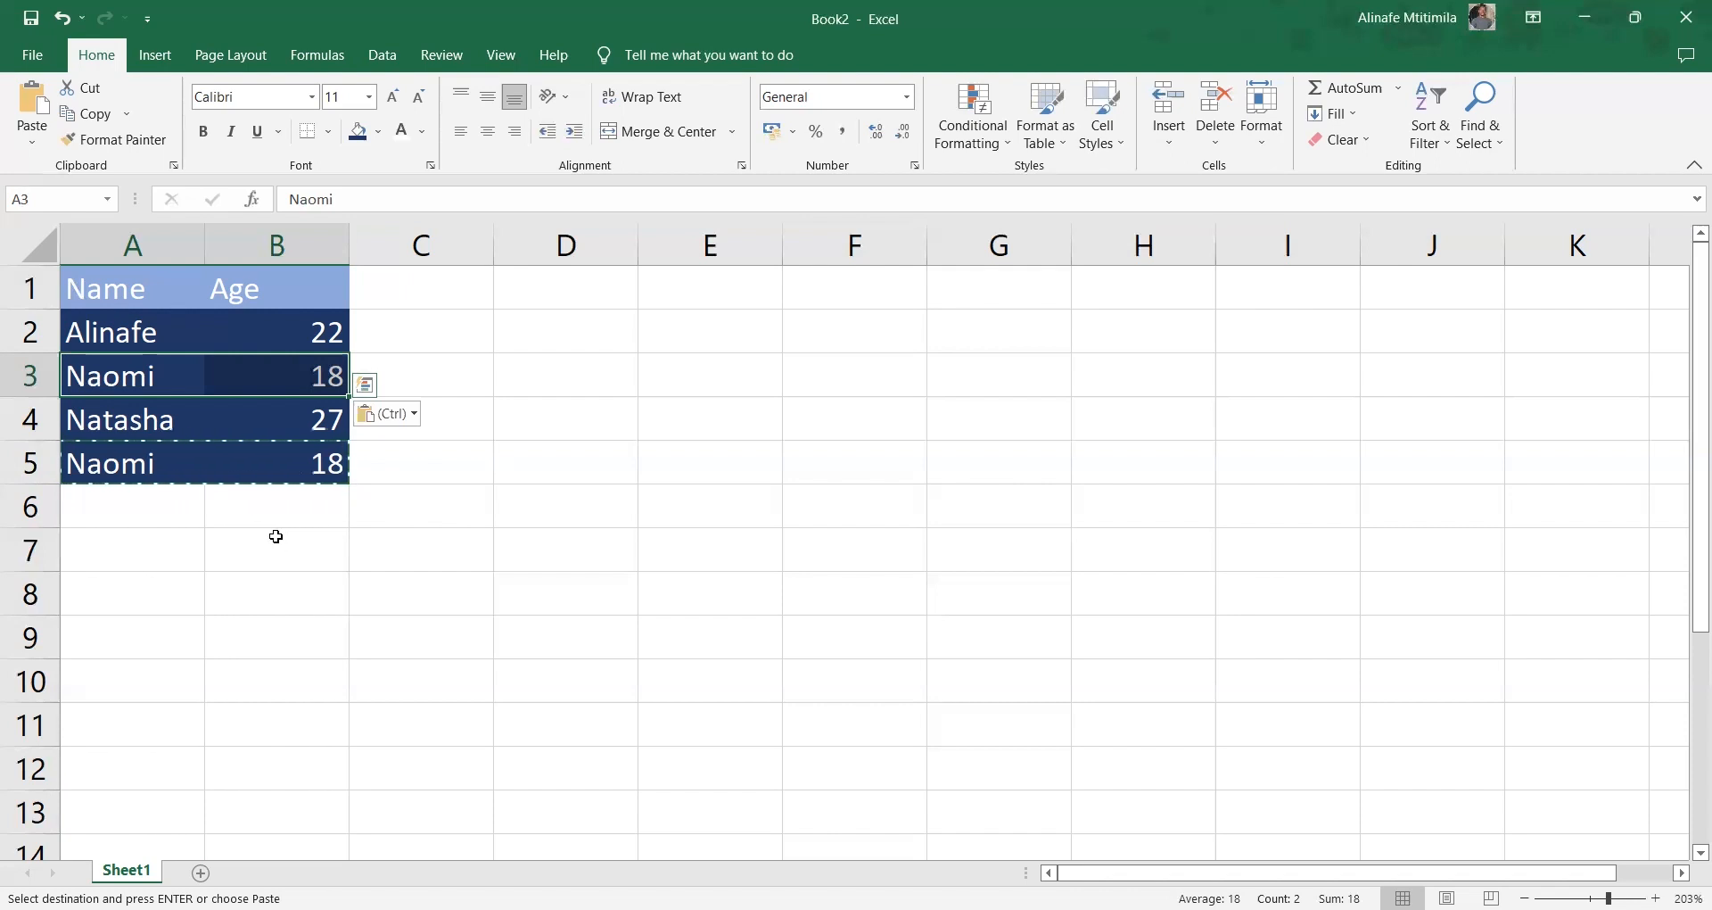
key("ctrl")
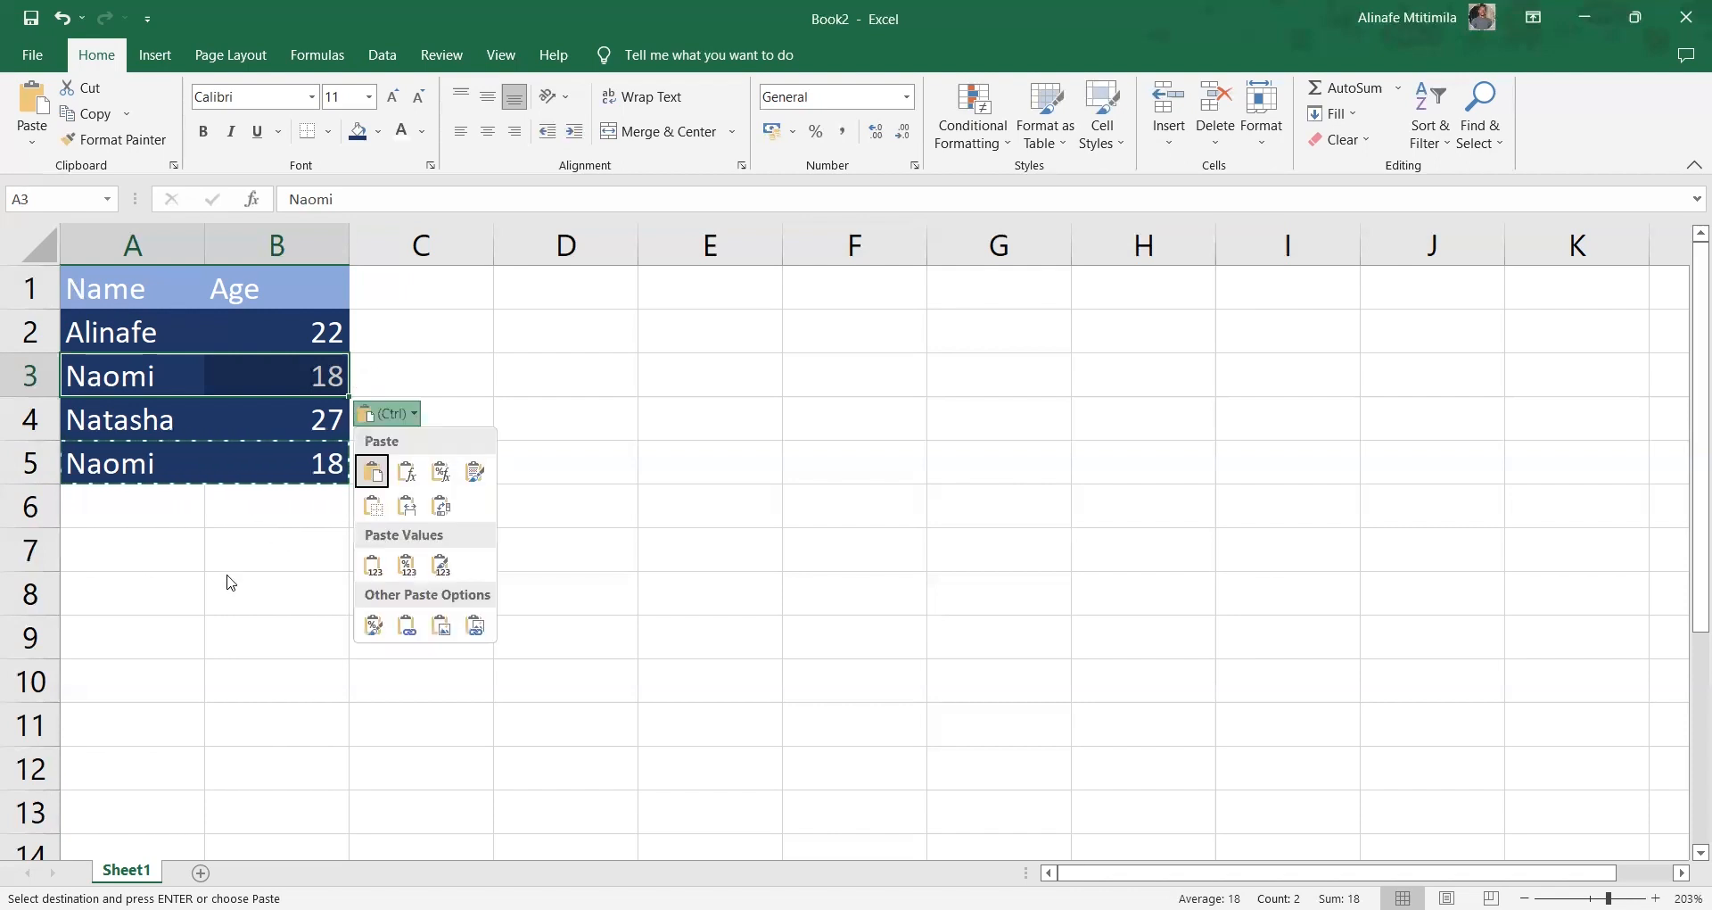
key("ctrl+z")
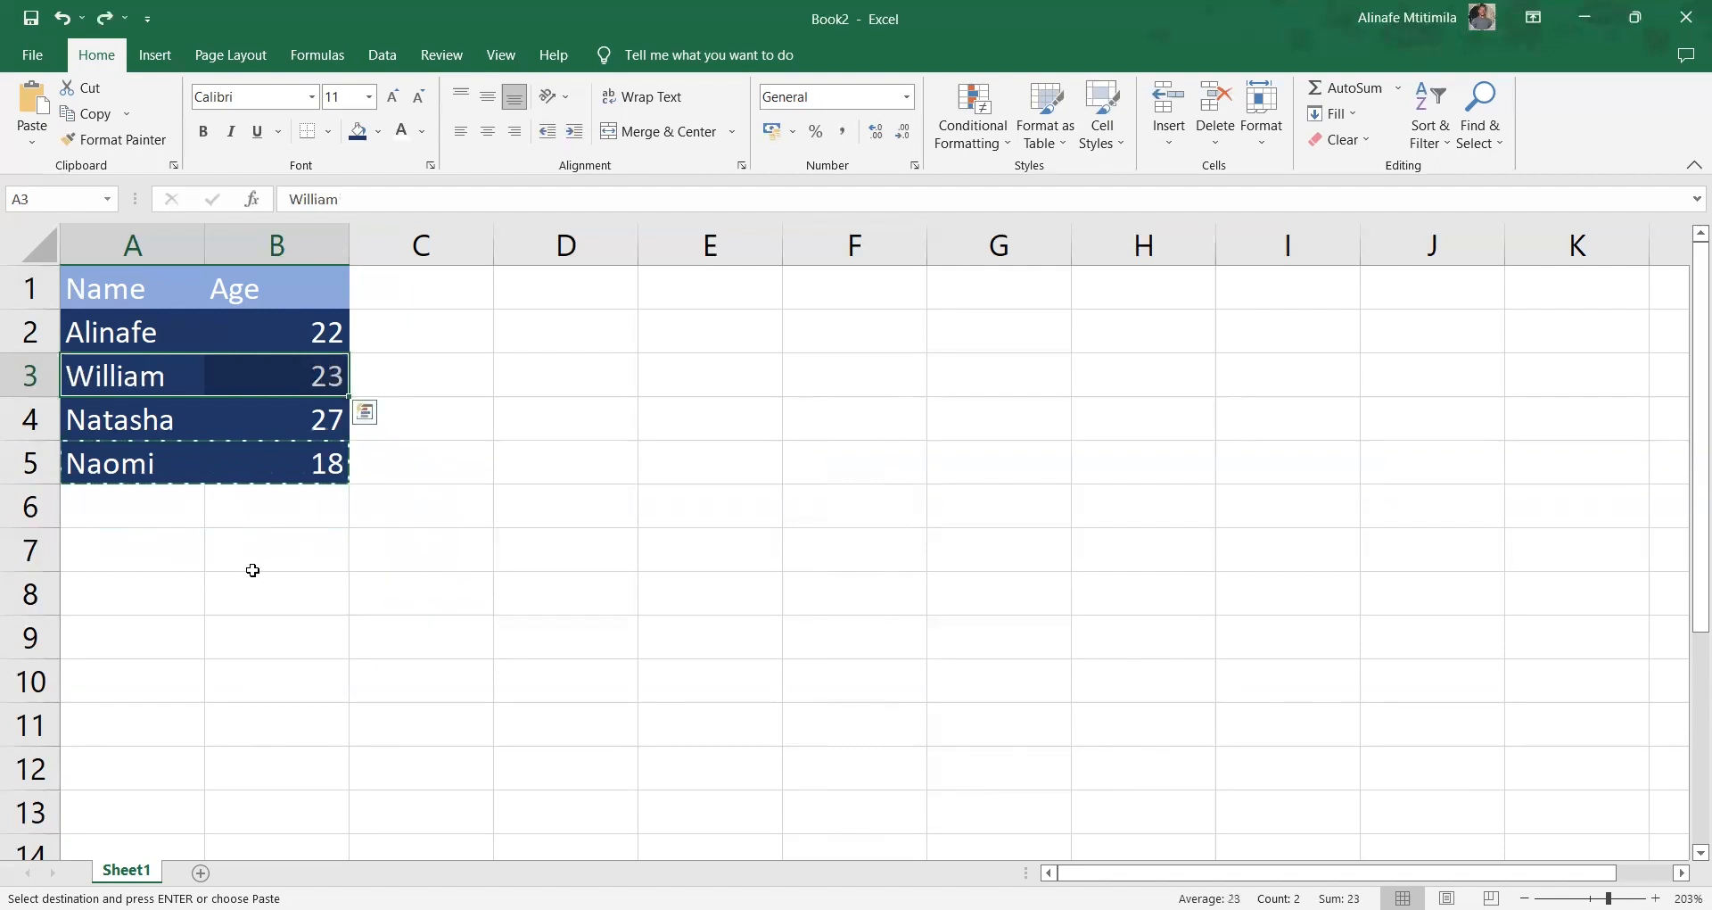
left_click(252, 570)
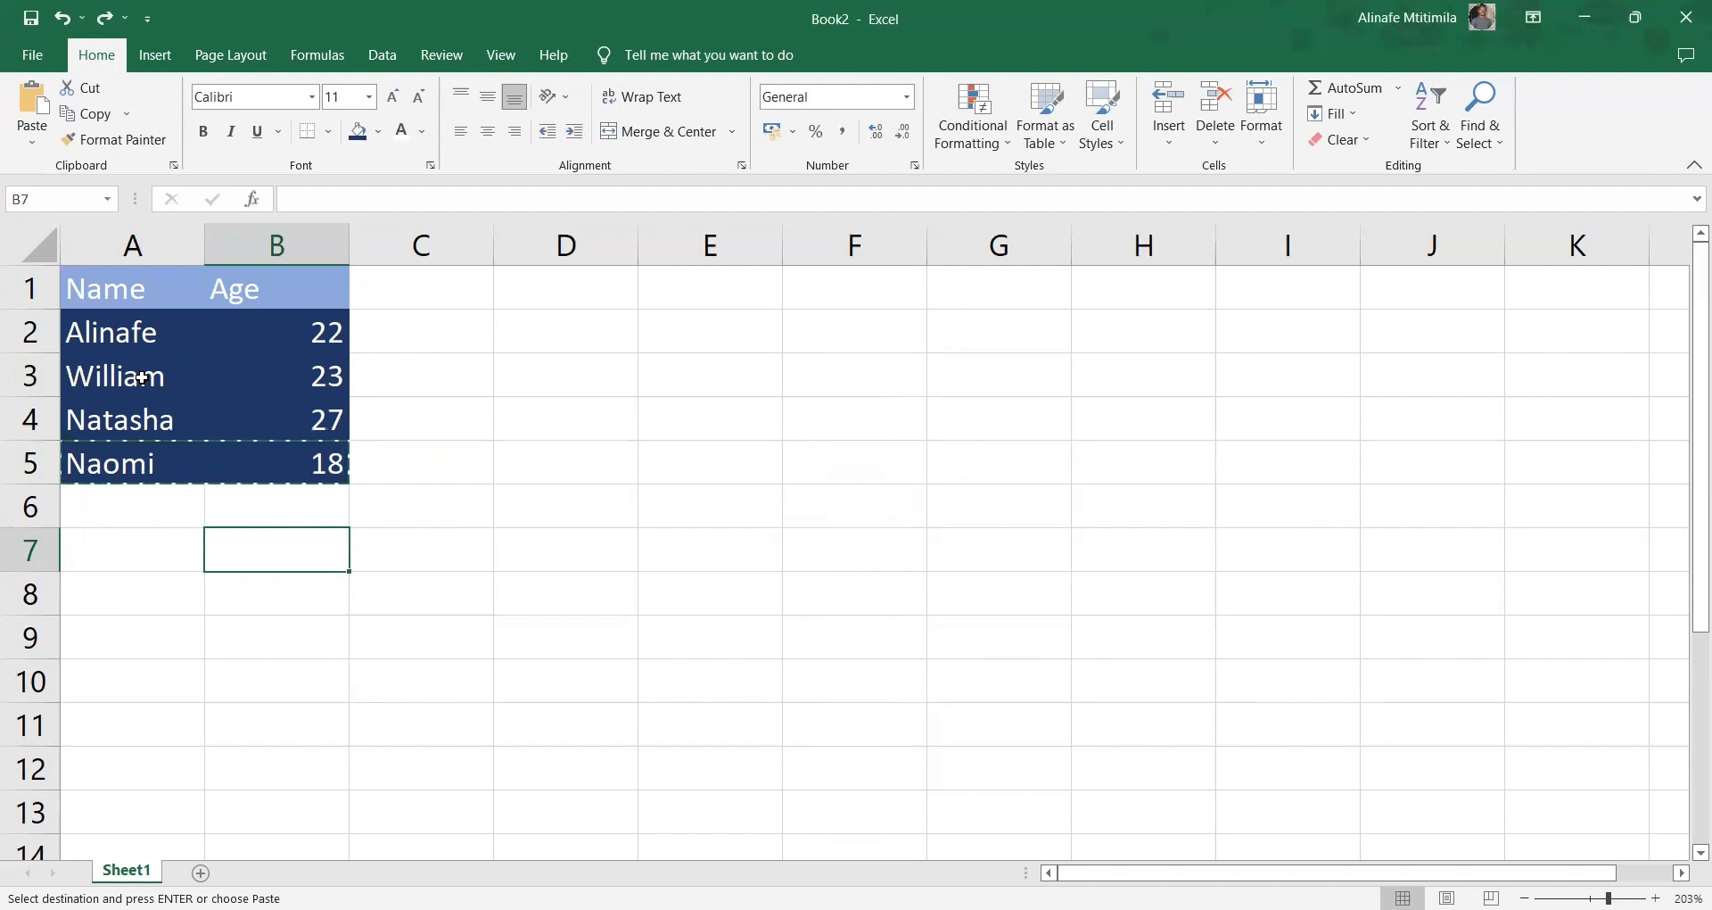
Insert the copied cells at A3:B3, shifting the existing cells down
left_click_drag(142, 378, 256, 388)
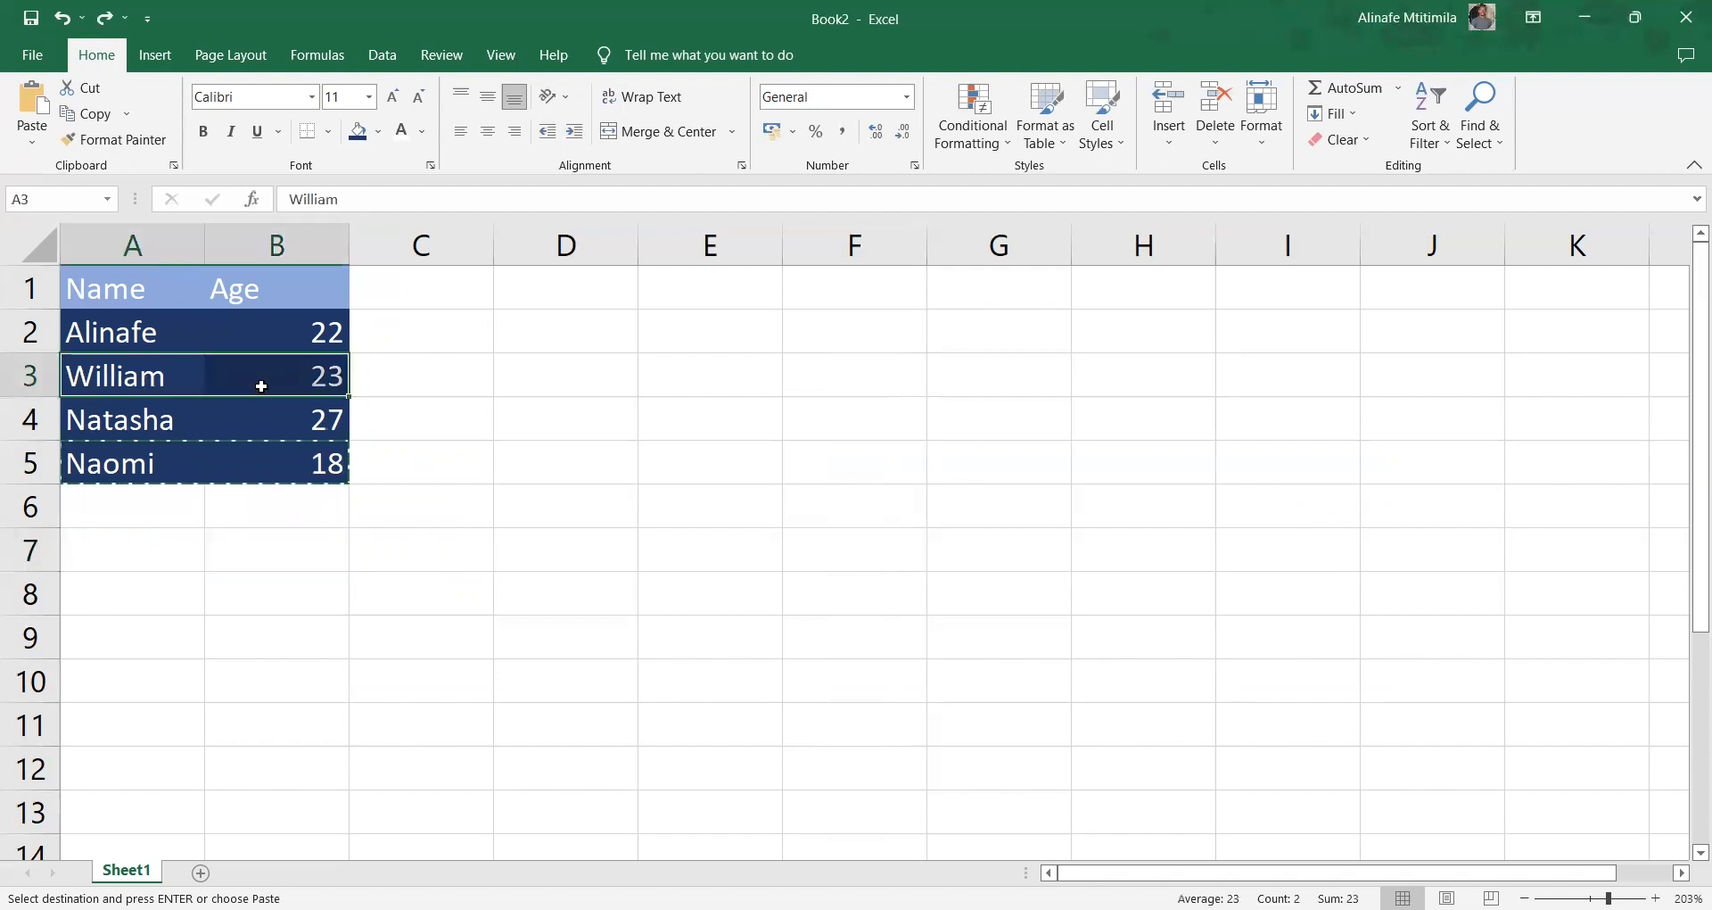
right_click(264, 391)
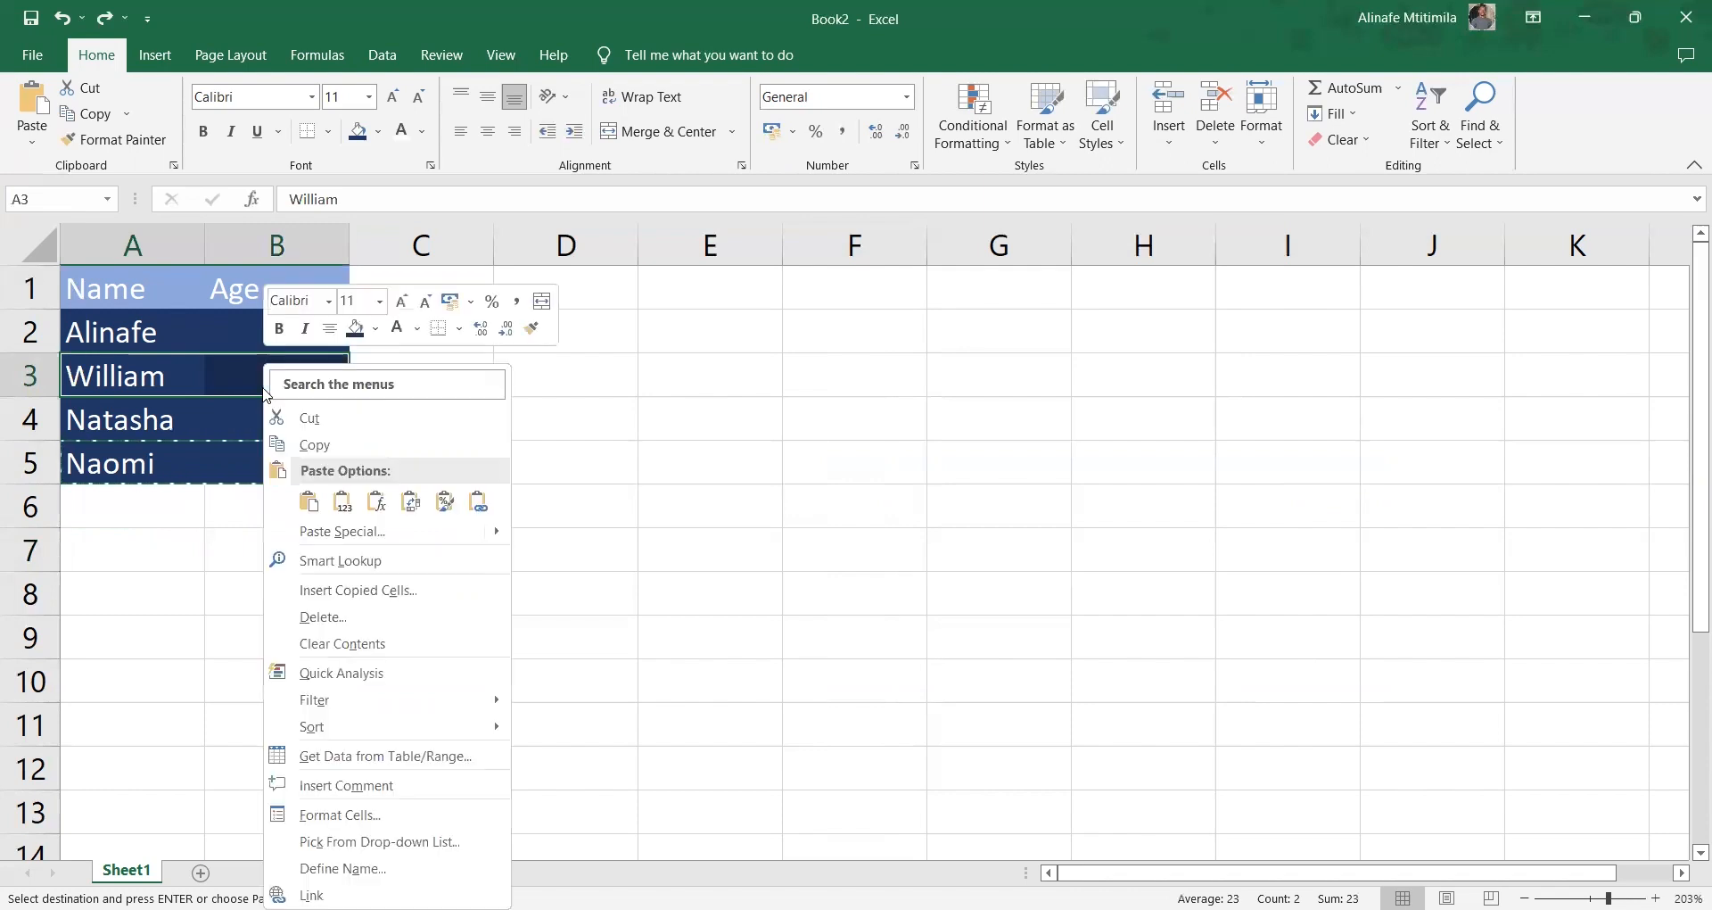
left_click(385, 593)
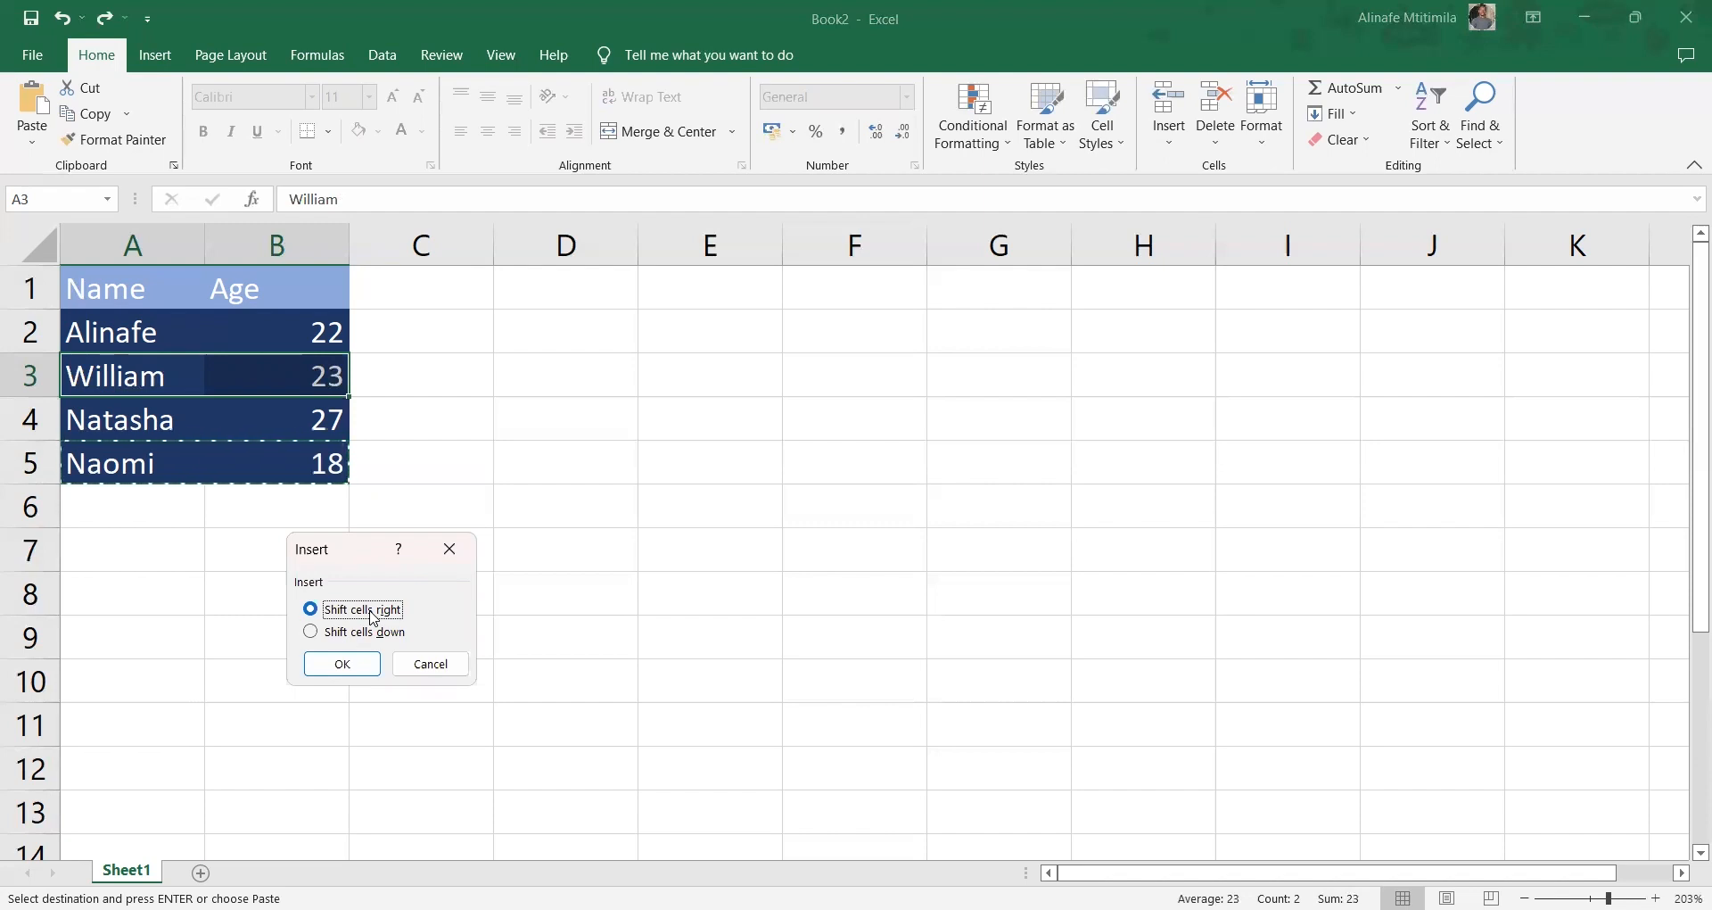
left_click(329, 638)
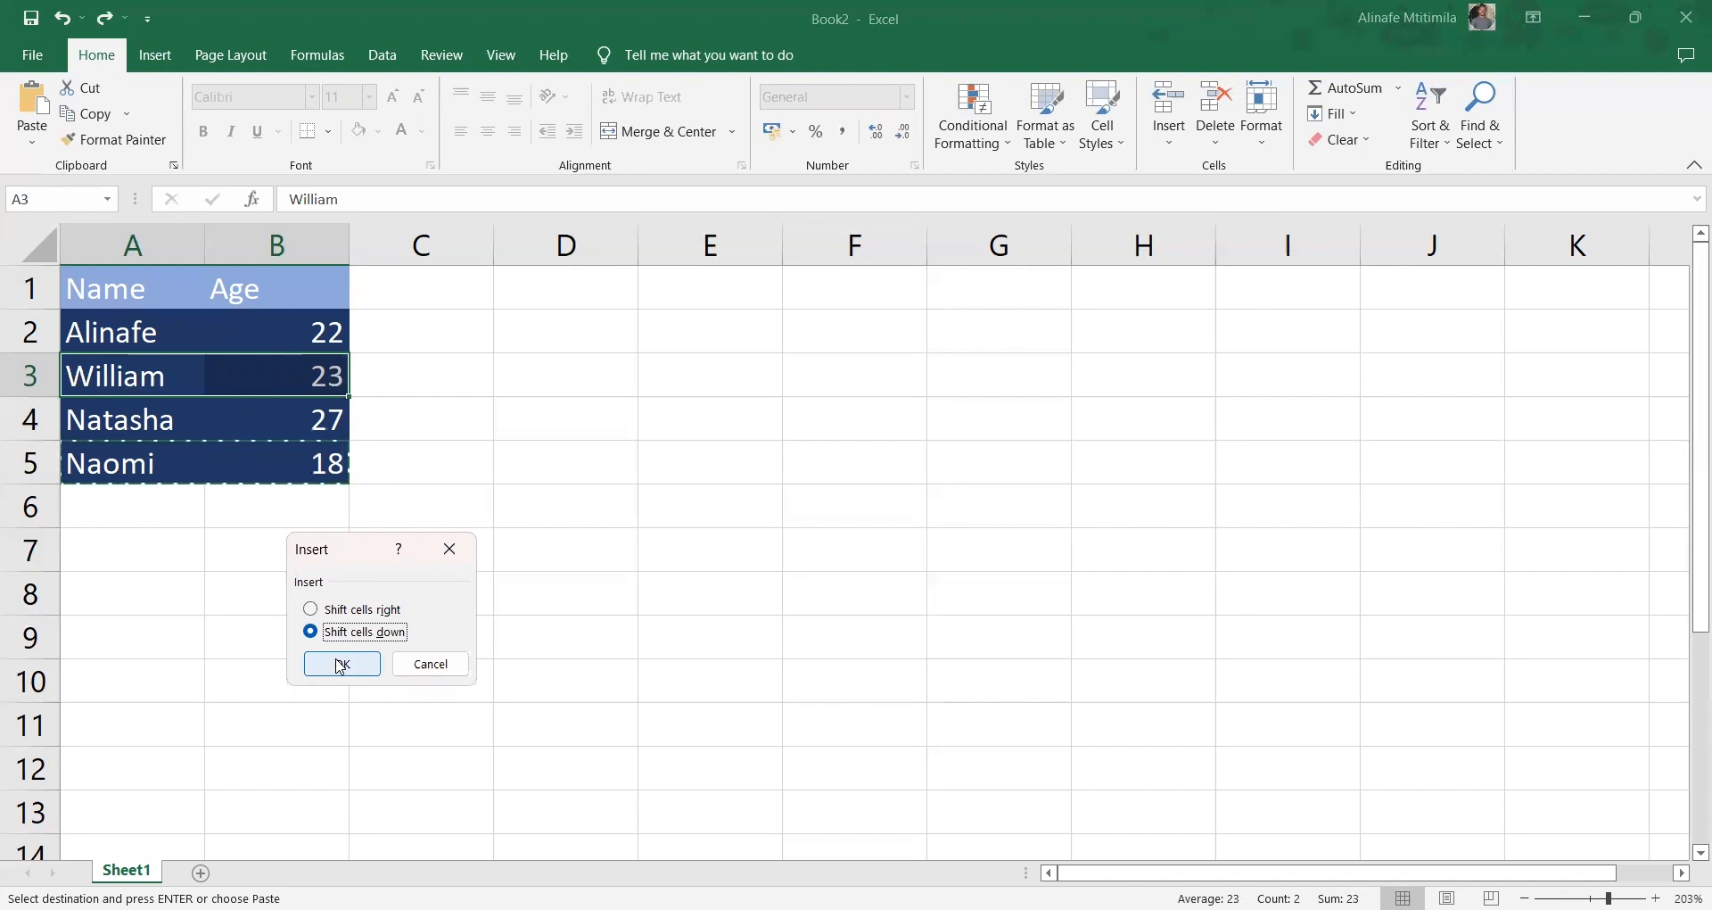
left_click(335, 660)
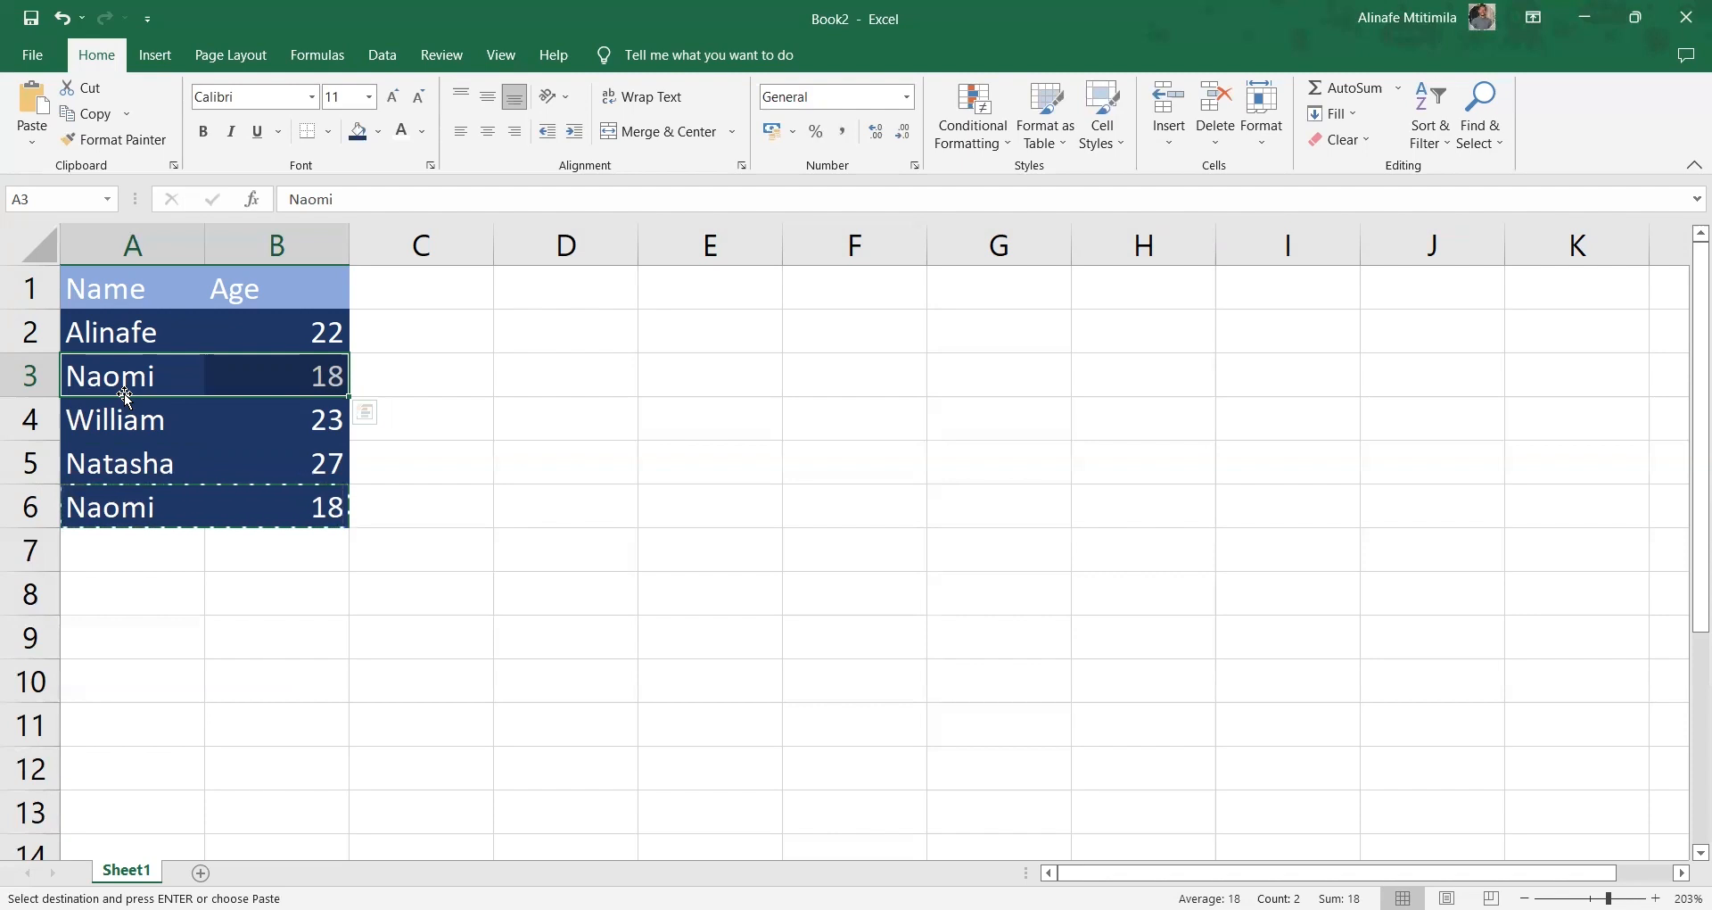
scroll(276, 657, "down", 1)
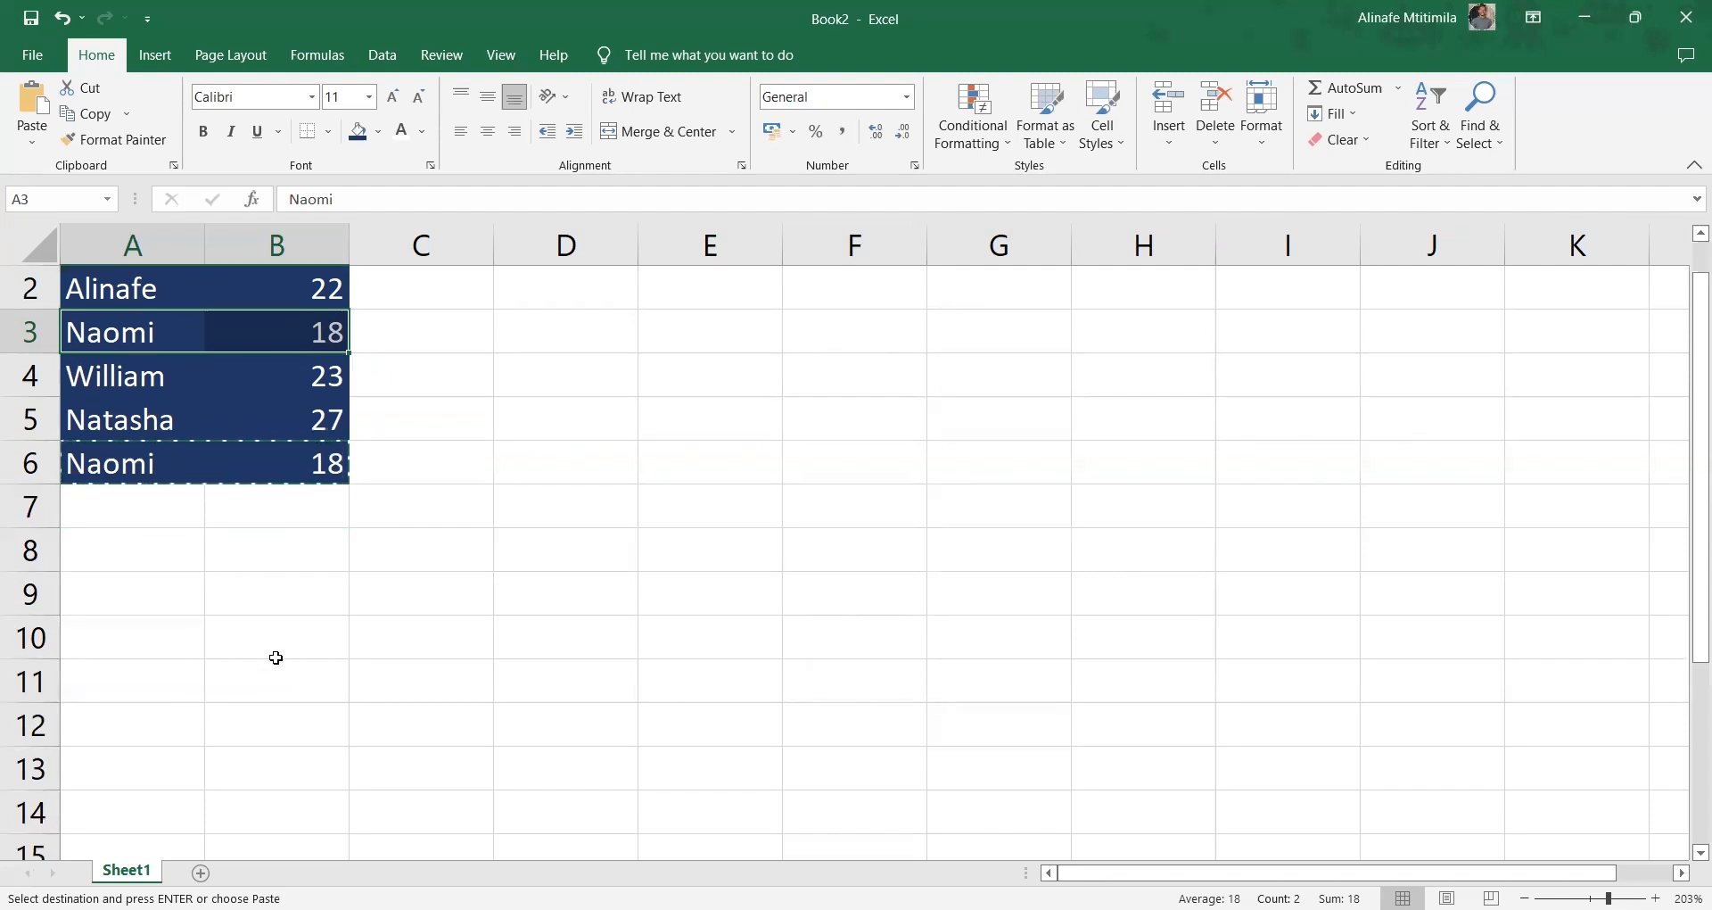
left_click(328, 636)
double_click(328, 636)
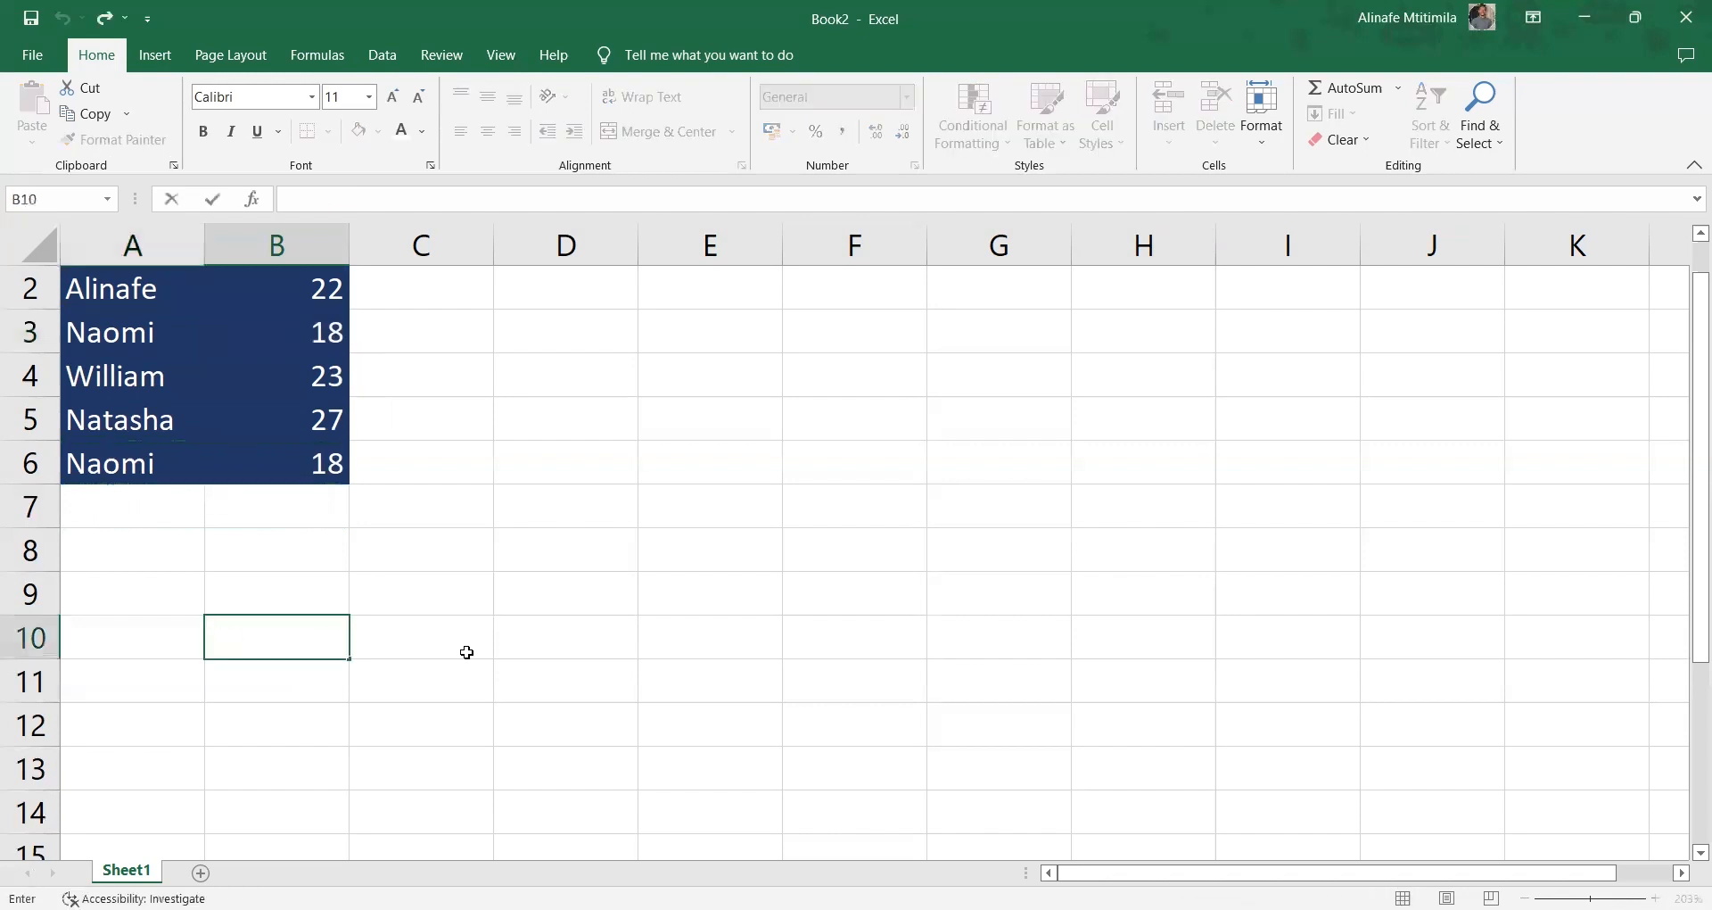
scroll(645, 692, "up", 1)
scroll(648, 693, "down", 2)
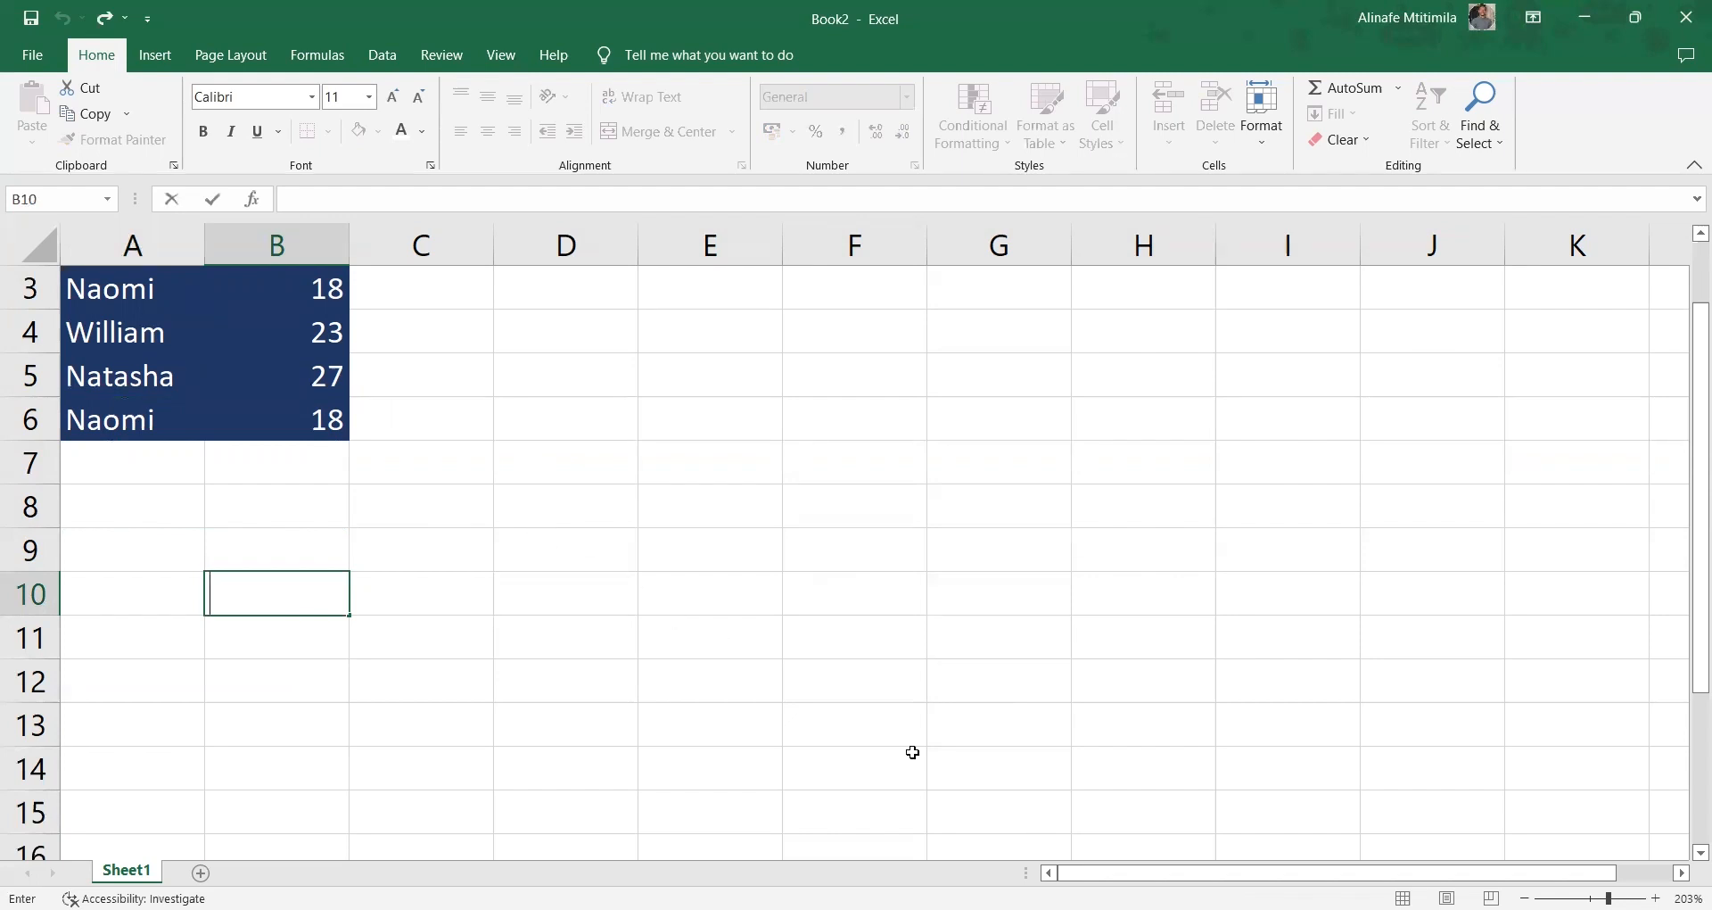
Enter the column headers Fruits ID in D8 and Fruits Name in E8, and fit column E's width to its text
left_click(549, 506)
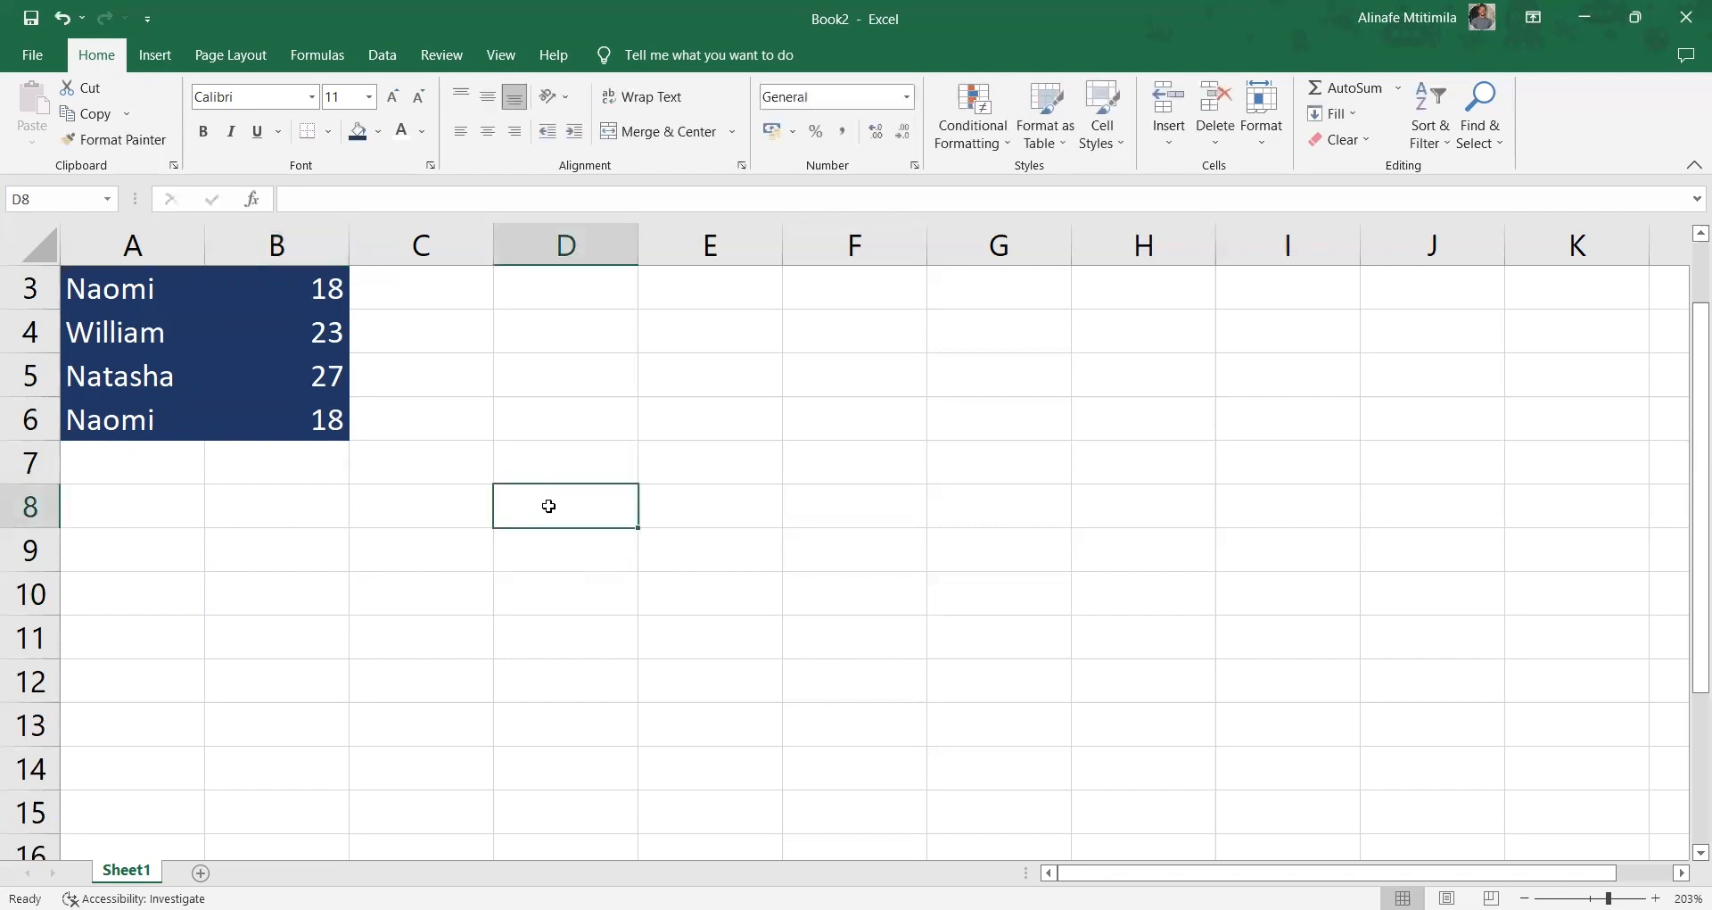
type("Fruits lD")
left_click(711, 521)
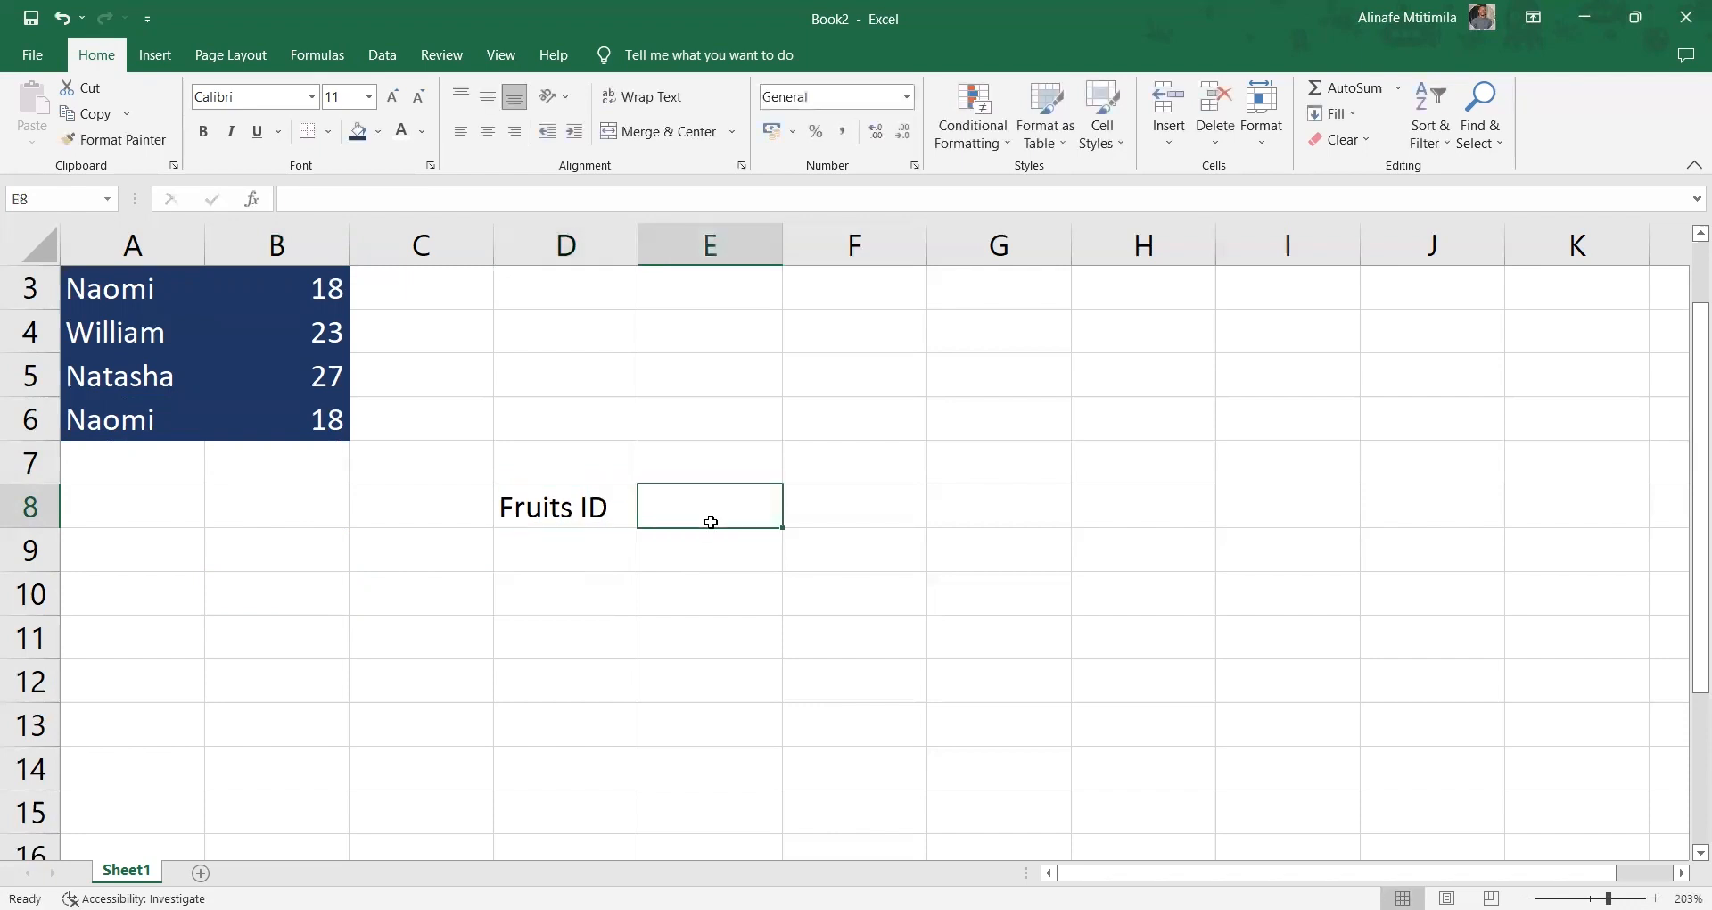
type("Fruits NAme")
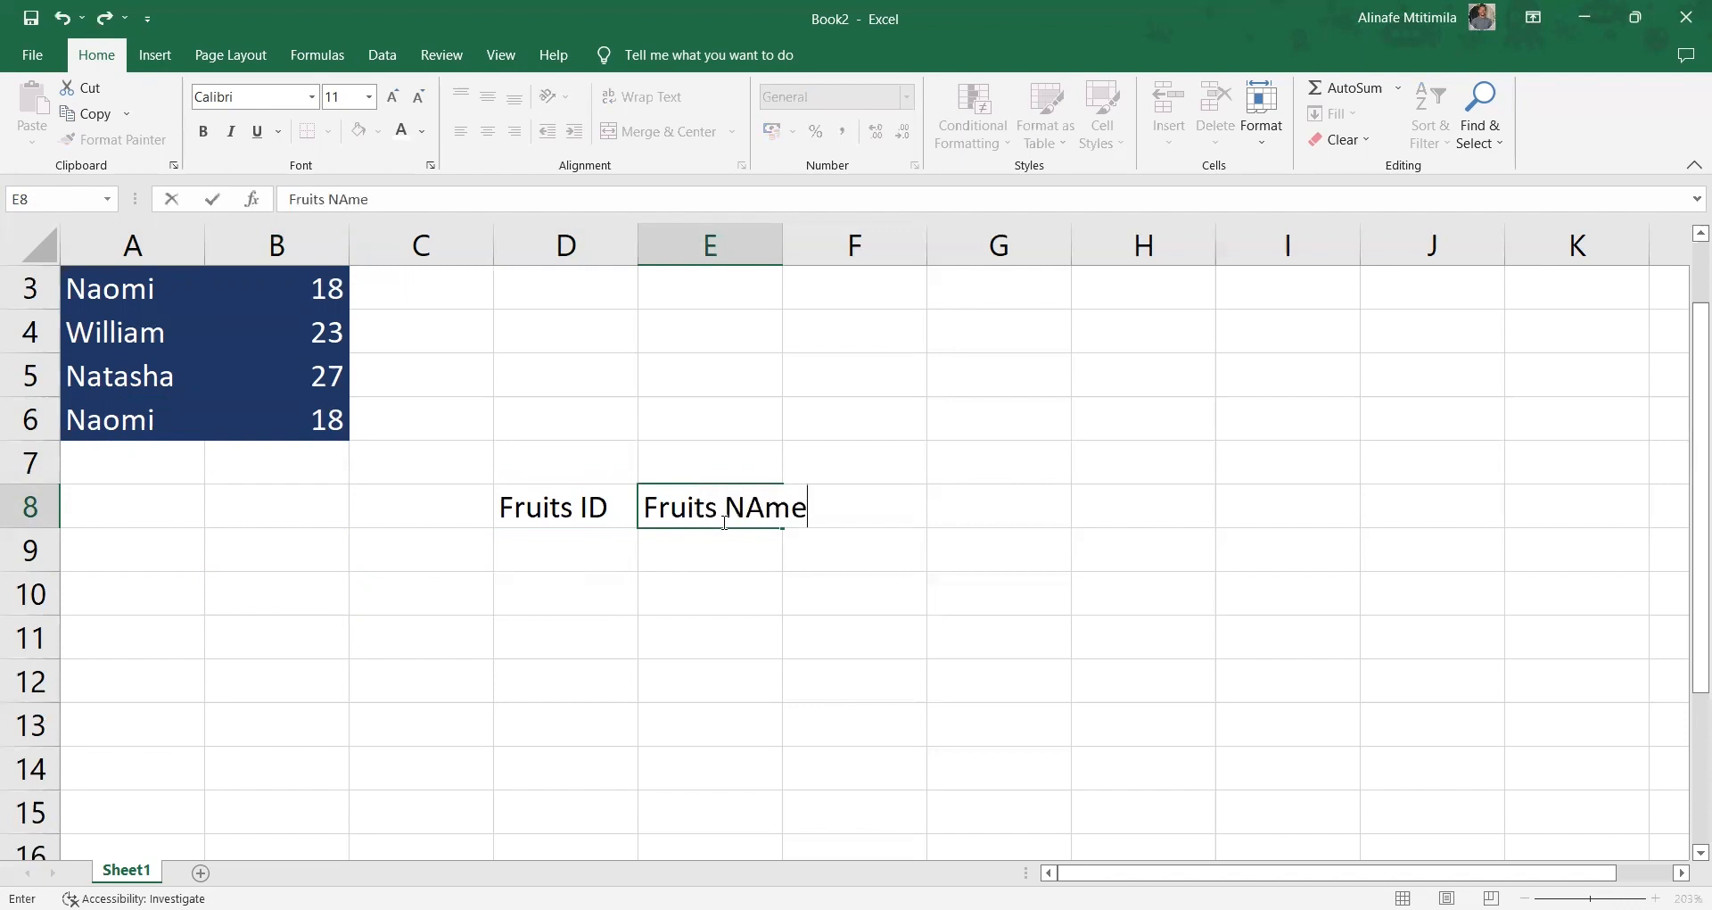
left_click(756, 506)
key("BackSpace")
type("a")
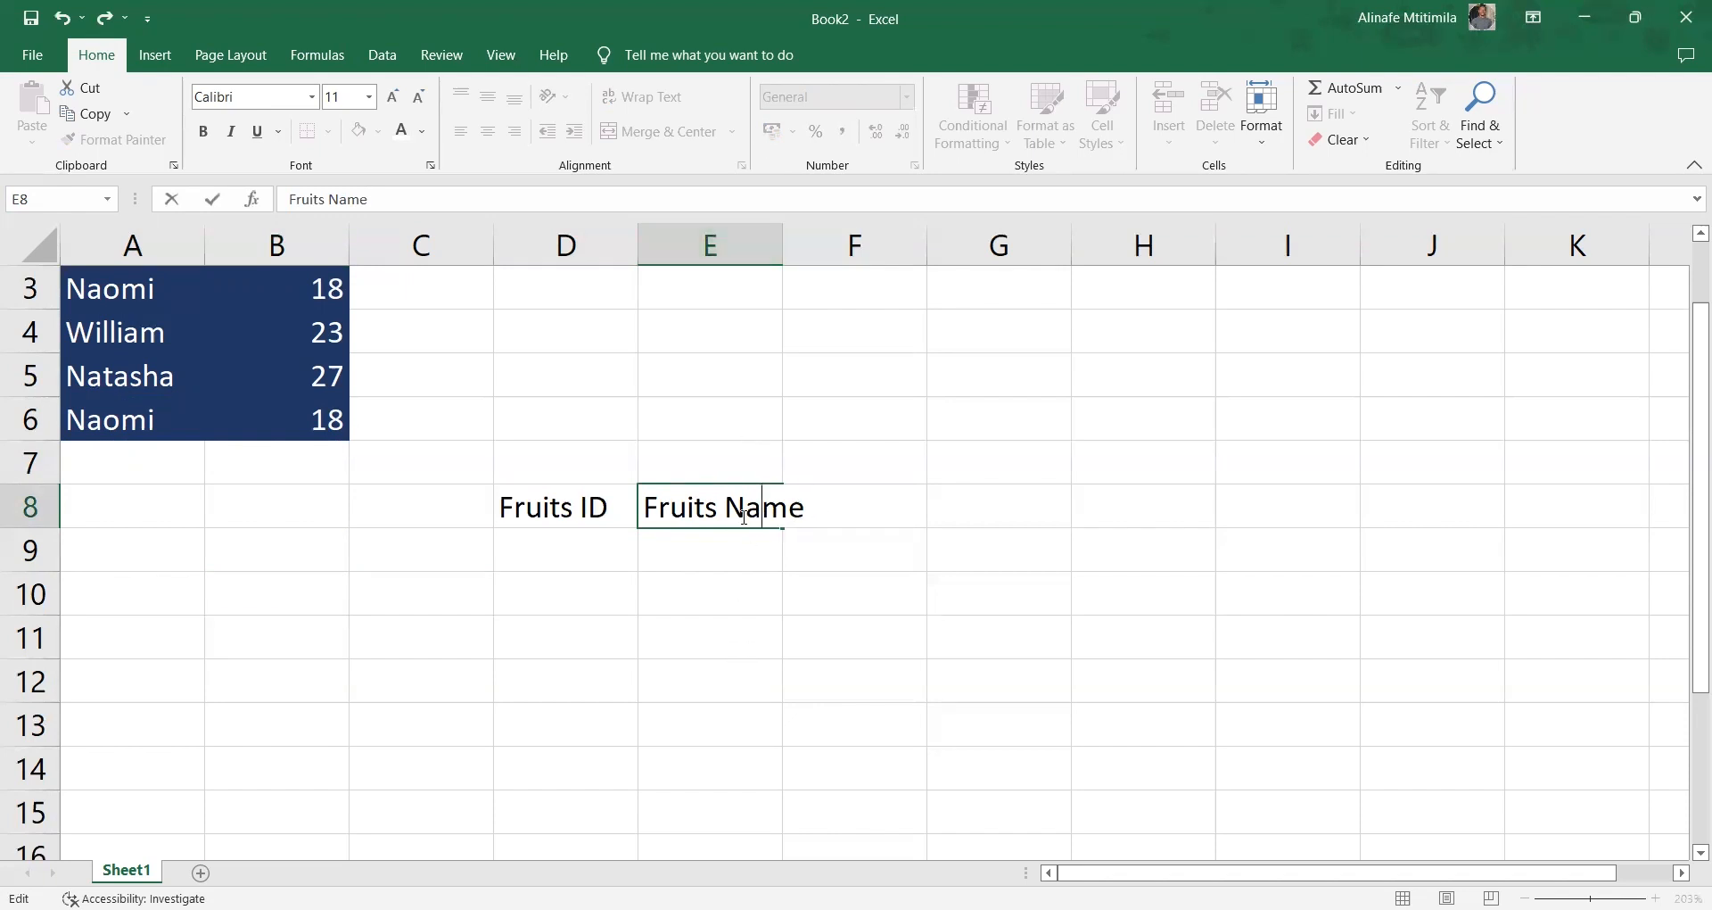
left_click(934, 497)
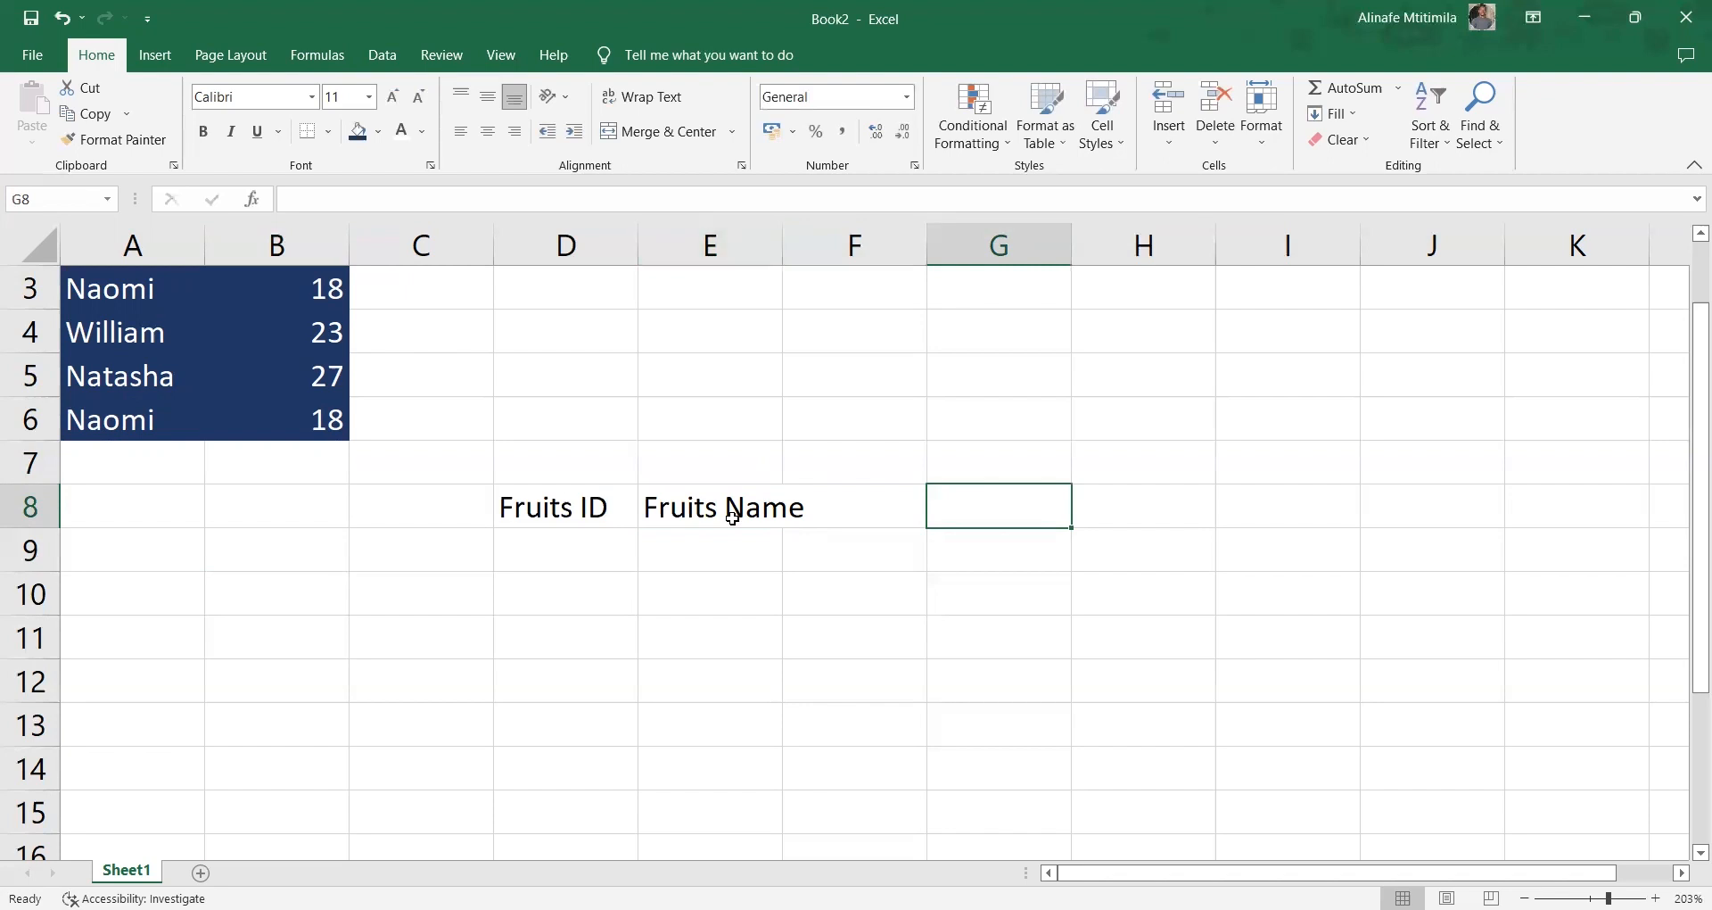
double_click(783, 245)
Add the column headers Category in F8 and Cost in G8
left_click(846, 507)
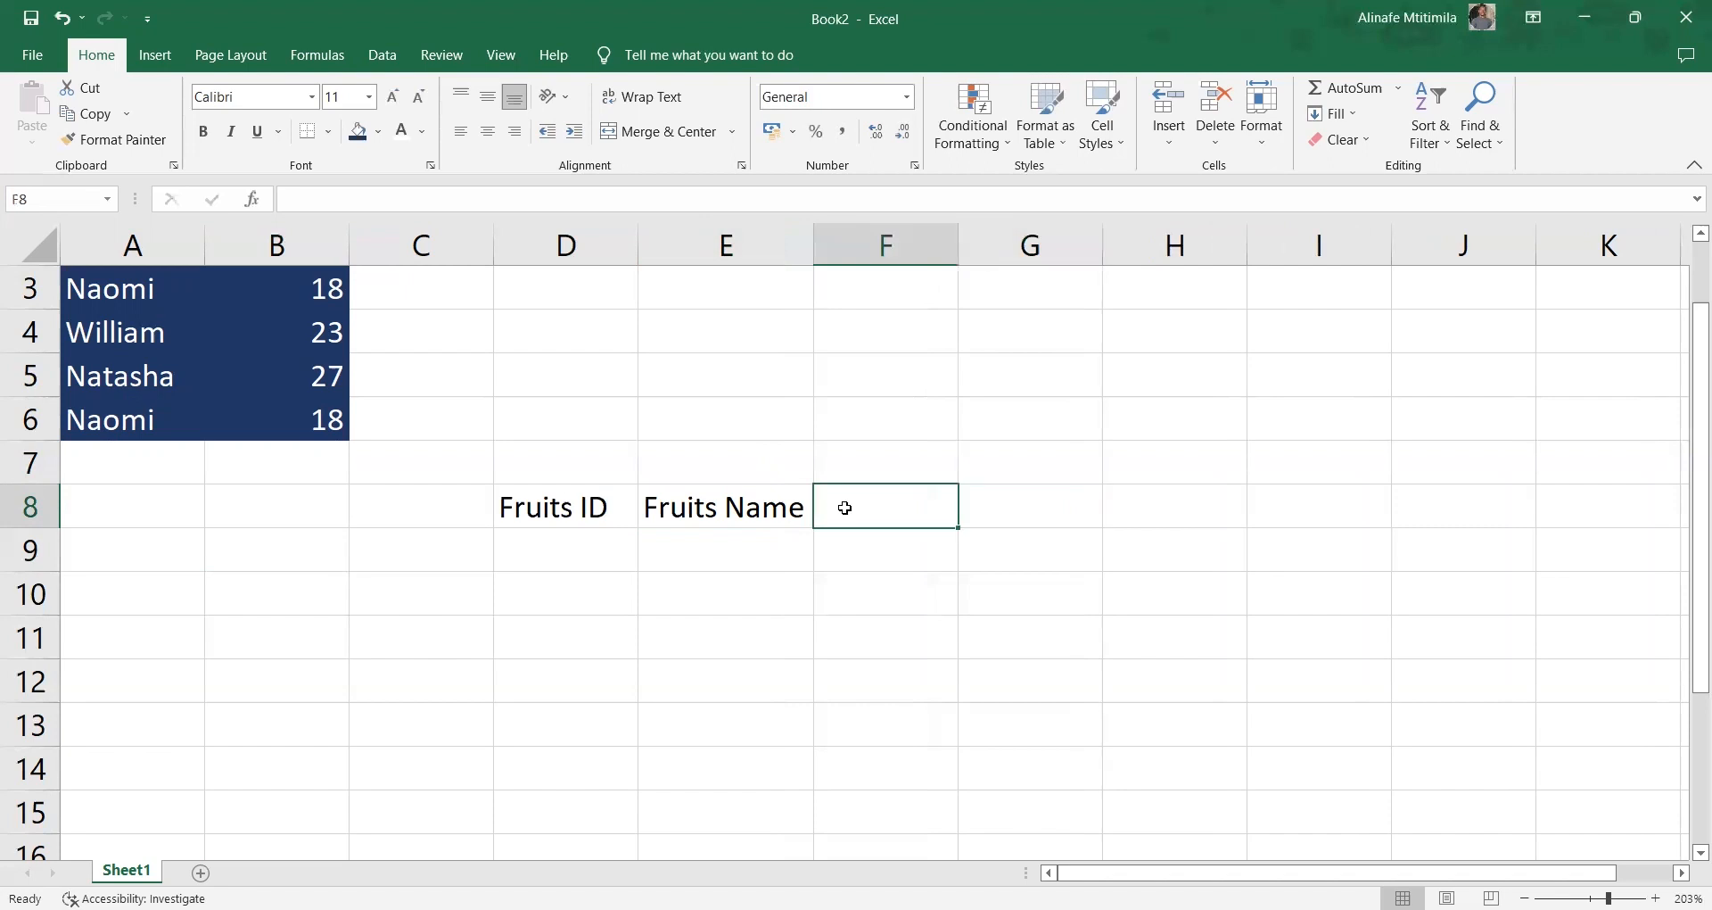
type("Cat")
key("BackSpace")
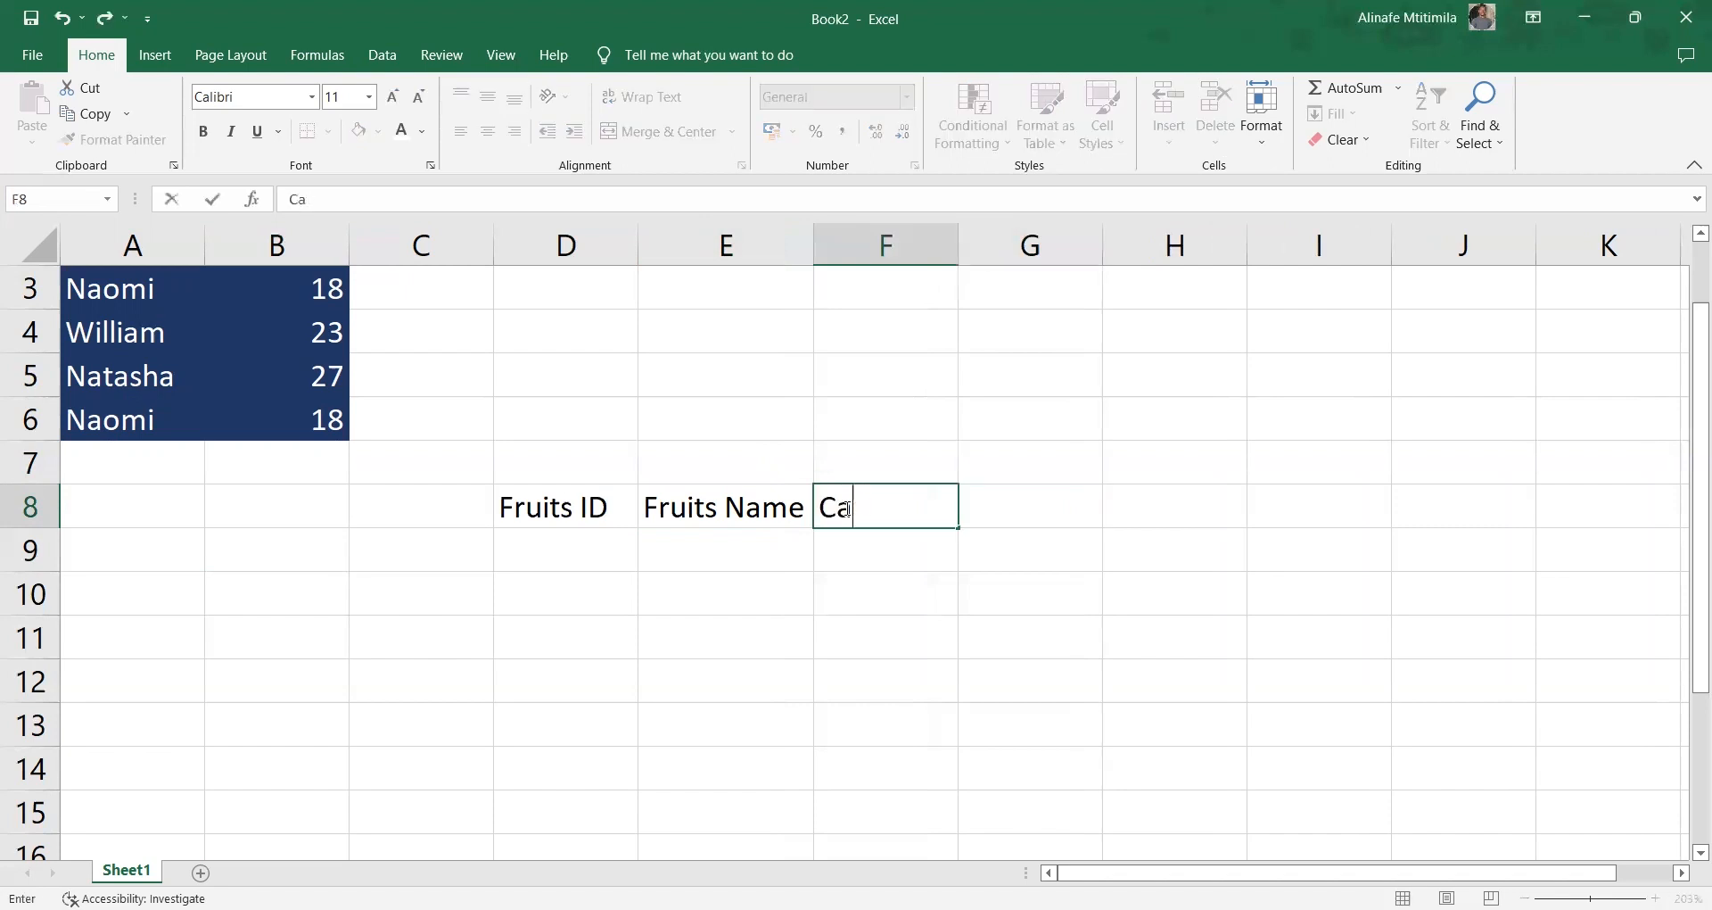
type("tegory")
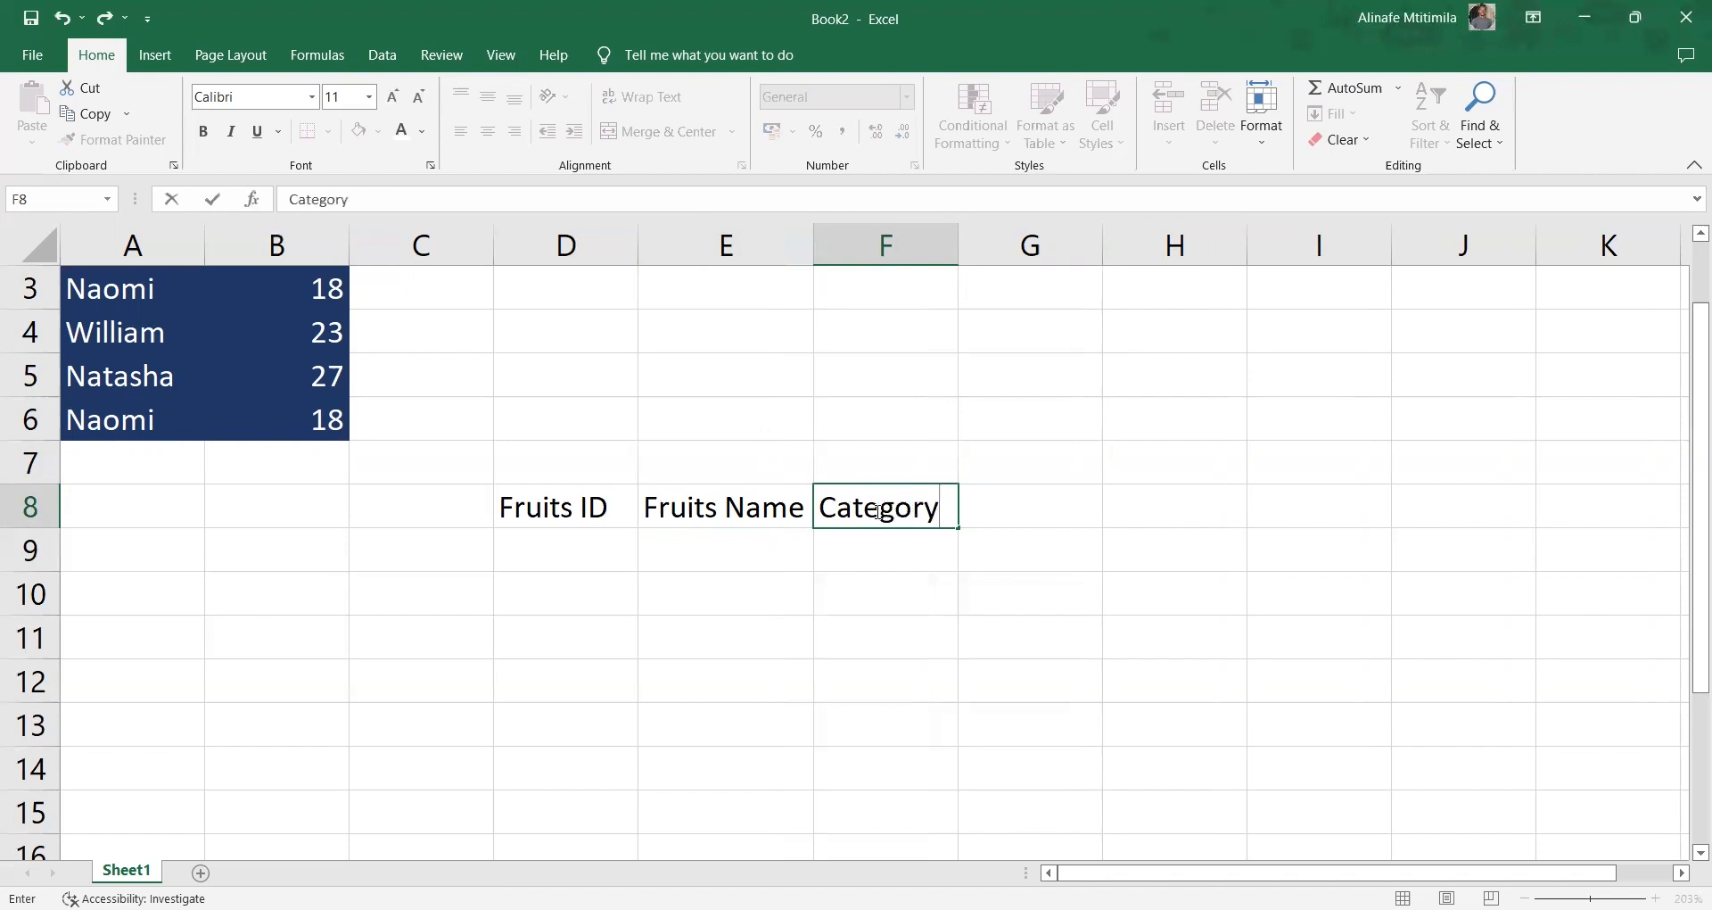
left_click(1048, 523)
type("C")
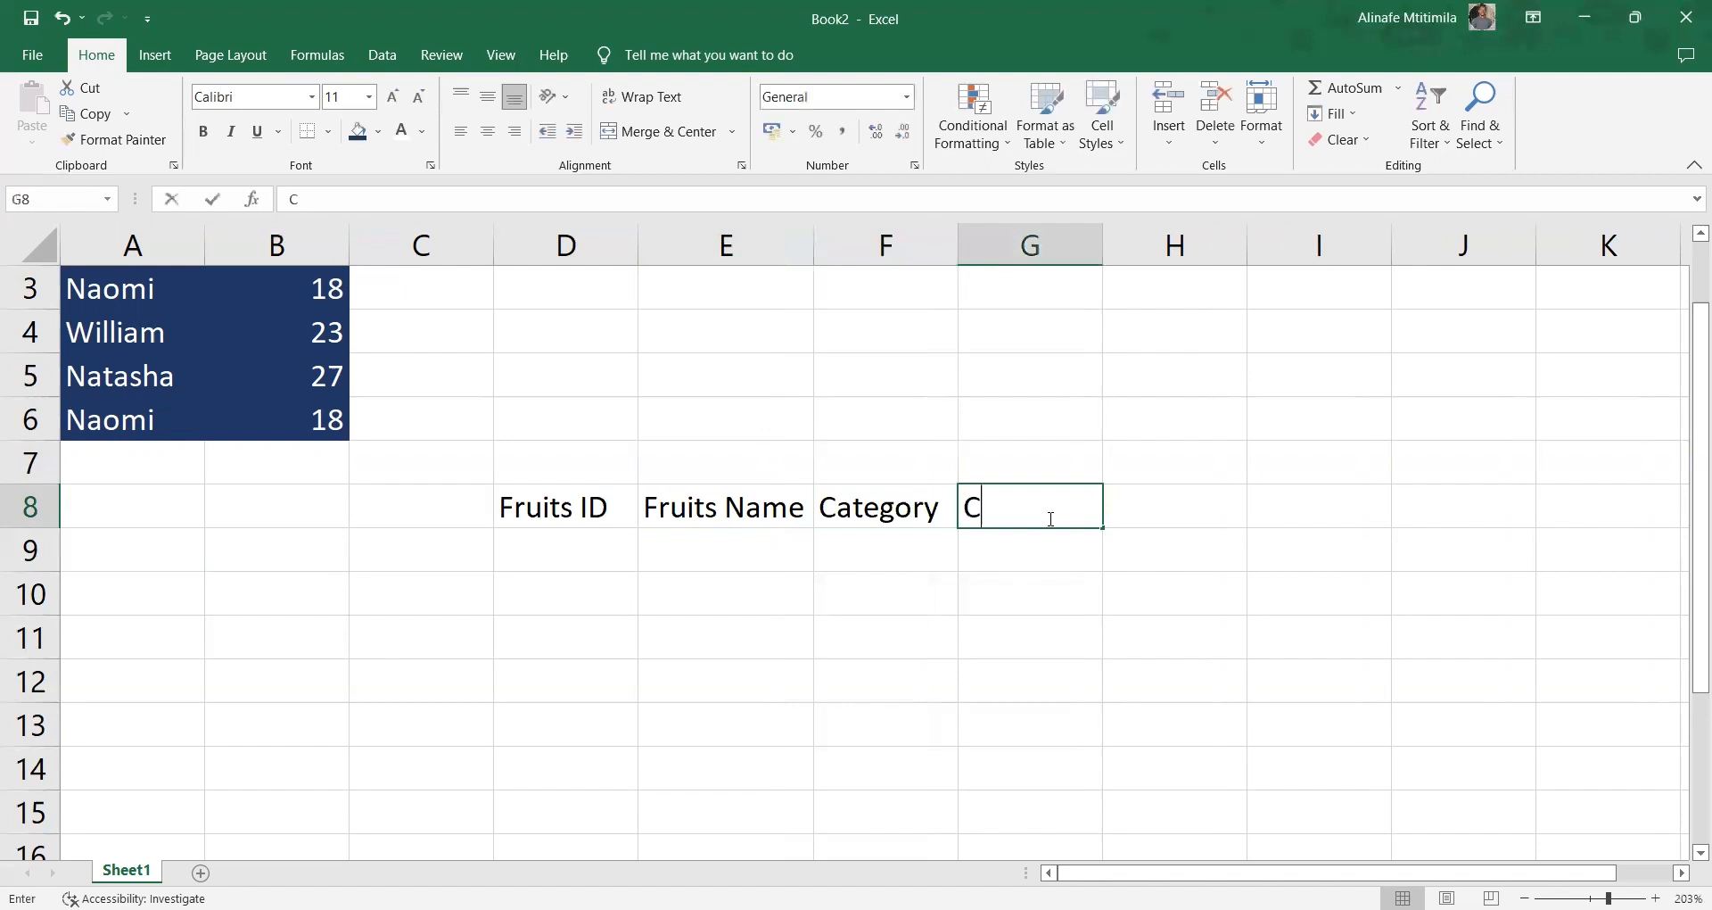
type("ost")
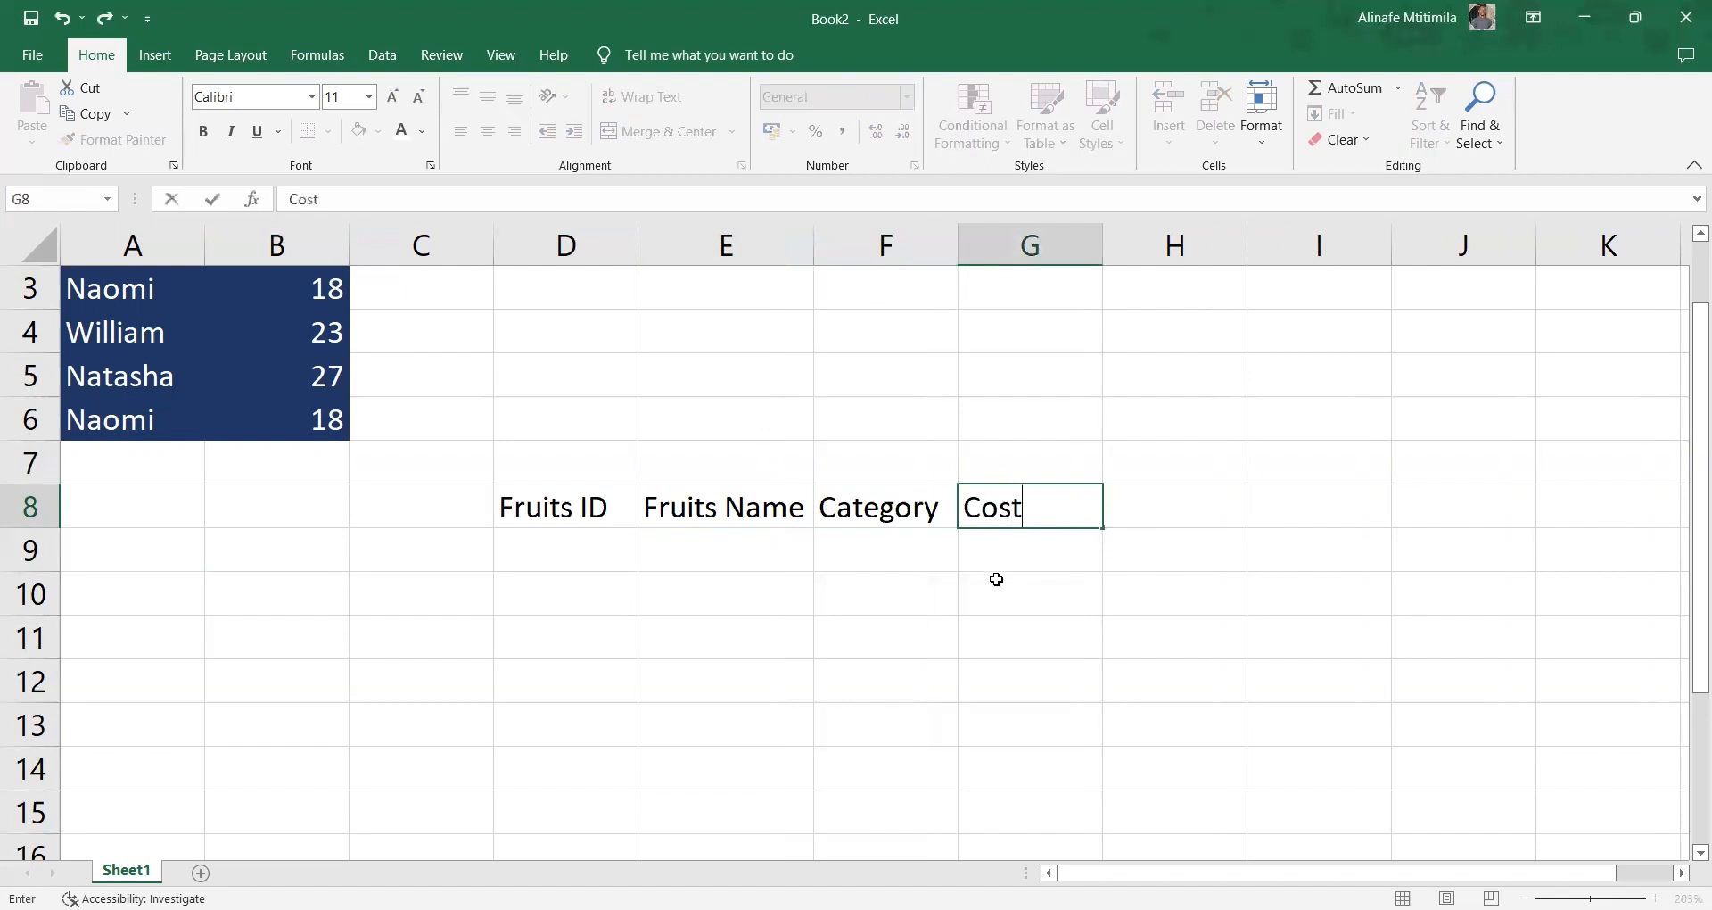
left_click(550, 554)
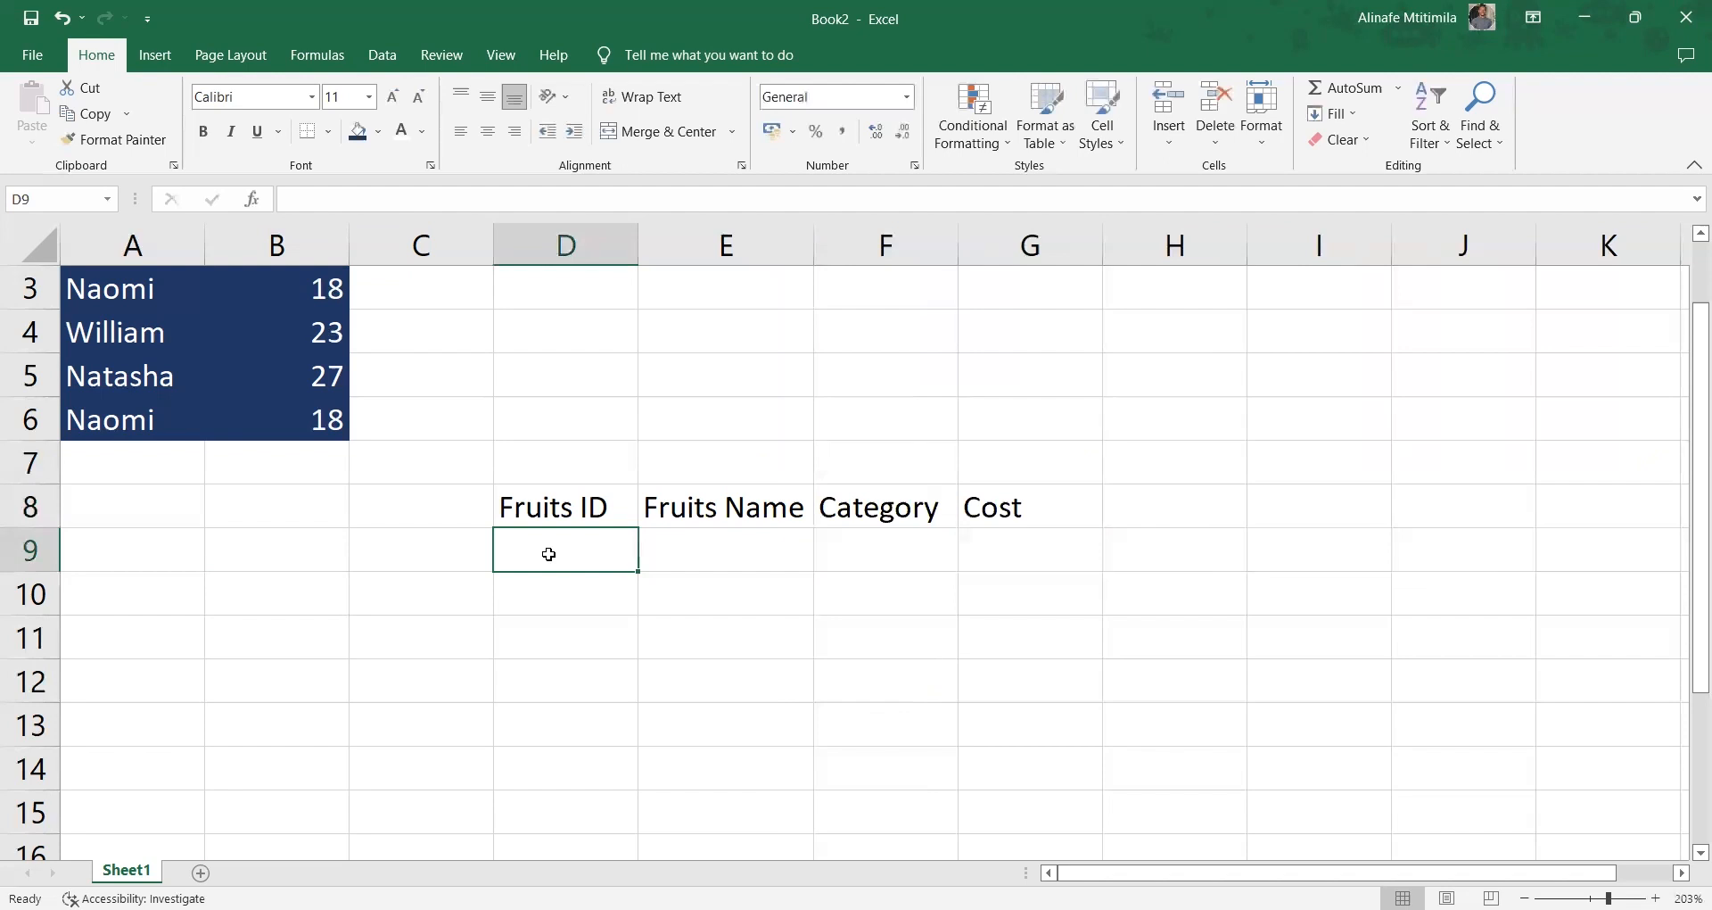
Enter the ID FR001 in D9 and fill the series down to FR004 in D12
type("FR")
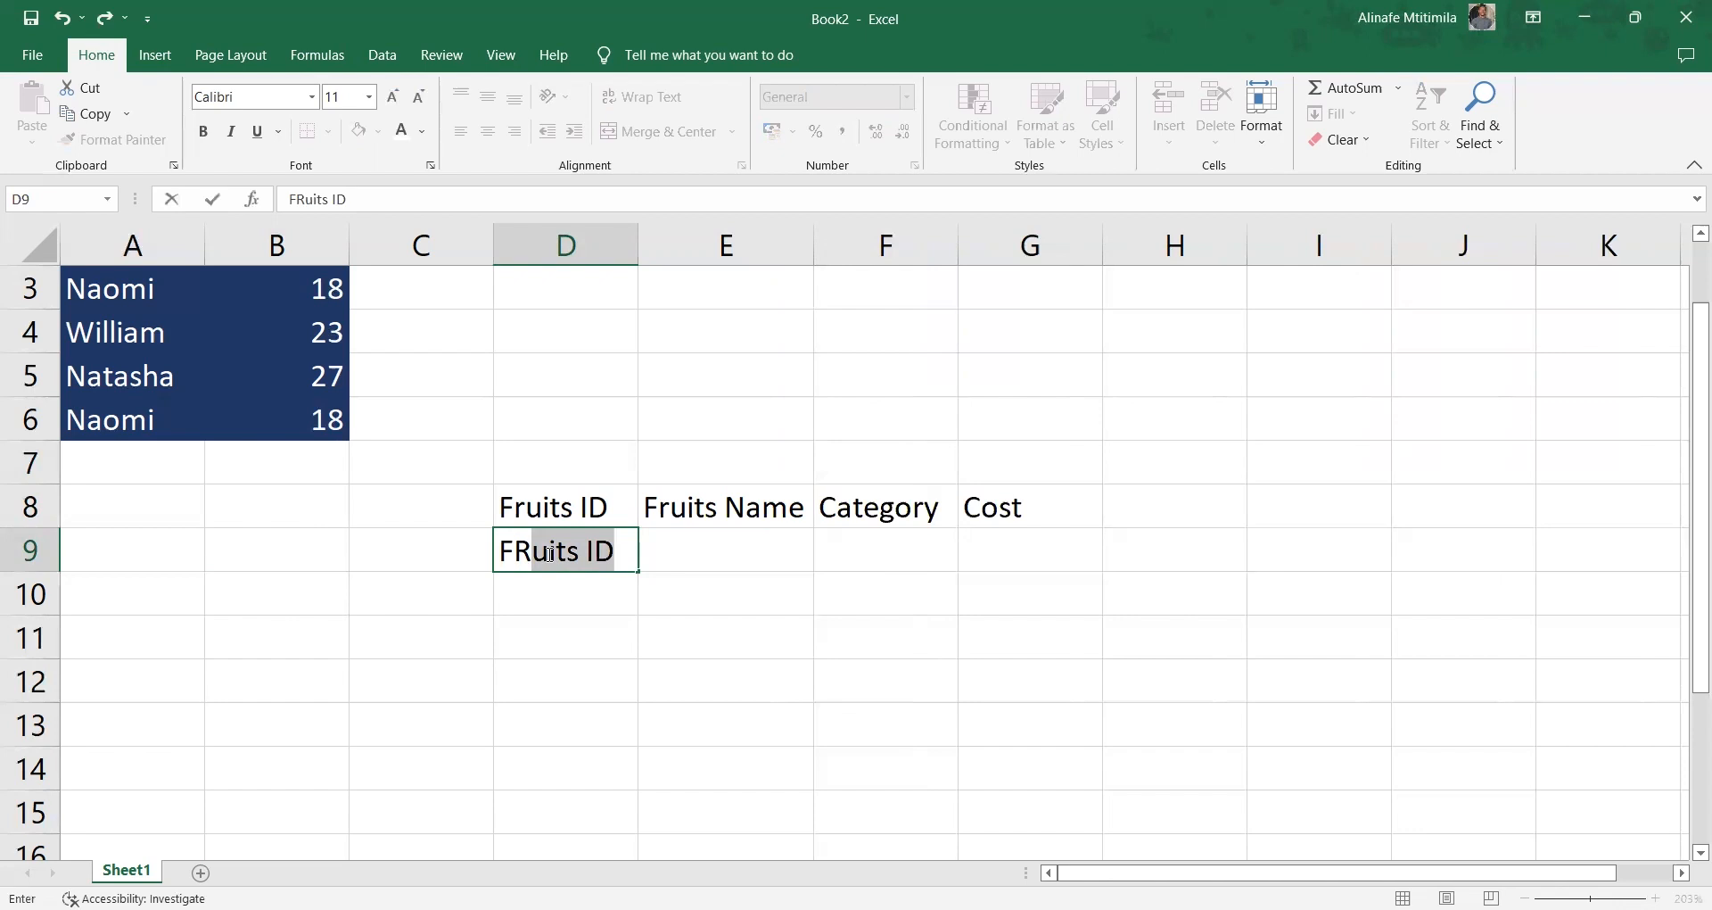
type("001")
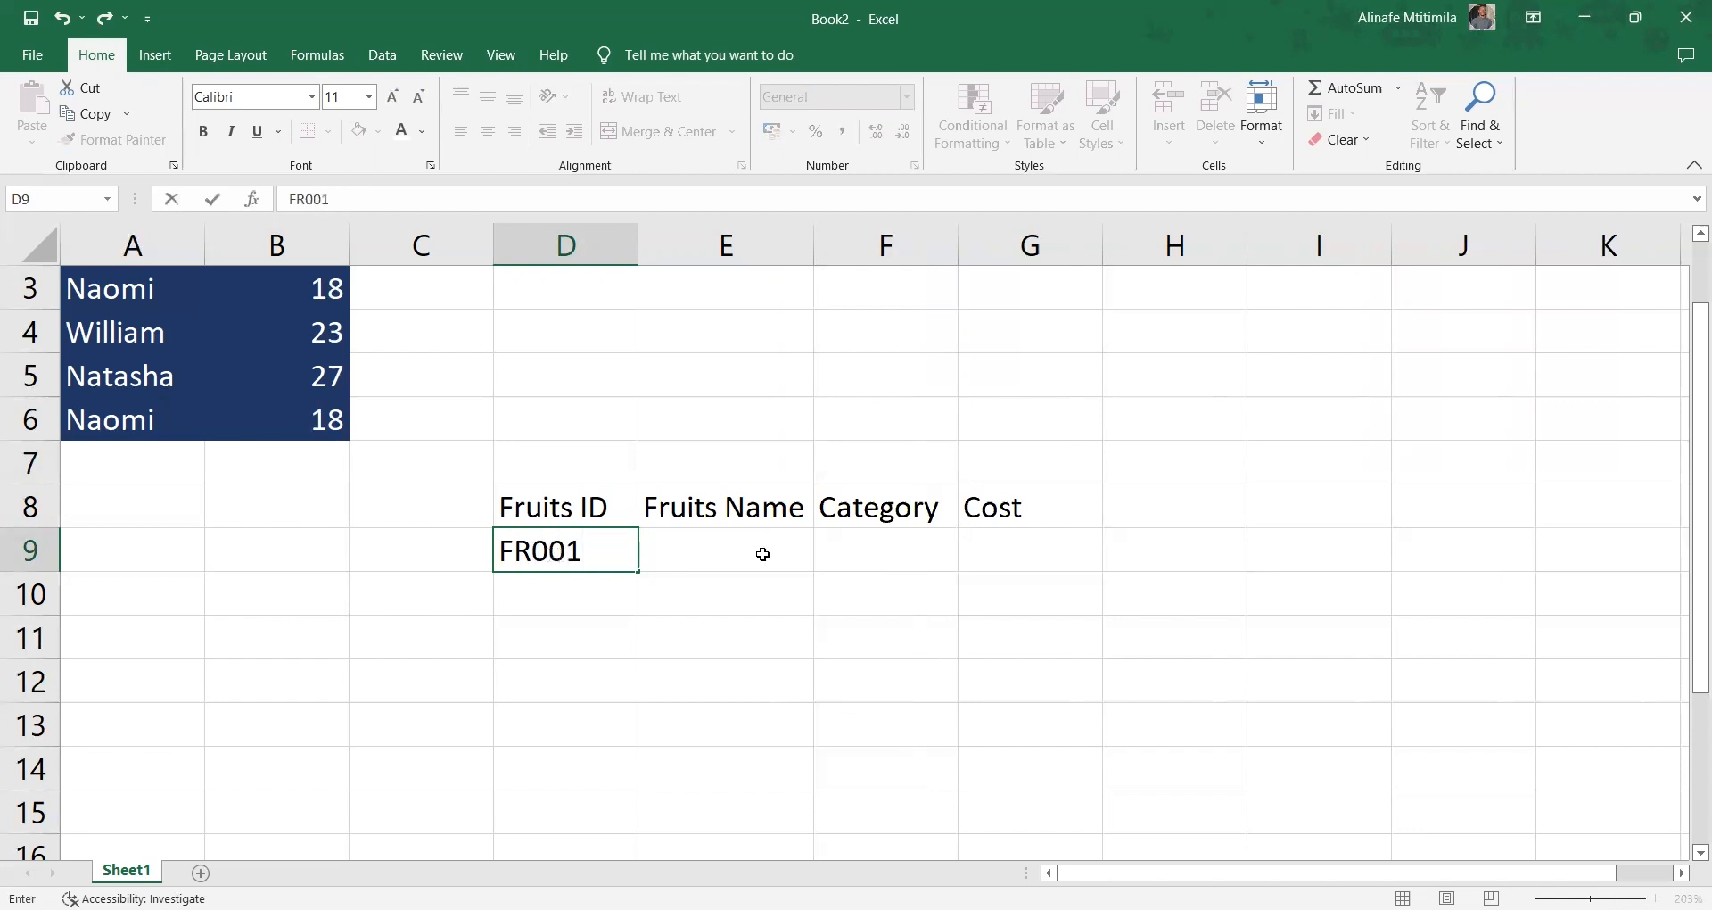
key("Tab")
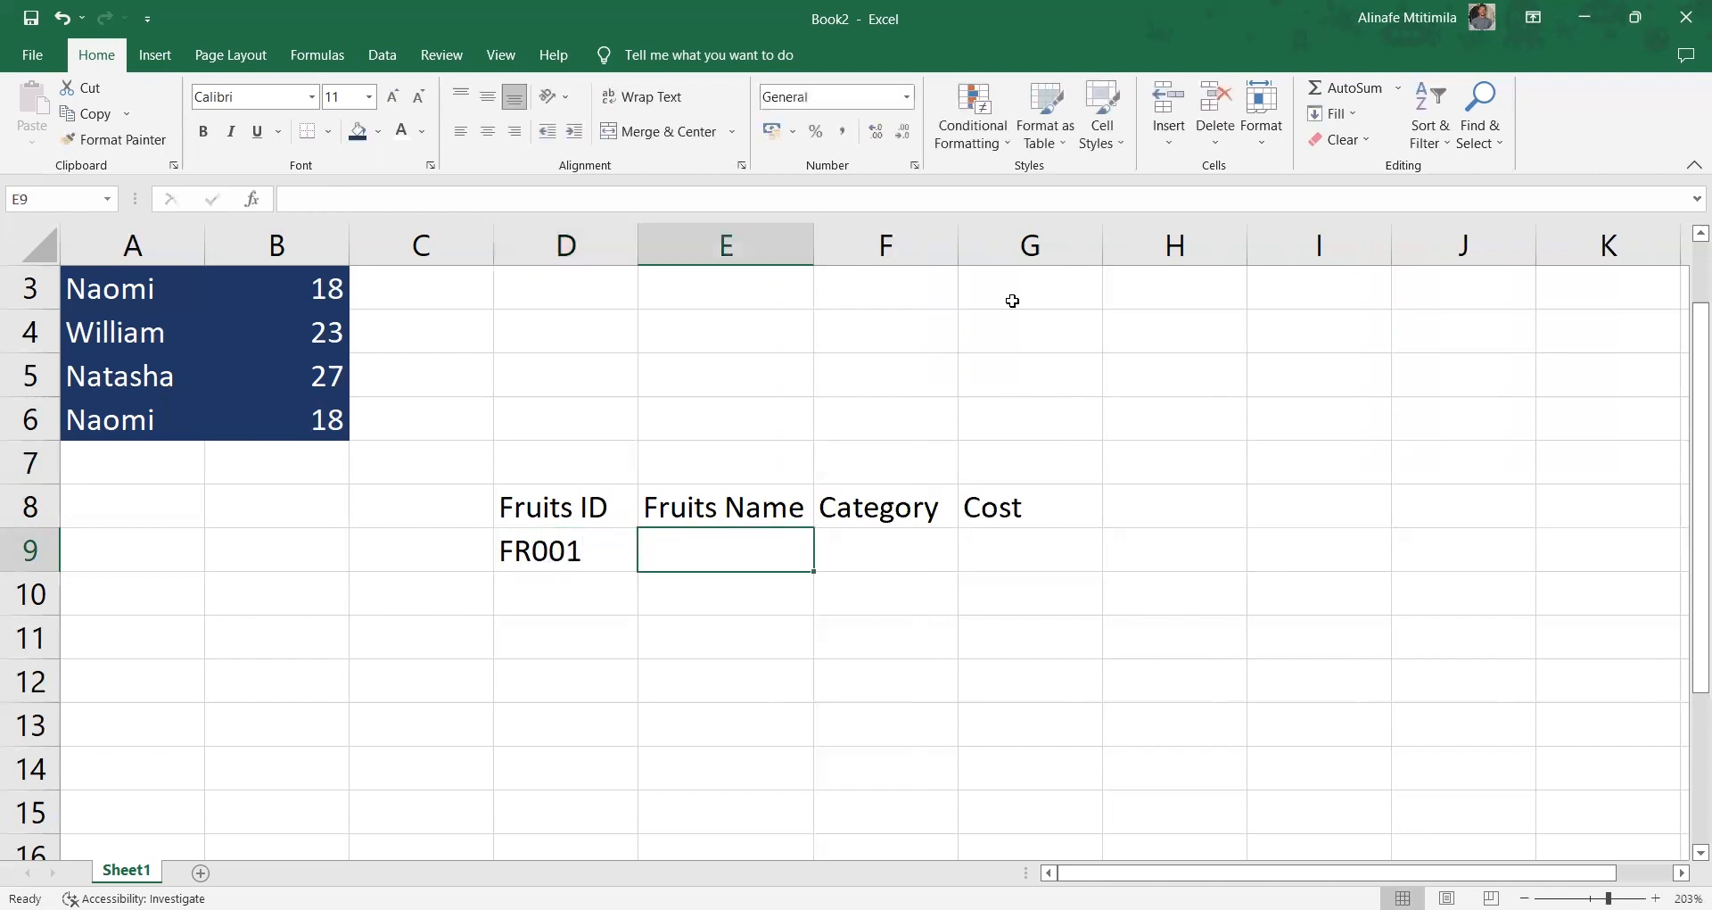
left_click(601, 561)
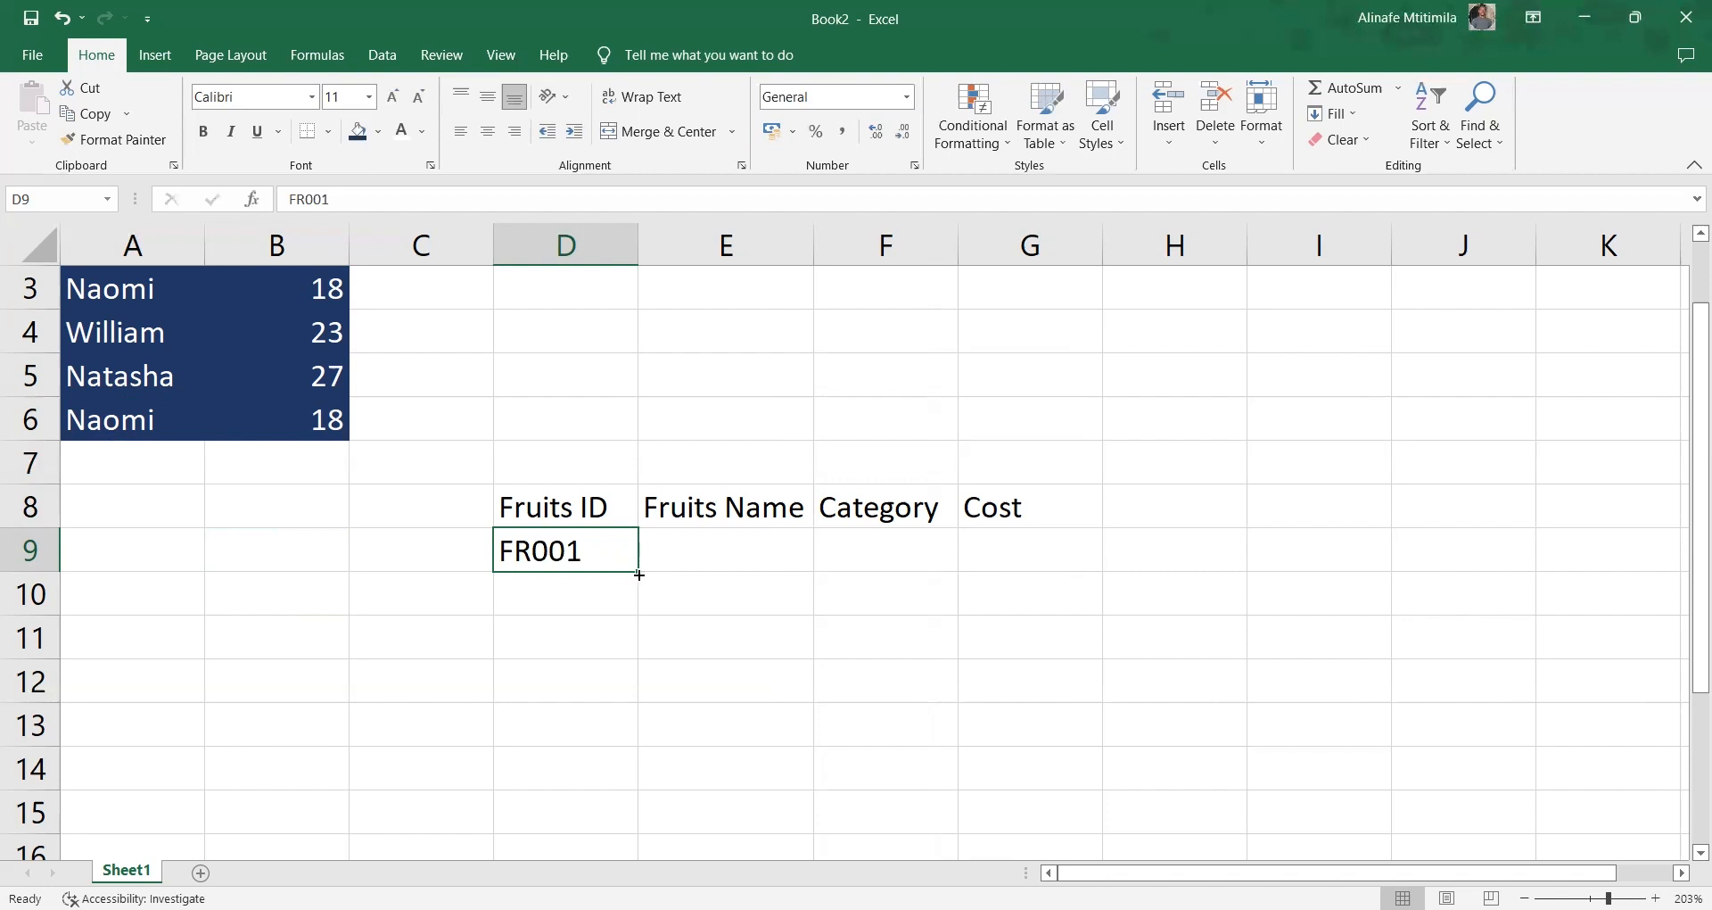
left_click_drag(639, 575, 639, 686)
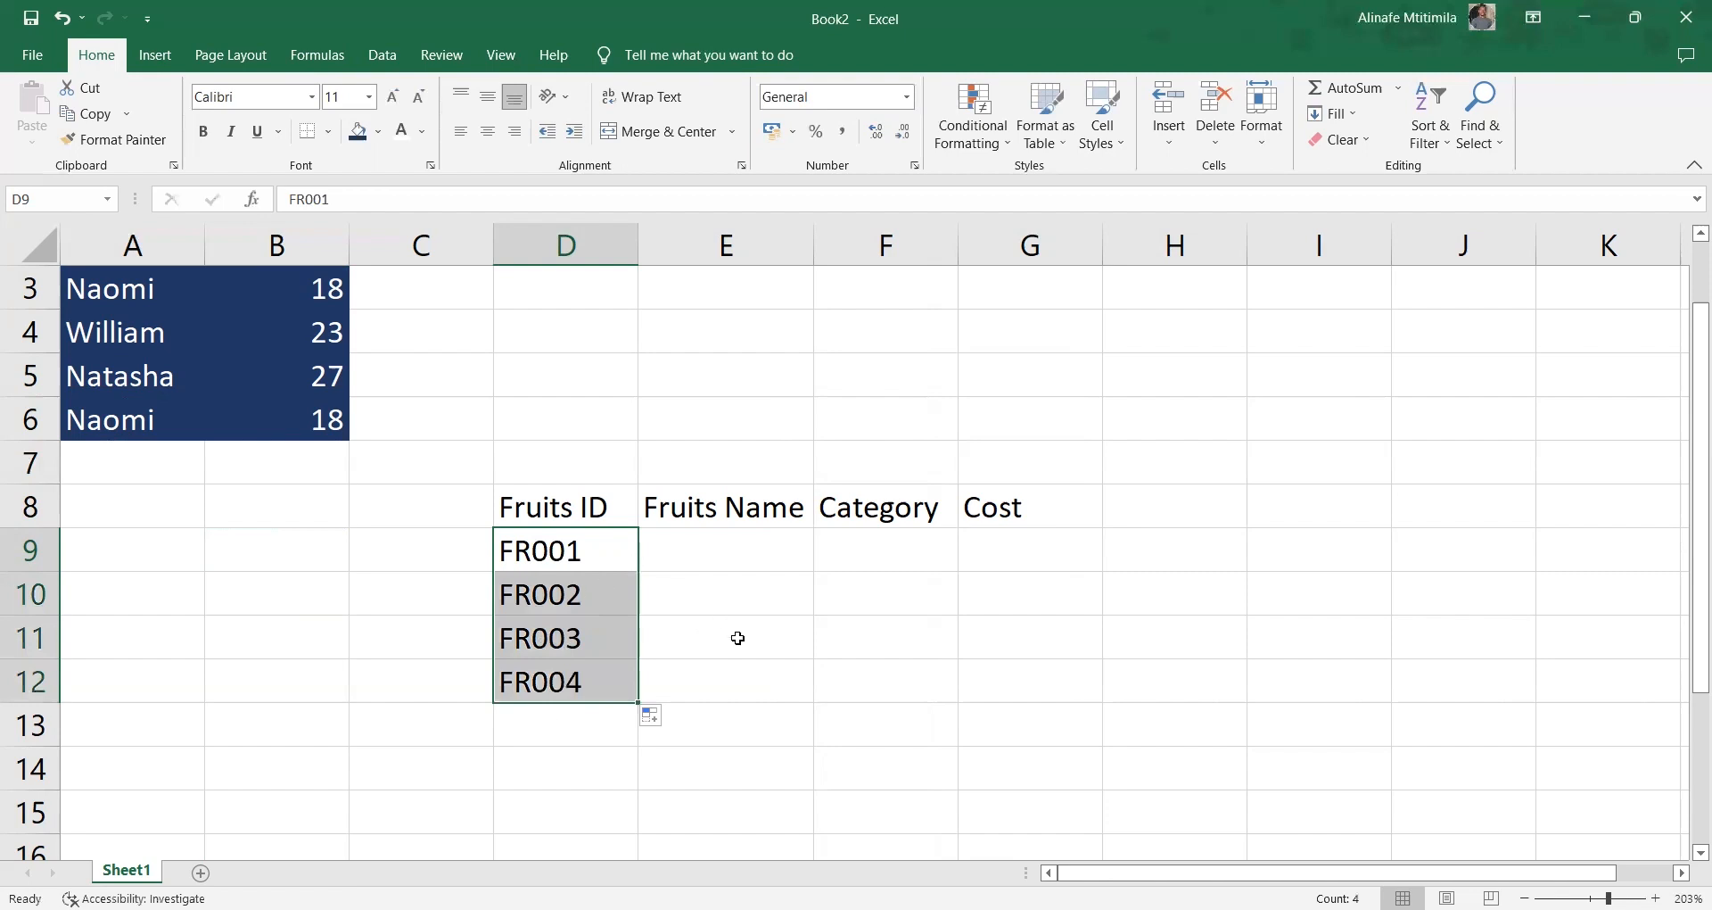
left_click(736, 623)
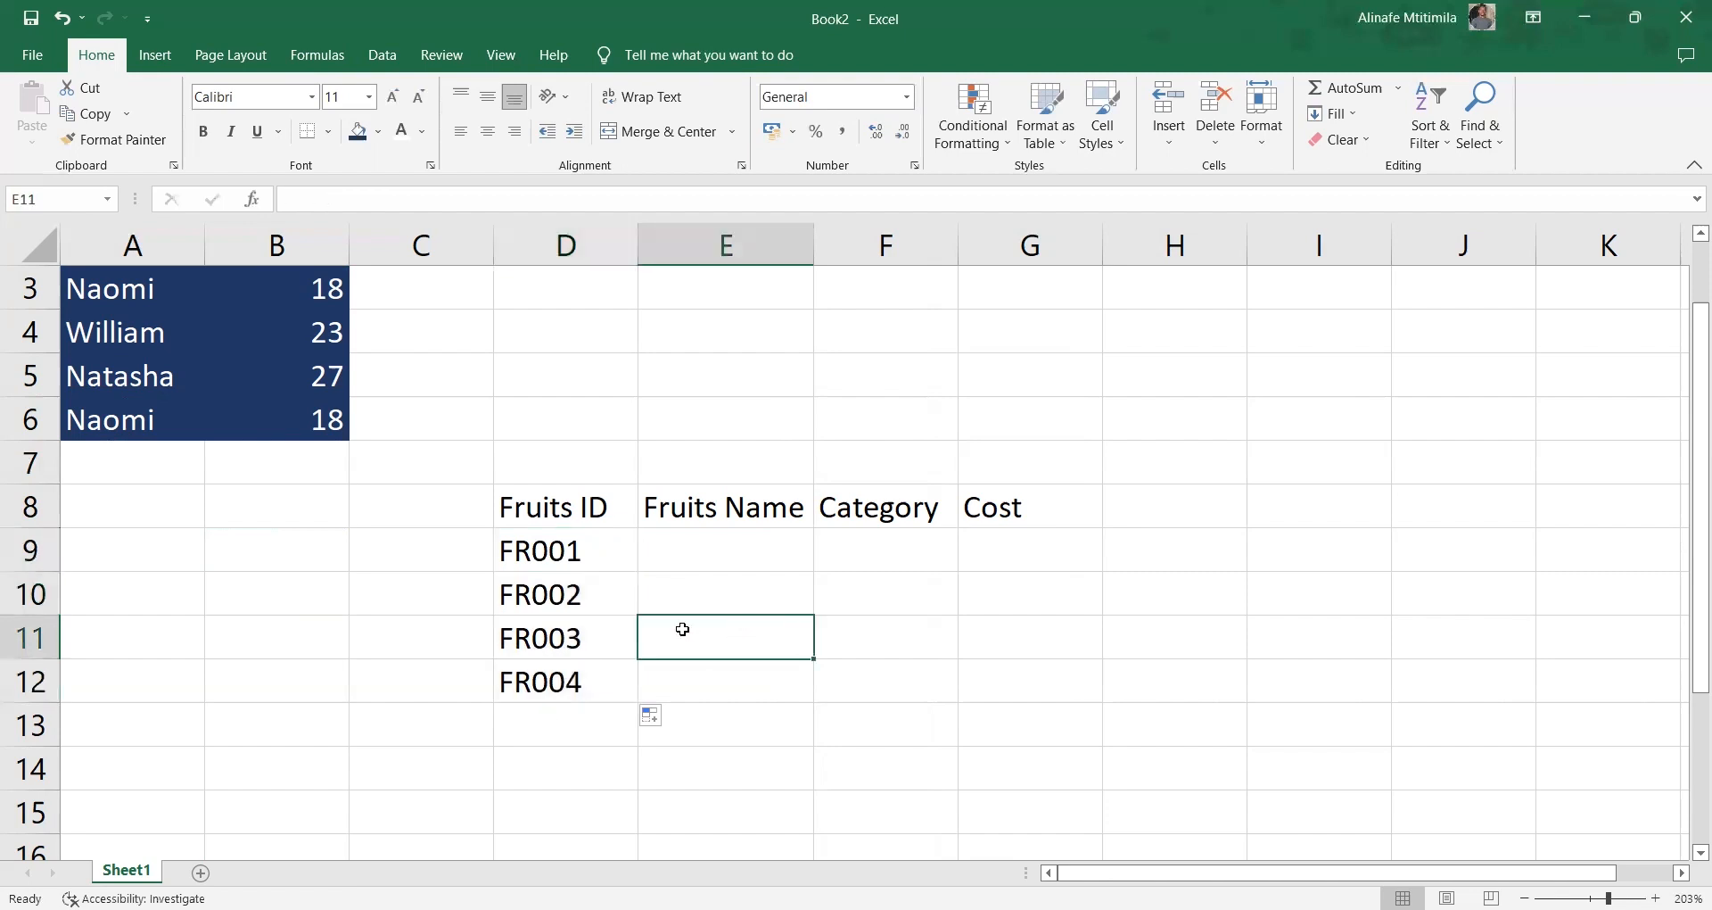
left_click(577, 606)
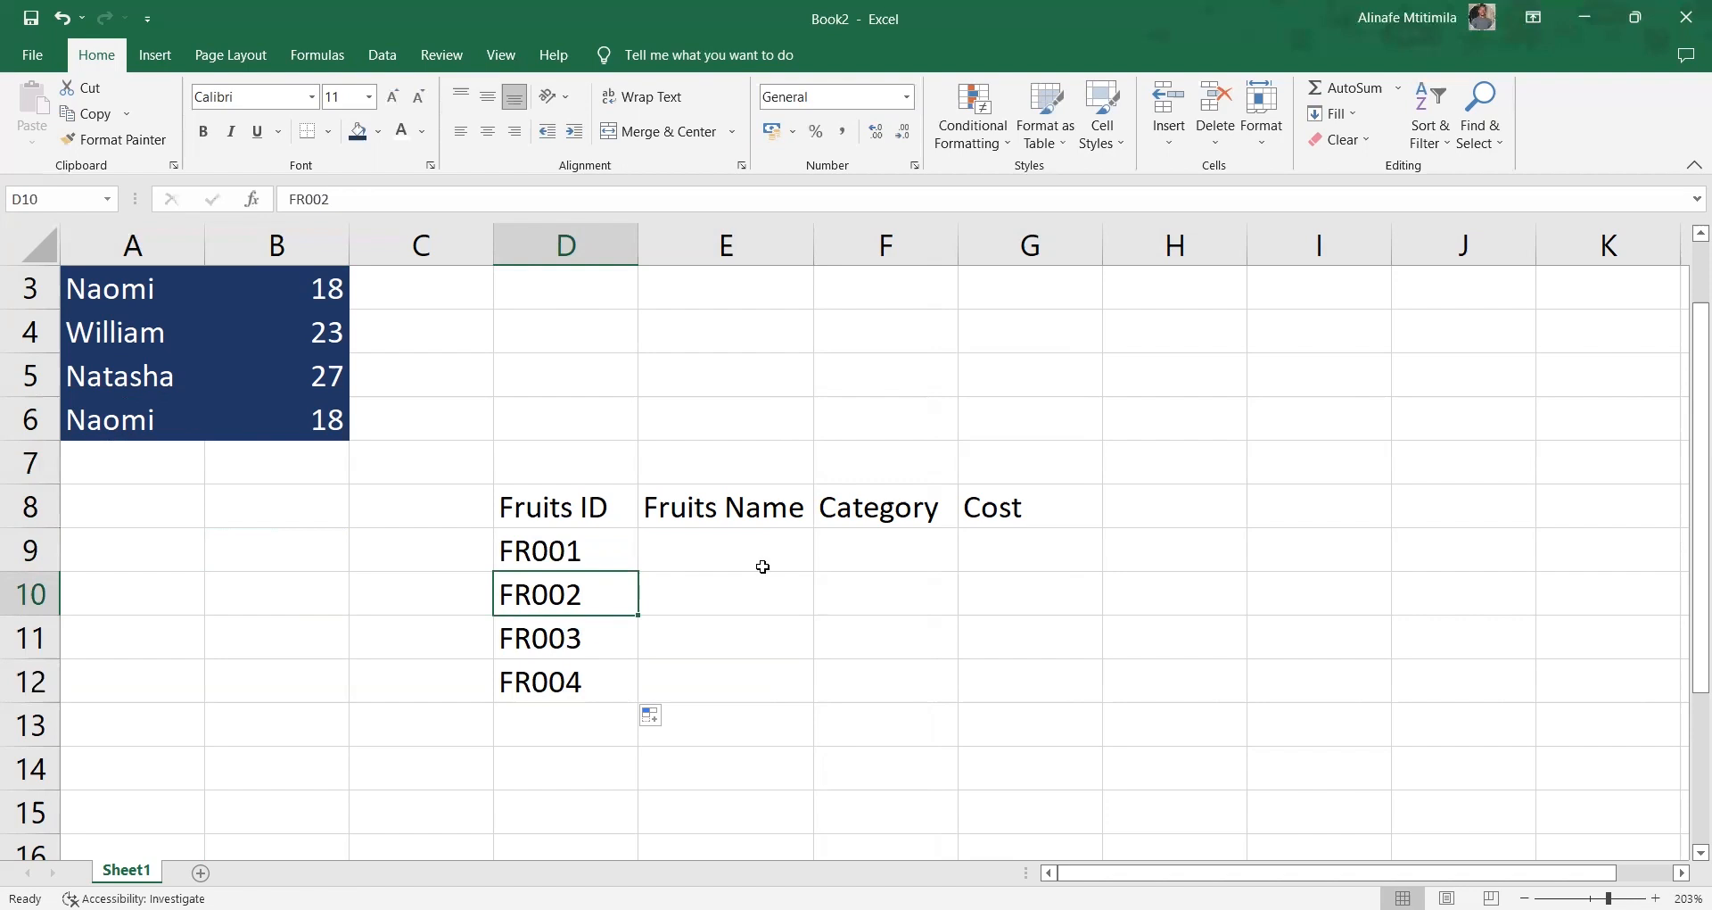
Fill in the FR001 row with the fruit name Apple in E9 and the category Vegetables in F9
left_click(762, 567)
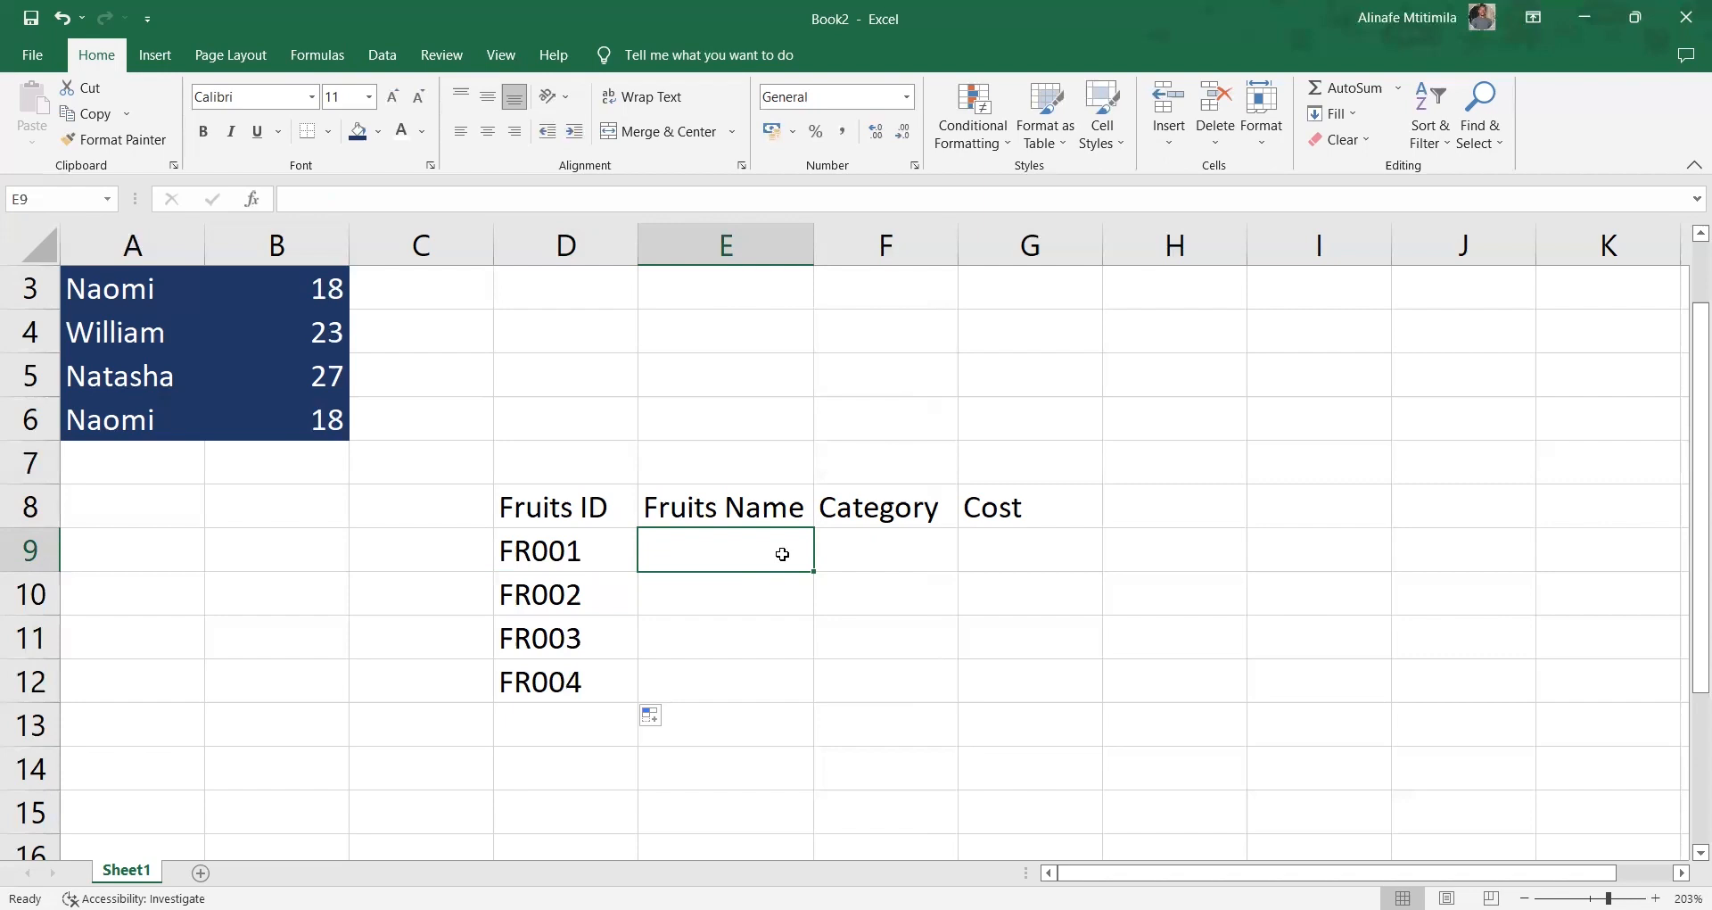
type("Apple")
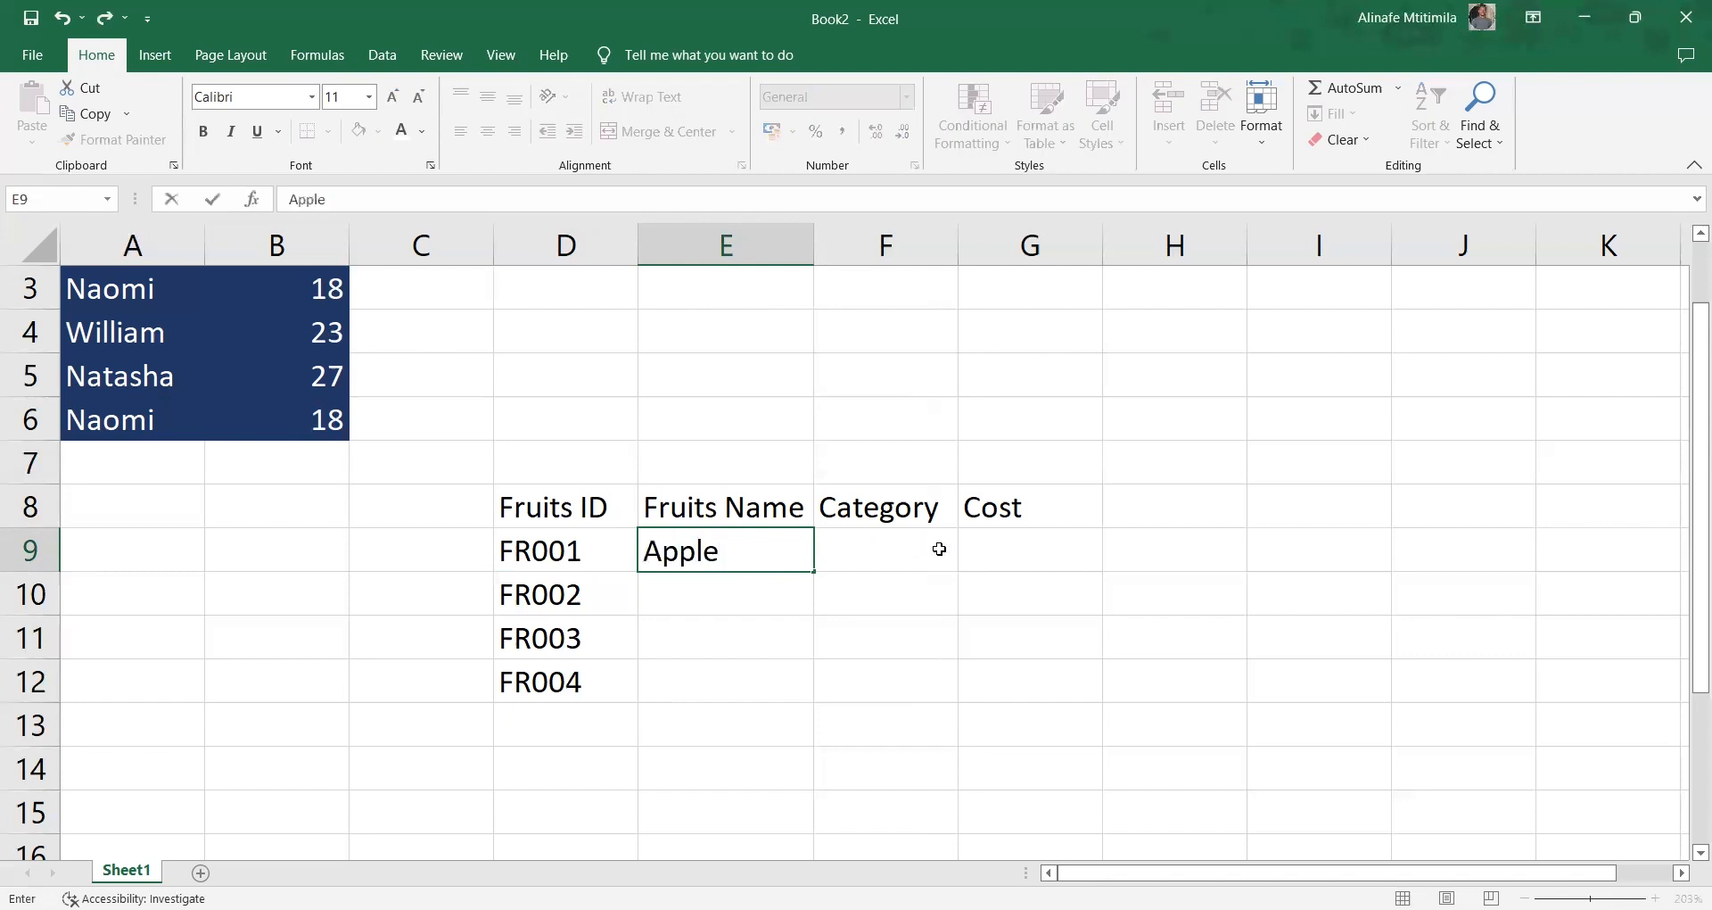
left_click(940, 548)
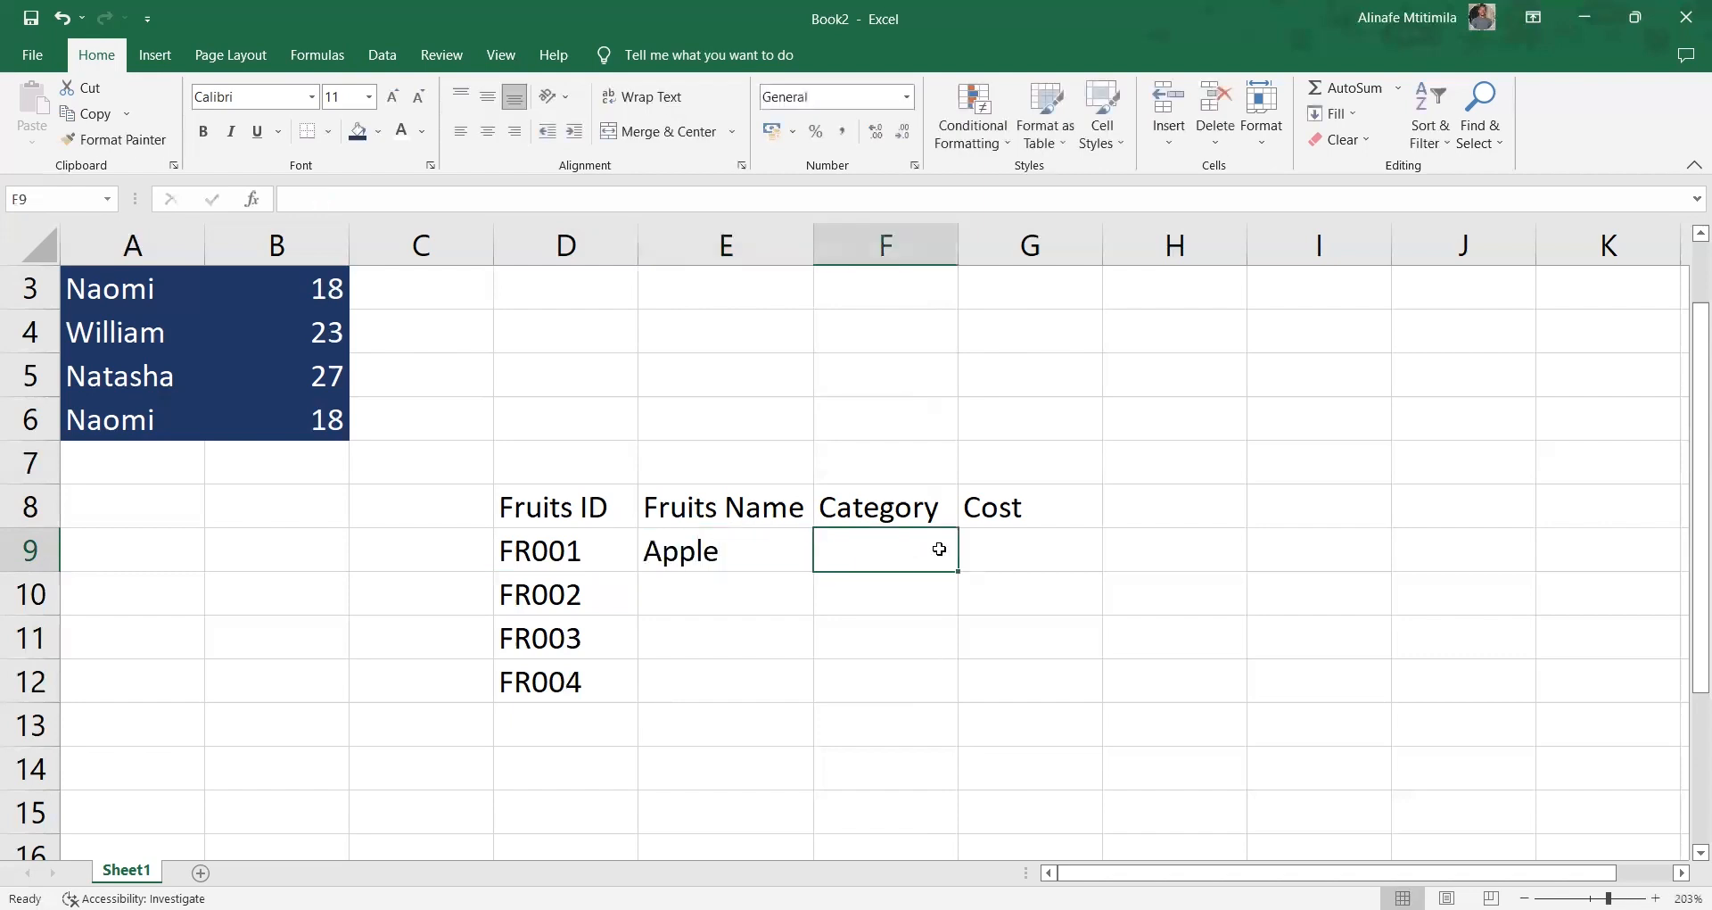
type("Vegeta")
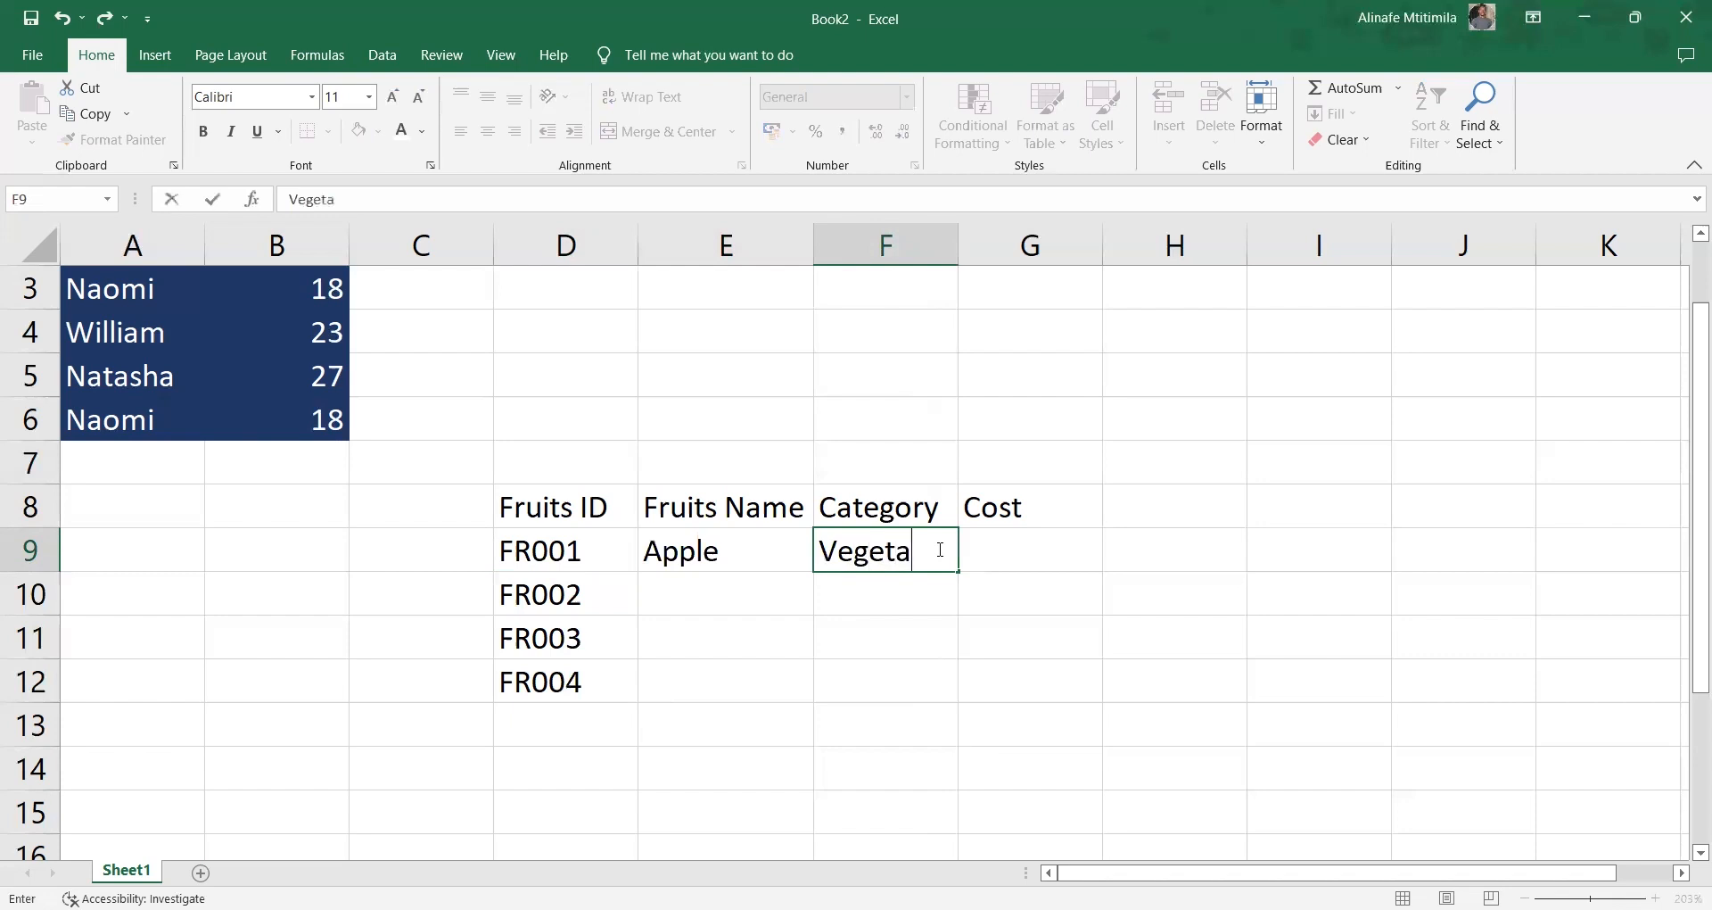
type("bles")
Enter the fruit names Apple, Orange and Lemons in E10:E12
left_click(720, 586)
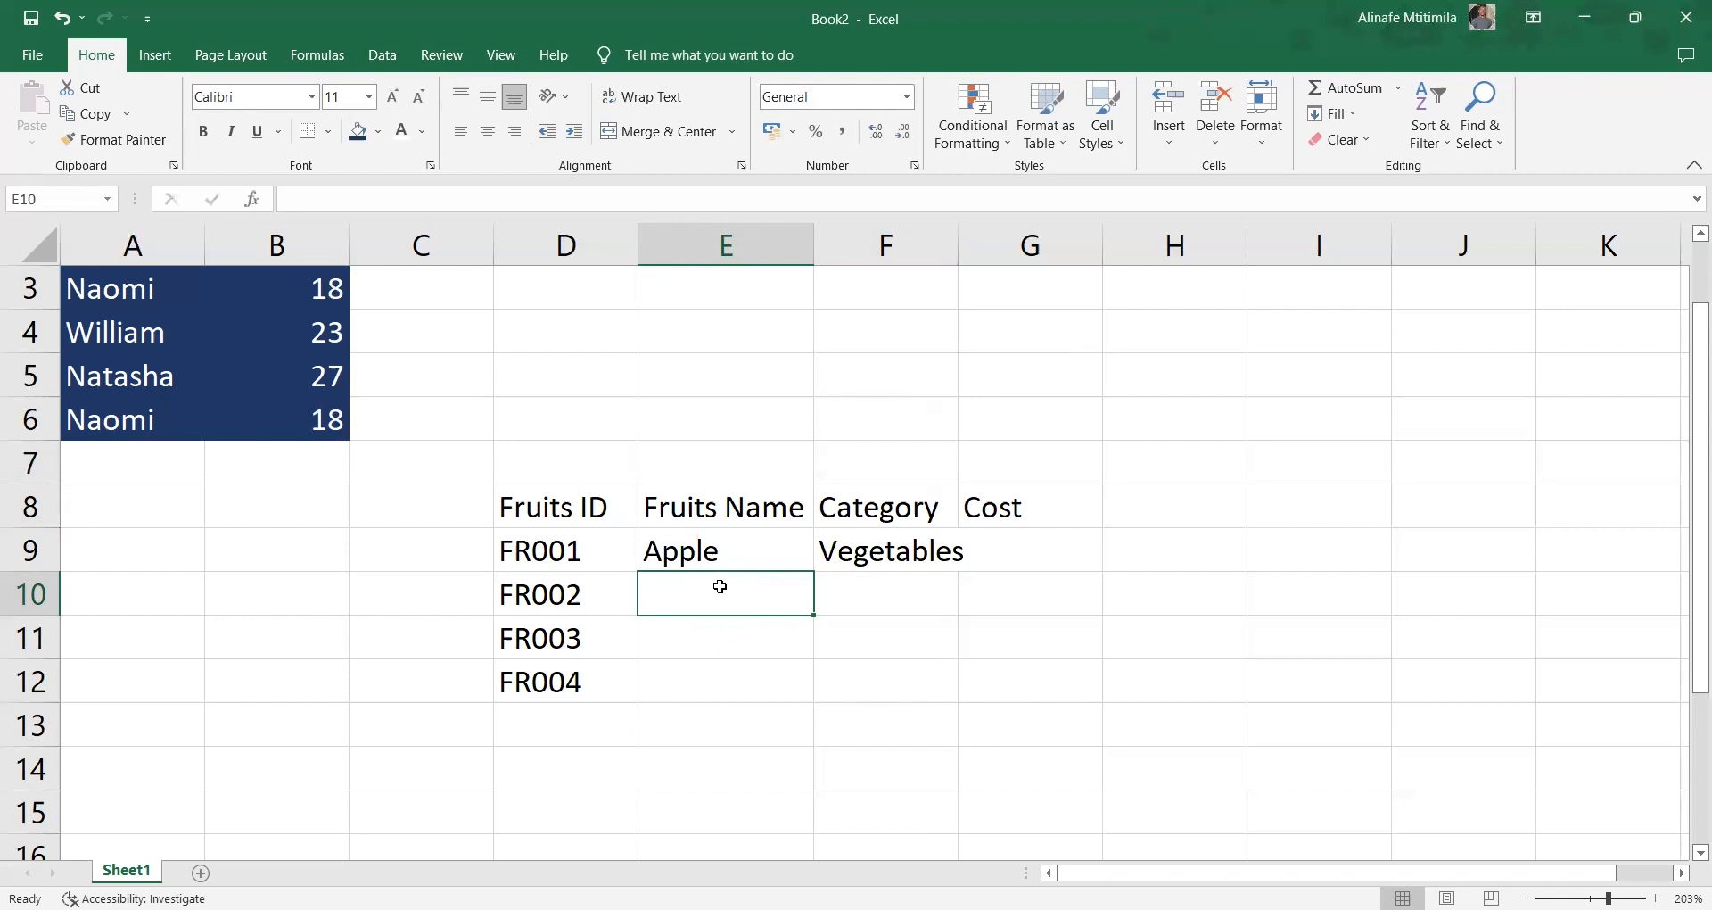
type("A")
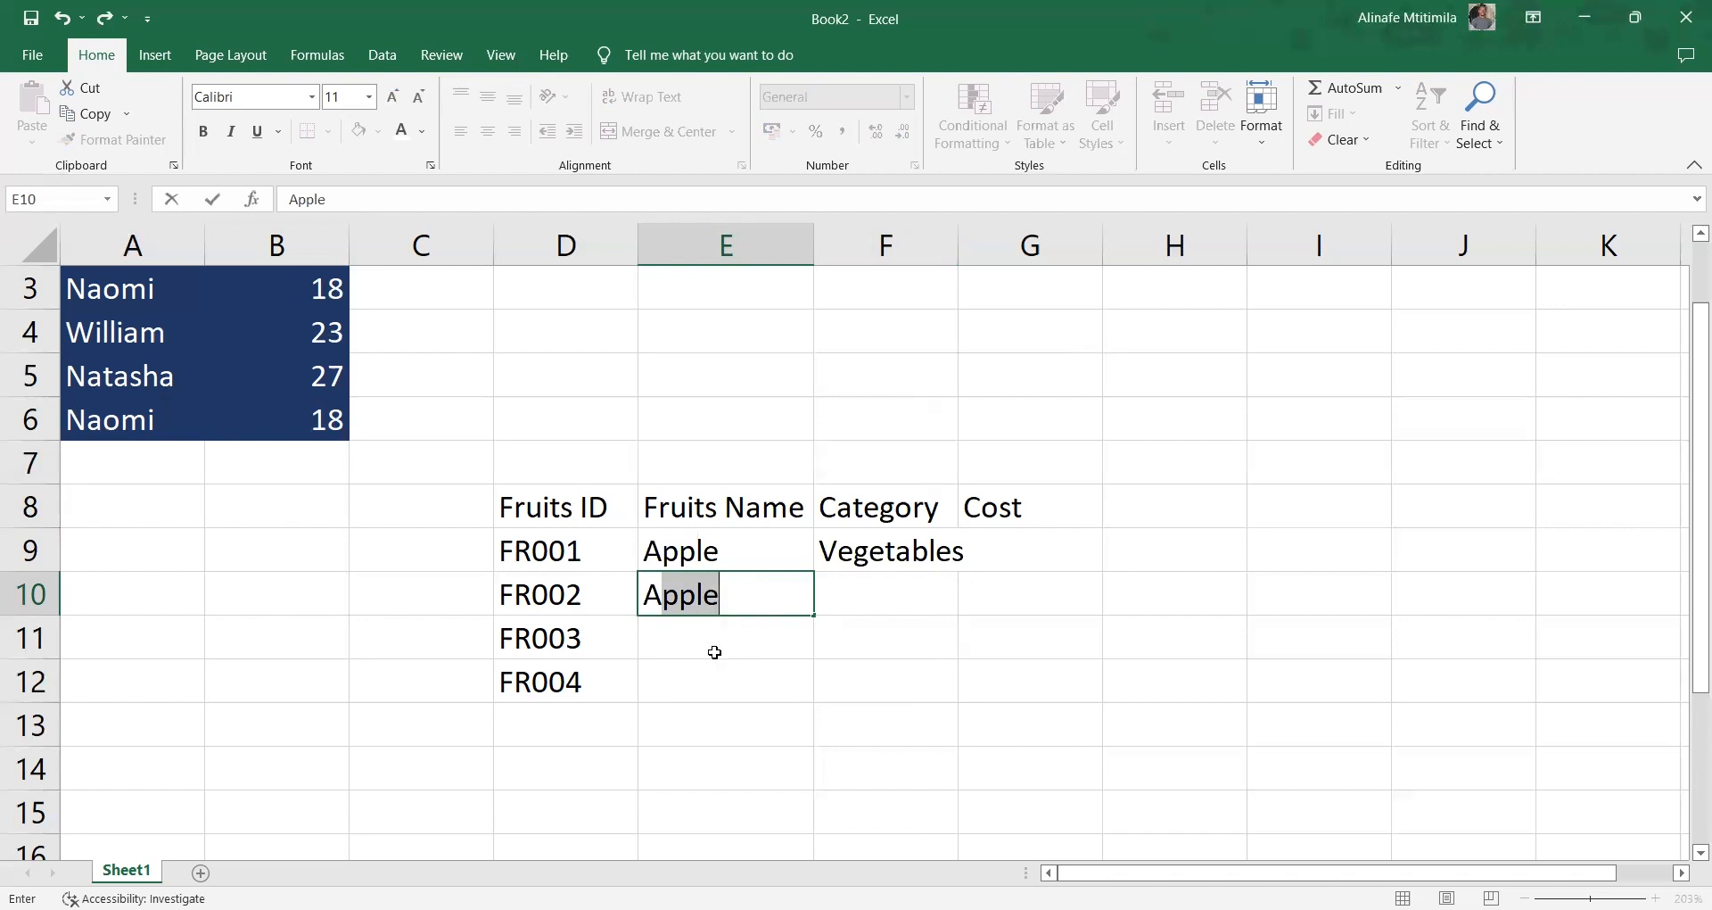
key("Return")
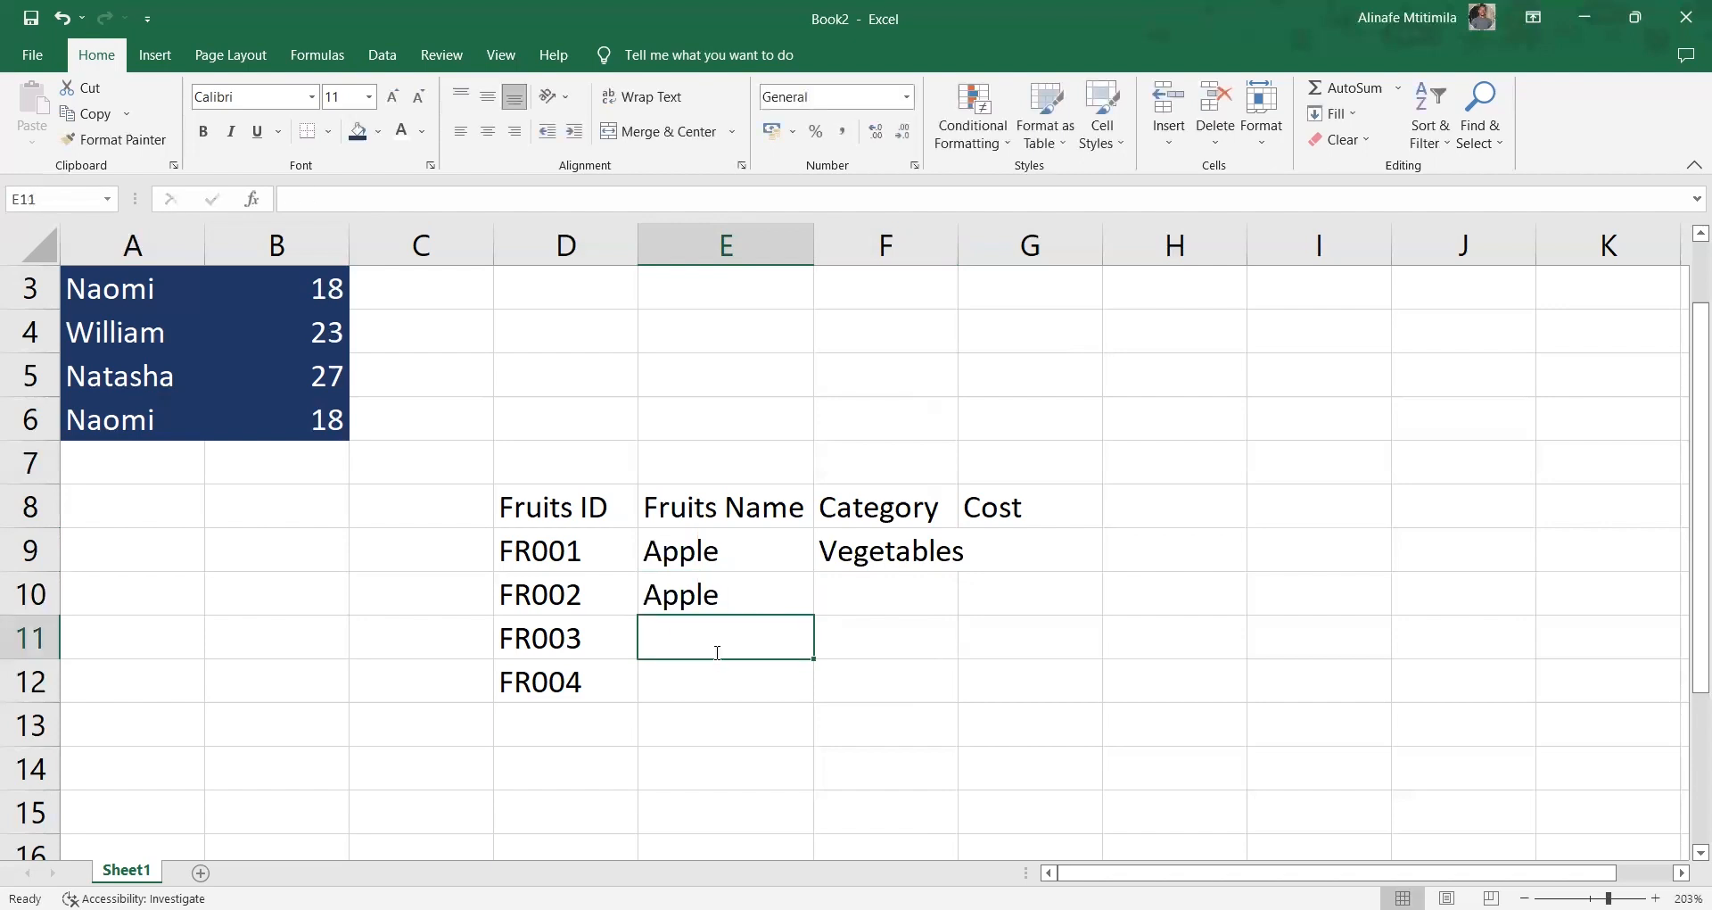
type("Orange")
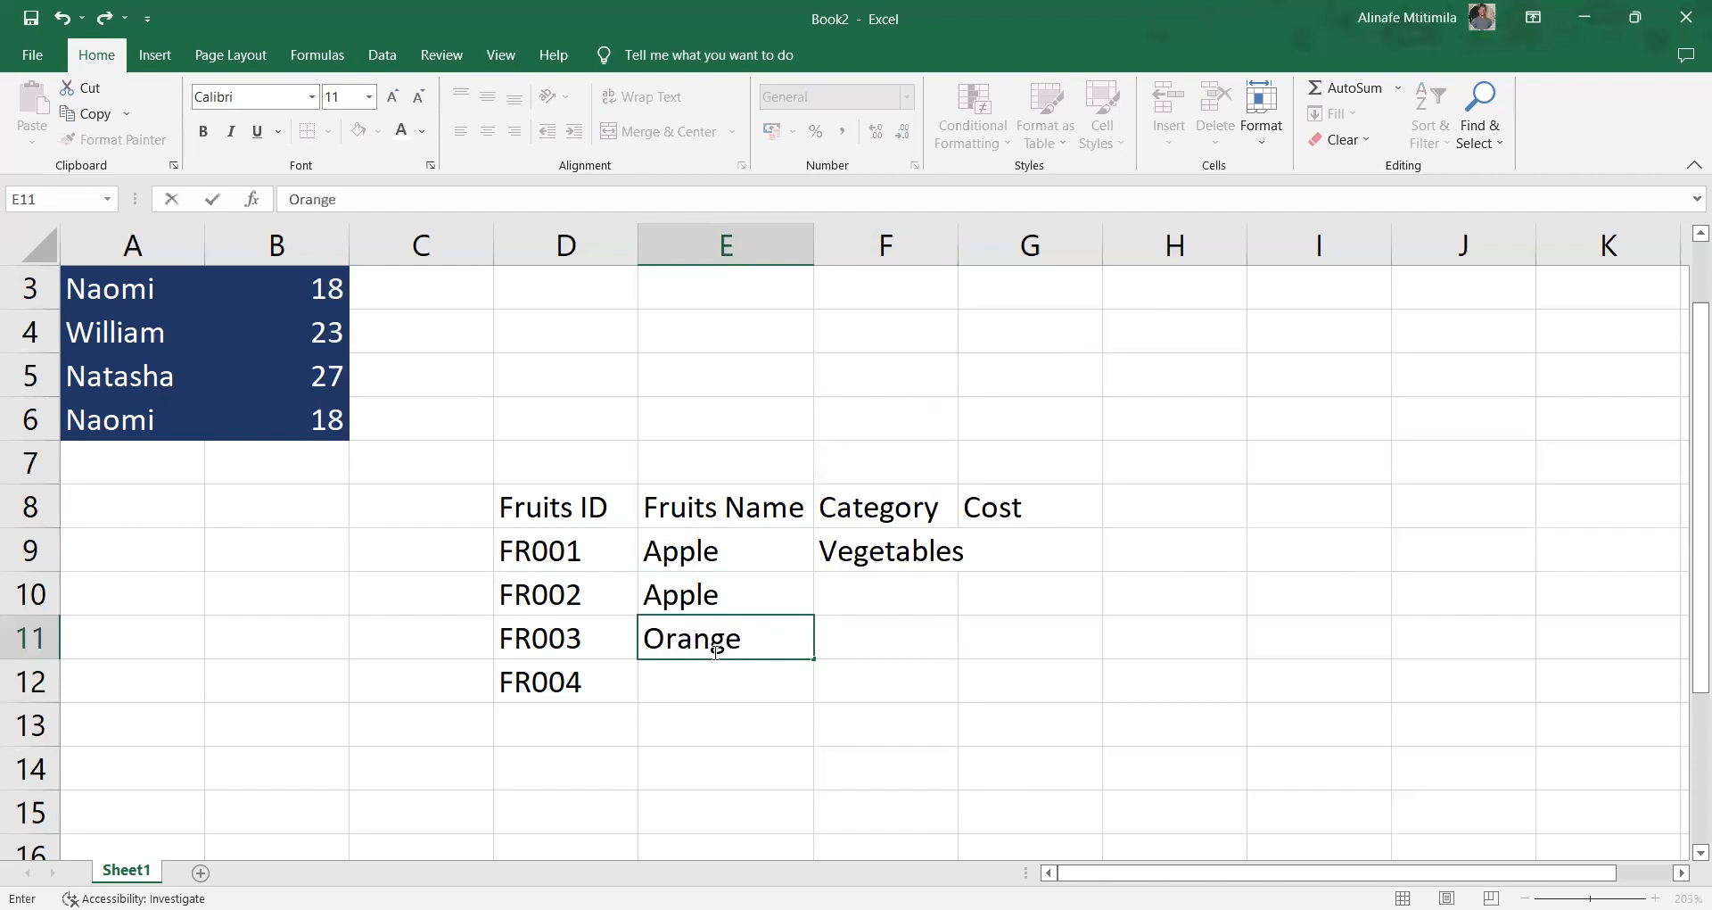
key("Return")
type("Lemons")
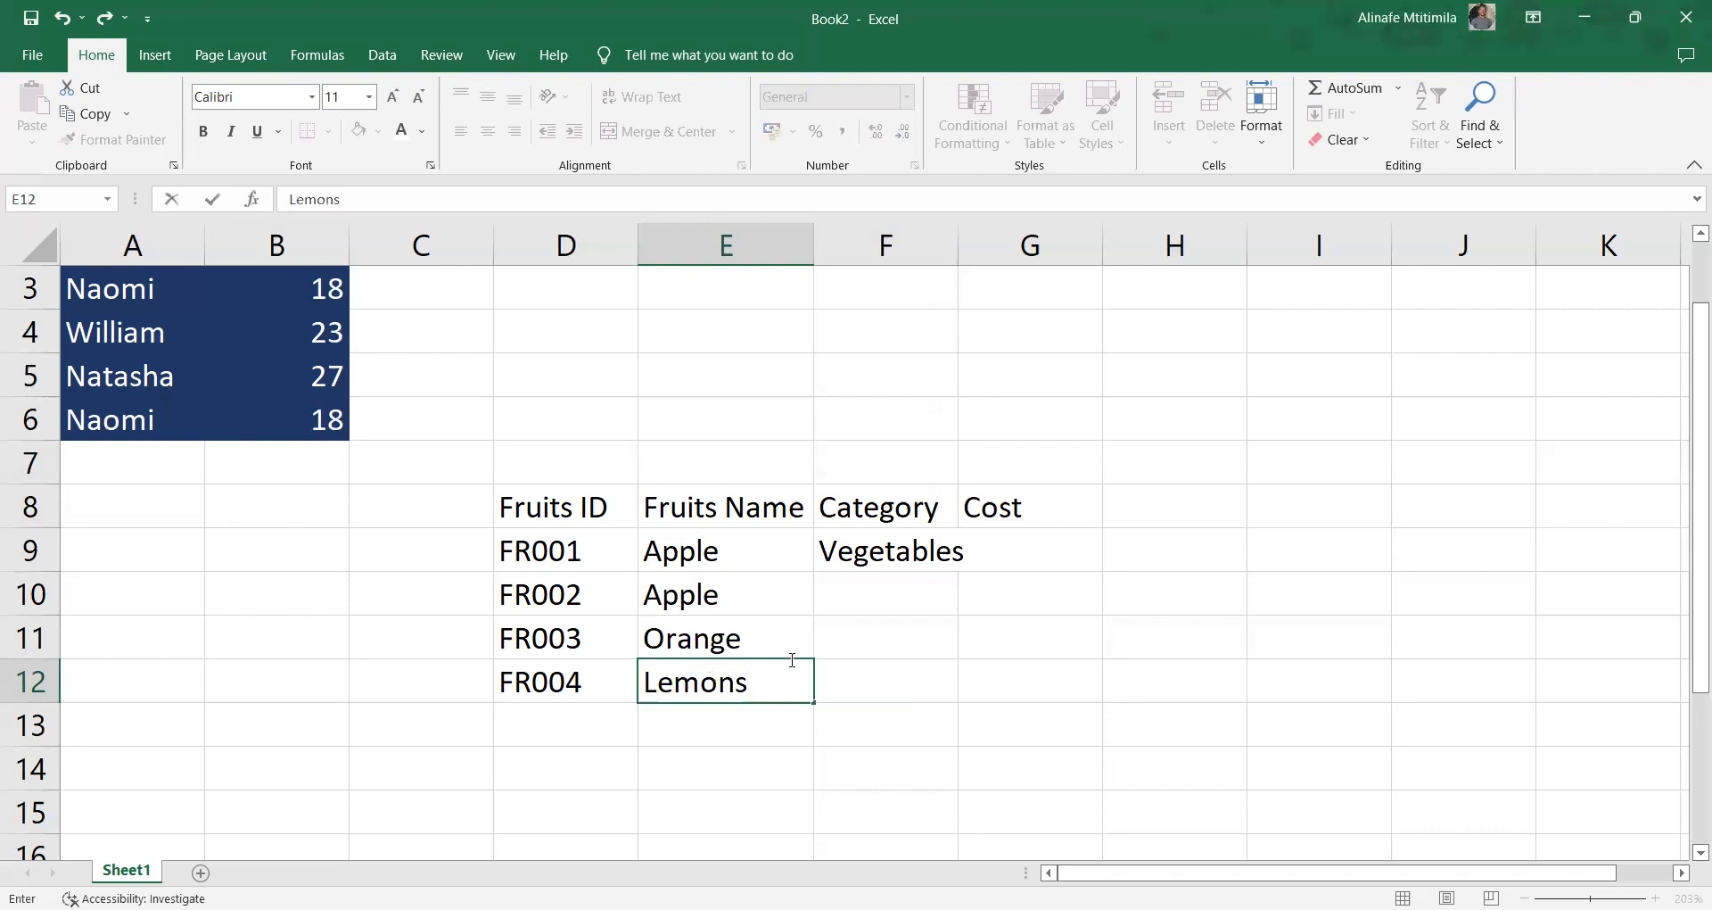
Enter the category Fruits in each of the cells F10:F12, and fit column F's width to its text
left_click(838, 586)
type("Furit")
key("BackSpace")
key("BackSpace")
key("BackSpace")
key("BackSpace")
type("oit")
key("BackSpace")
key("BackSpace")
key("BackSpace")
type("its")
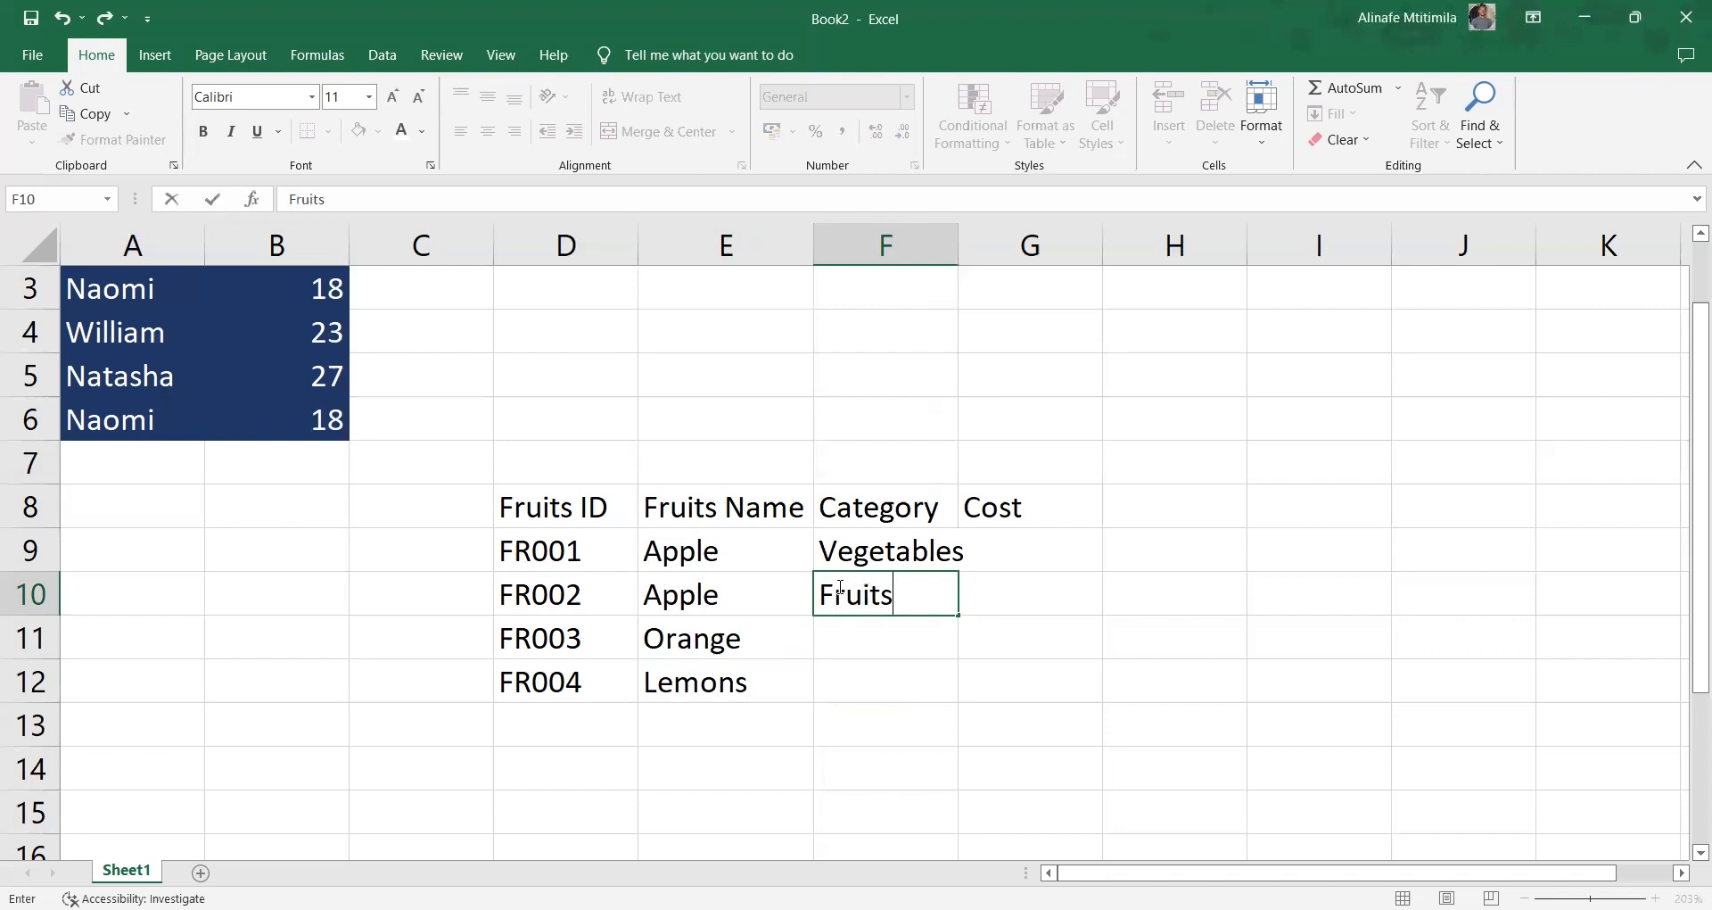
left_click(868, 653)
type("Fruits")
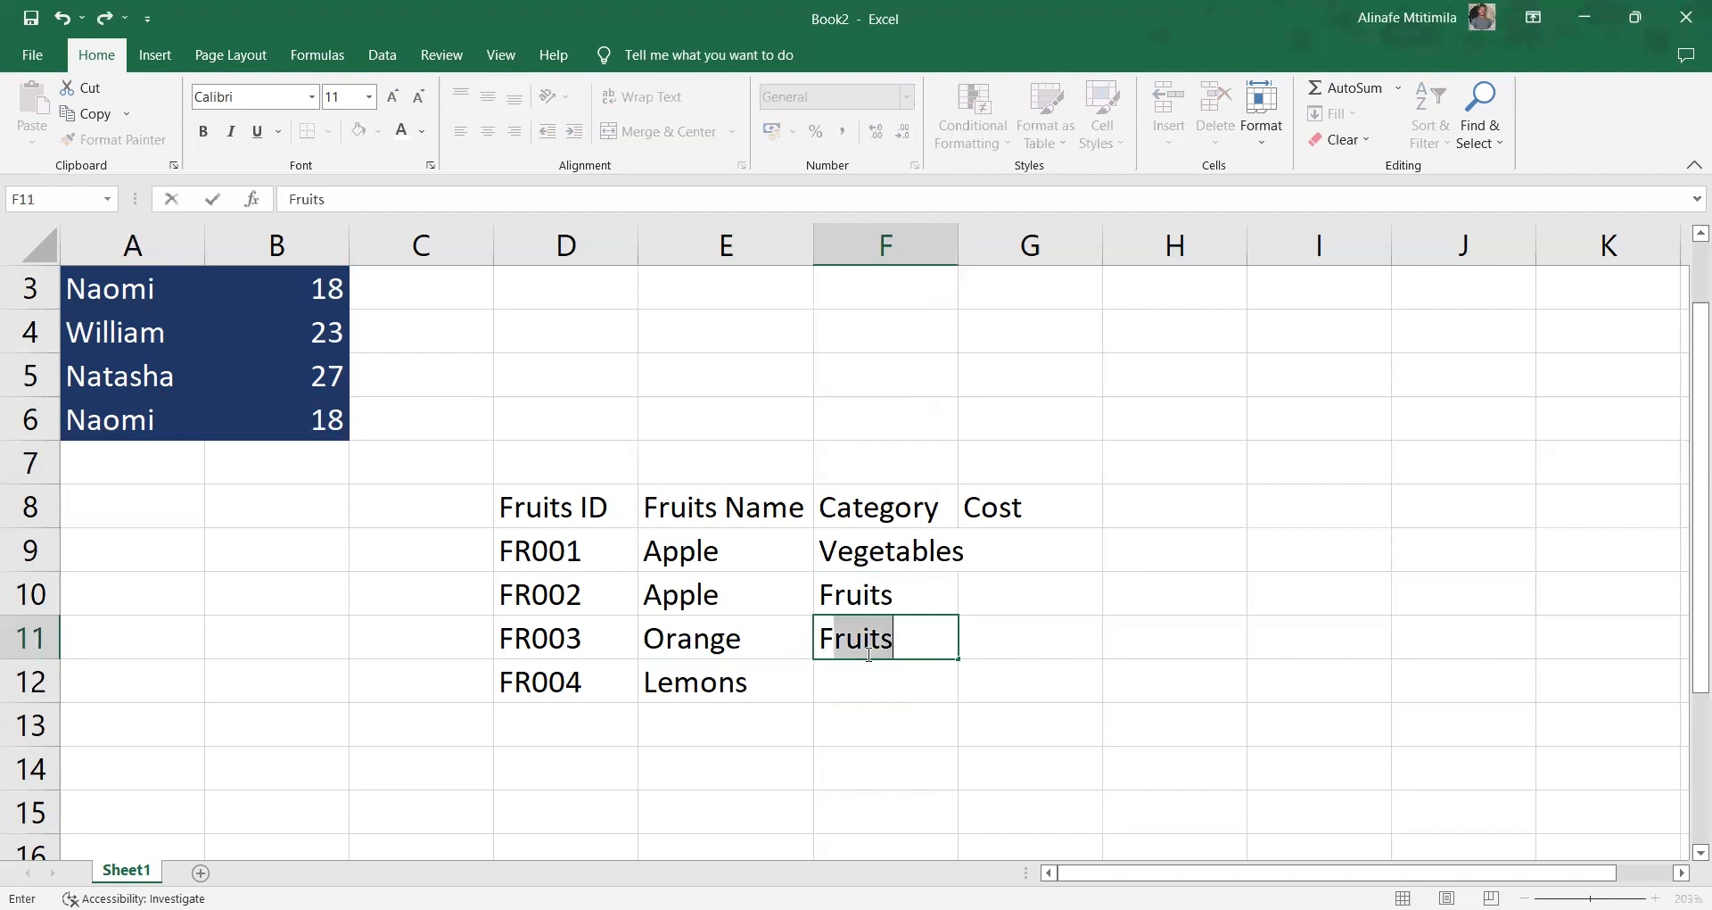
left_click(857, 696)
type("Fruits")
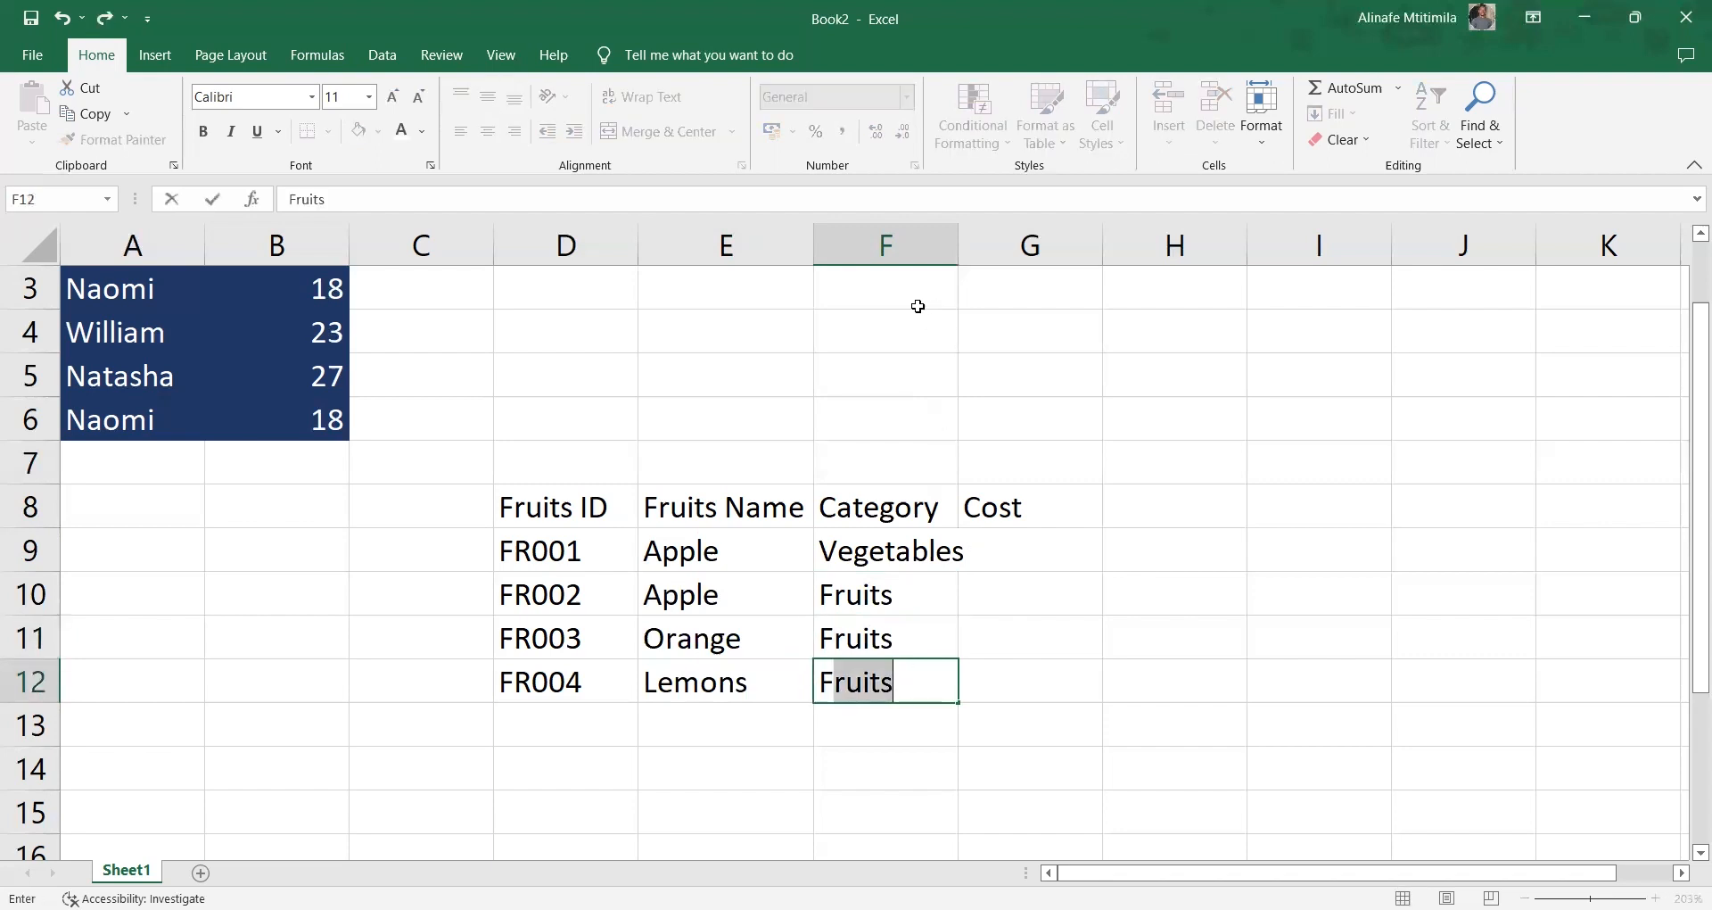
scroll(916, 306, "right", 1)
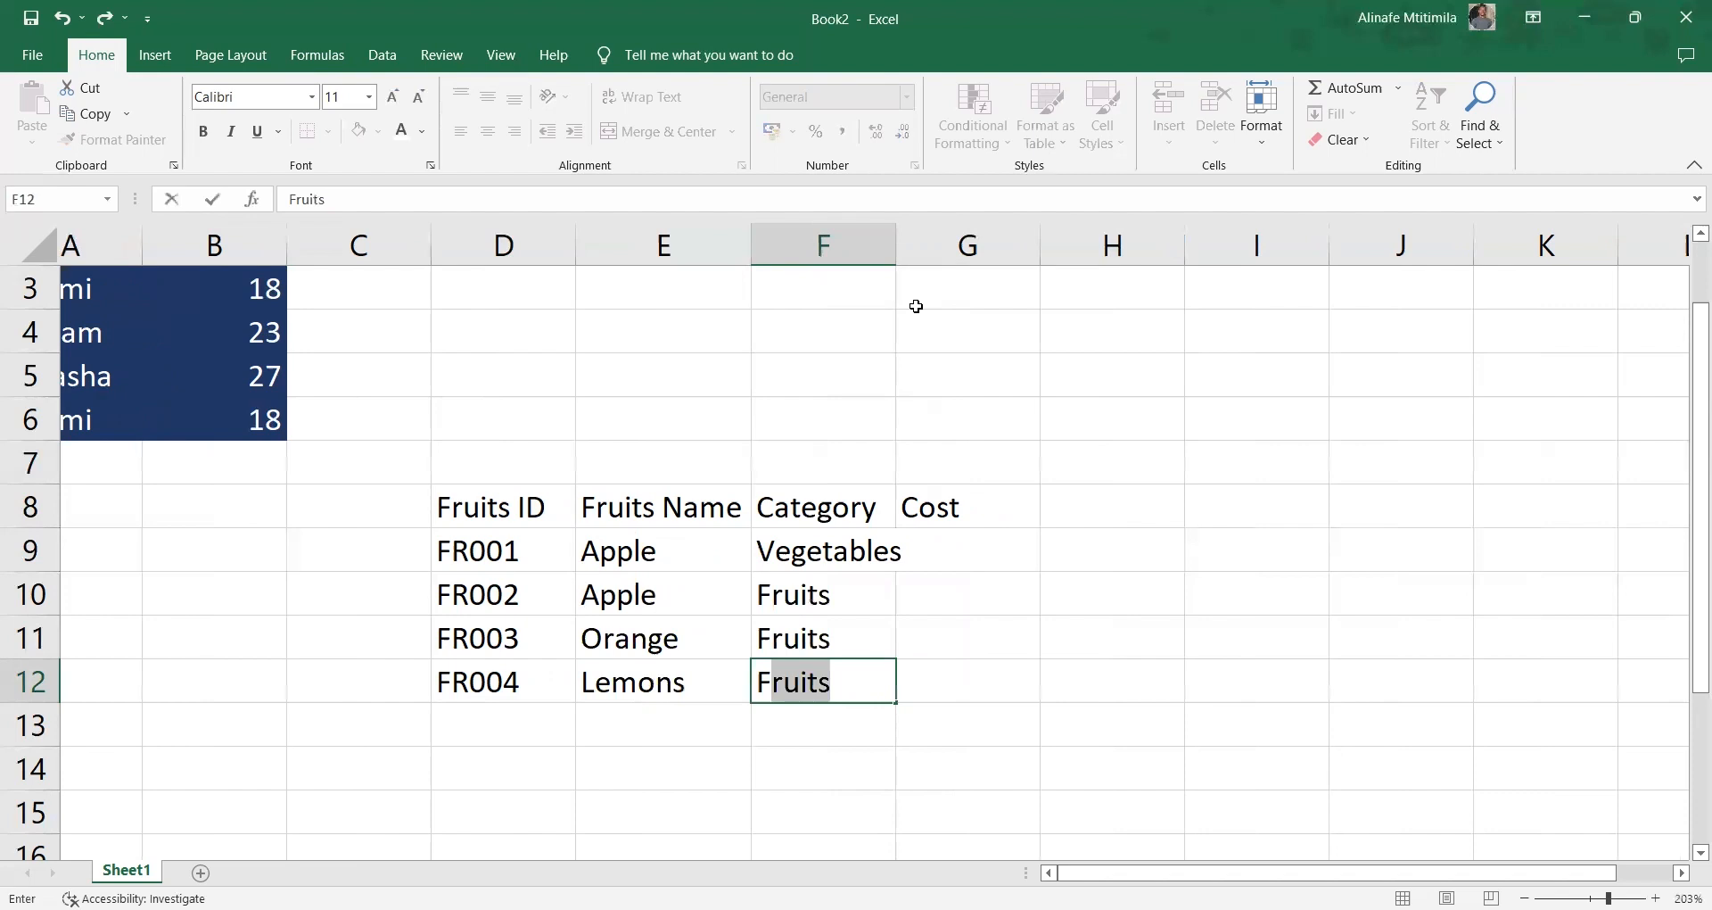
scroll(916, 306, "left", 1)
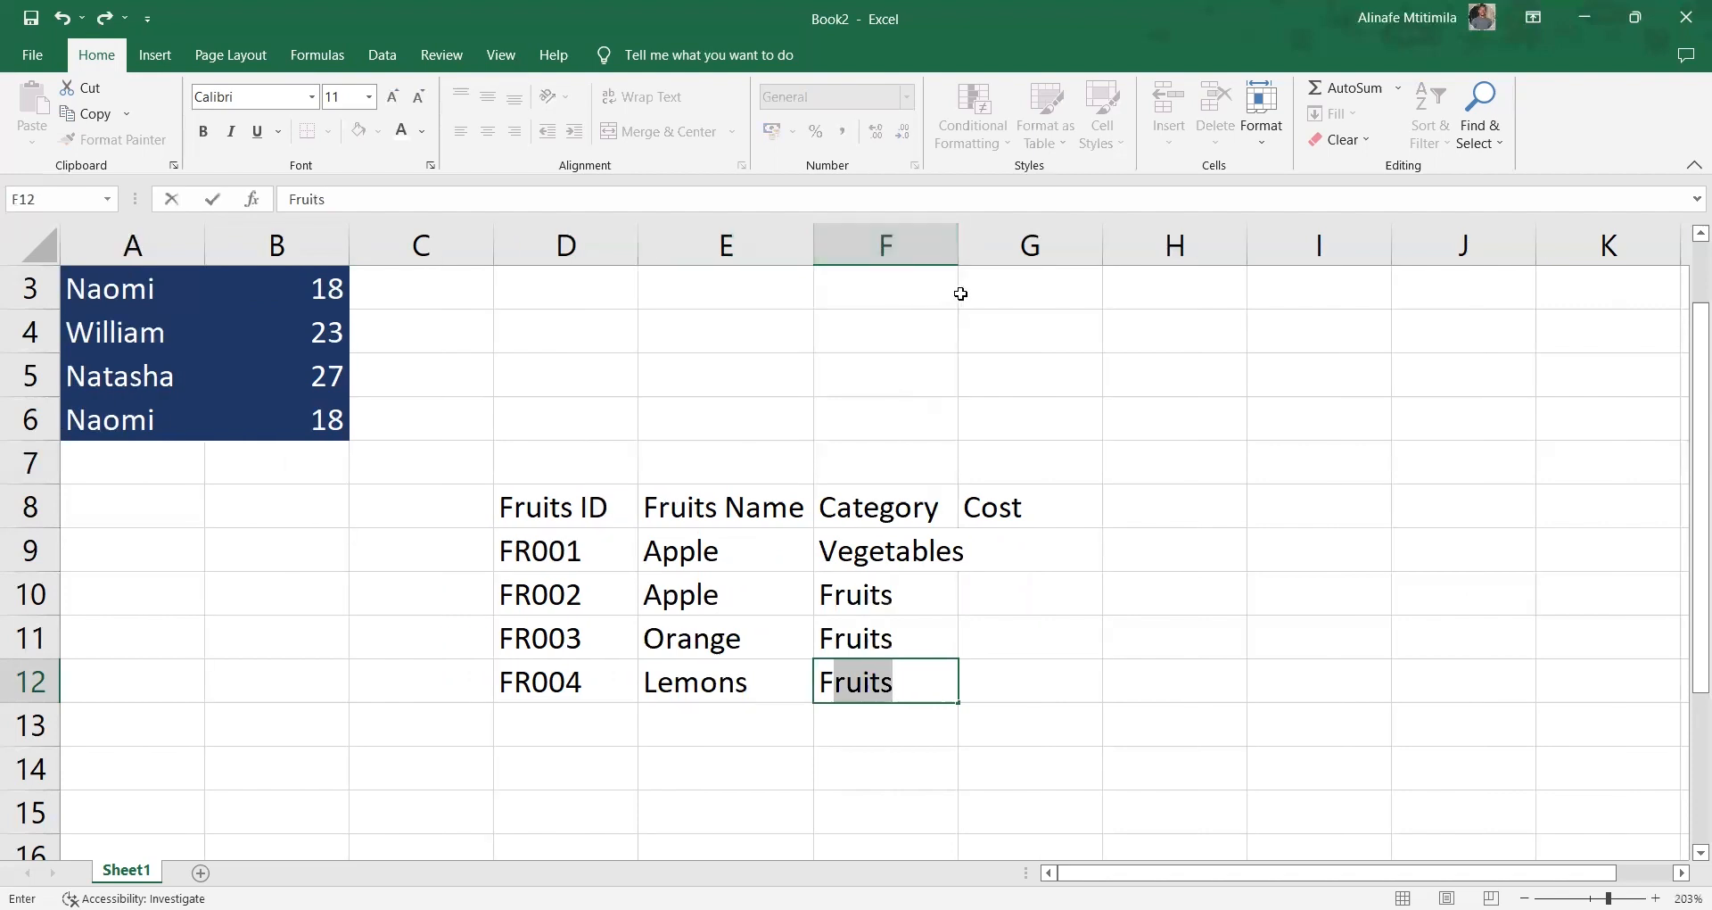
scroll(960, 294, "right", 4)
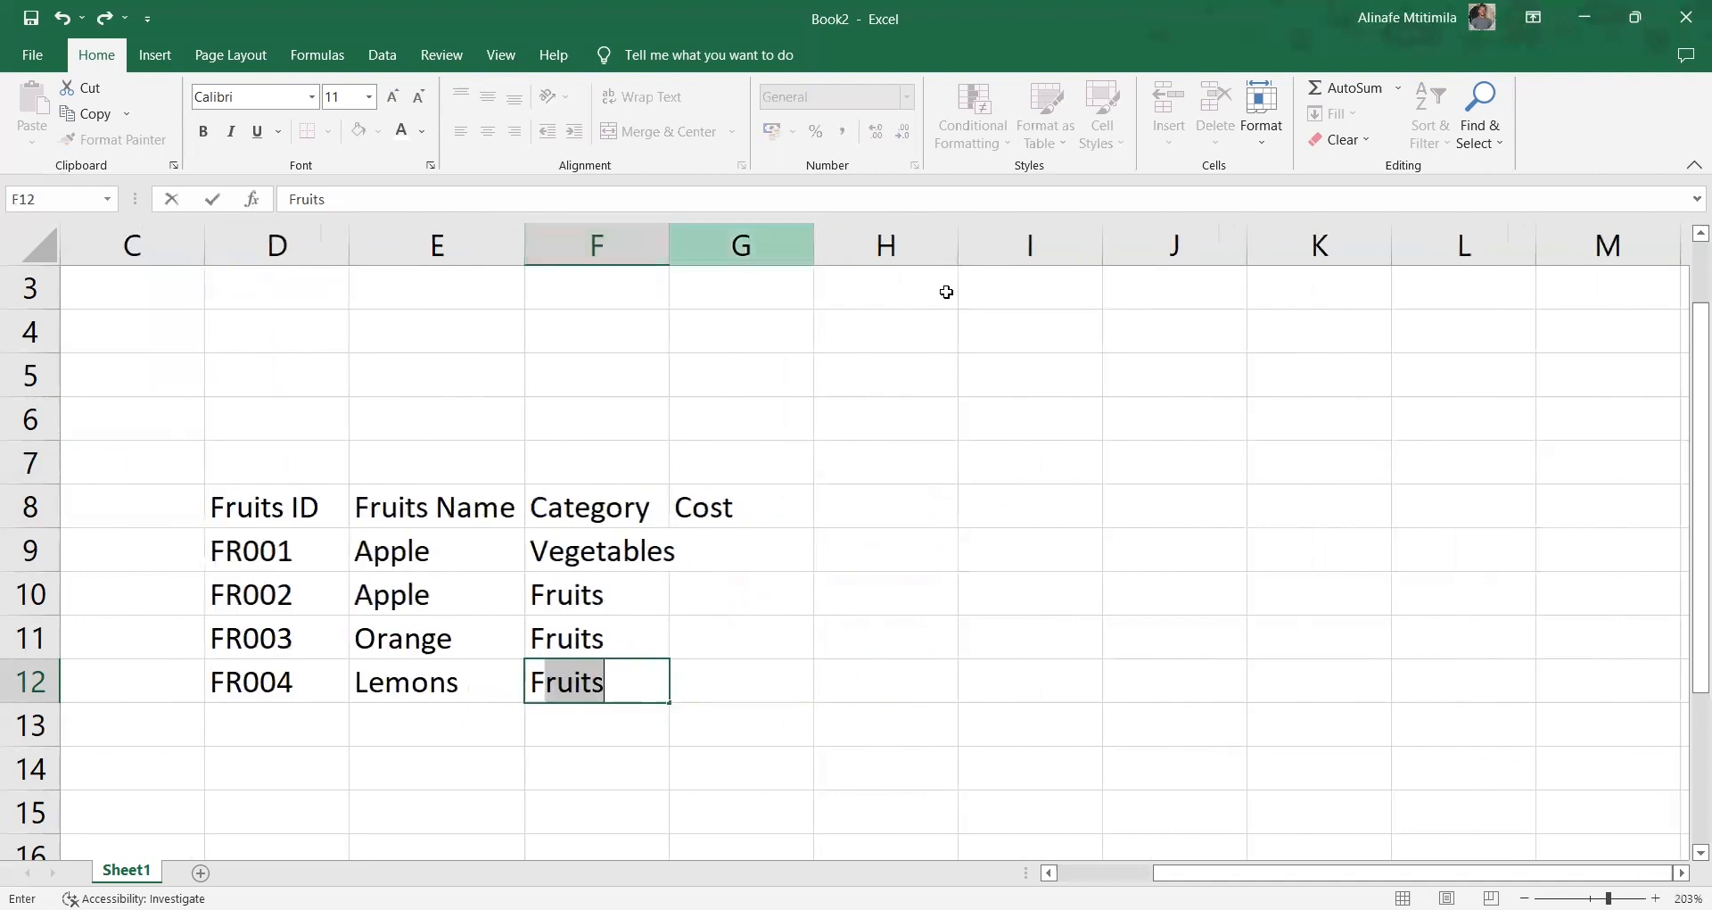
left_click(723, 380)
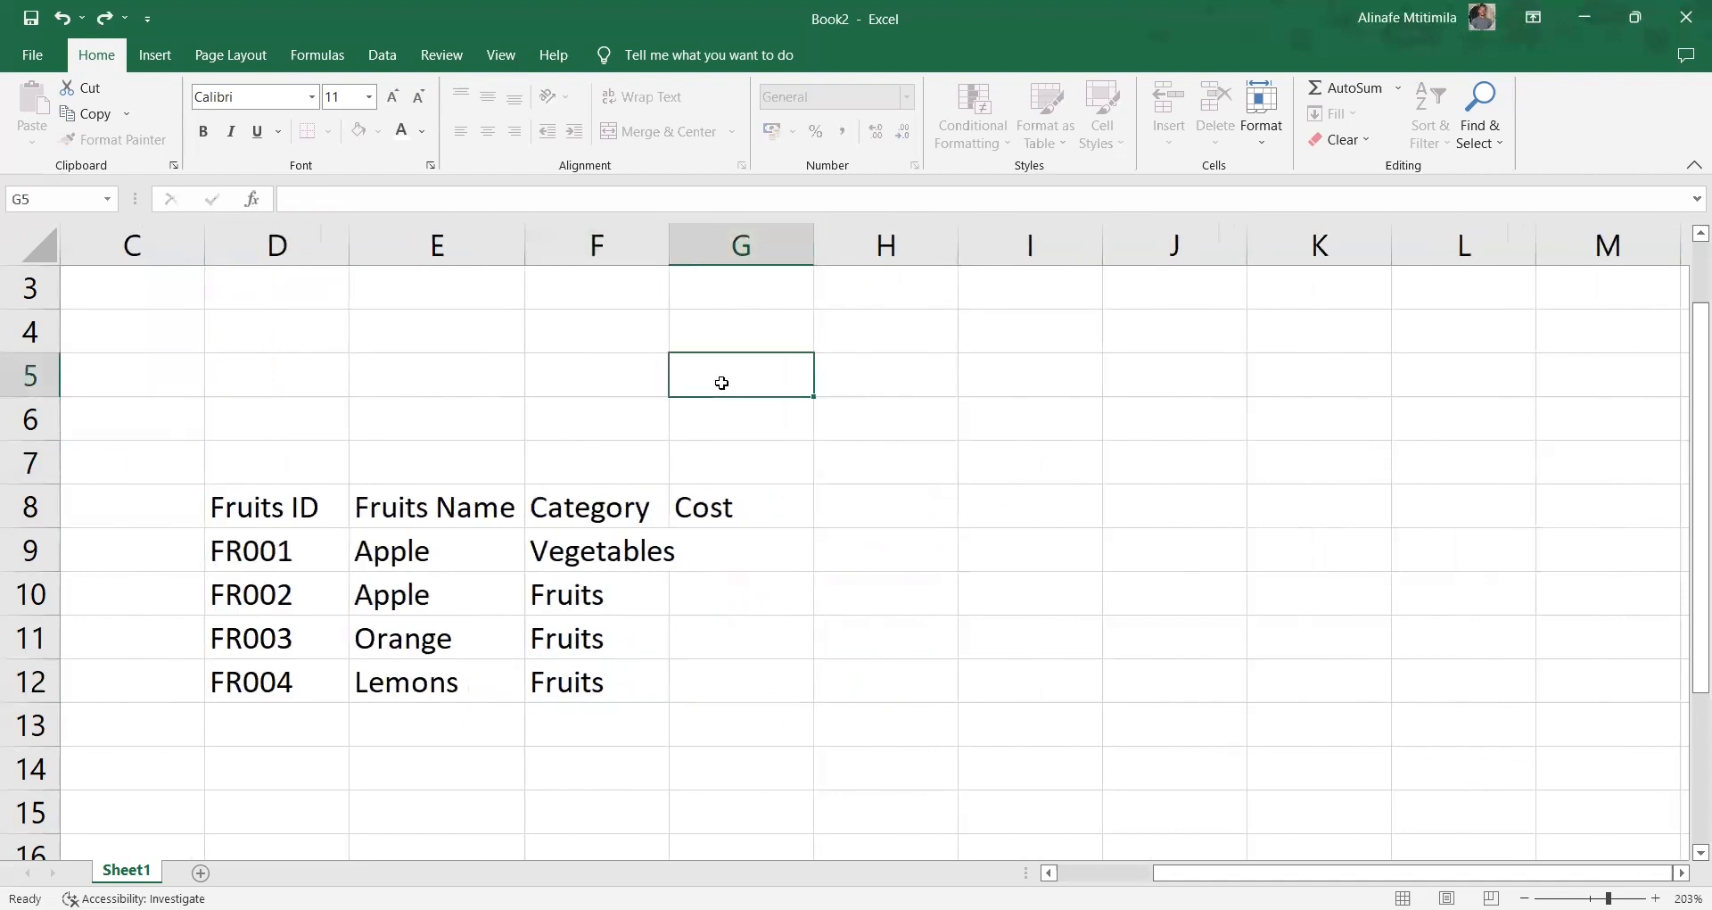
Enter the costs 50, 50, 200 and 100 in G9:G12
left_click(745, 559)
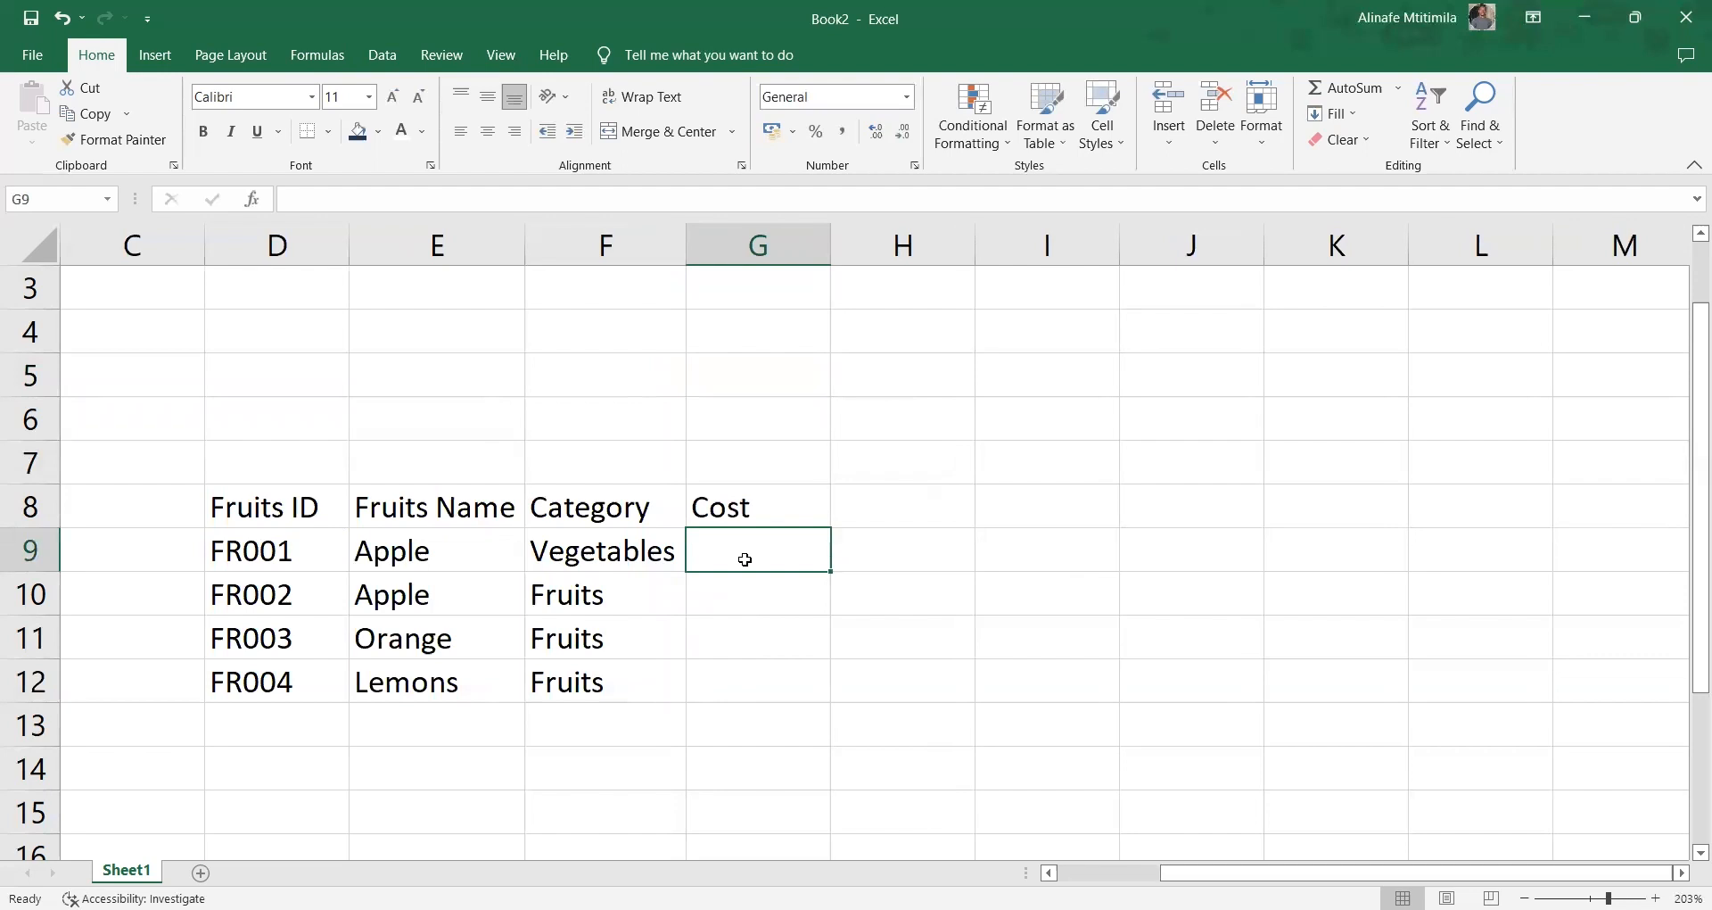
double_click(746, 560)
type("50")
left_click(742, 602)
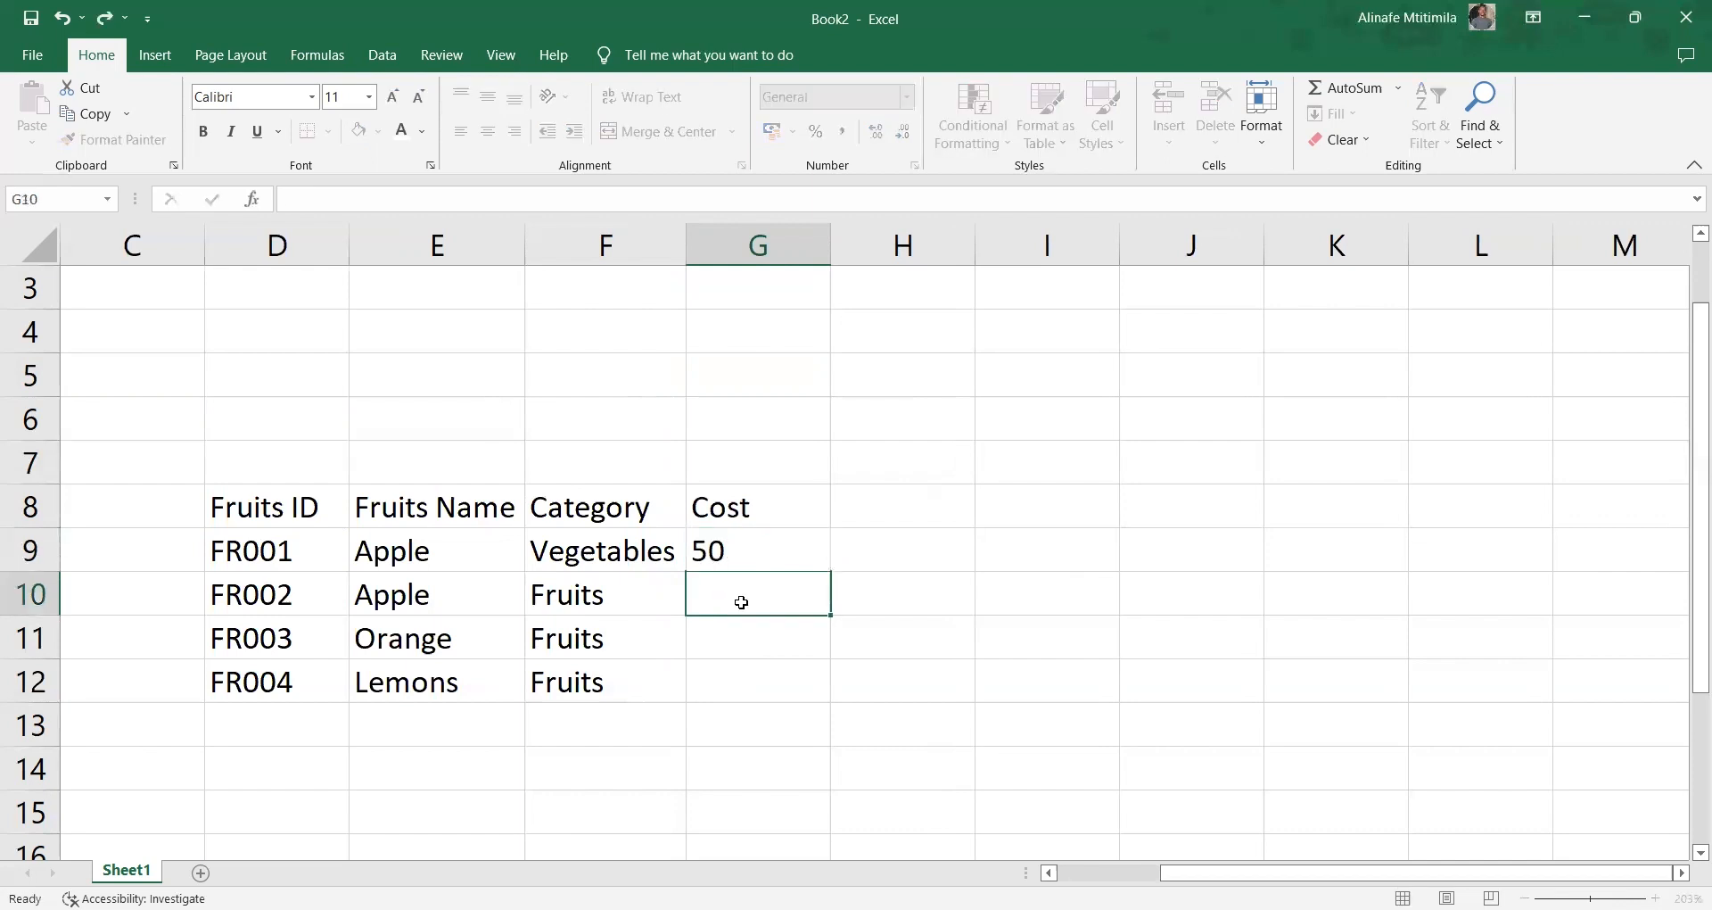
type("50")
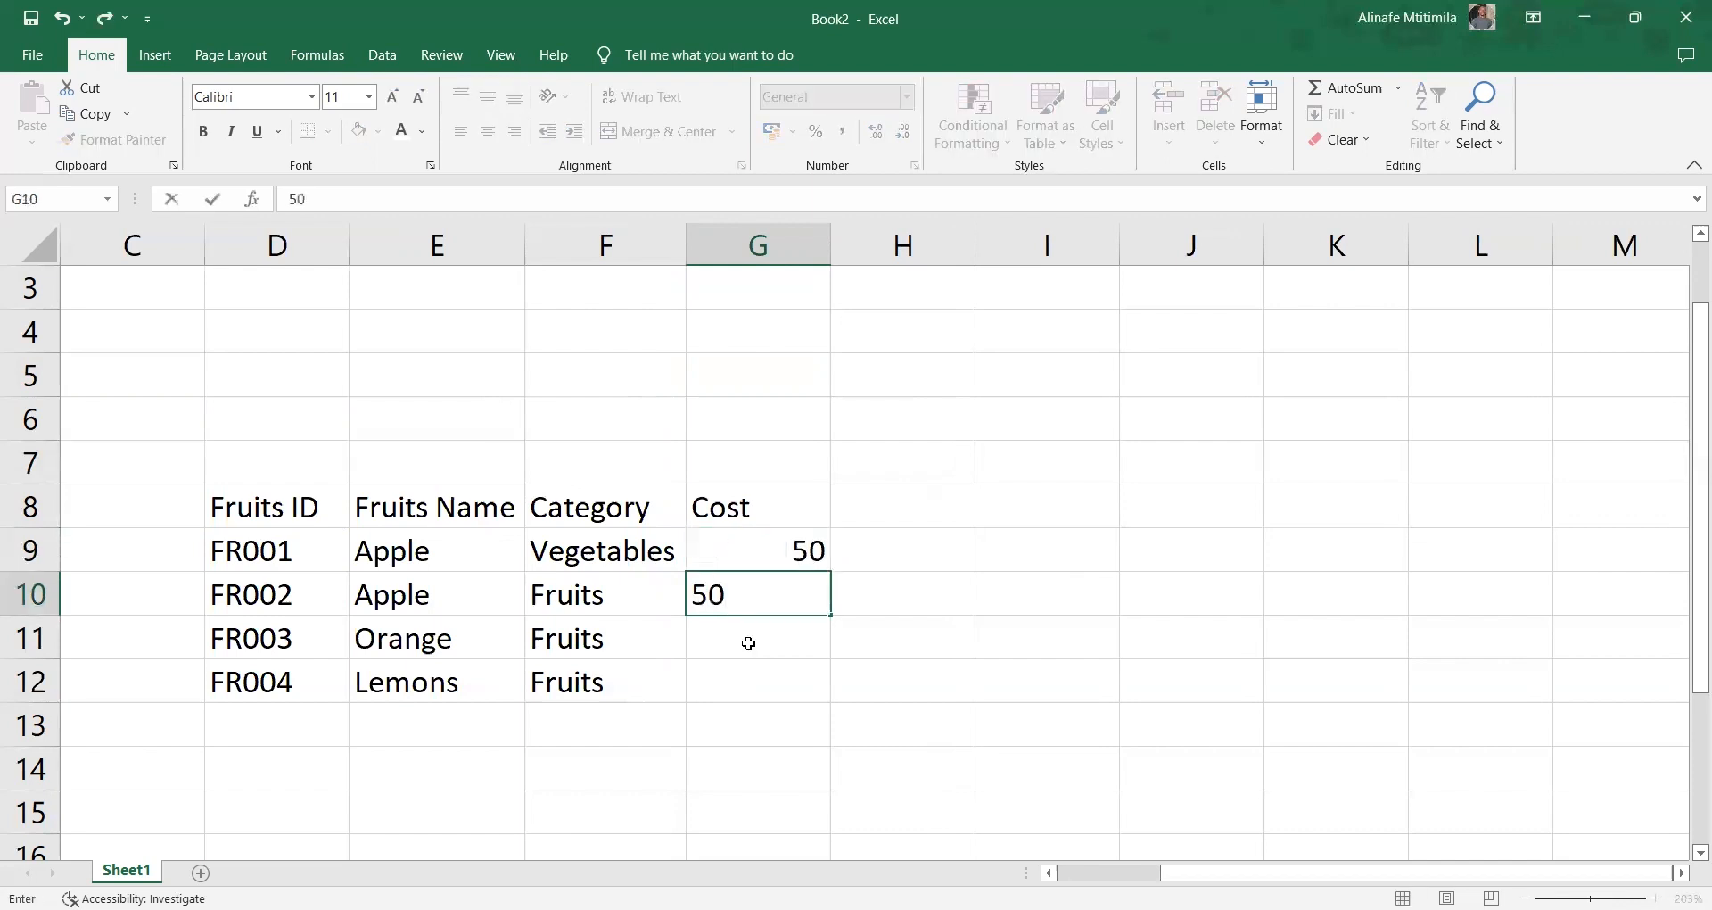
left_click(750, 652)
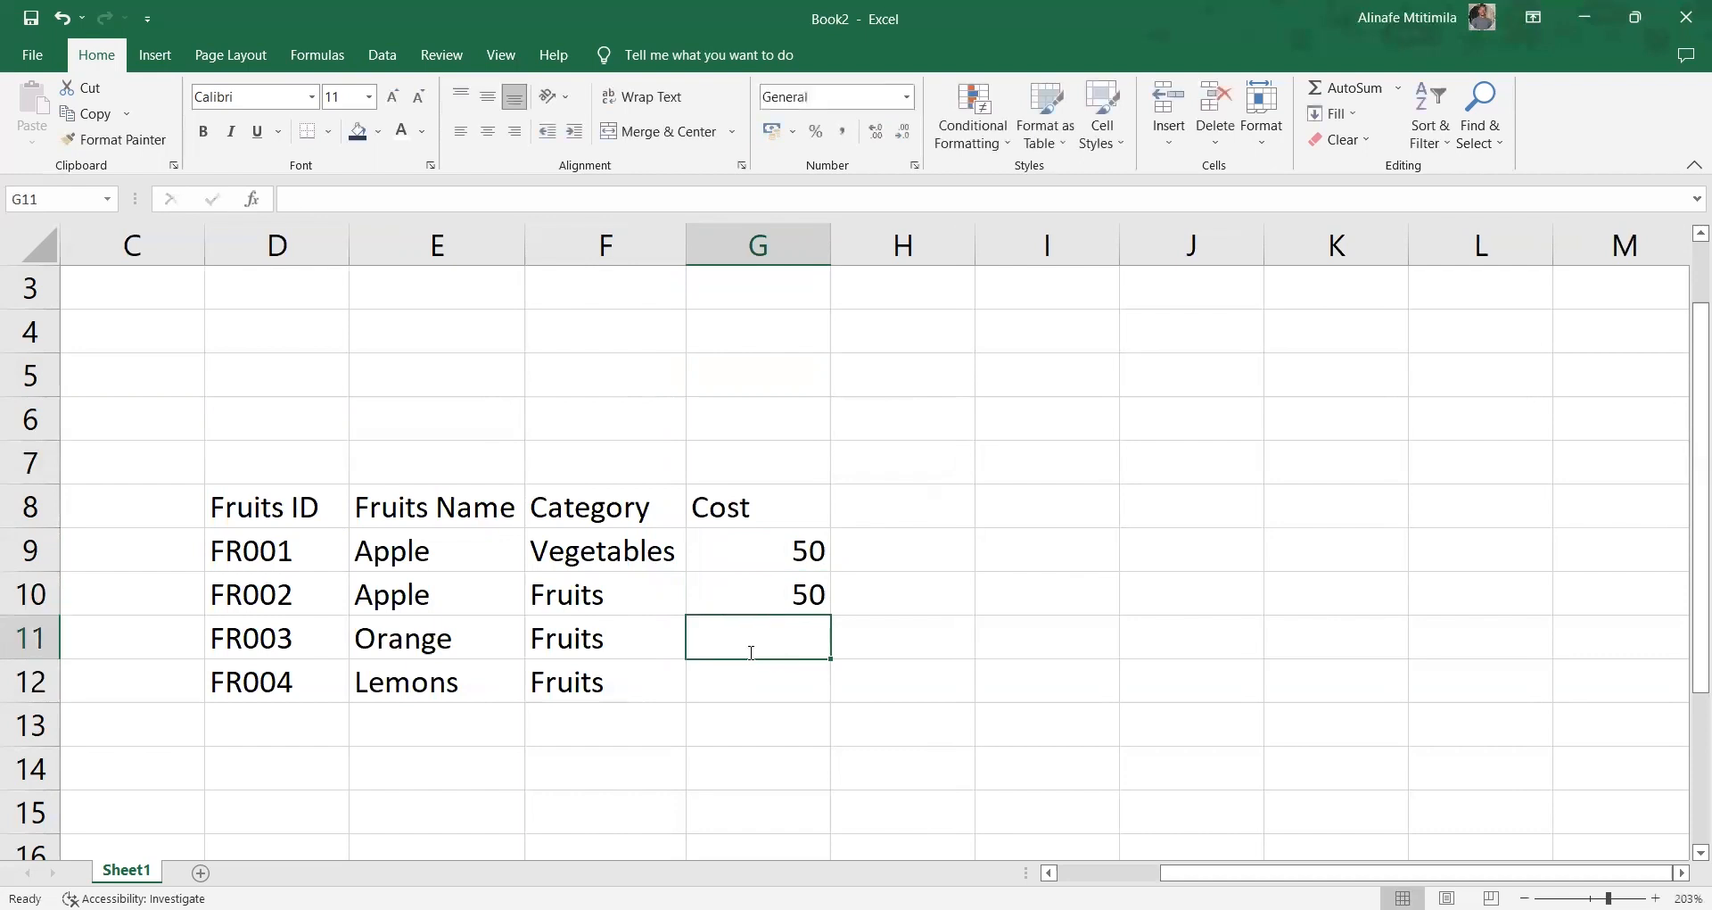
type("200")
left_click(754, 682)
type("100")
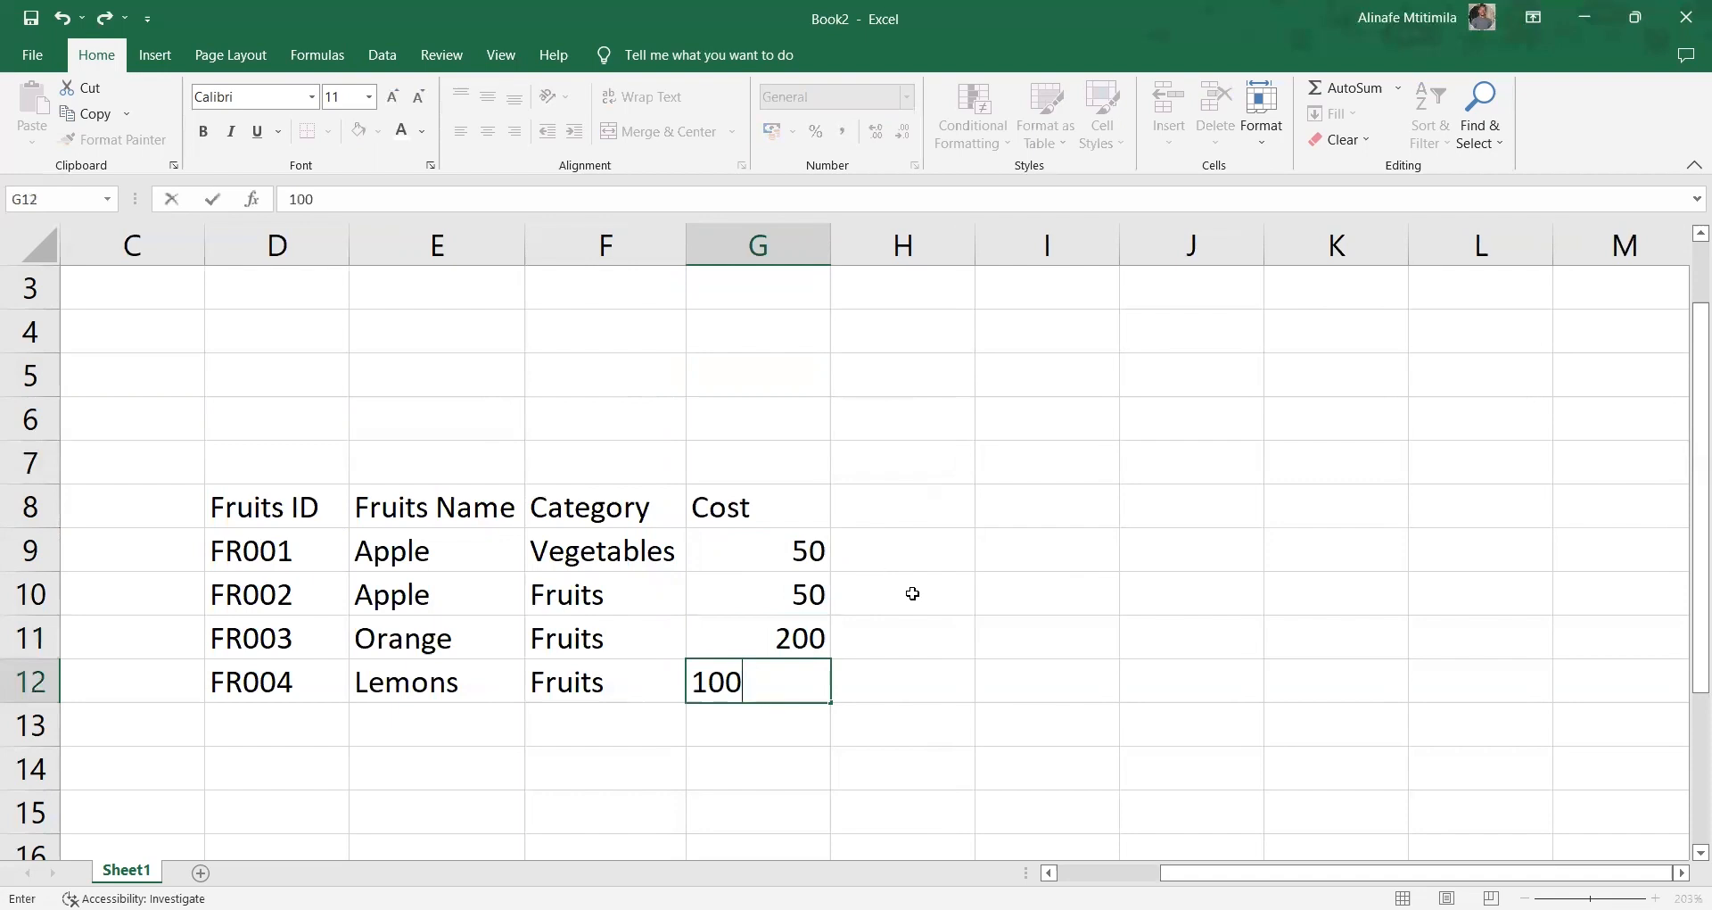
left_click(913, 592)
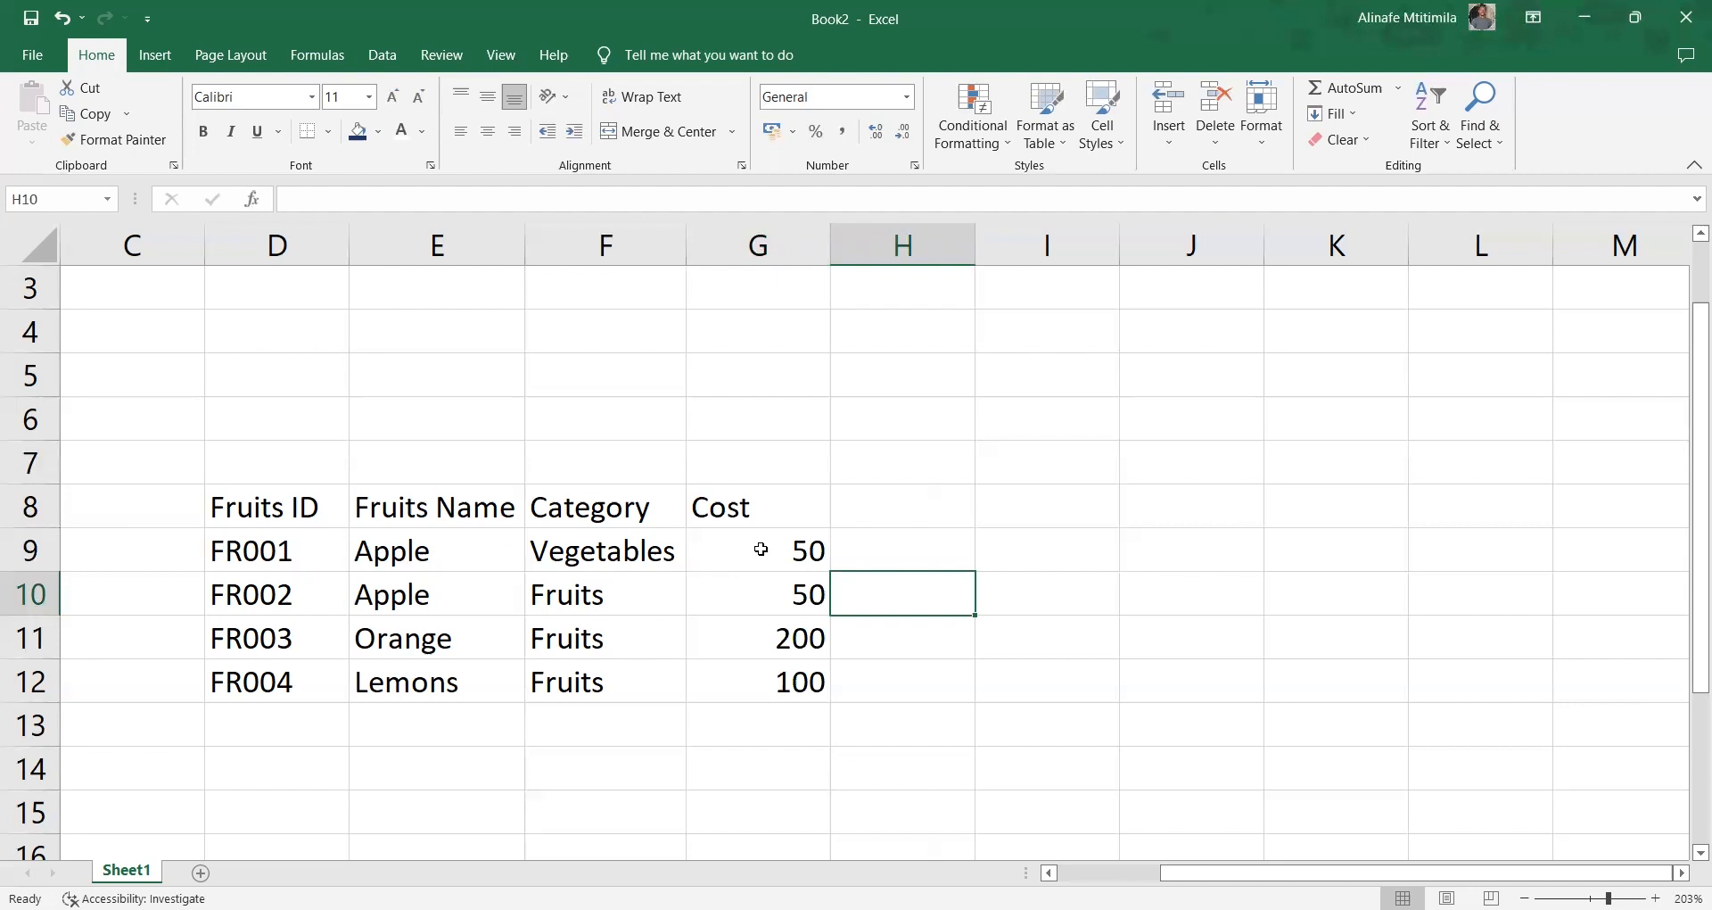
Format the cost values in G9:G12 as Currency
left_click_drag(761, 549, 771, 682)
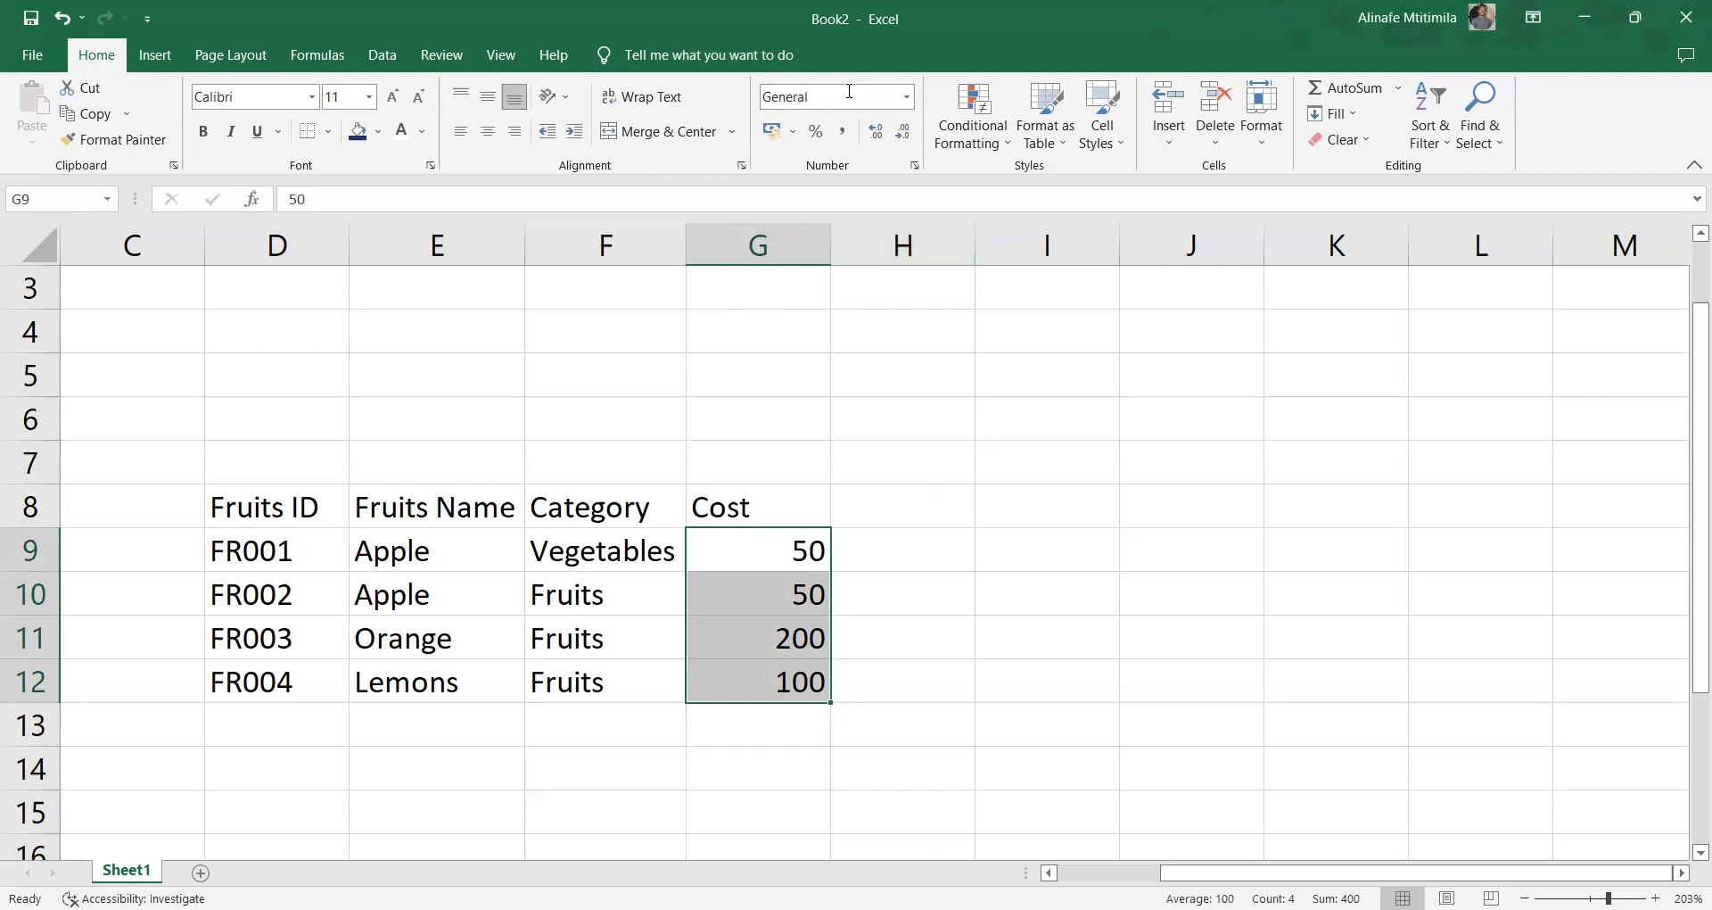
left_click(907, 98)
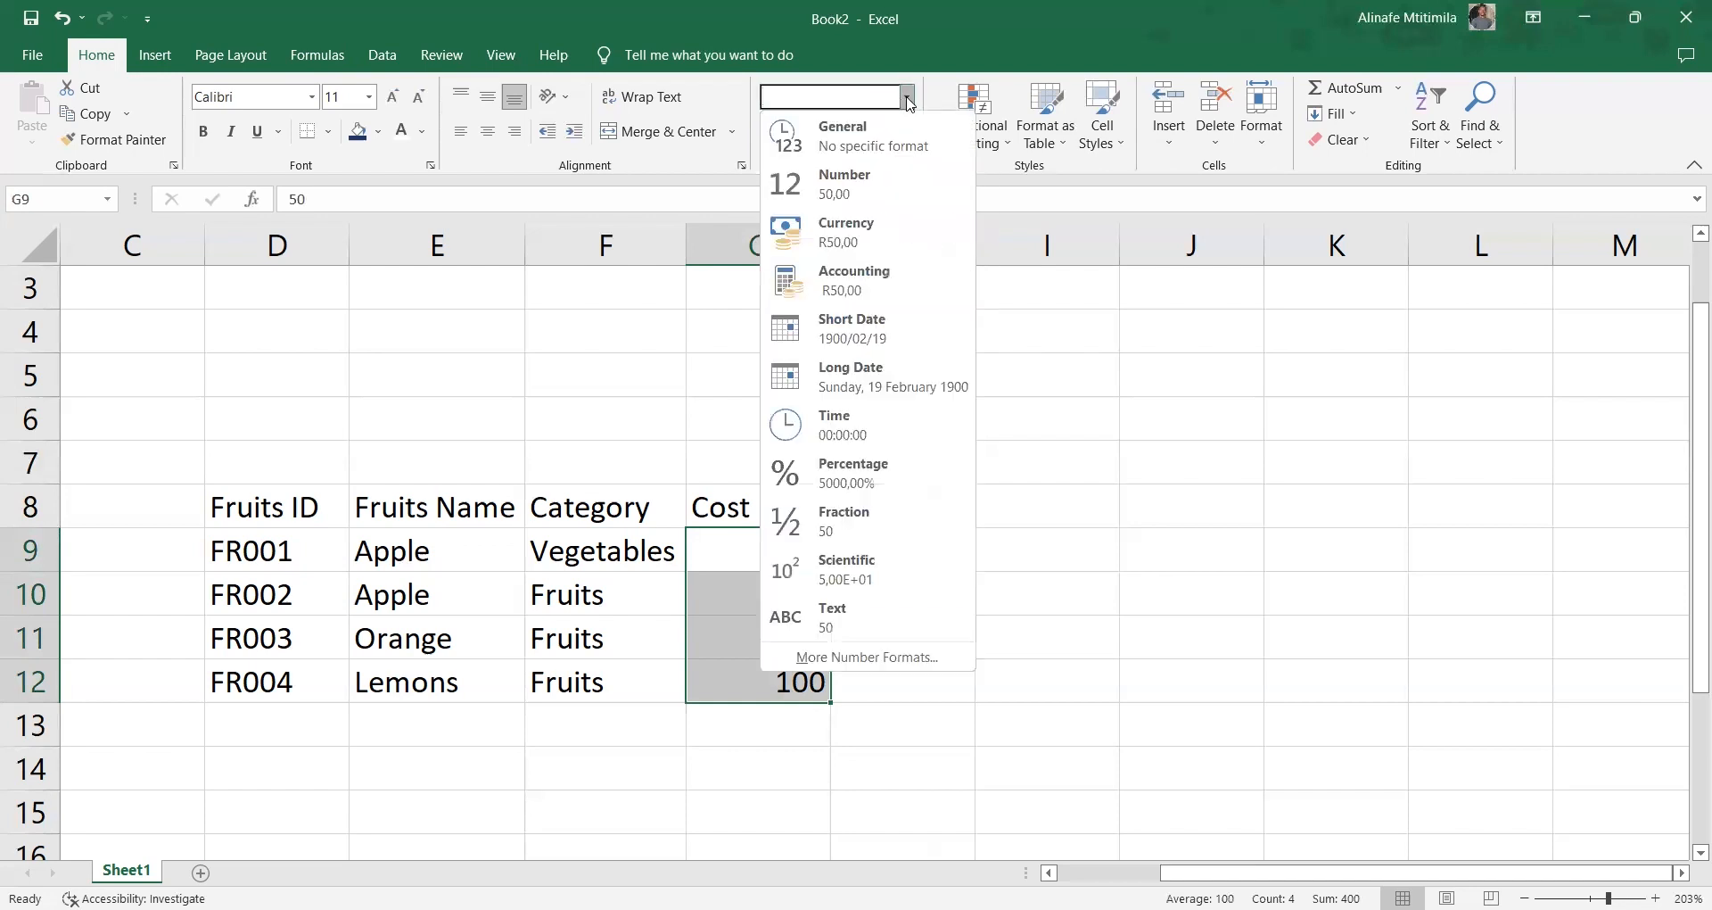
left_click(887, 229)
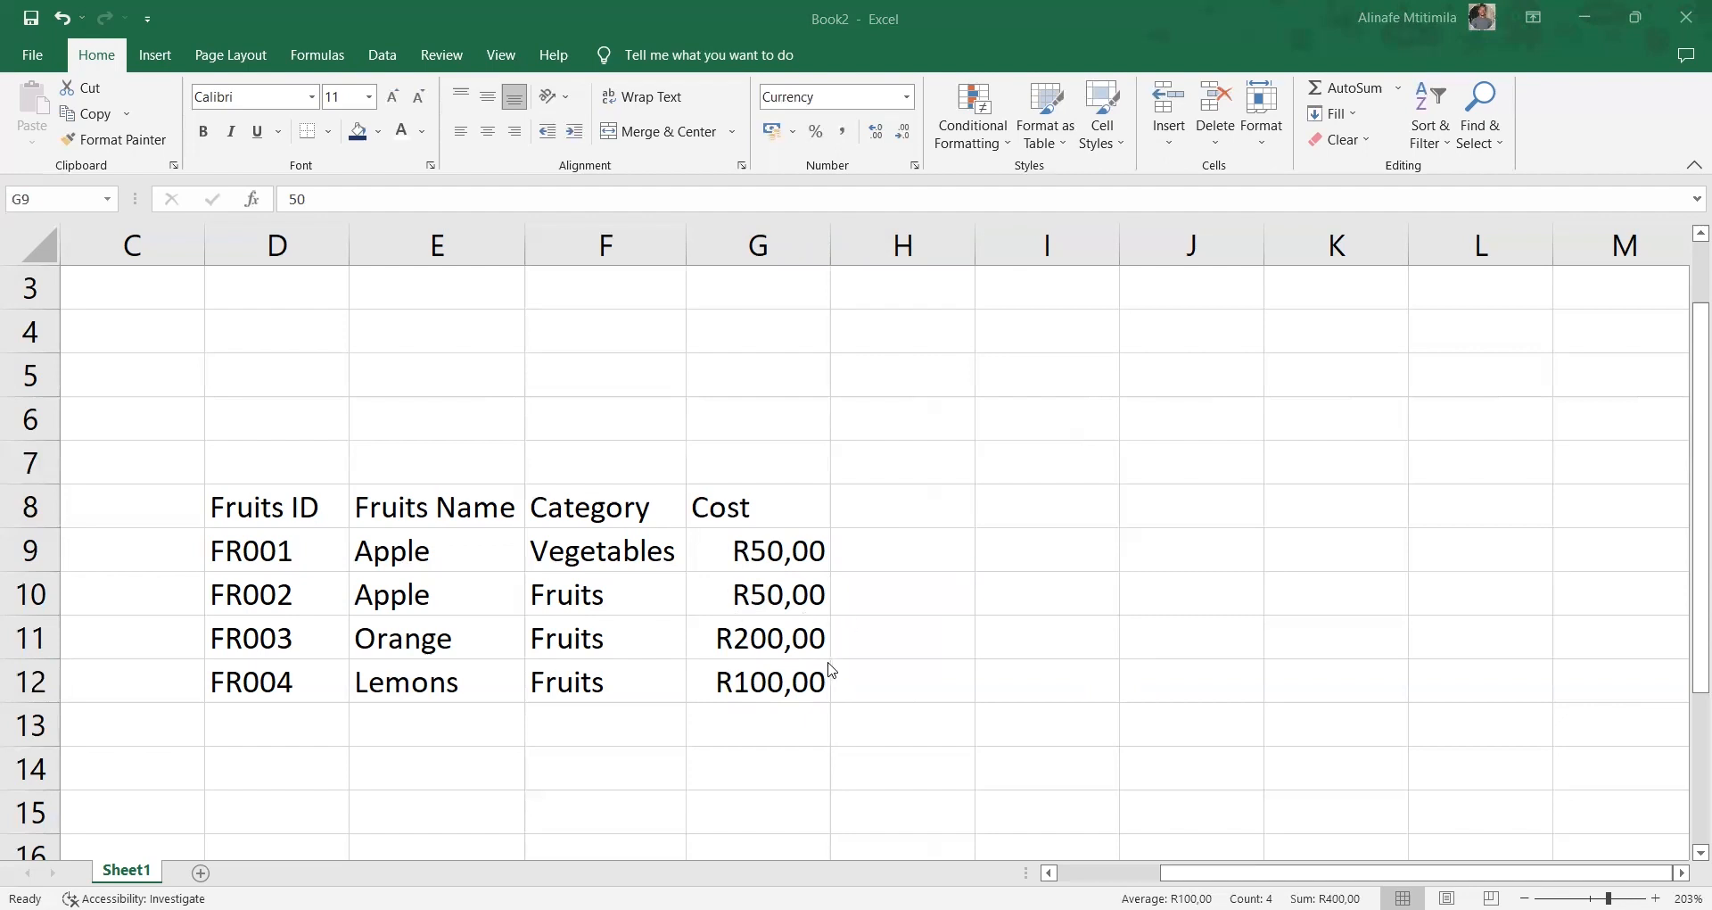
Change the currency symbol of the cost values in G9:G12 to MWK, keeping two decimal places
left_click(908, 106)
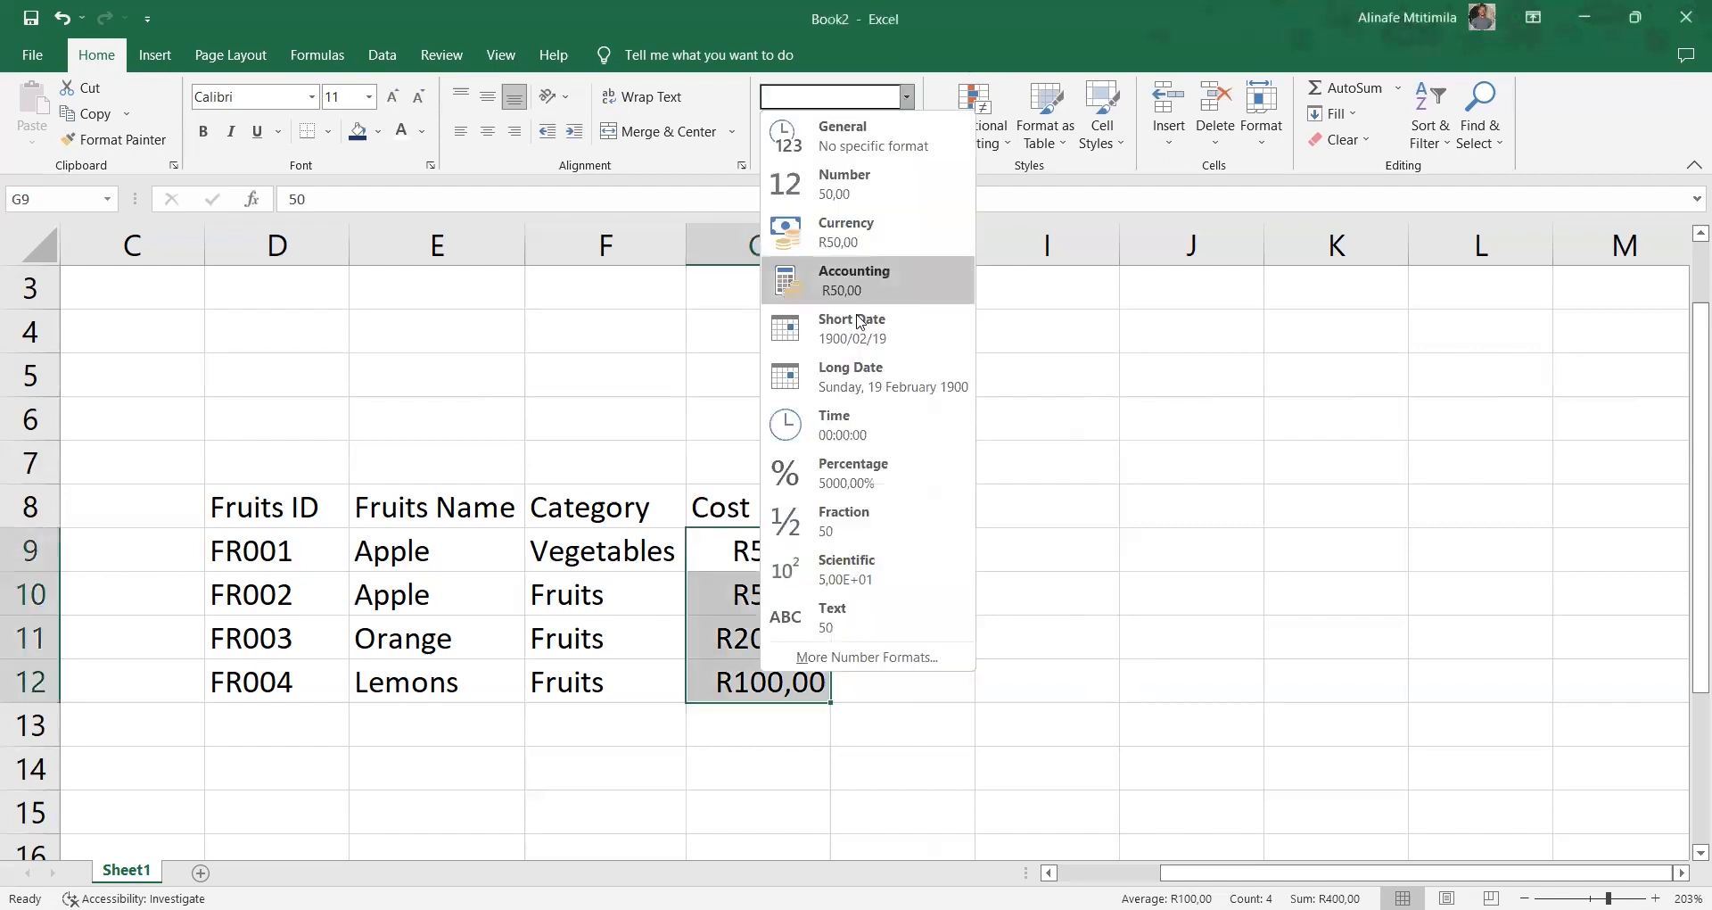
left_click(911, 75)
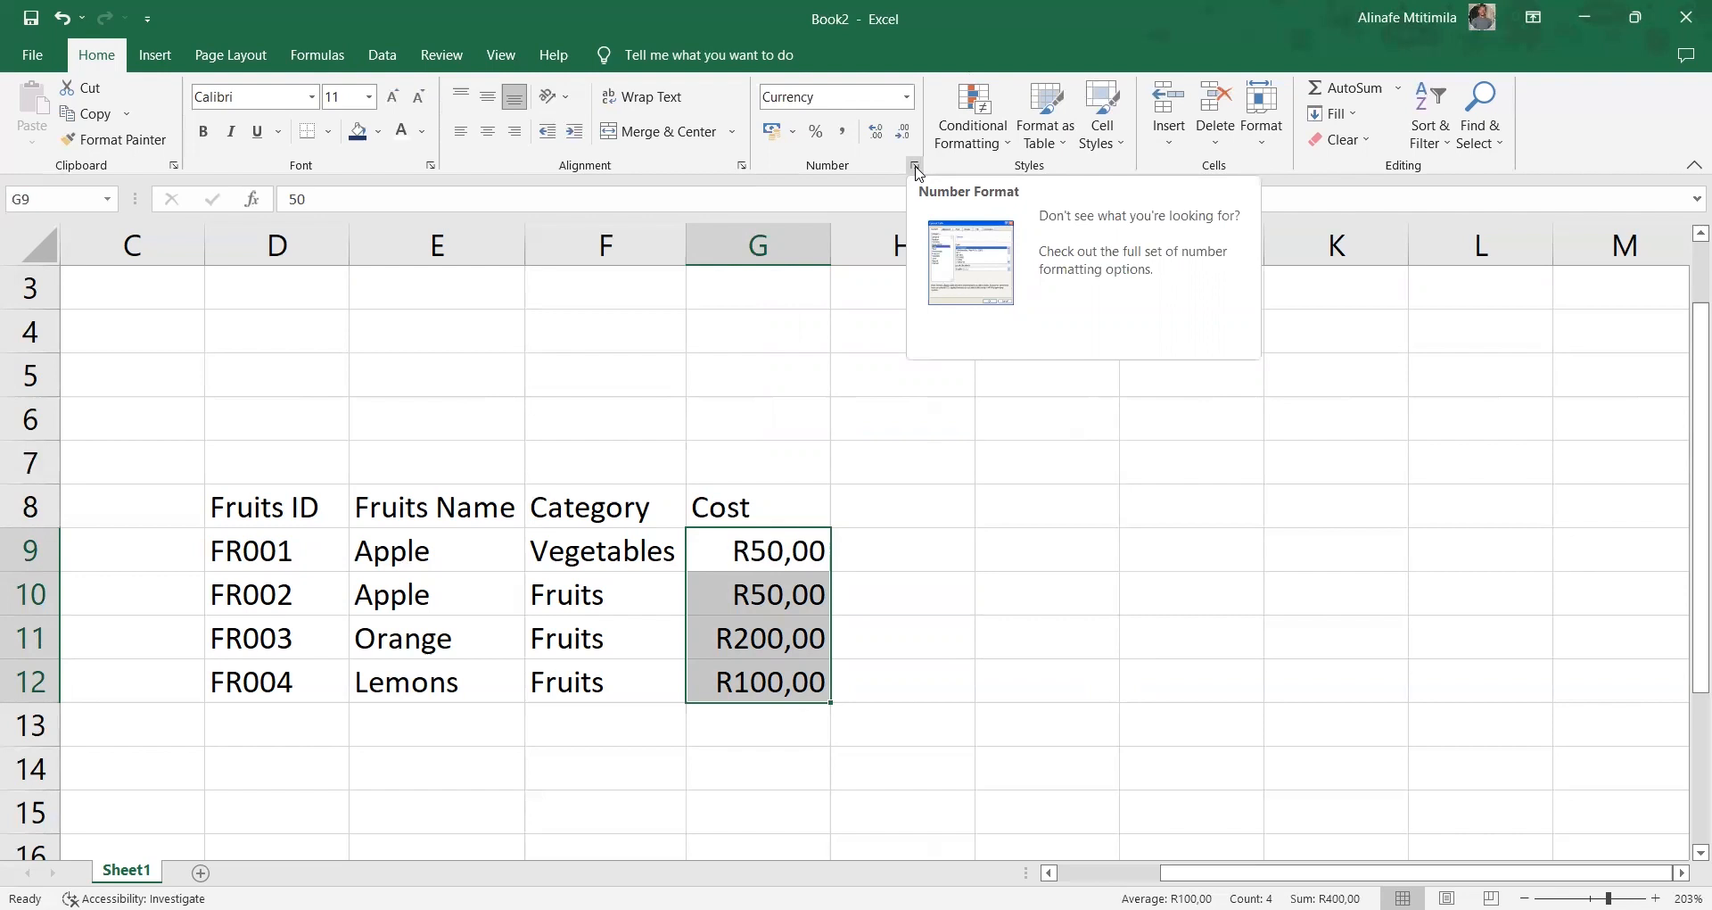
left_click(916, 166)
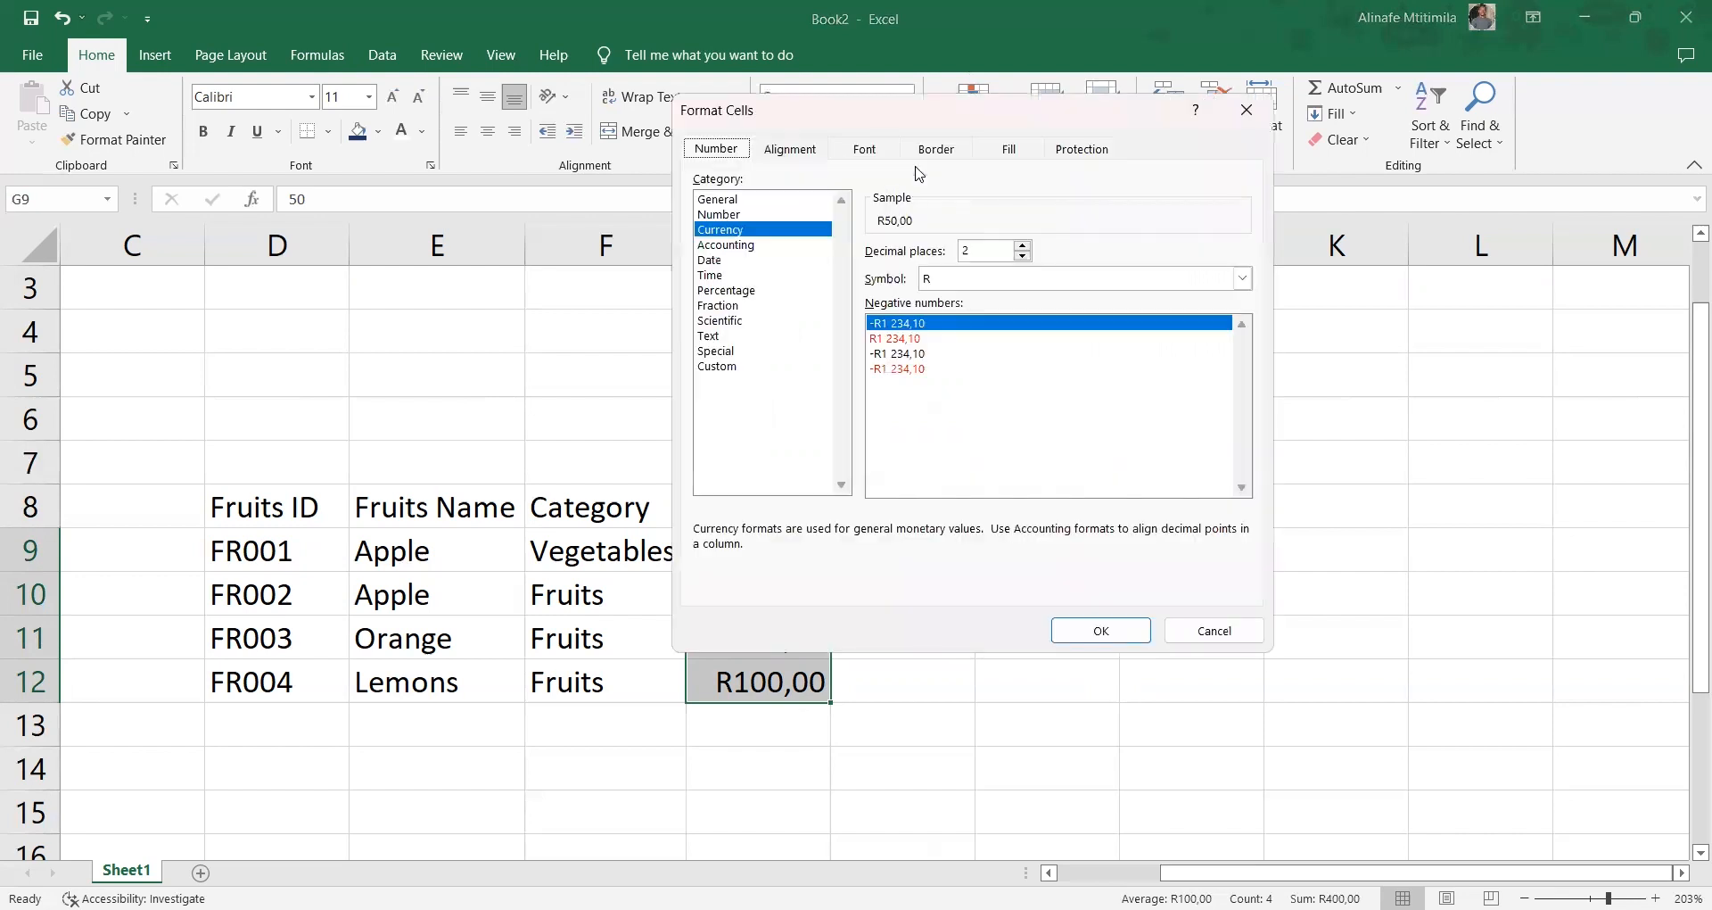
left_click_drag(901, 122, 409, 187)
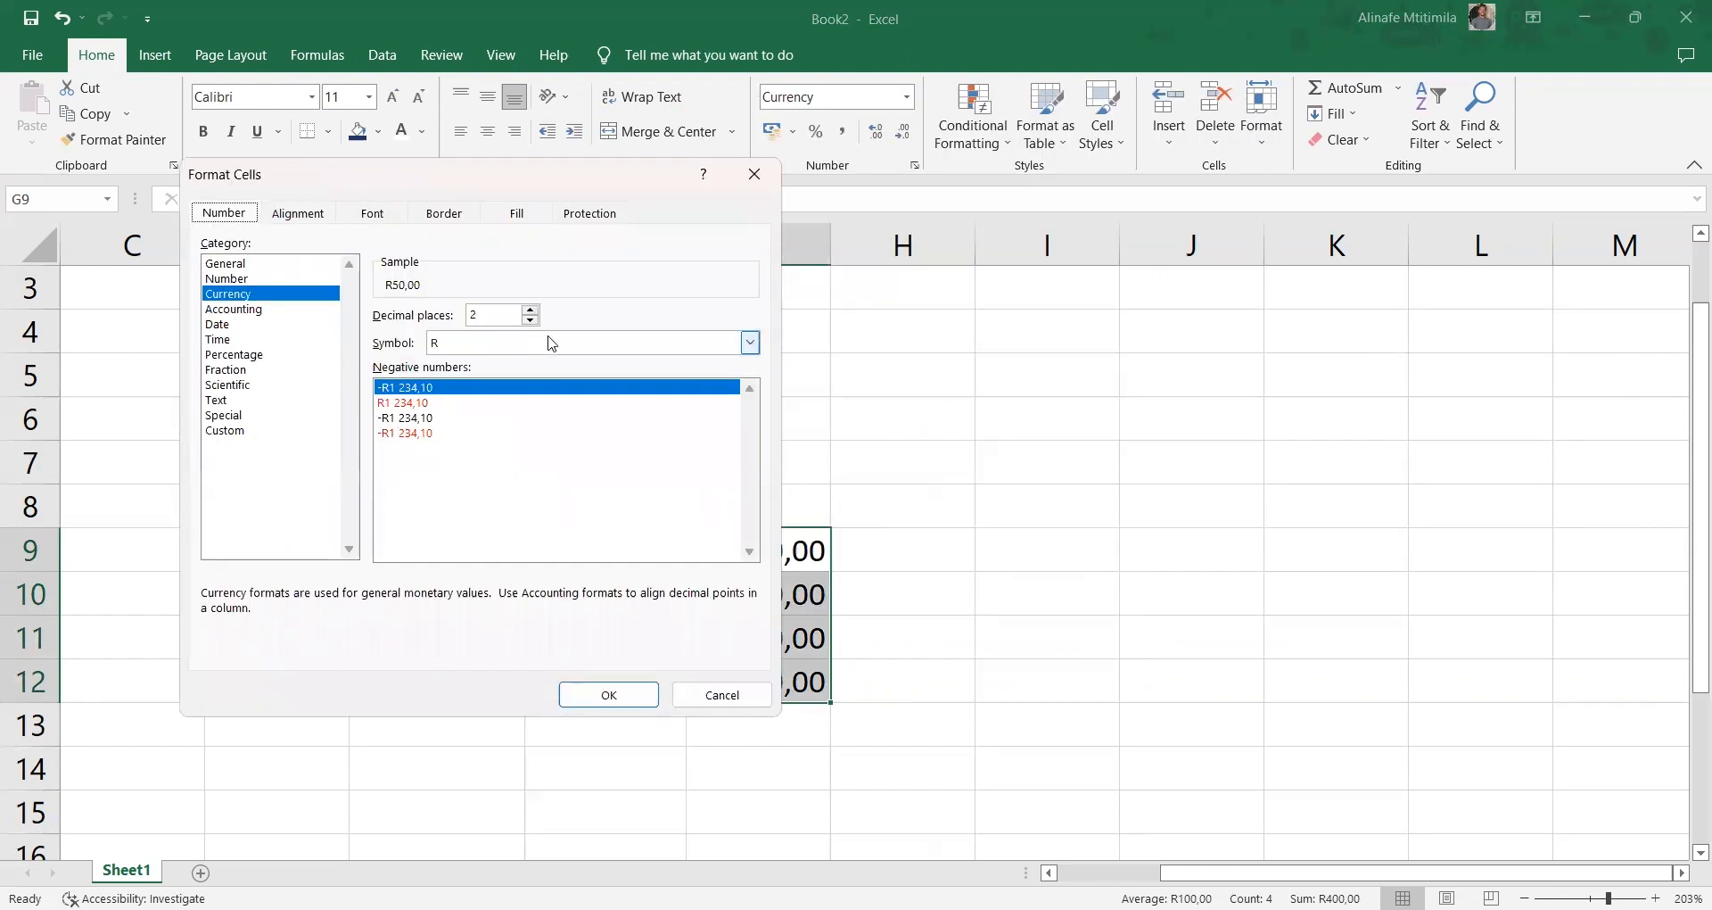
left_click(552, 344)
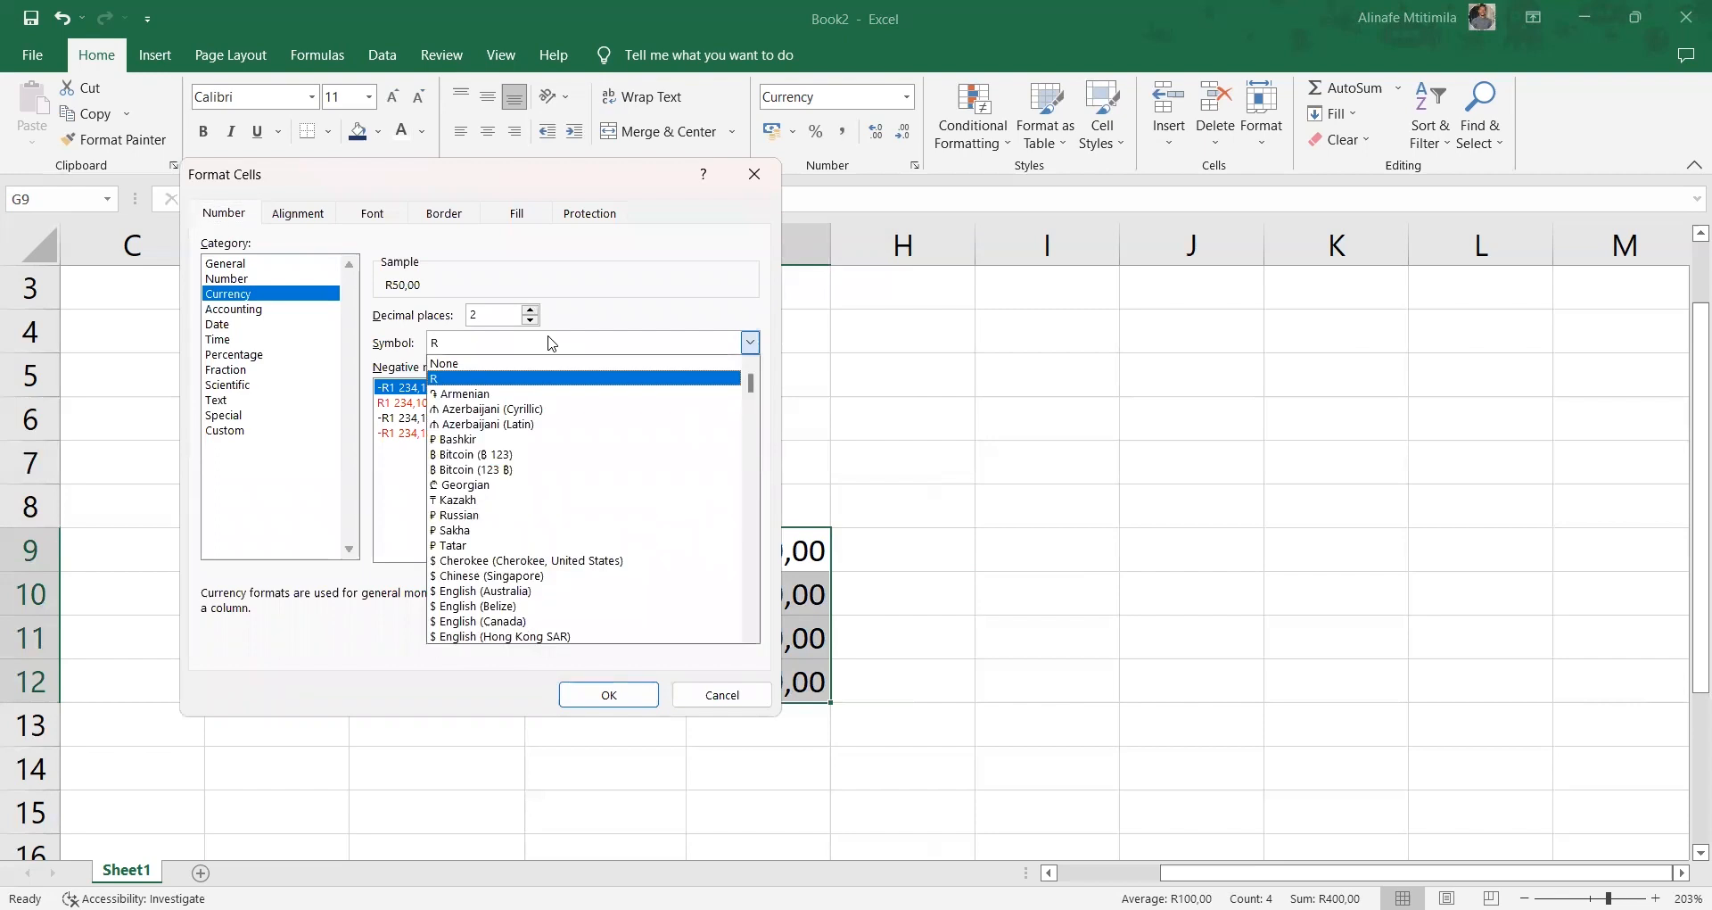
left_click(552, 343)
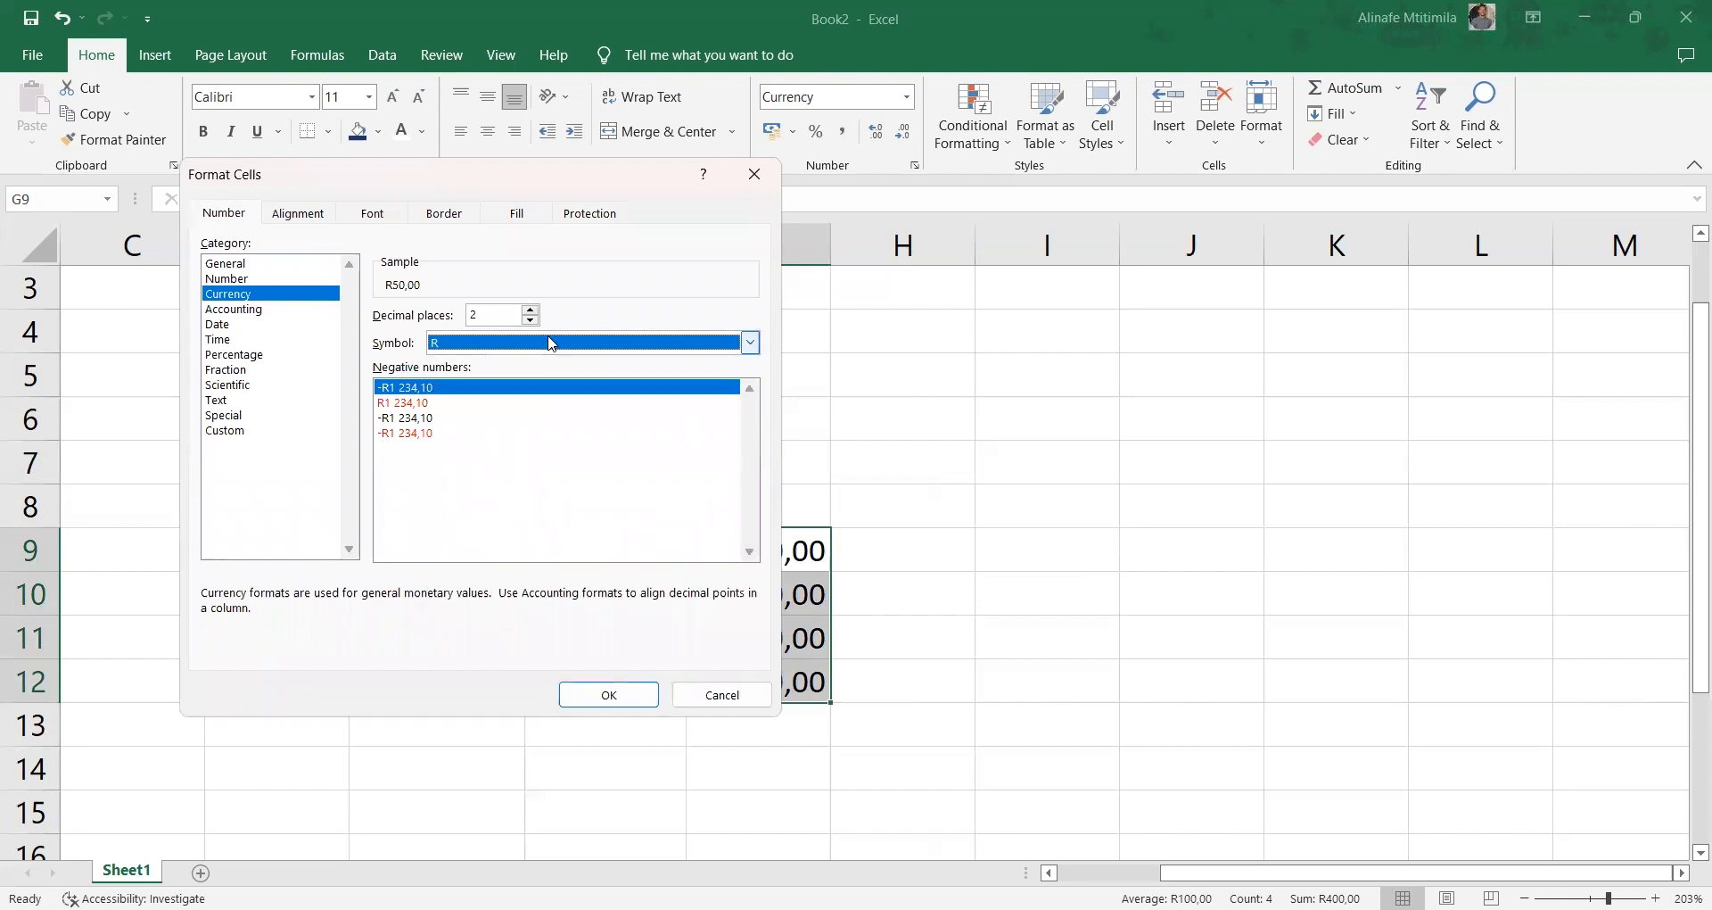
left_click(549, 338)
left_click_drag(750, 384, 744, 582)
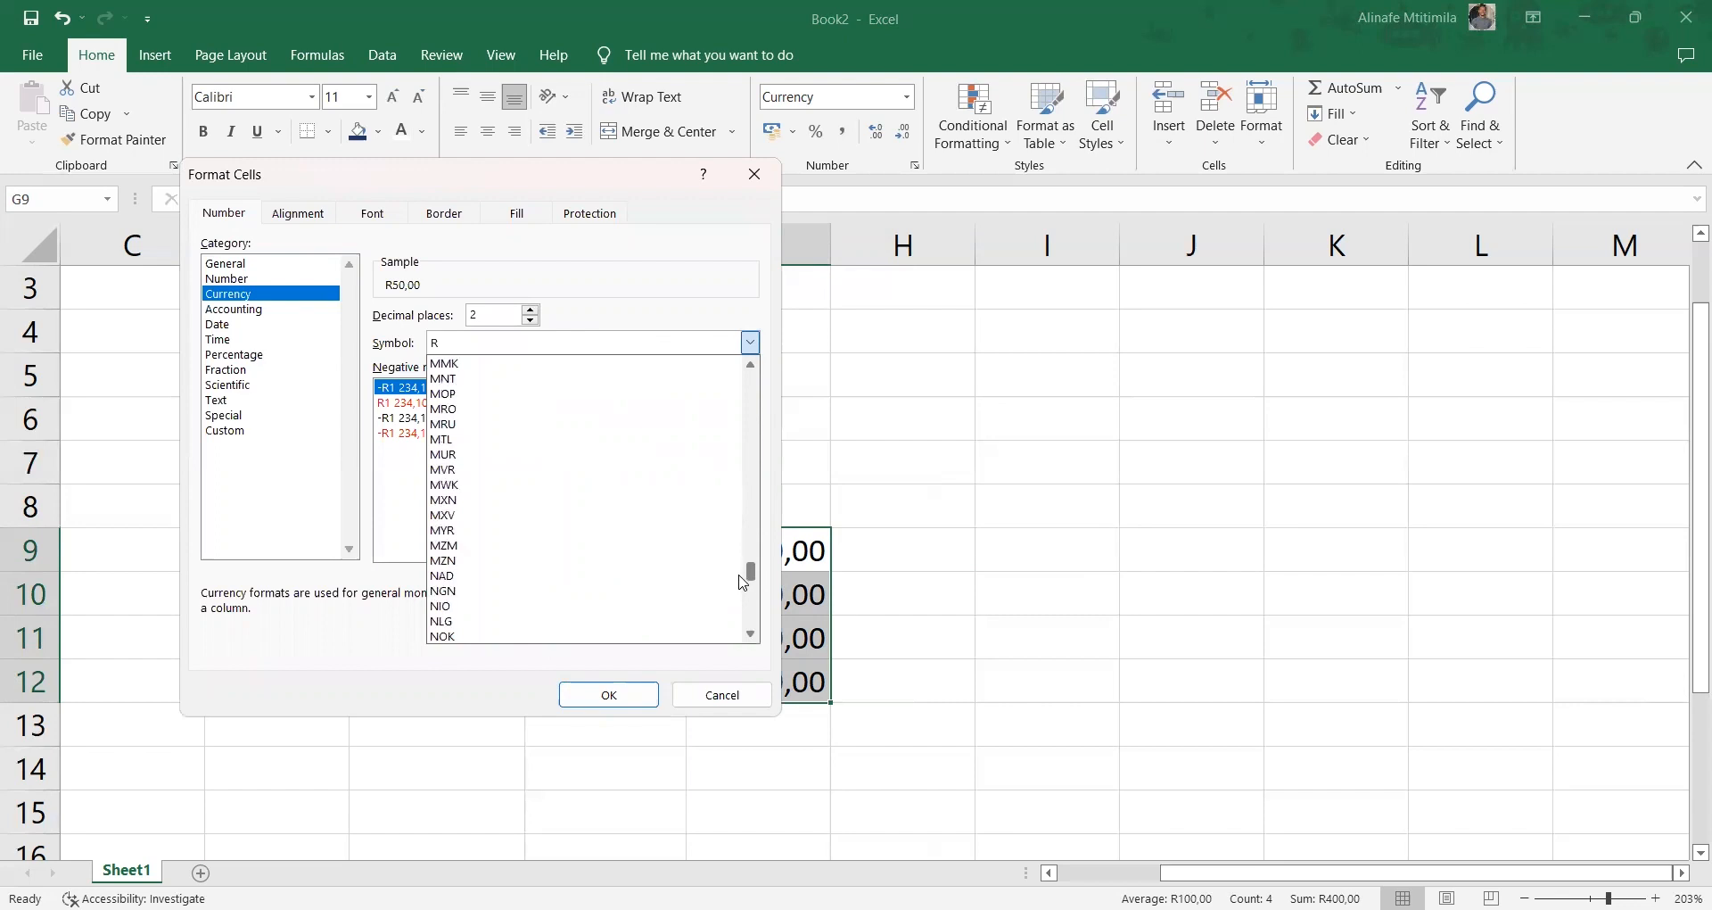
left_click(566, 494)
left_click(615, 695)
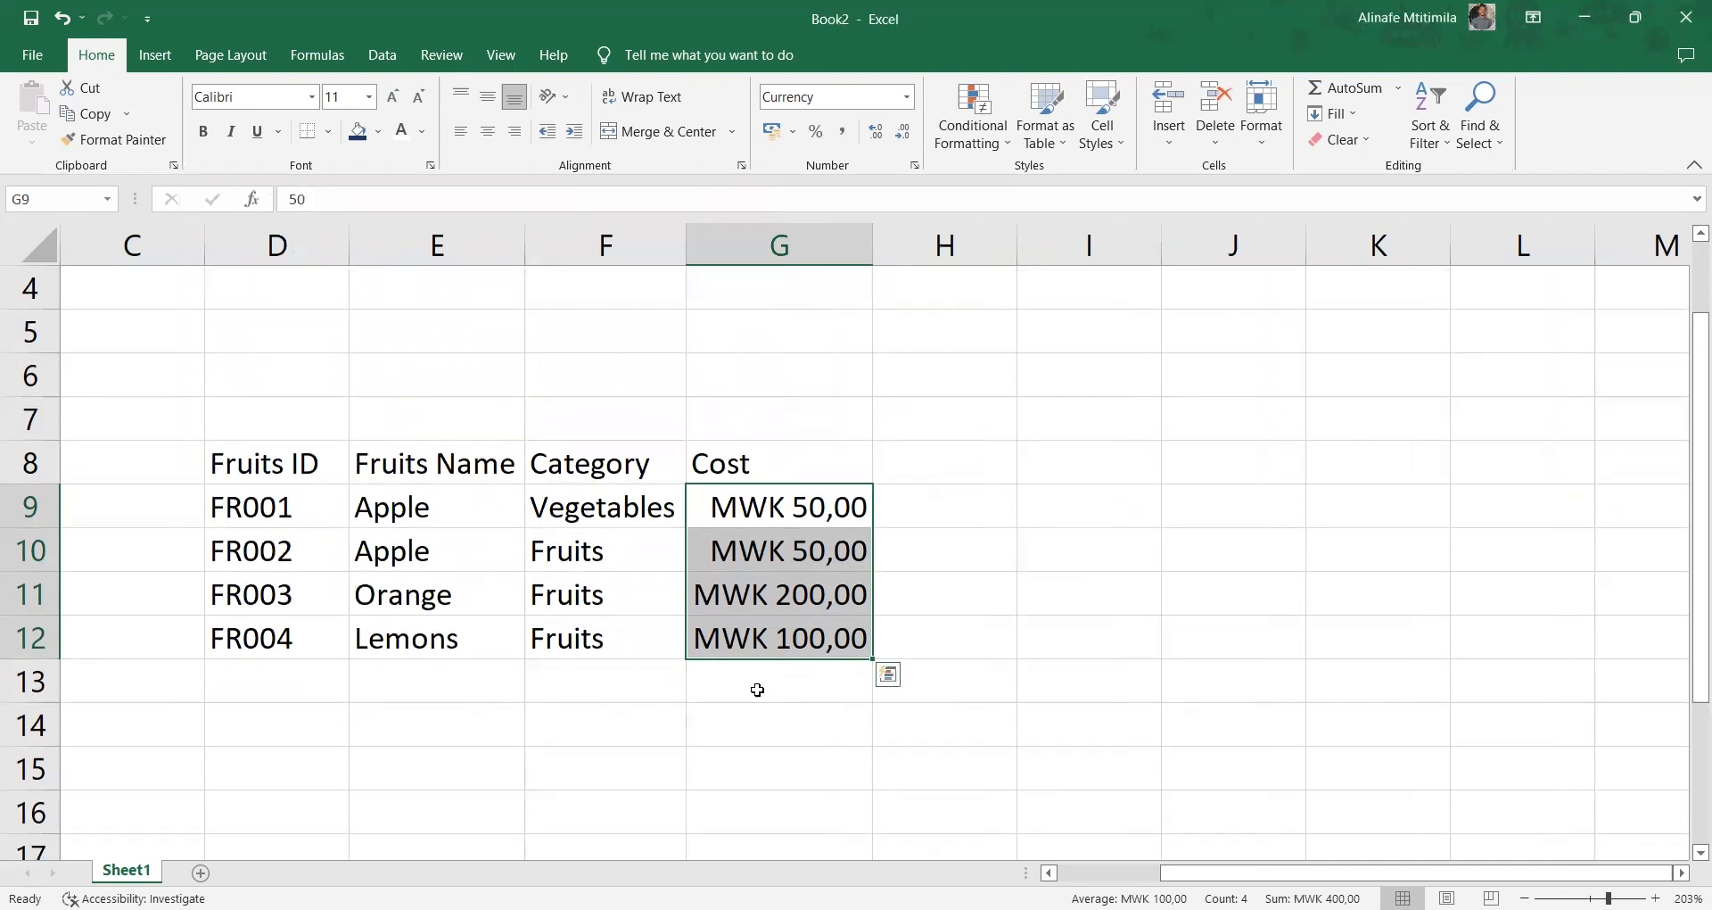
Enter the label Total in F14, below the Category column
scroll(761, 688, "down", 1)
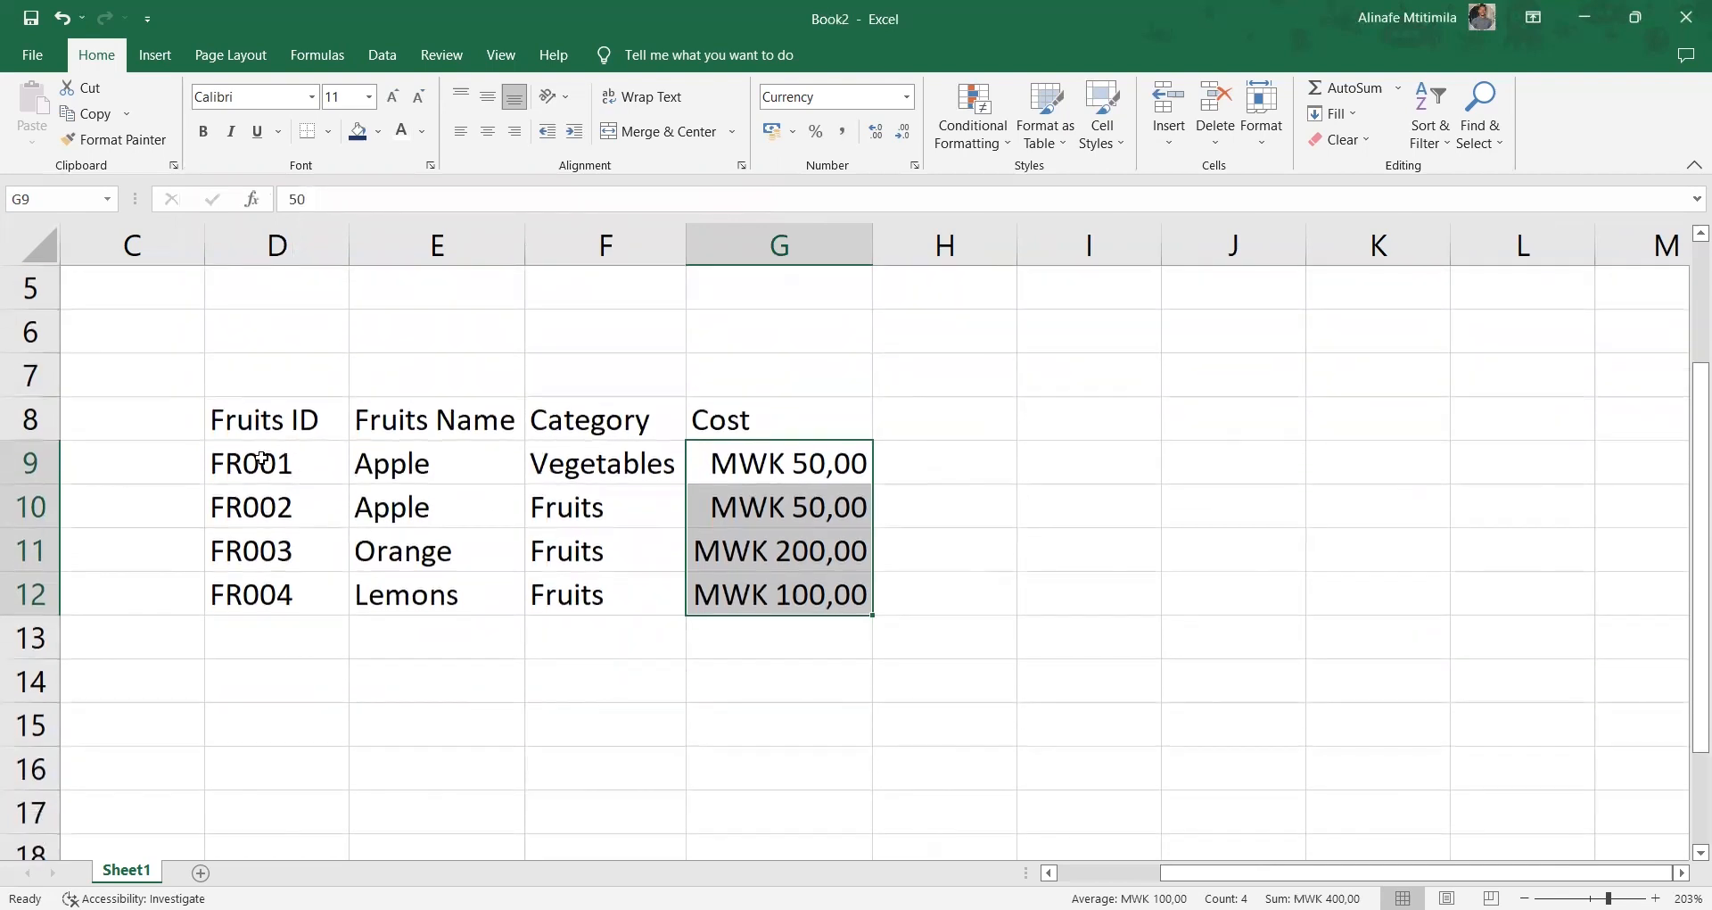
left_click(248, 471)
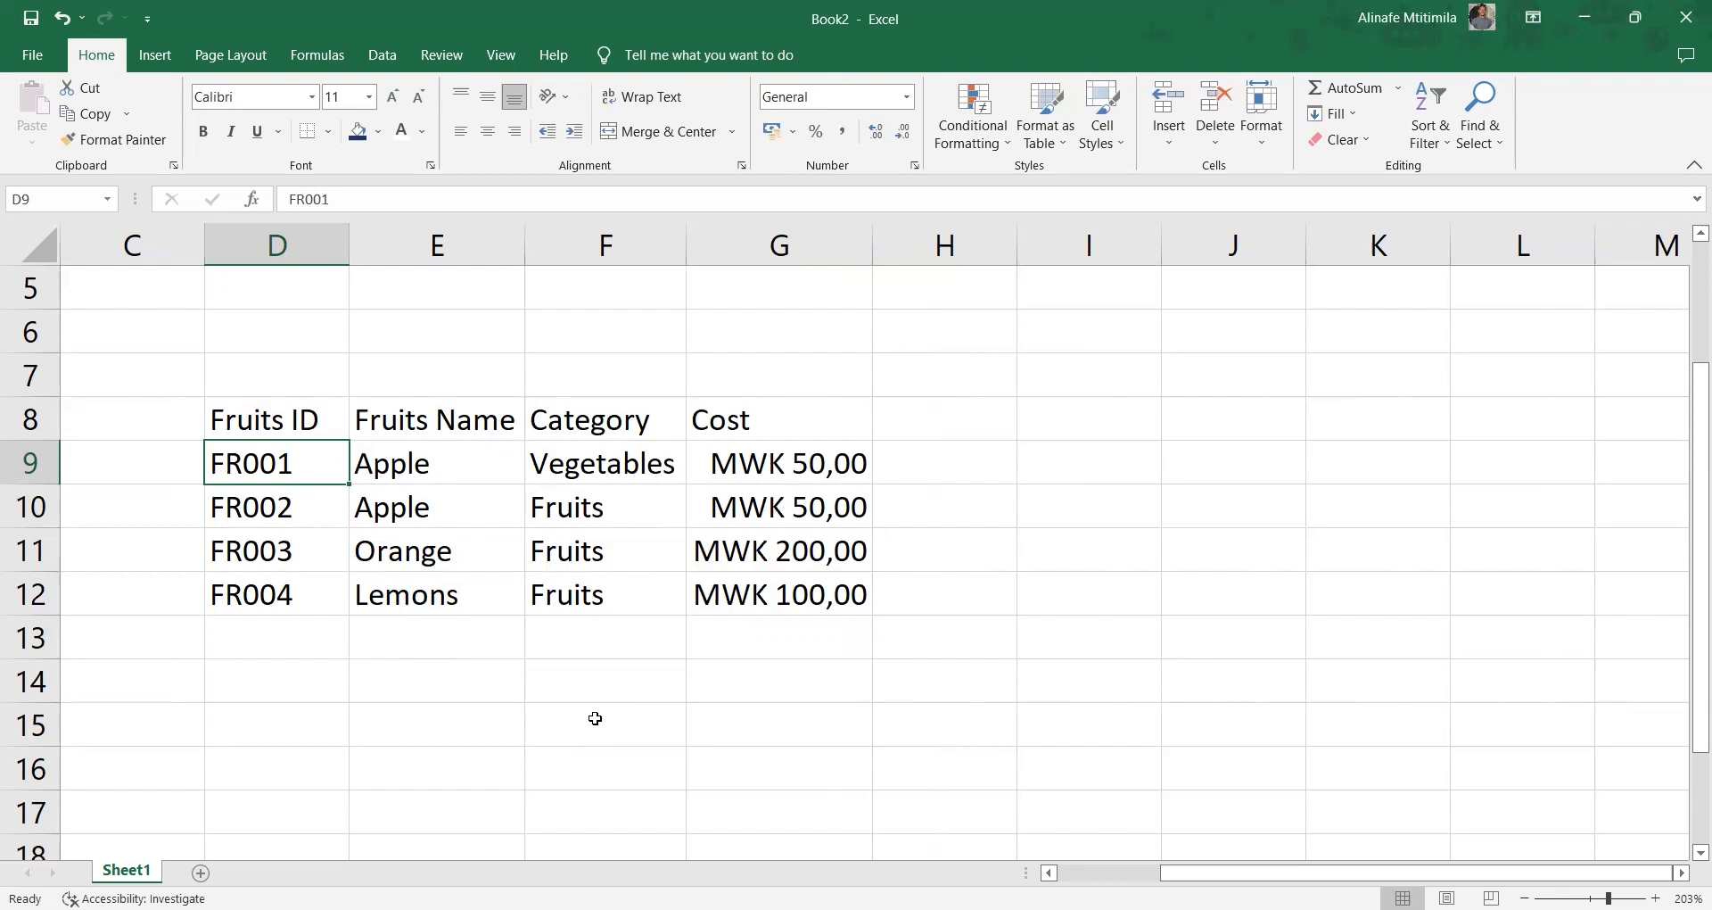
left_click(580, 686)
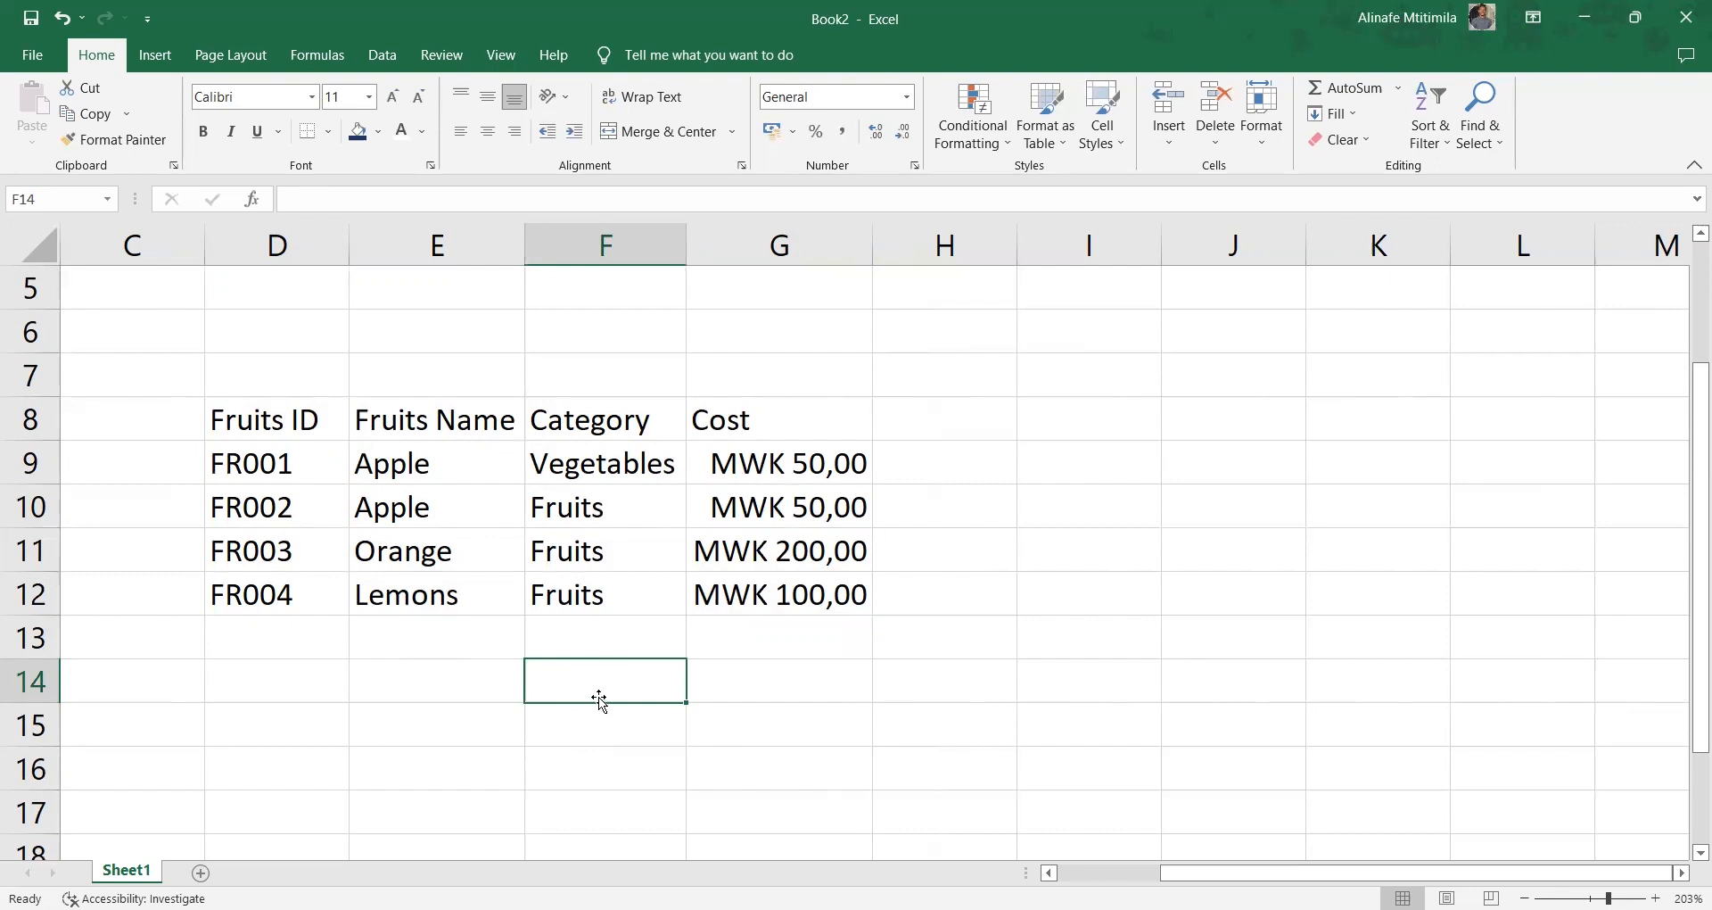
type("Total")
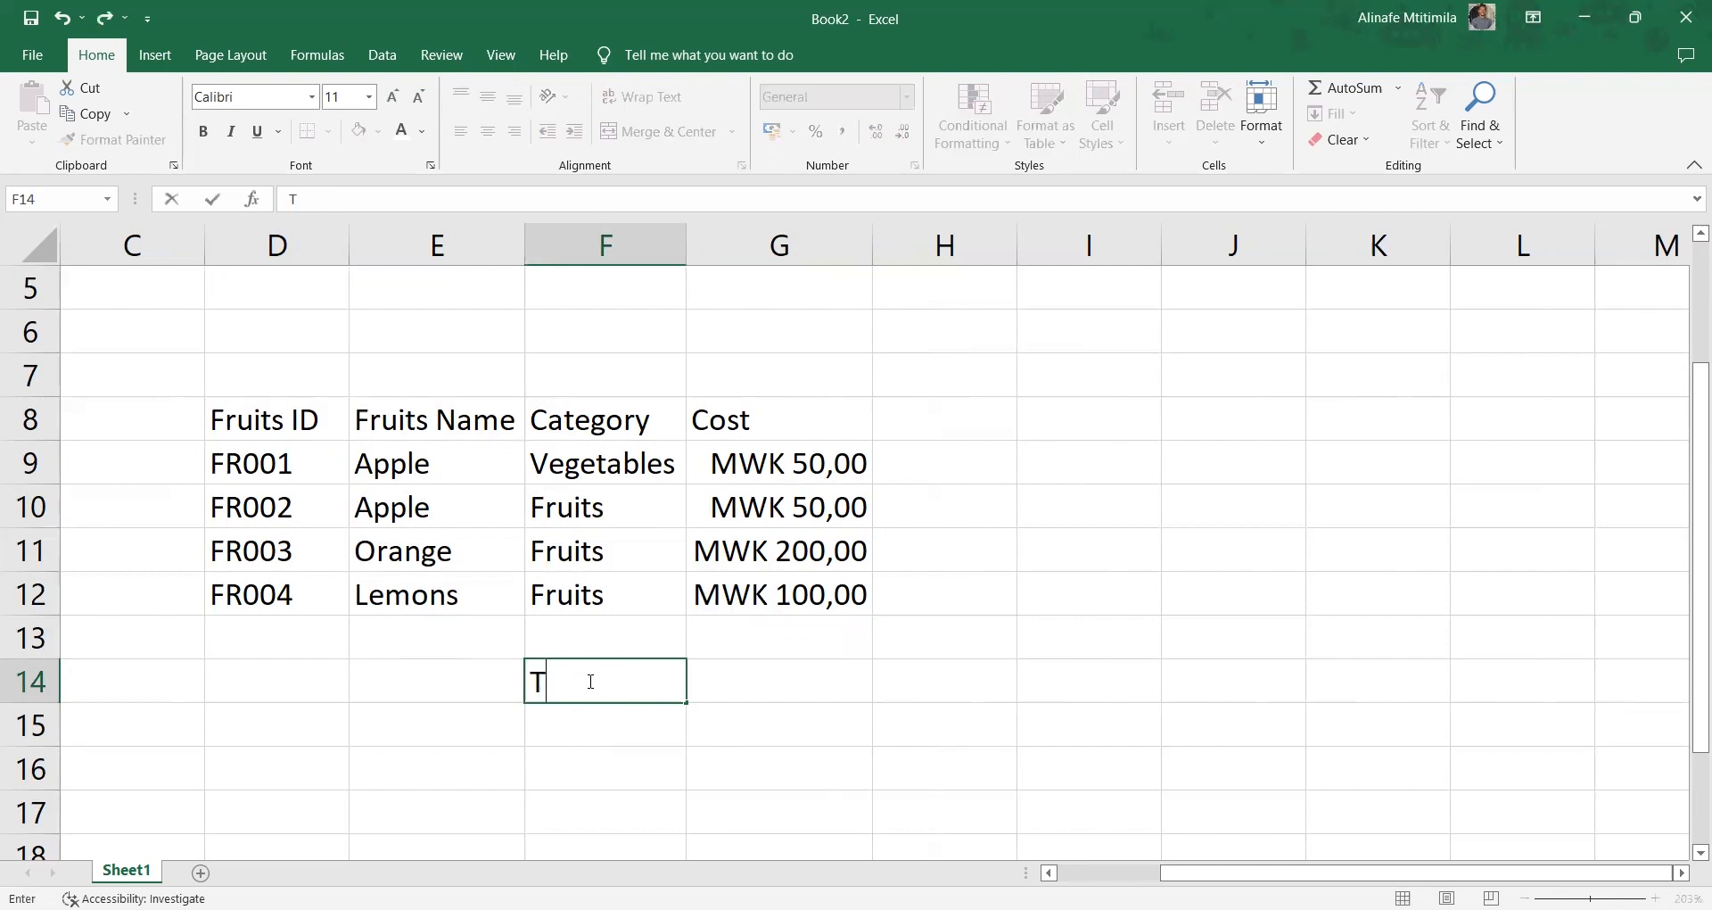
Sum the costs in G14 with AutoSum, using the range G9:G12
left_click(768, 684)
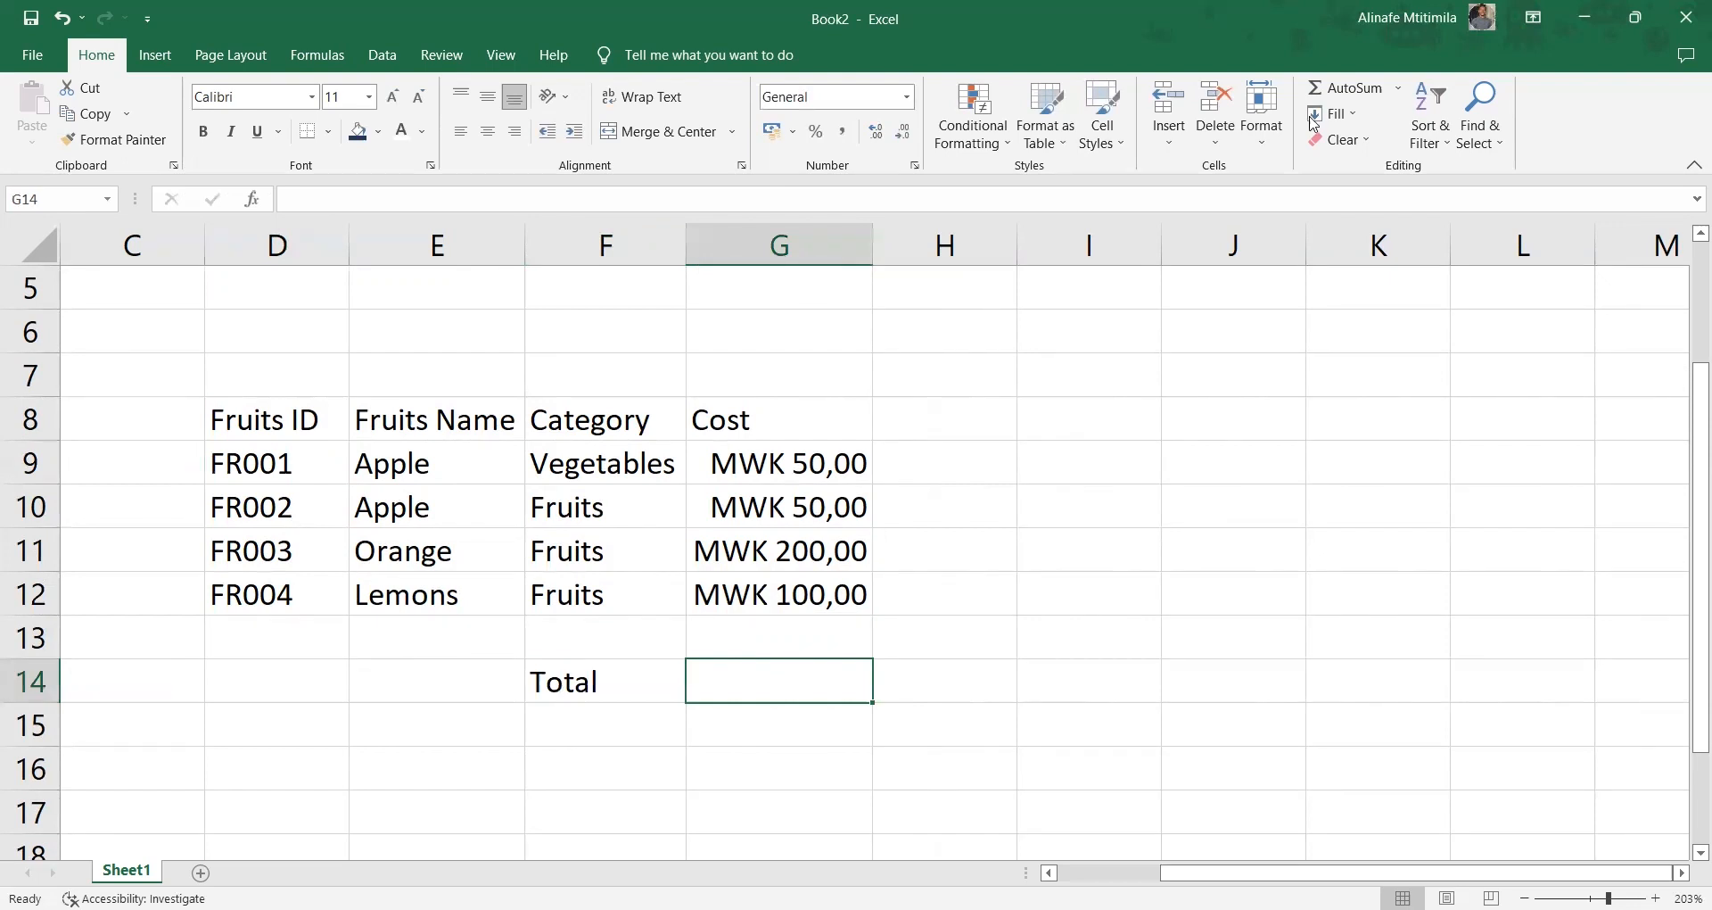
left_click(1349, 93)
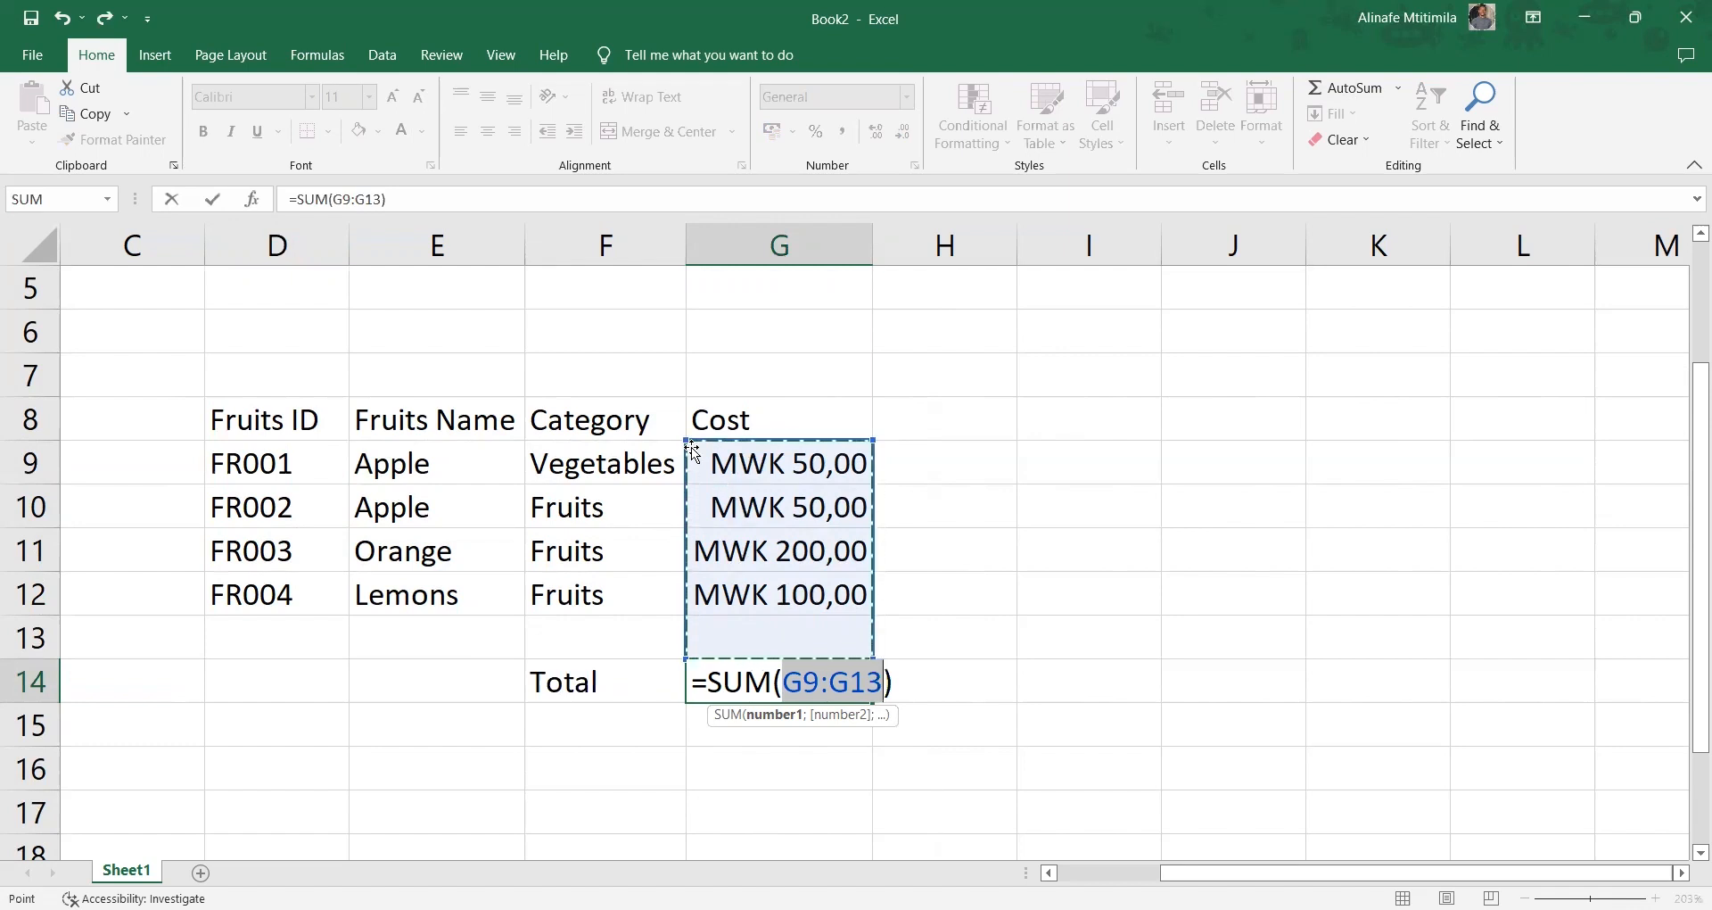
left_click(943, 520)
left_click(1002, 562)
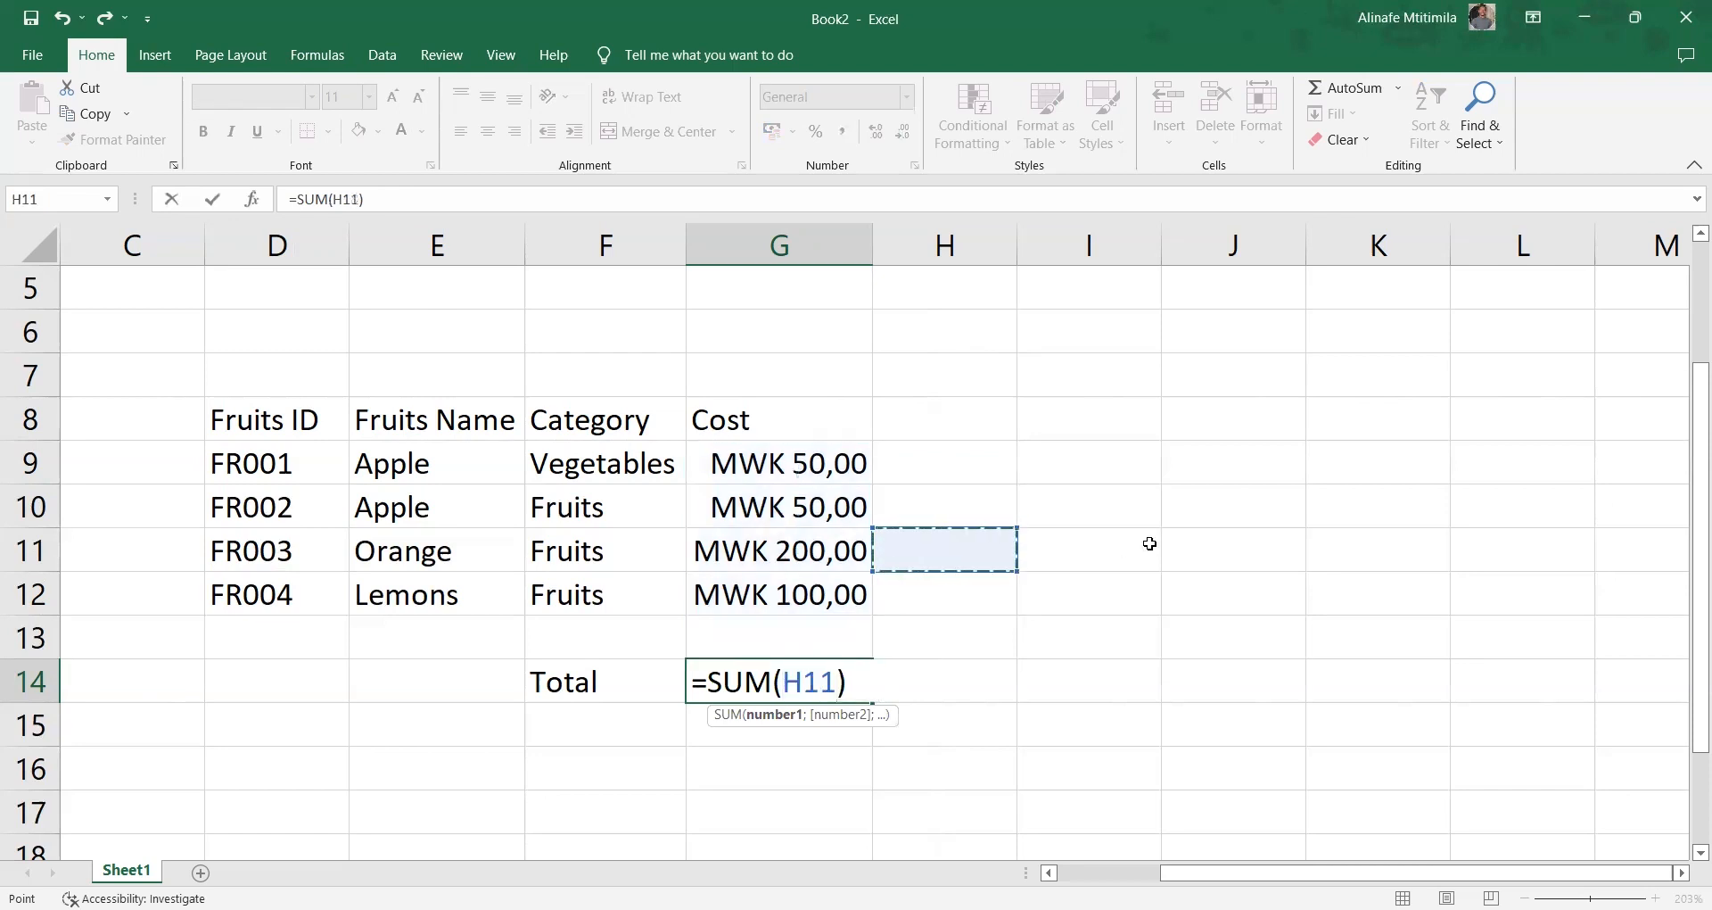
left_click(1150, 543)
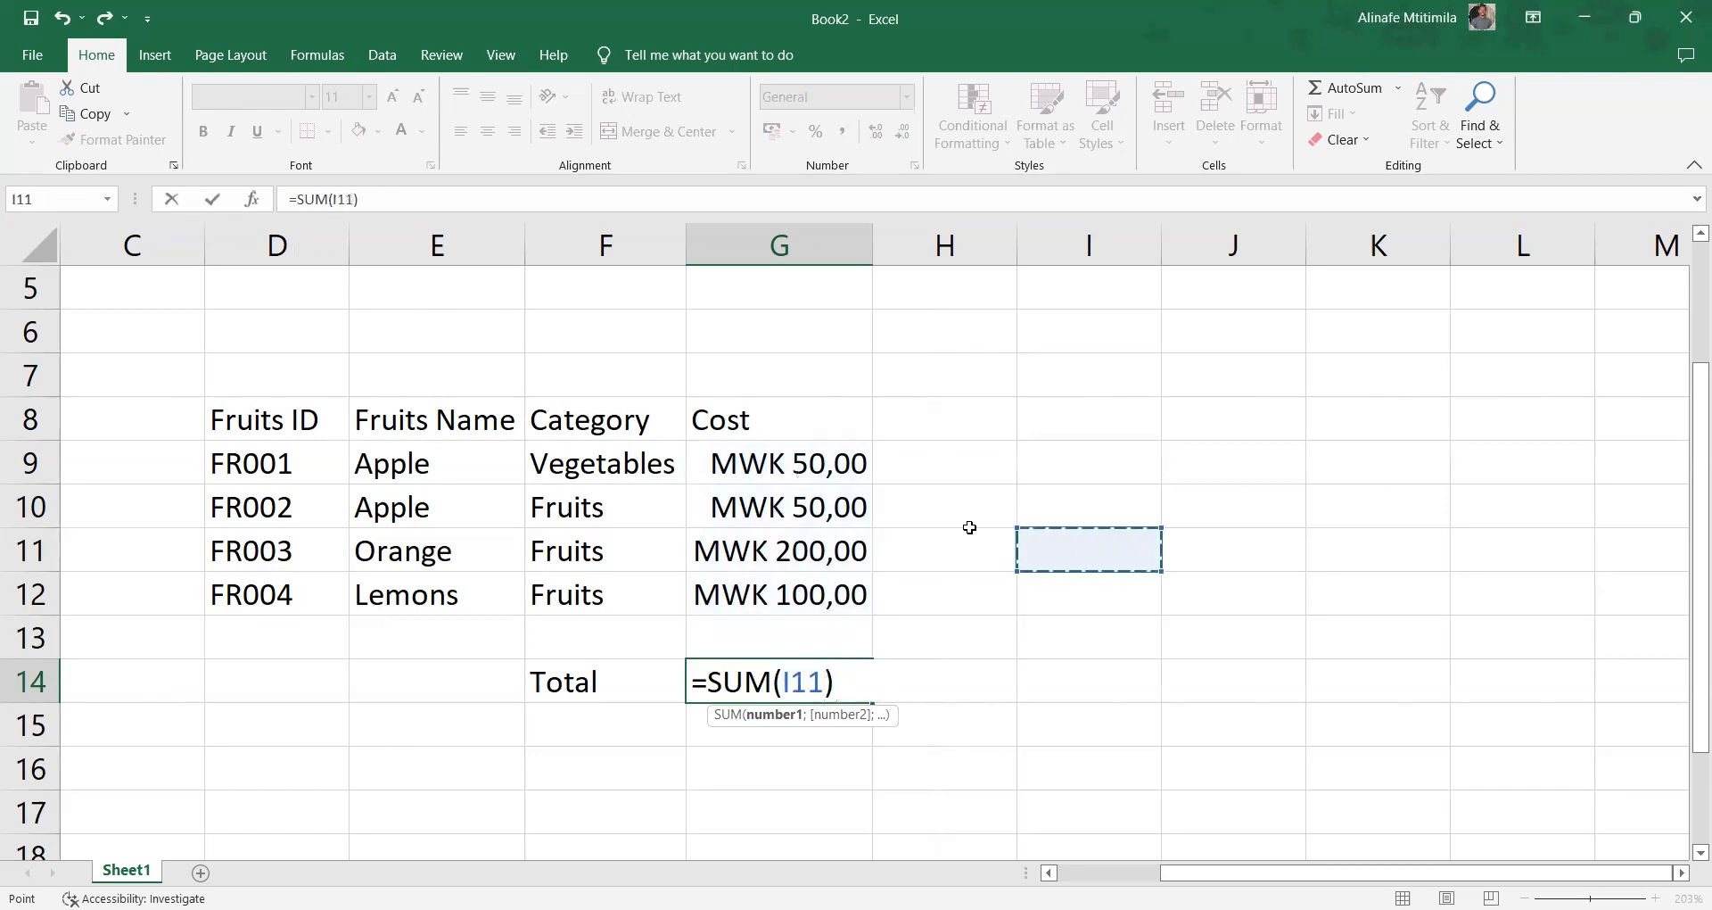
left_click(700, 459)
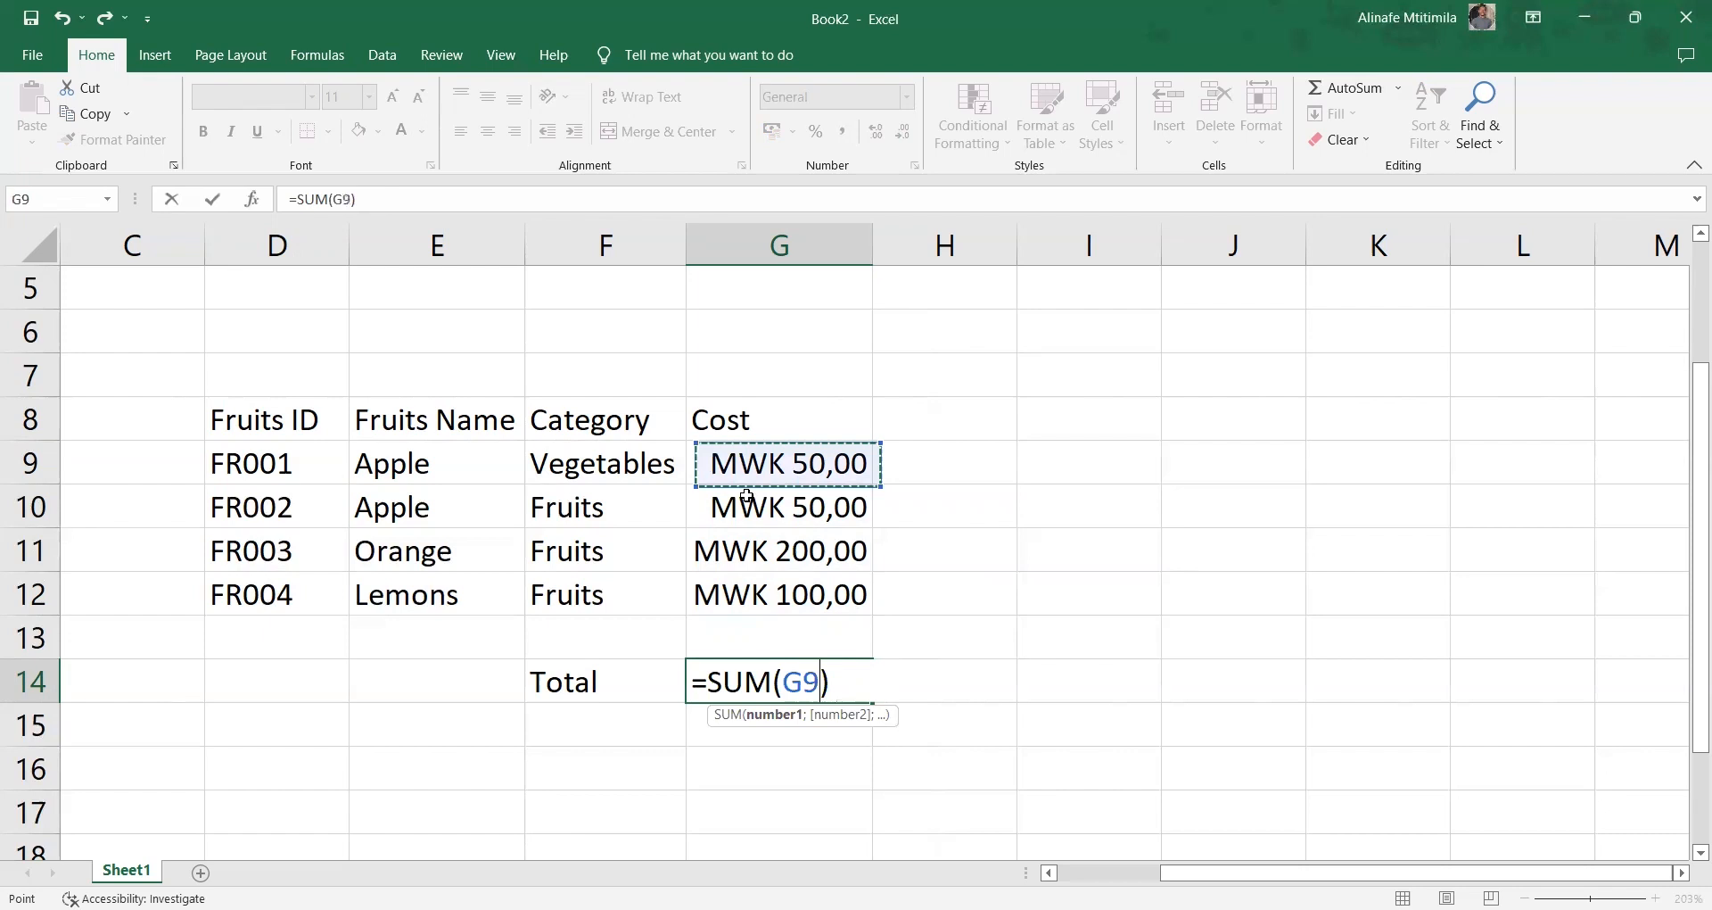
left_click(851, 594, "shift")
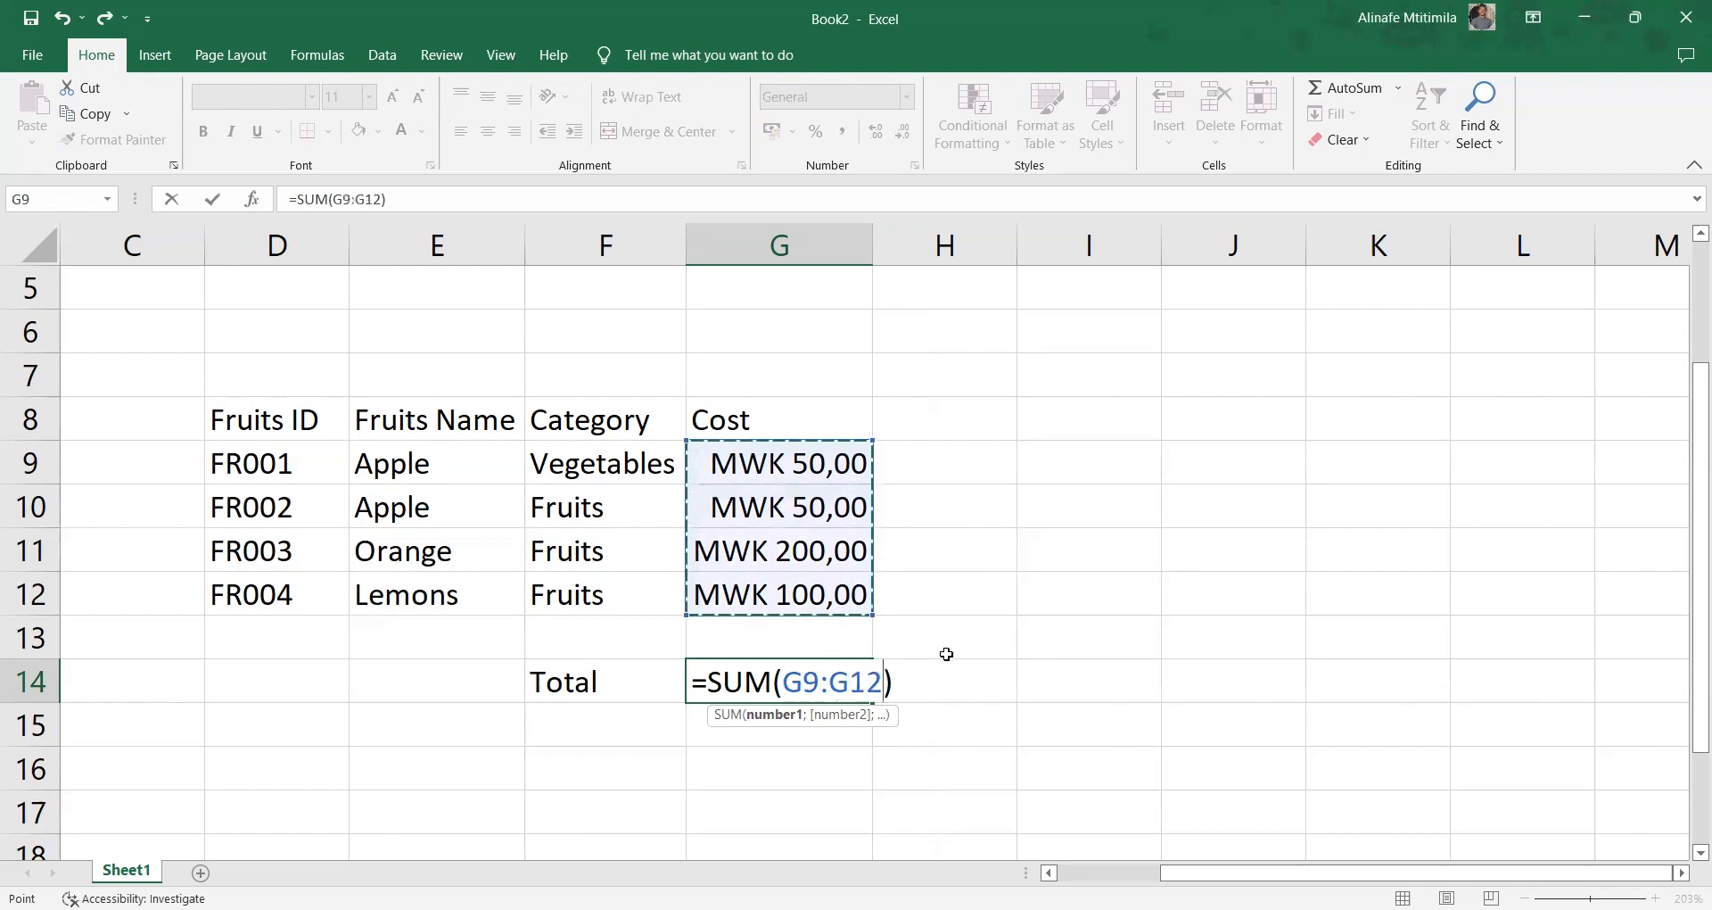
key("Return")
left_click(928, 709)
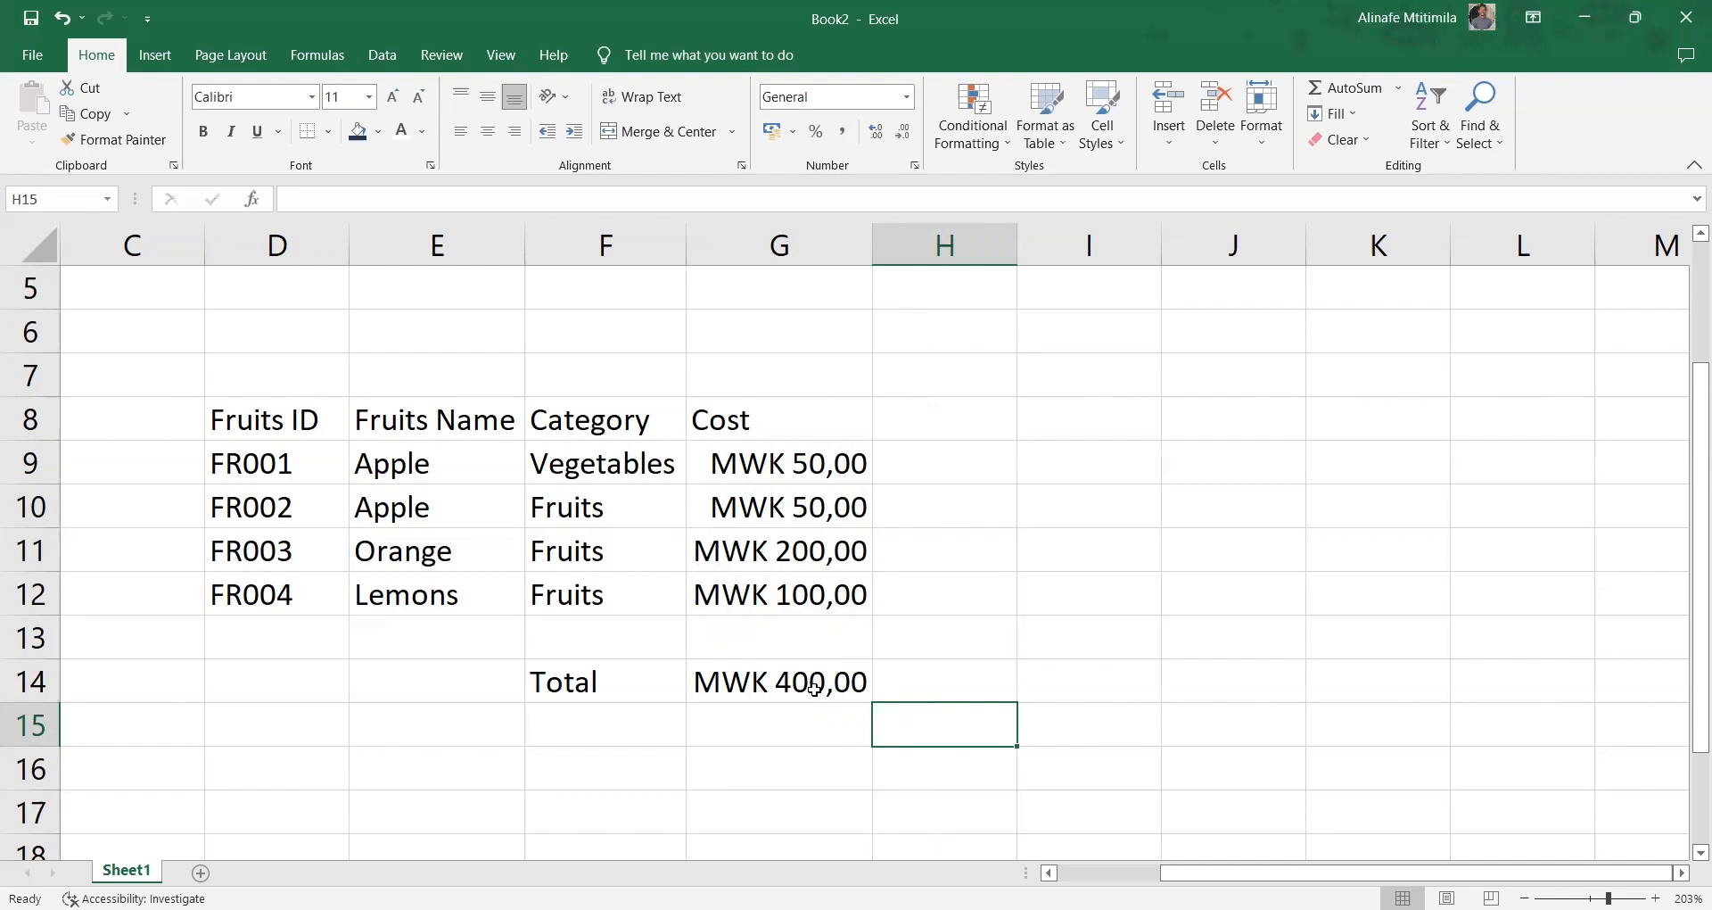
Change the cost of fruit FR001 in G9 to 600
left_click(807, 454)
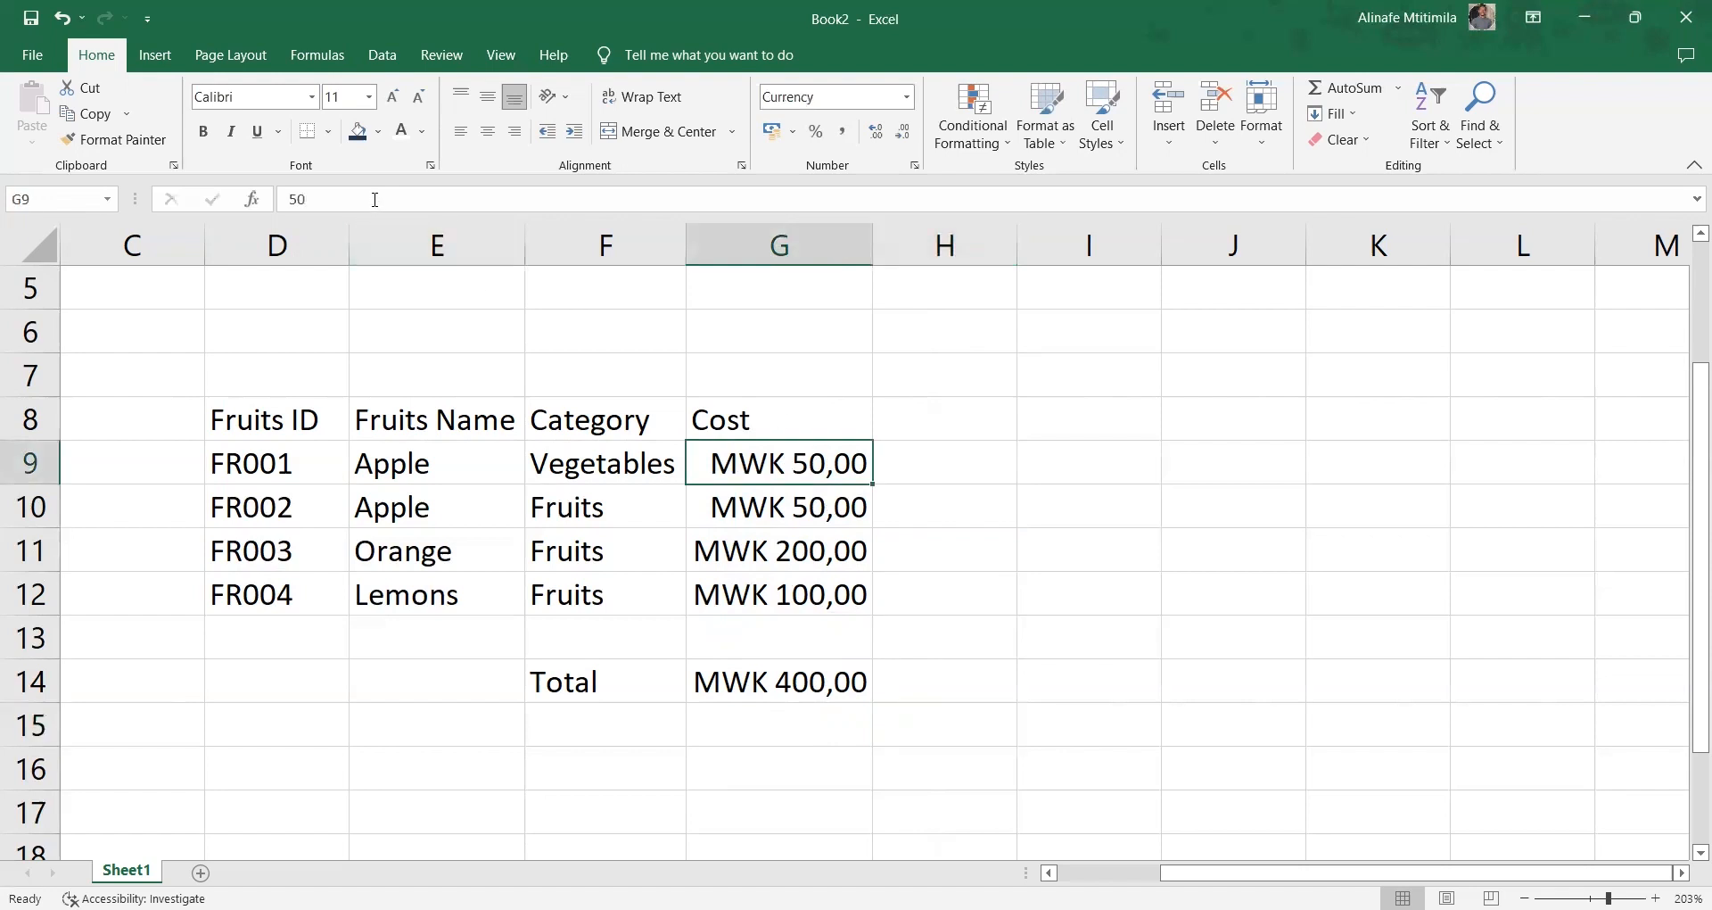
double_click(272, 198)
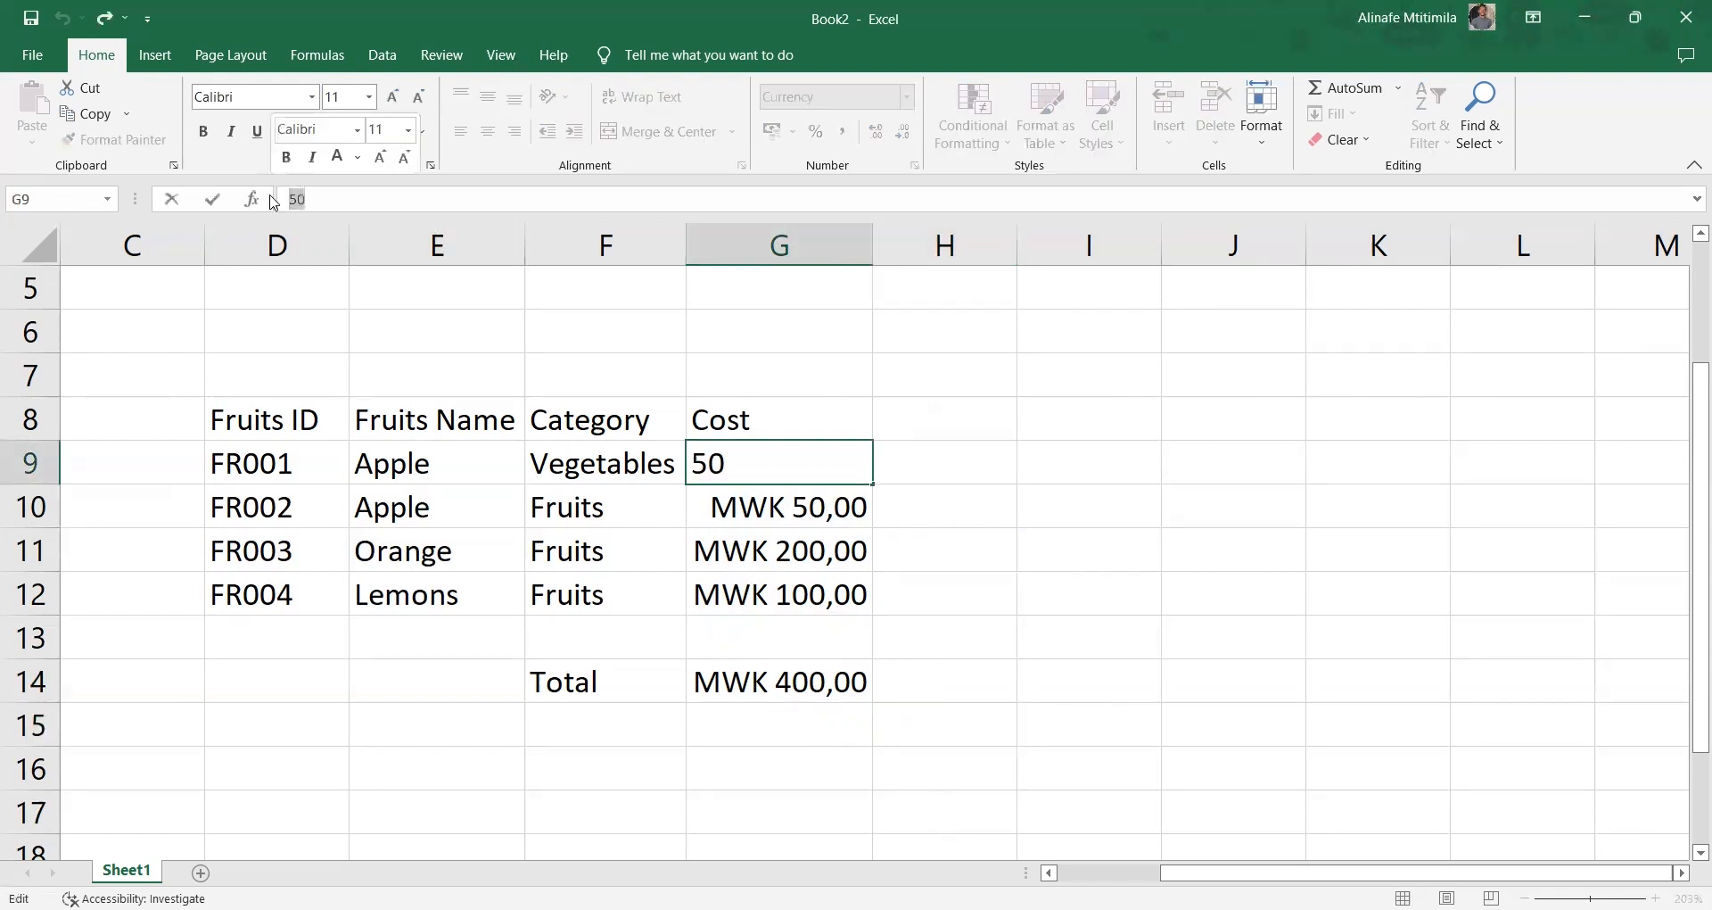
type("600")
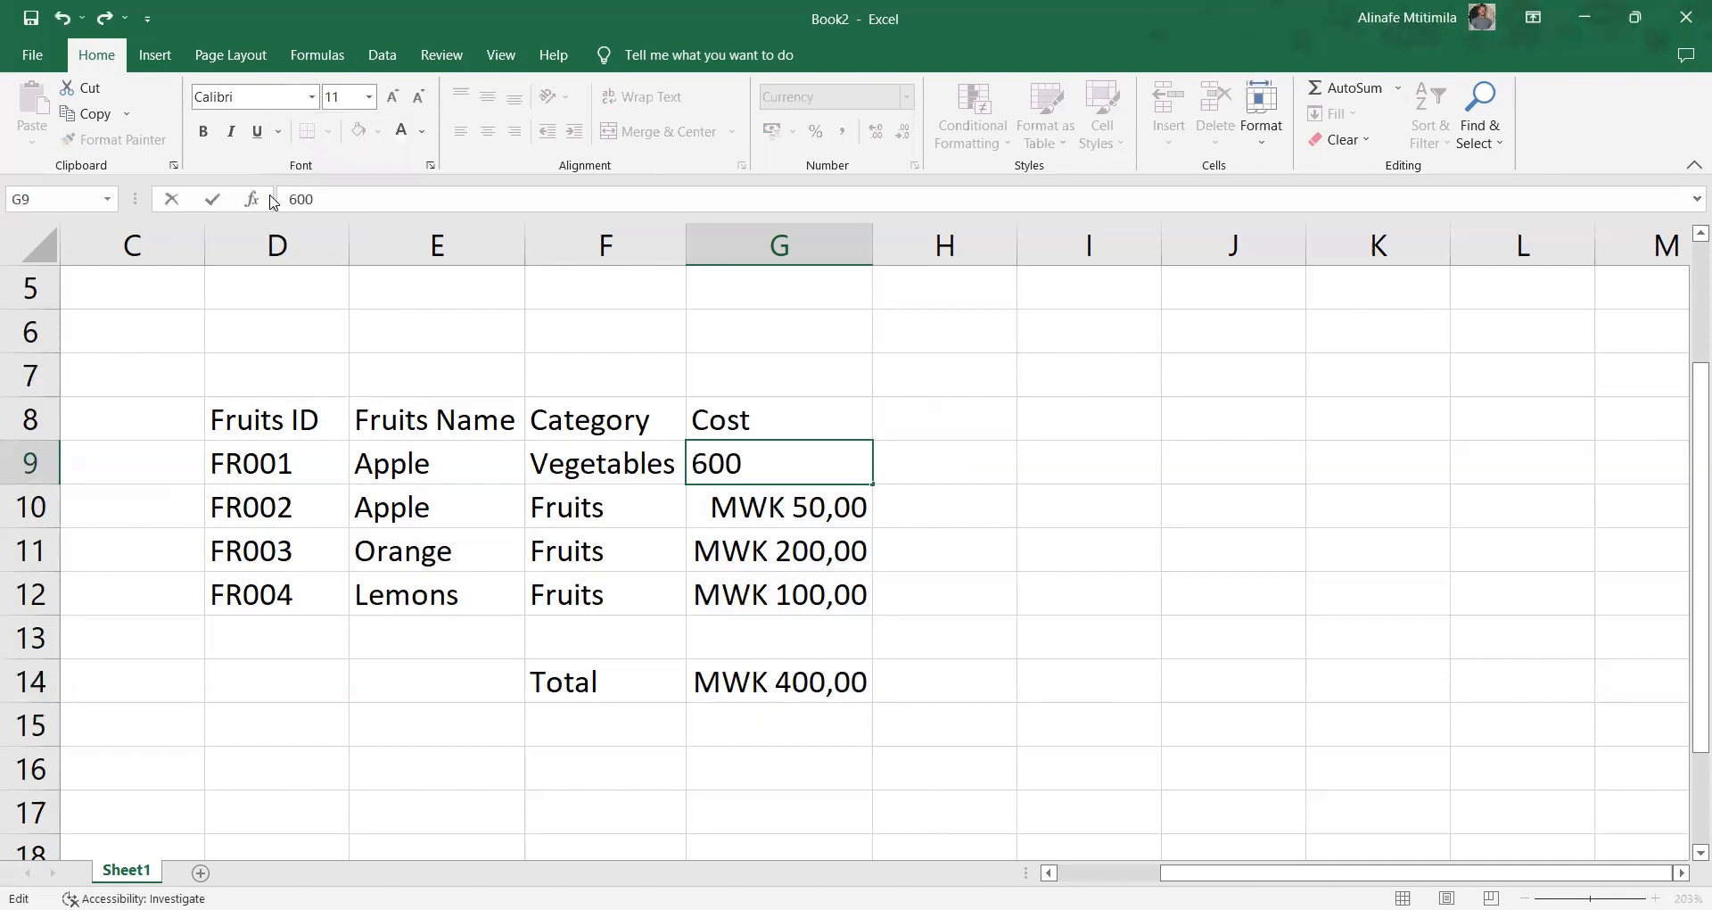
key("Return")
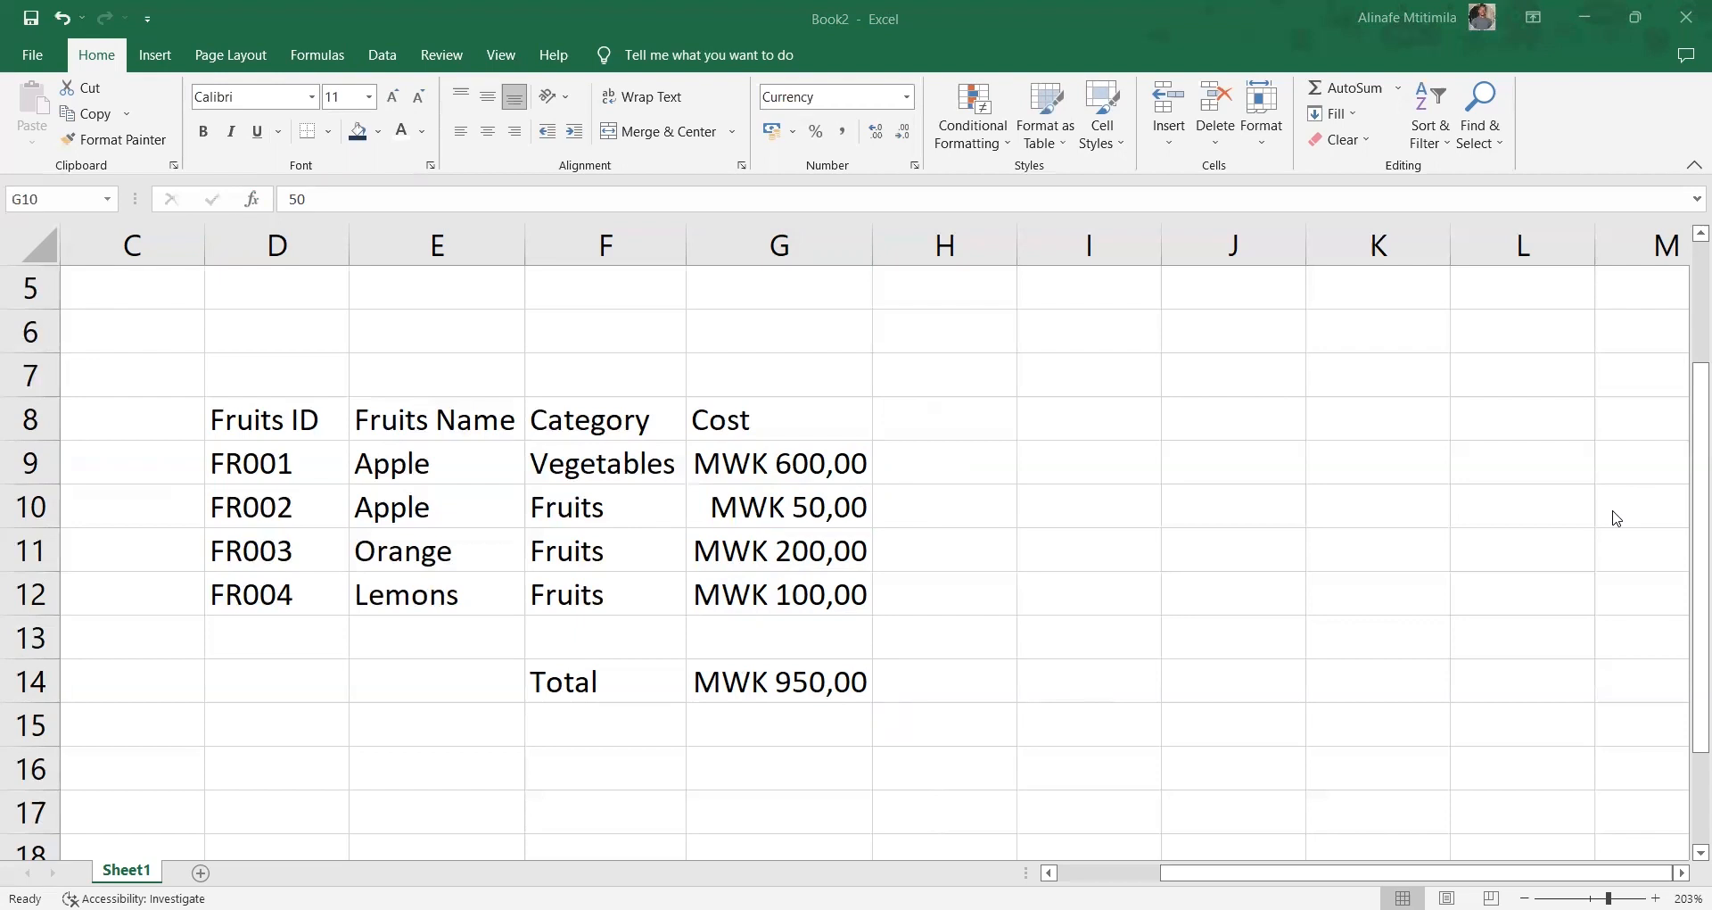
Enter January in the empty cell I18, below and beside the fruits table
scroll(1177, 642, "down", 2)
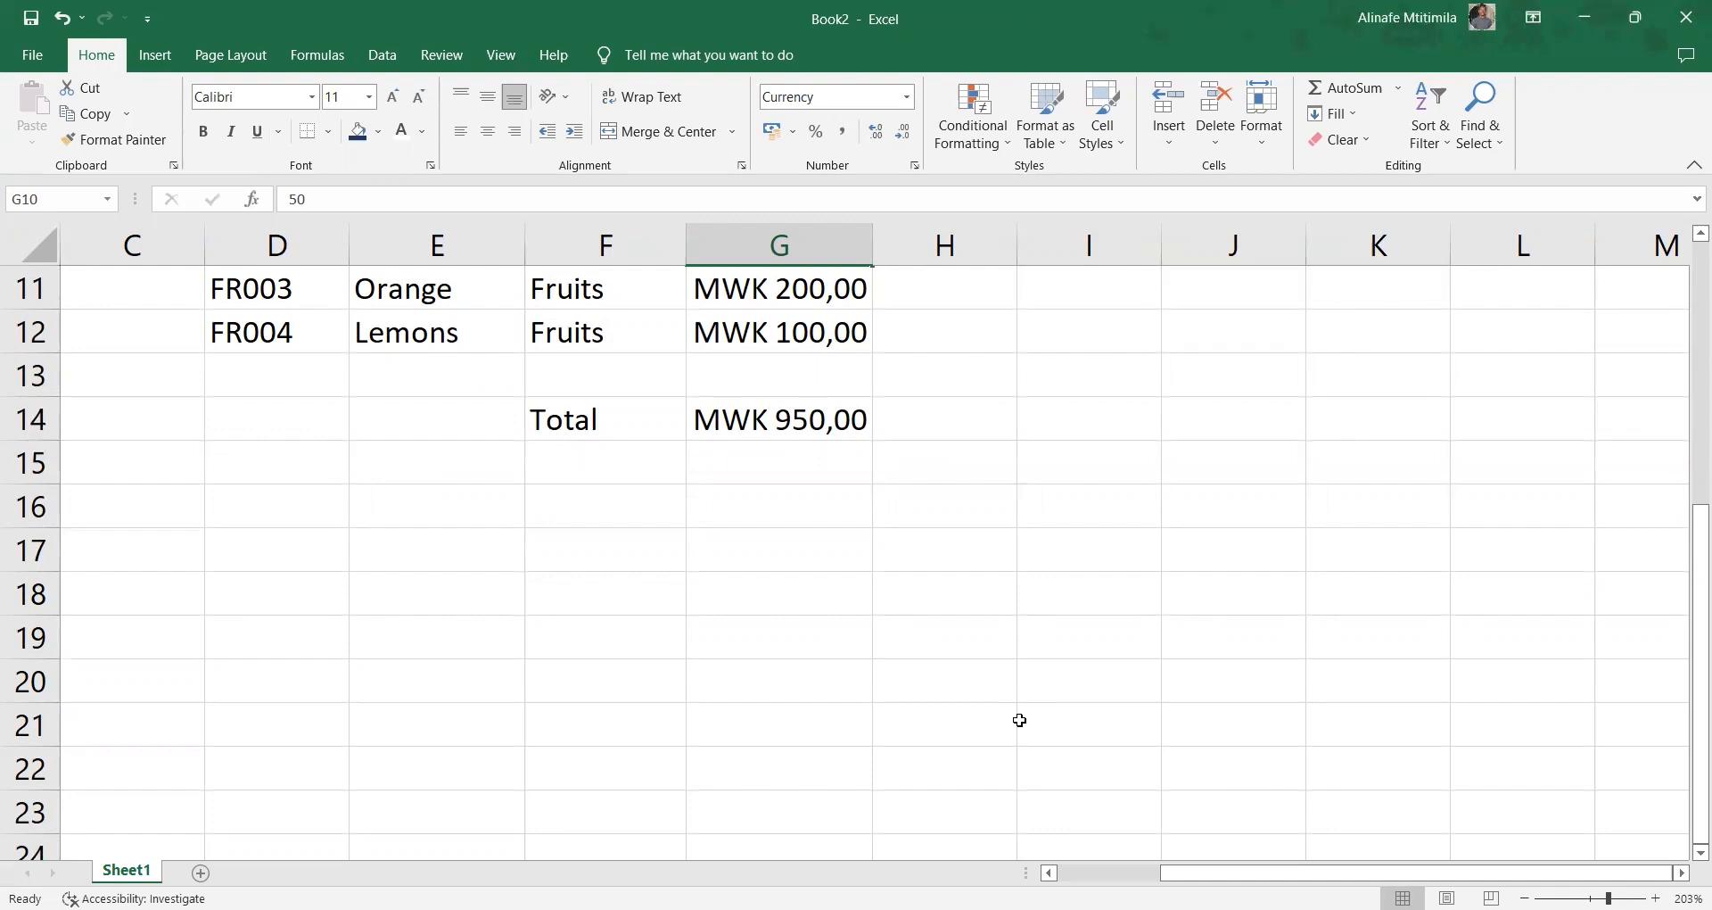
left_click(1135, 614)
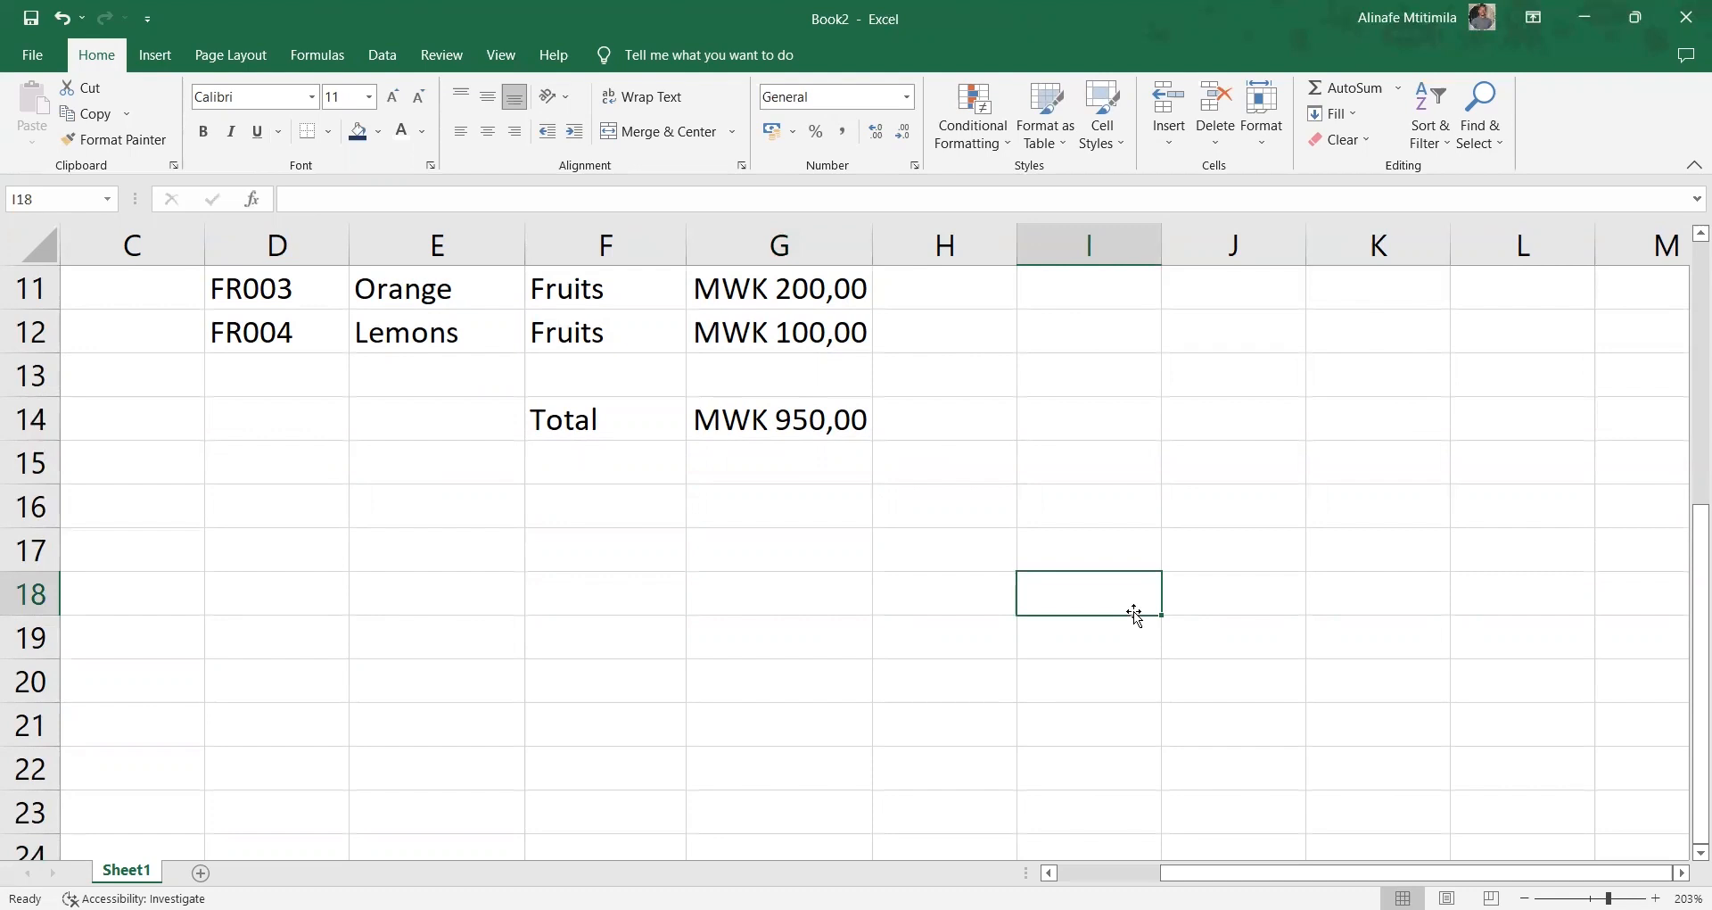
type("Janu")
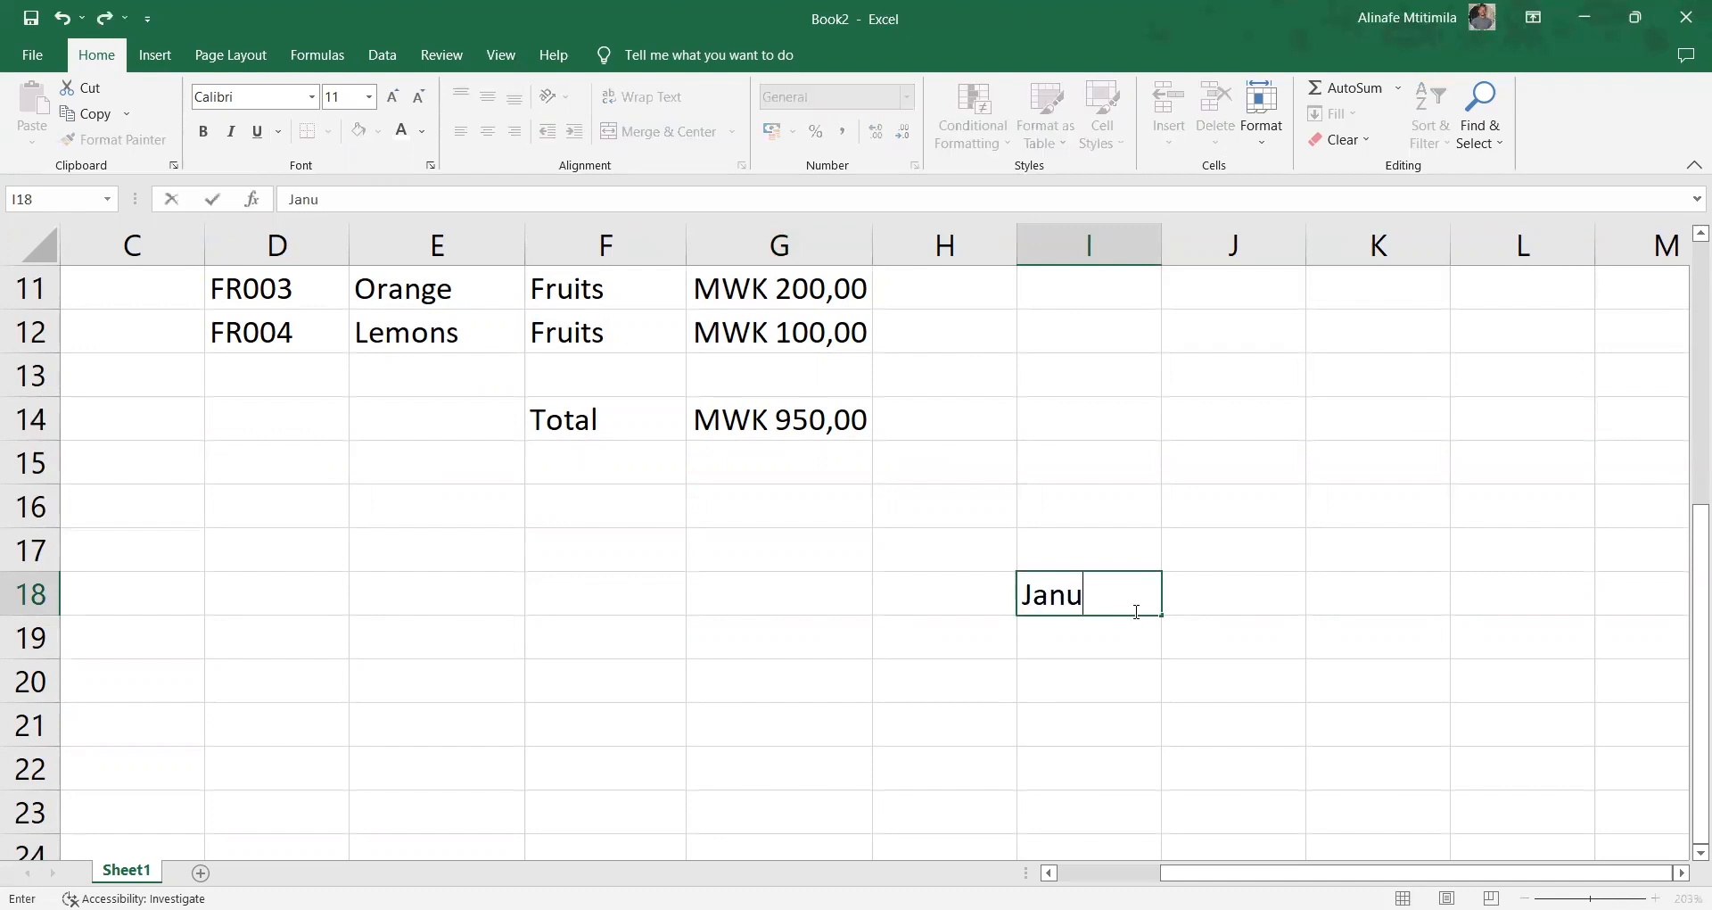
type("ary")
left_click(1269, 585)
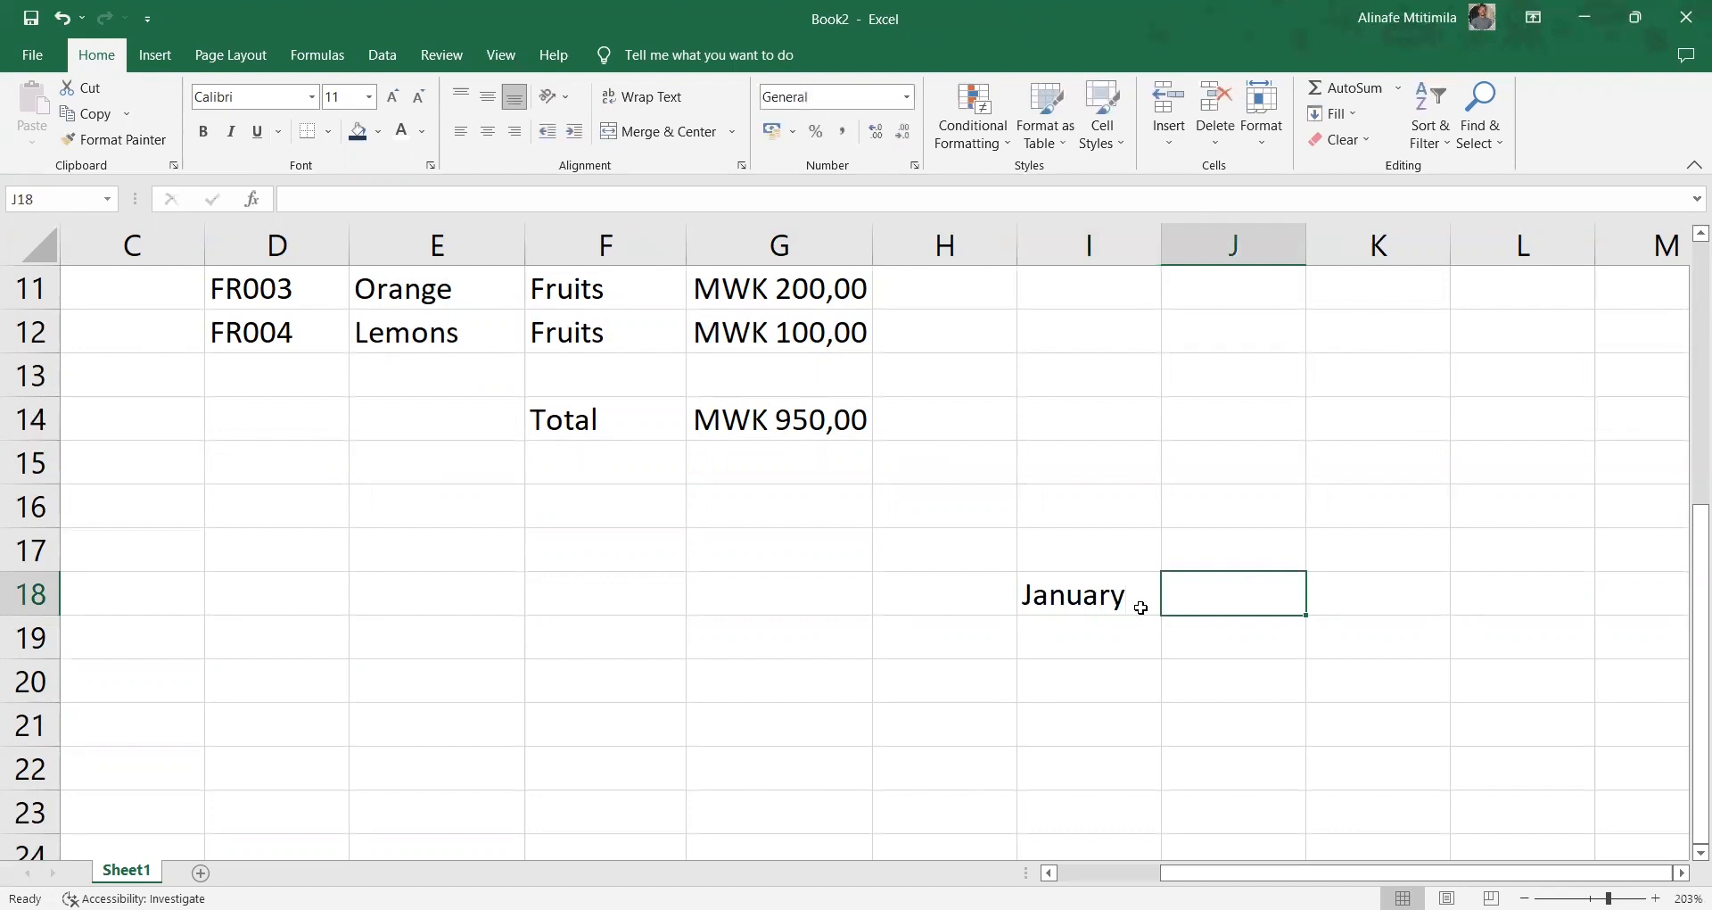
Auto-fill the month names from I18 down to I28, ending with November
left_click(1140, 608)
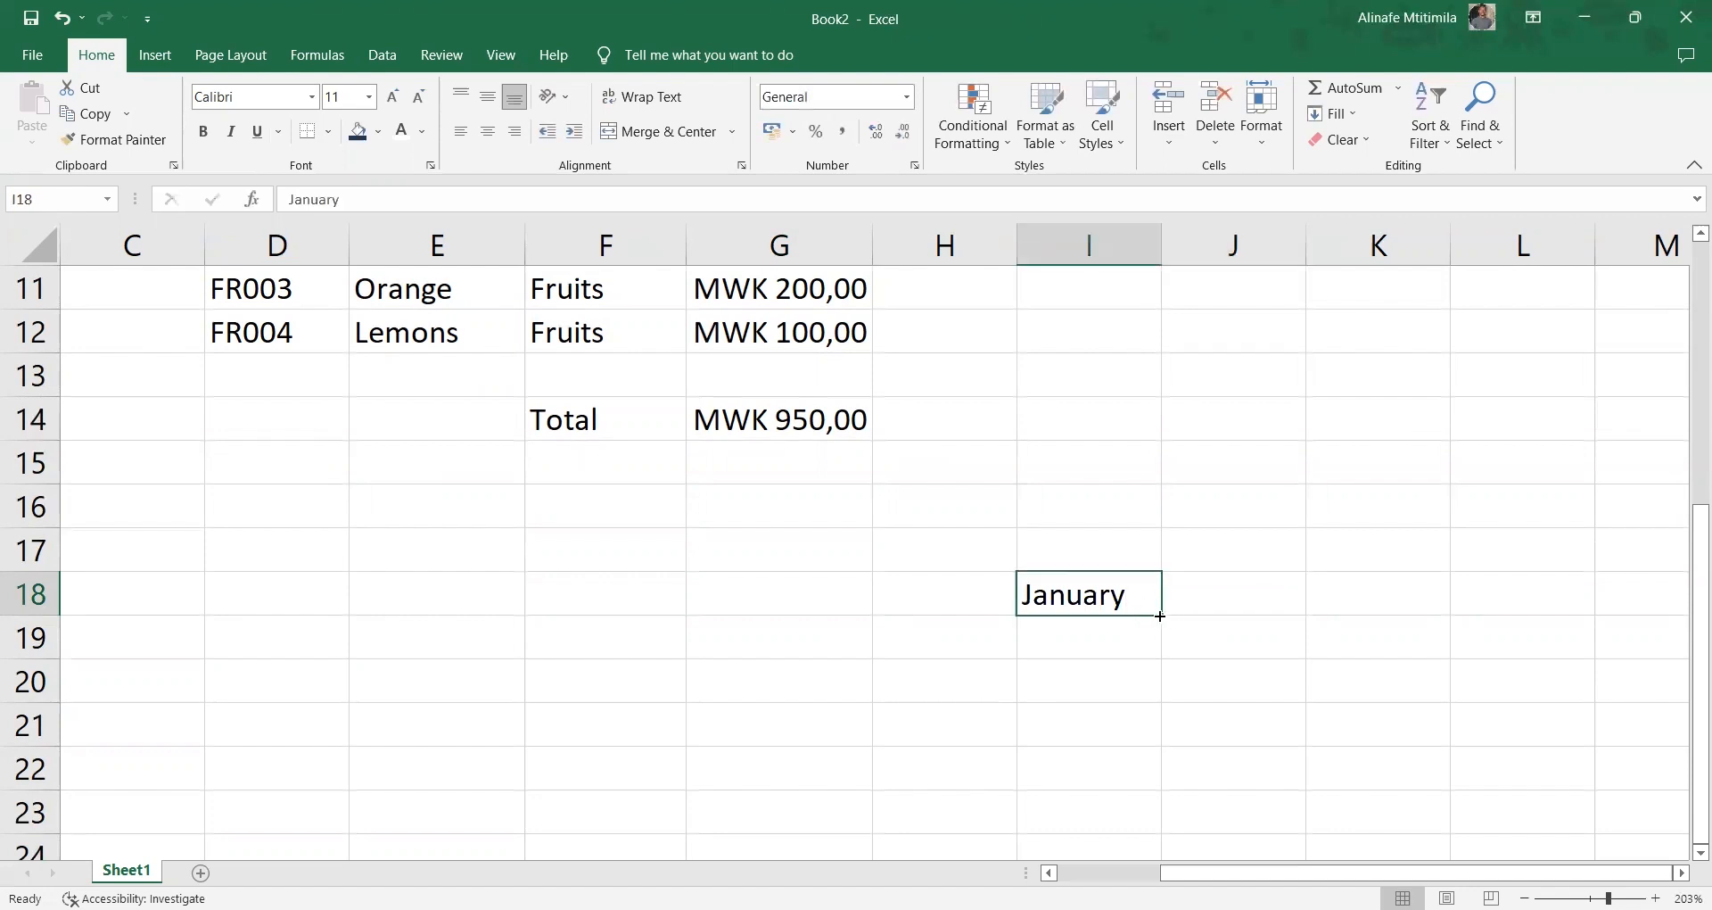
left_click_drag(1159, 615, 1168, 868)
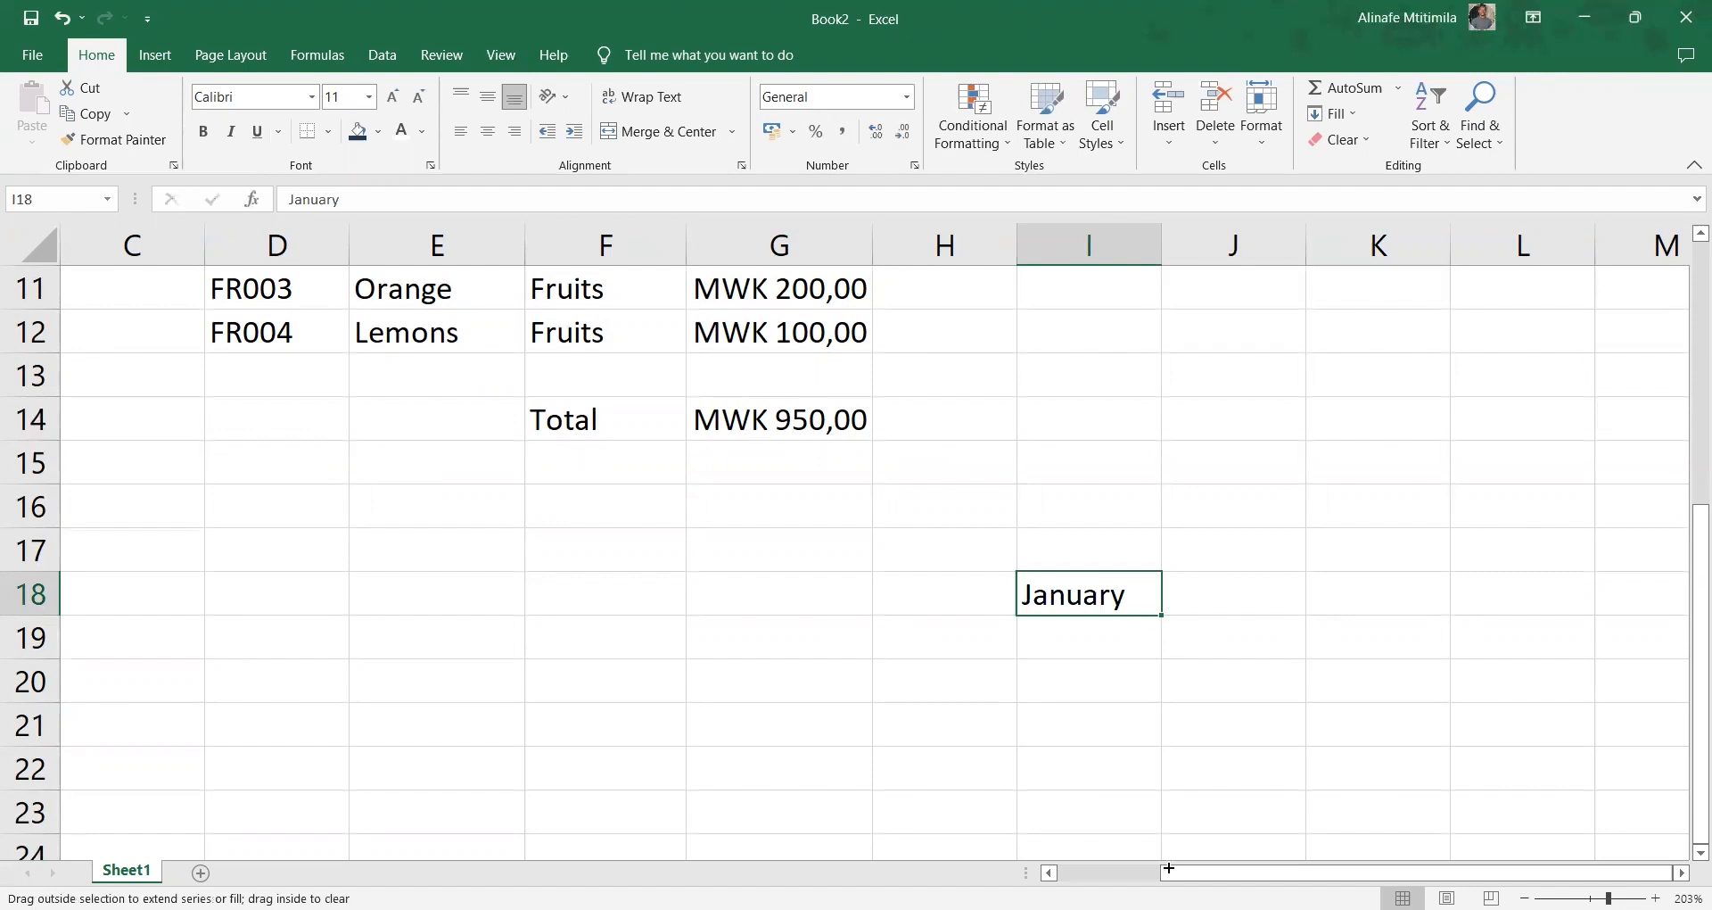
left_click_drag(1148, 679, 1139, 544)
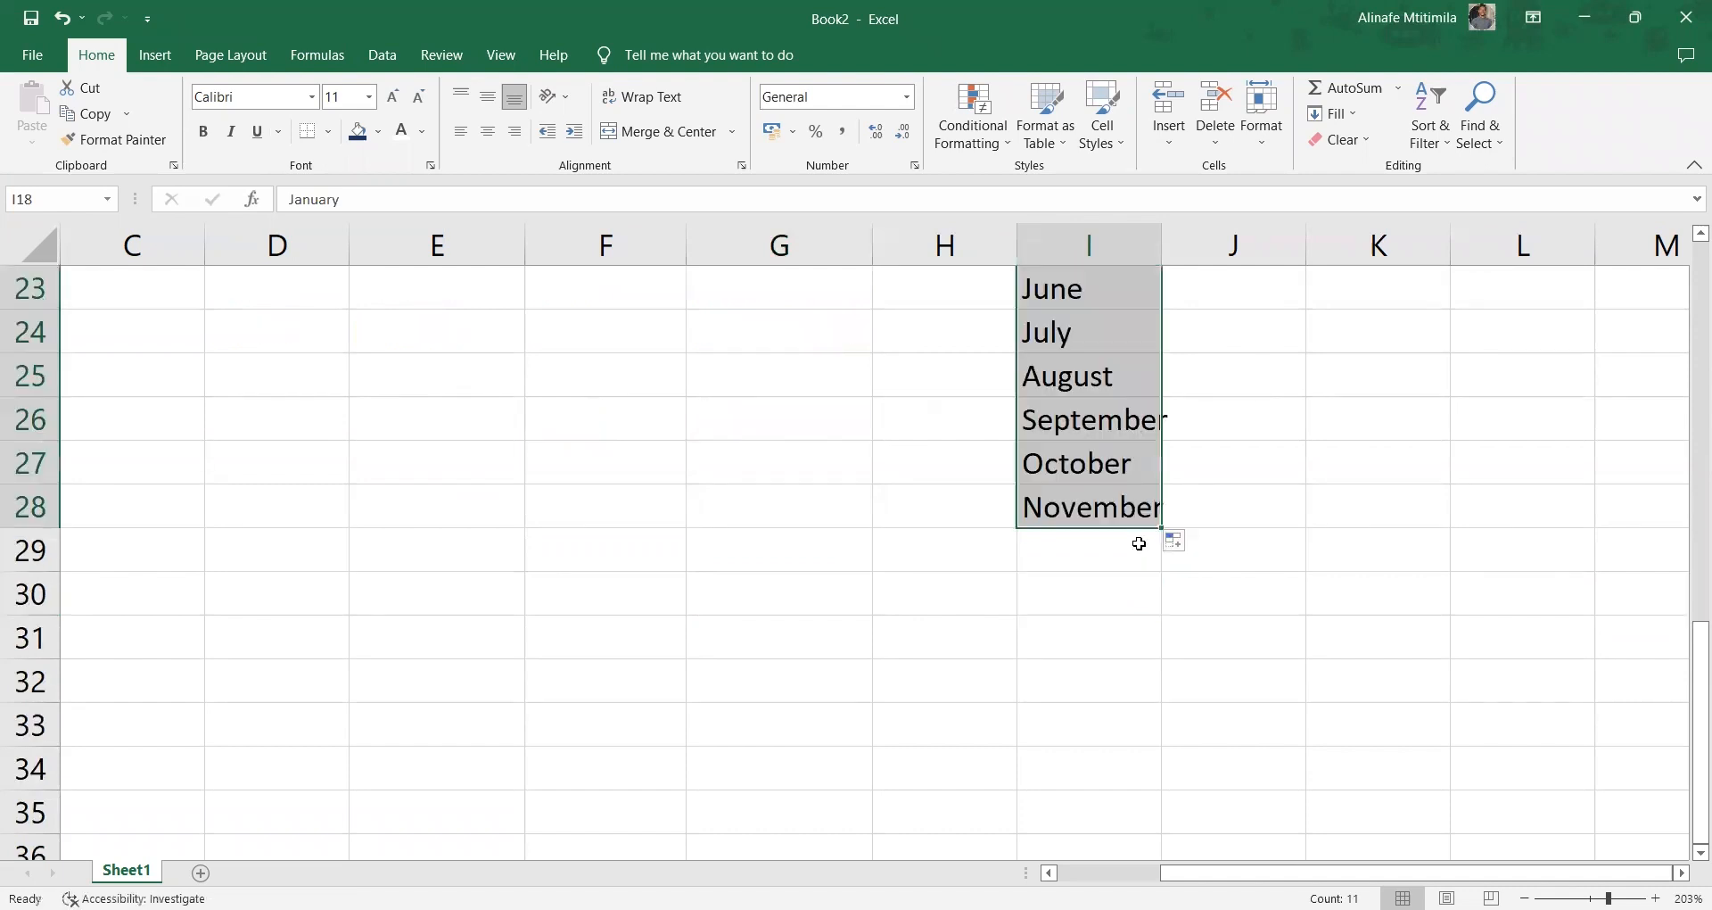
scroll(1139, 543, "up", 2)
scroll(1388, 623, "up", 1)
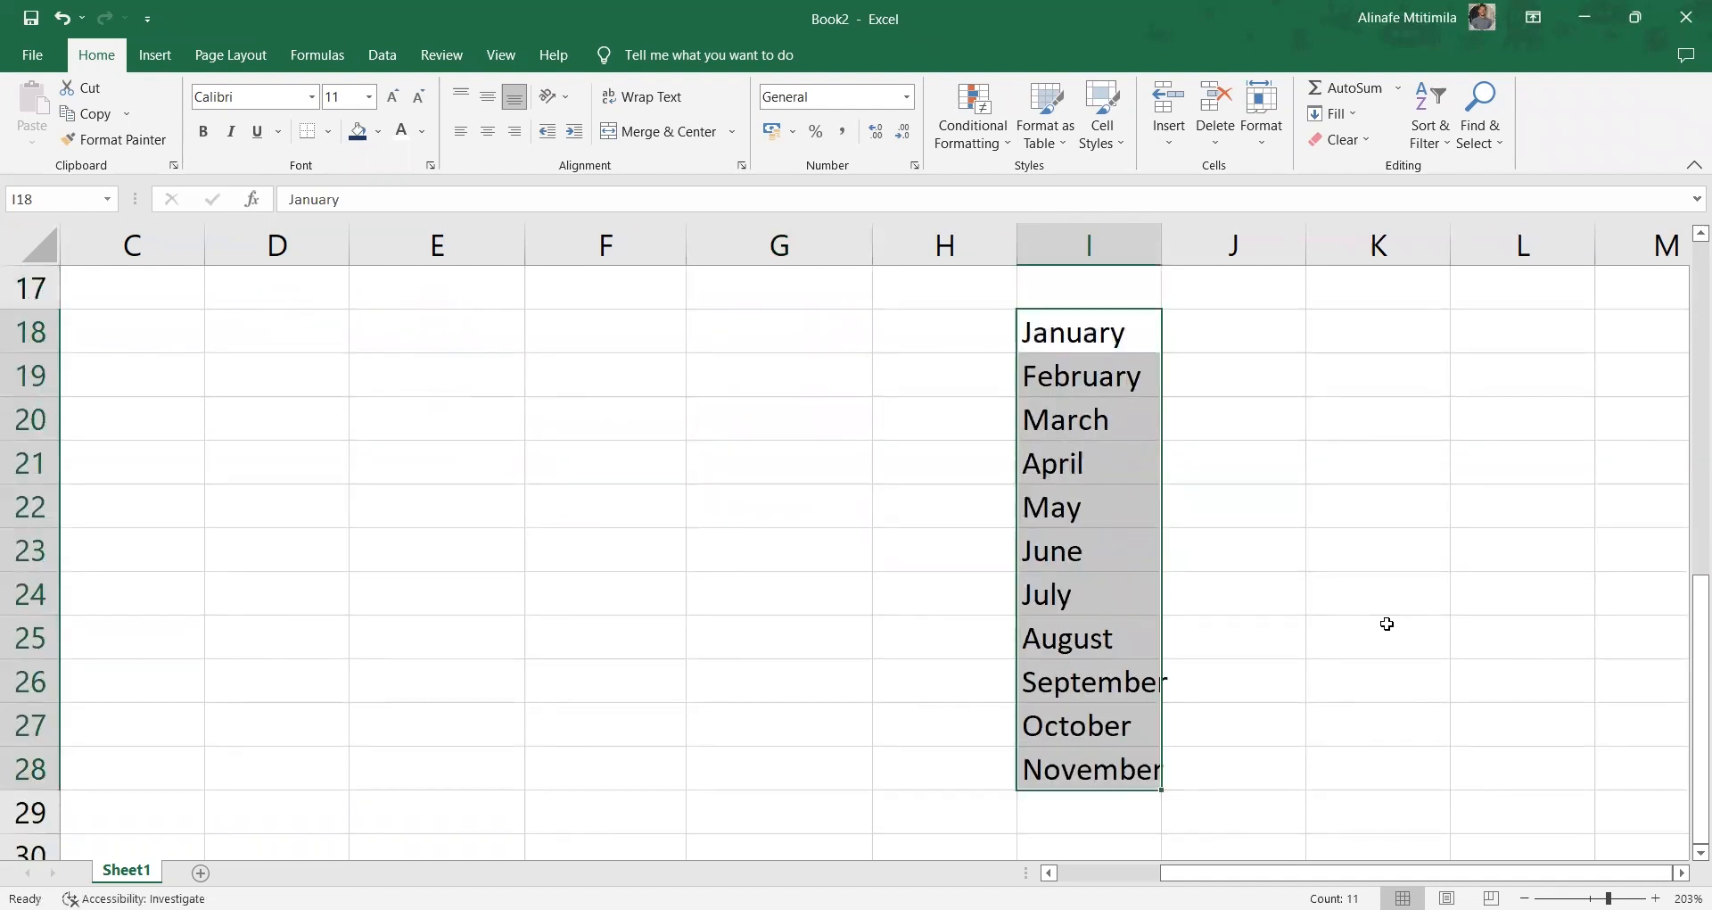
scroll(1387, 624, "right", 2)
scroll(1388, 624, "right", 1)
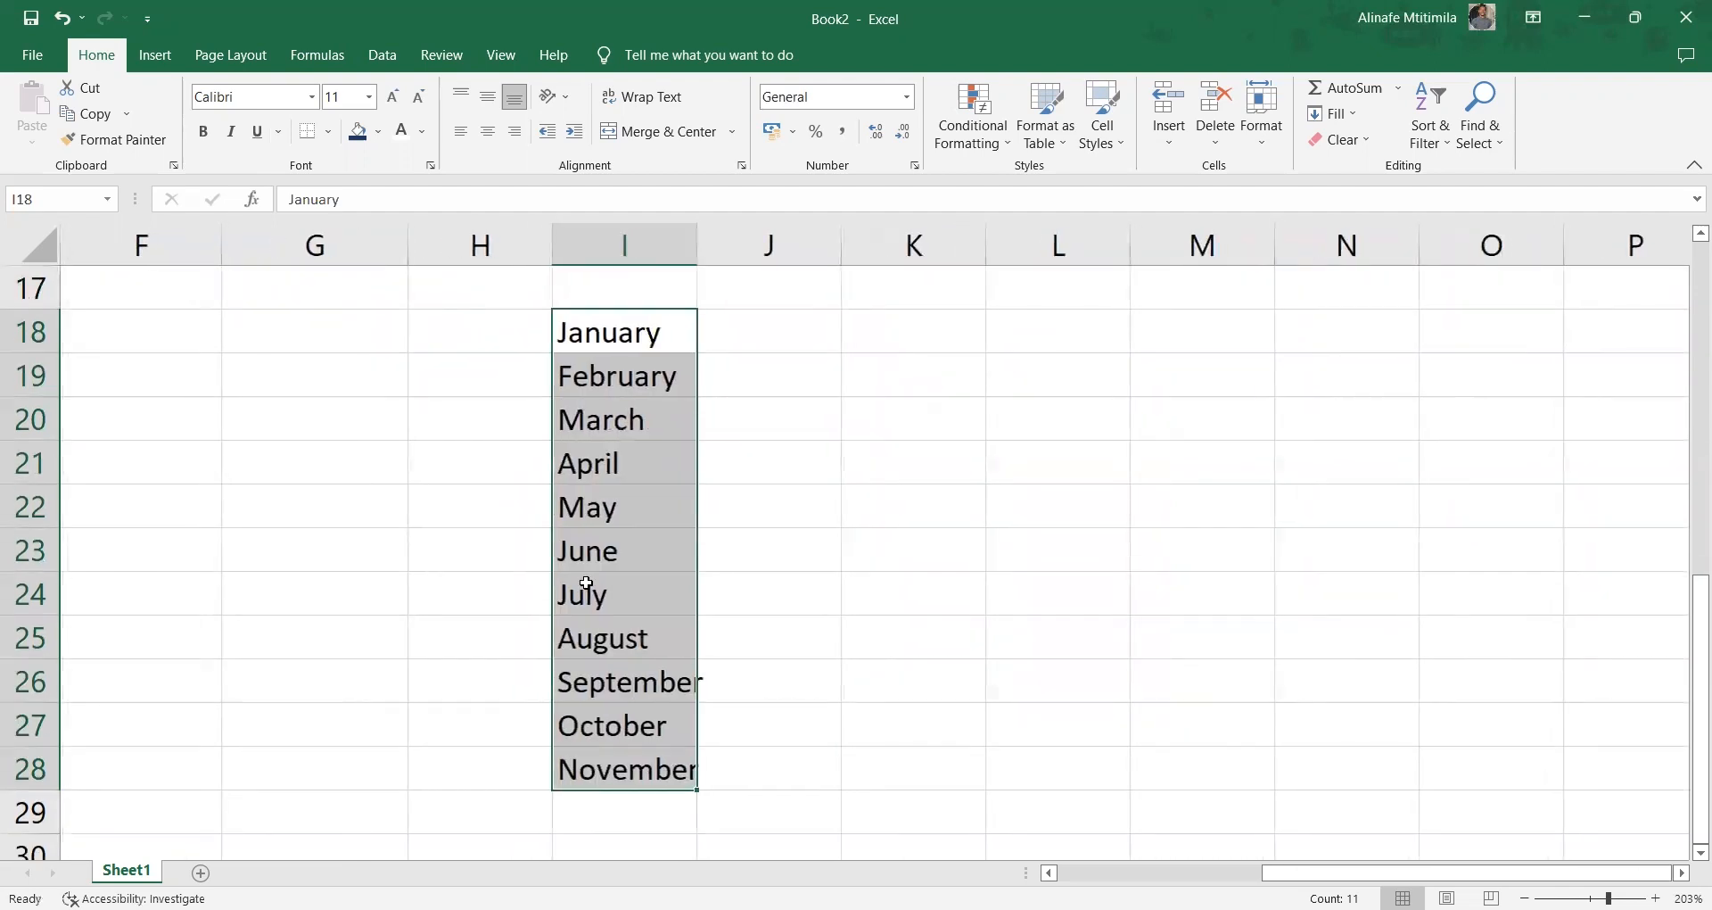
key("Right")
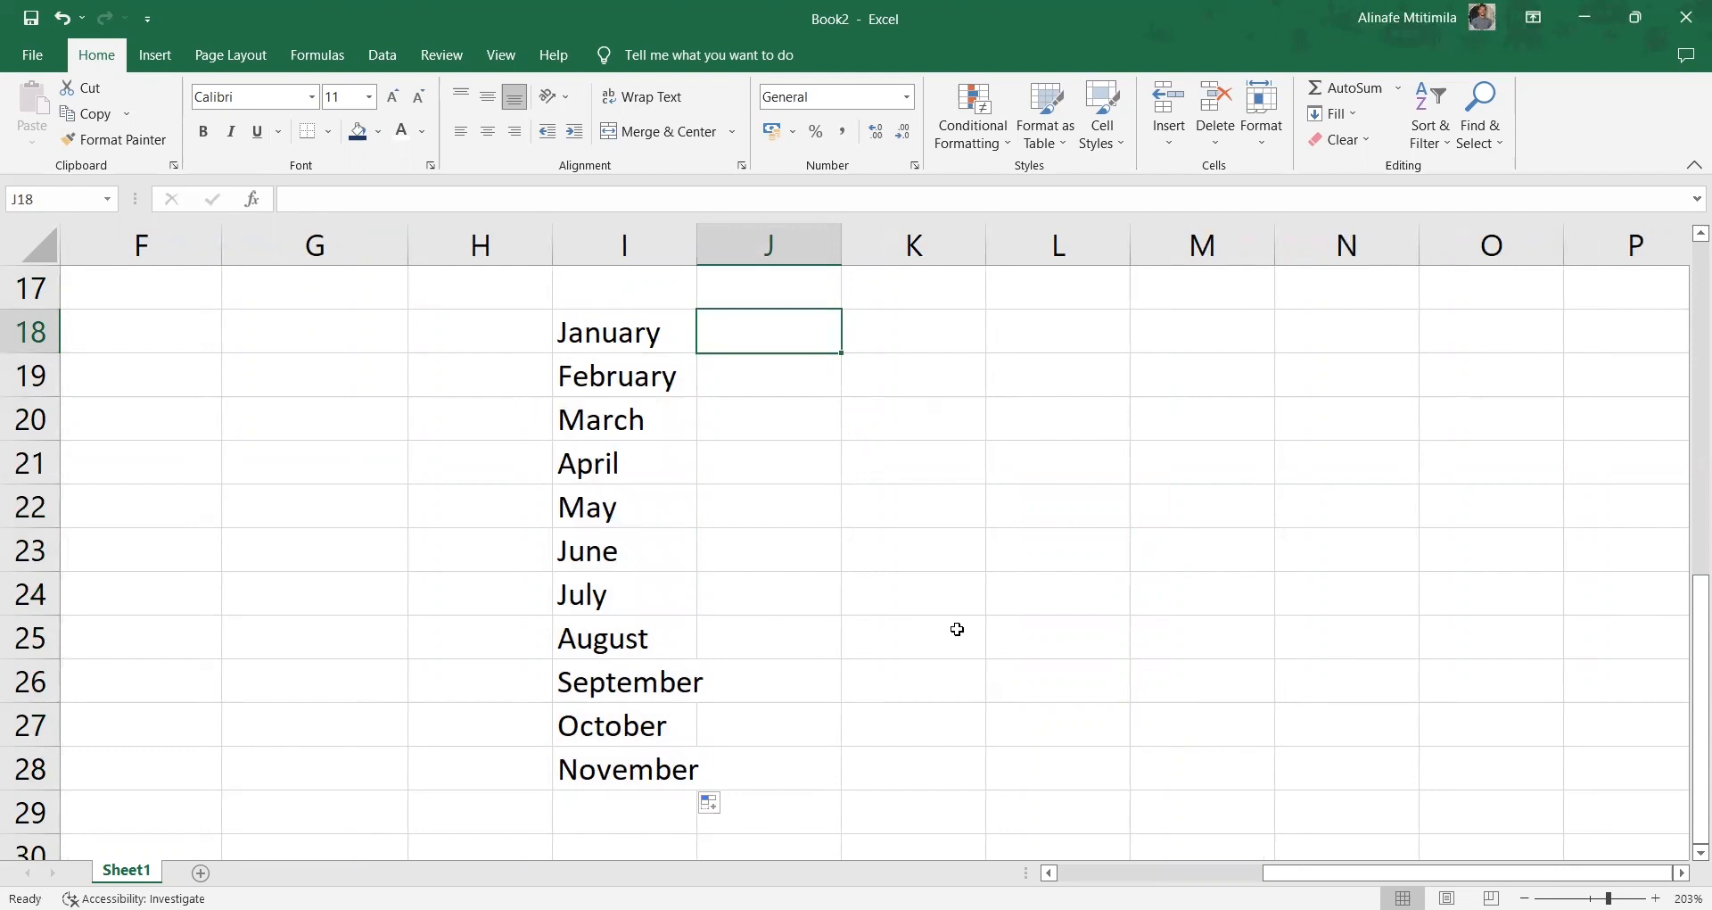
scroll(958, 628, "right", 1)
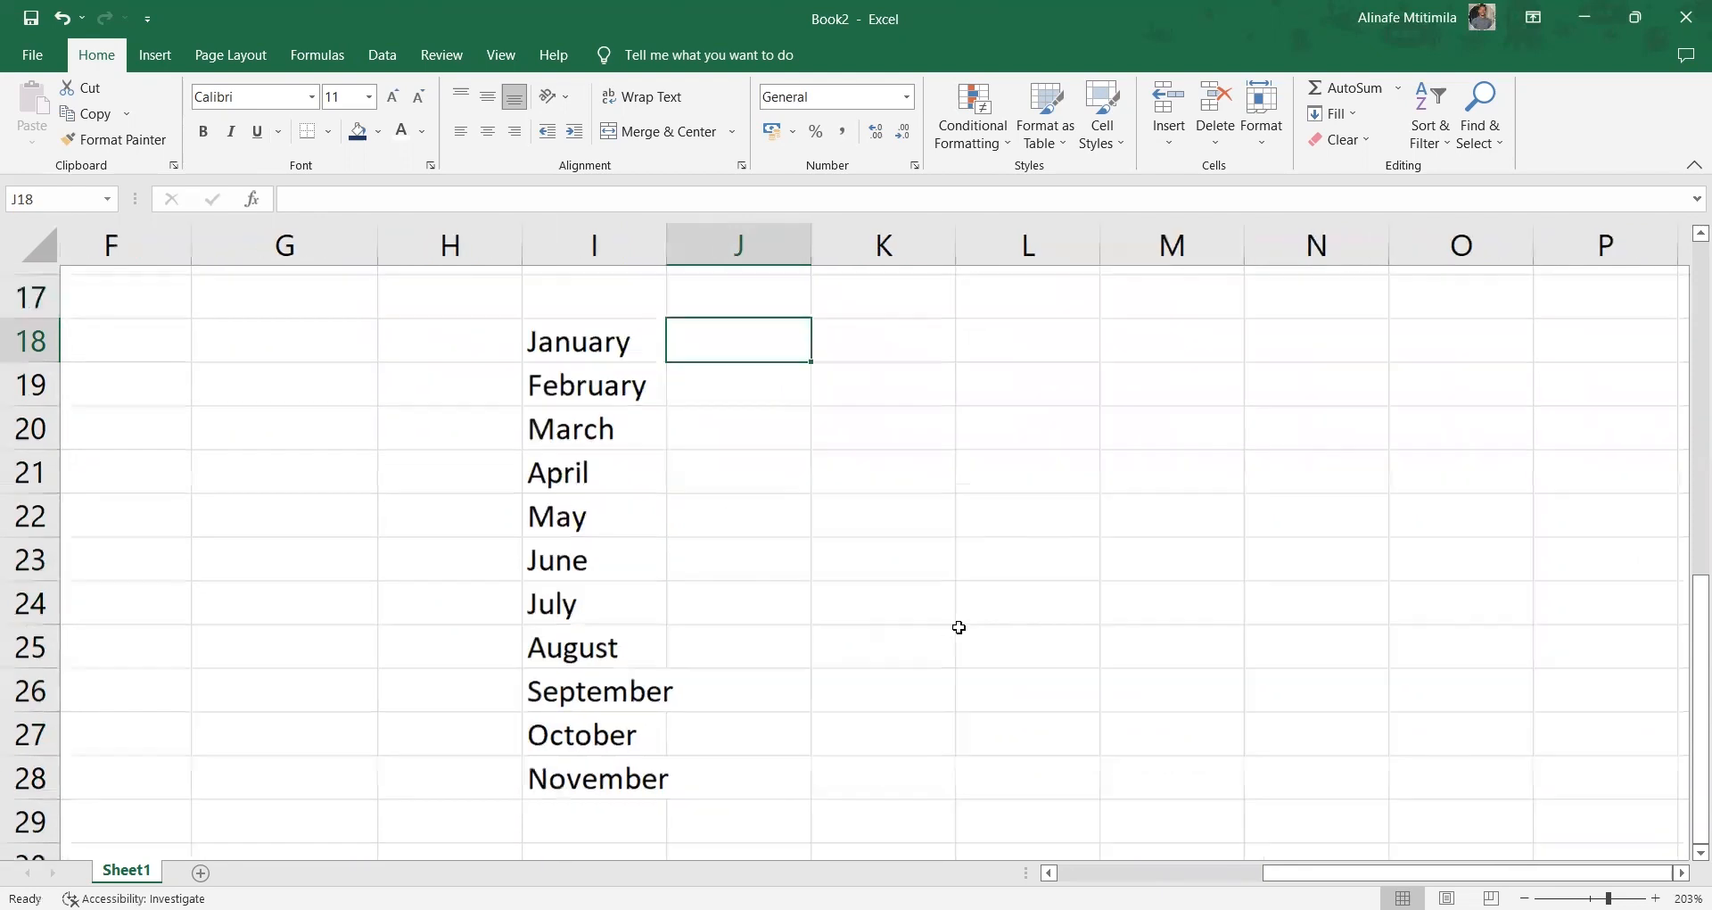
scroll(958, 628, "left", 1)
scroll(959, 628, "left", 2)
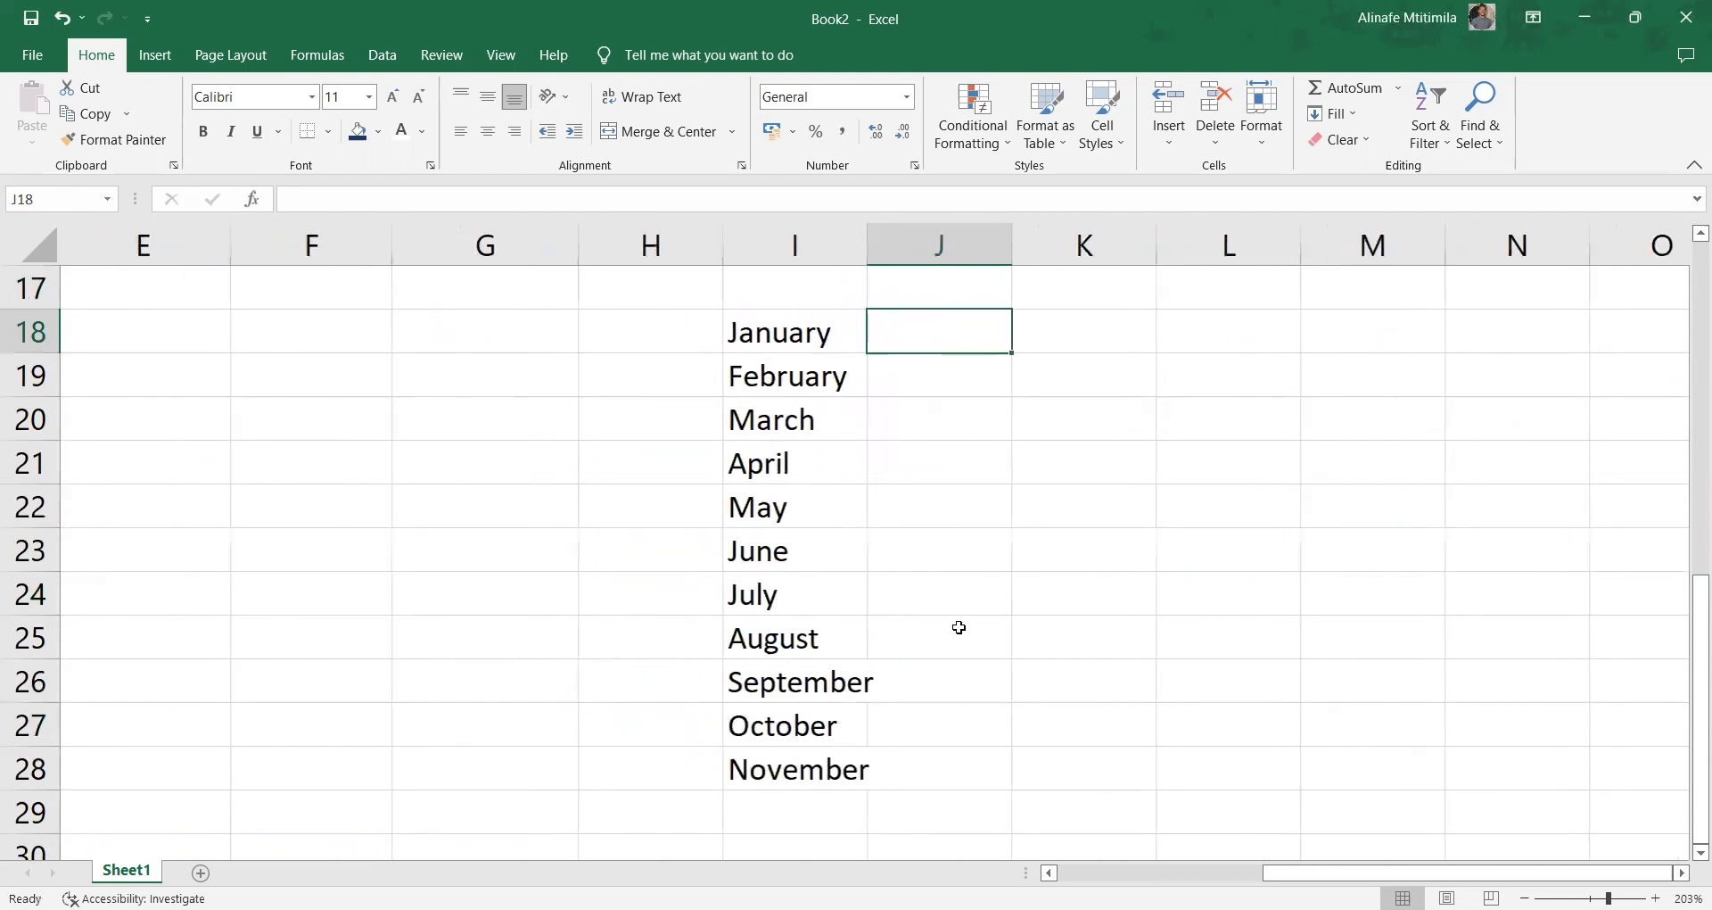
Sort the fruits table rows by Fruits Name from Z to A
scroll(958, 628, "up", 2)
scroll(959, 627, "left", 2)
scroll(959, 628, "up", 2)
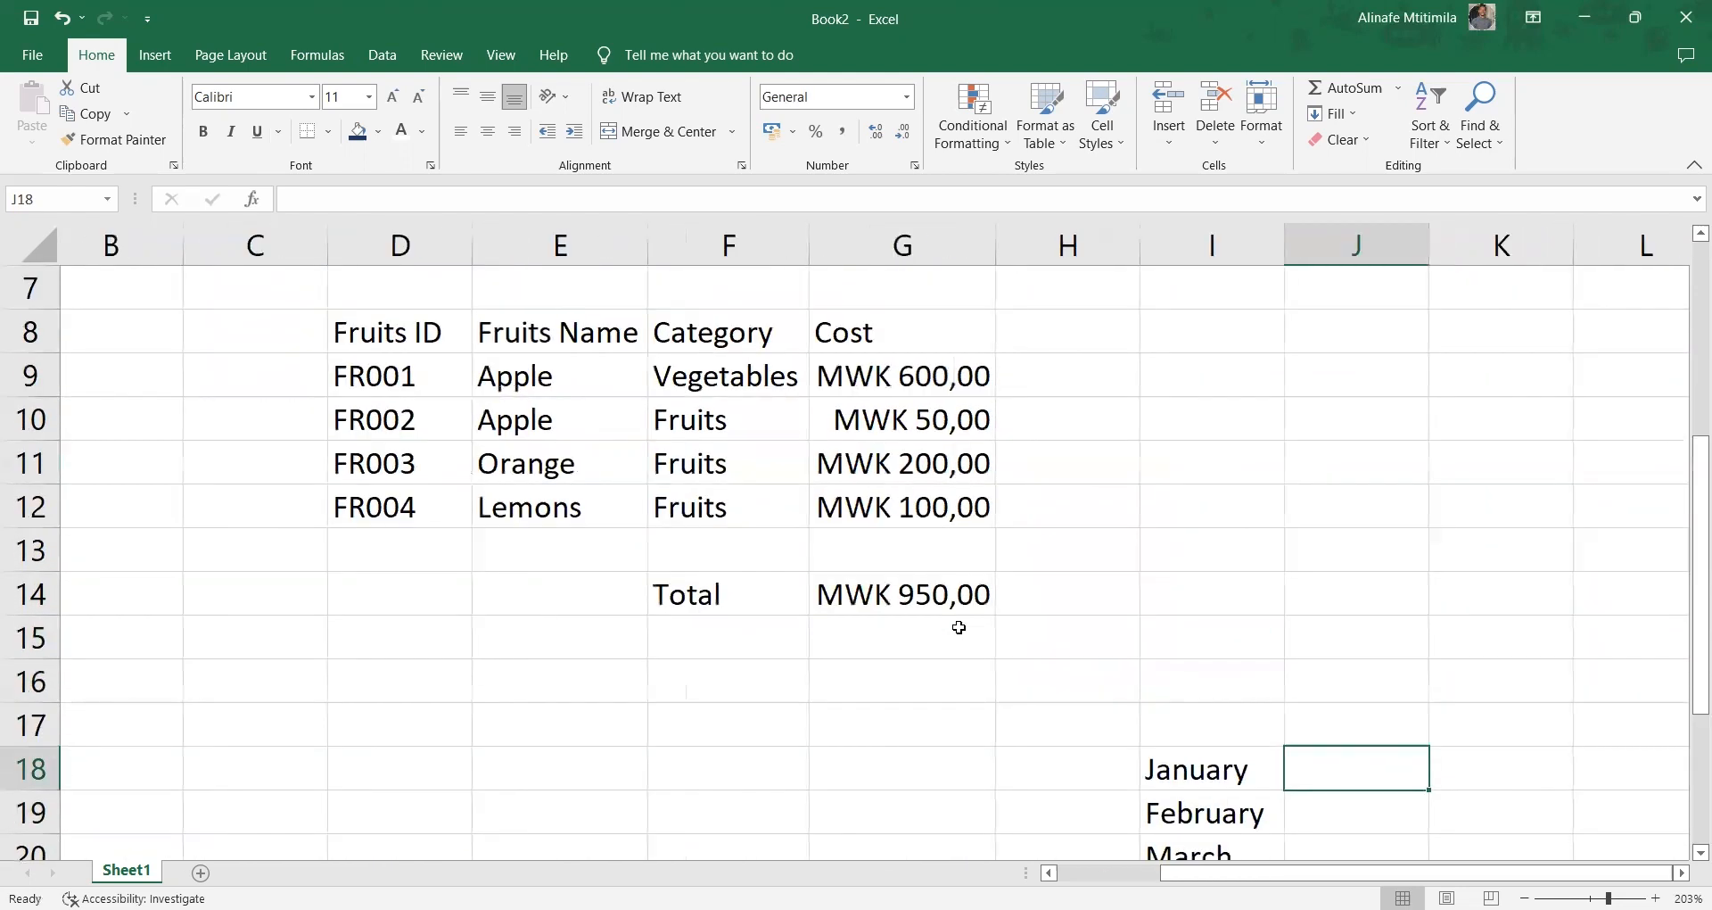
scroll(958, 628, "up", 1)
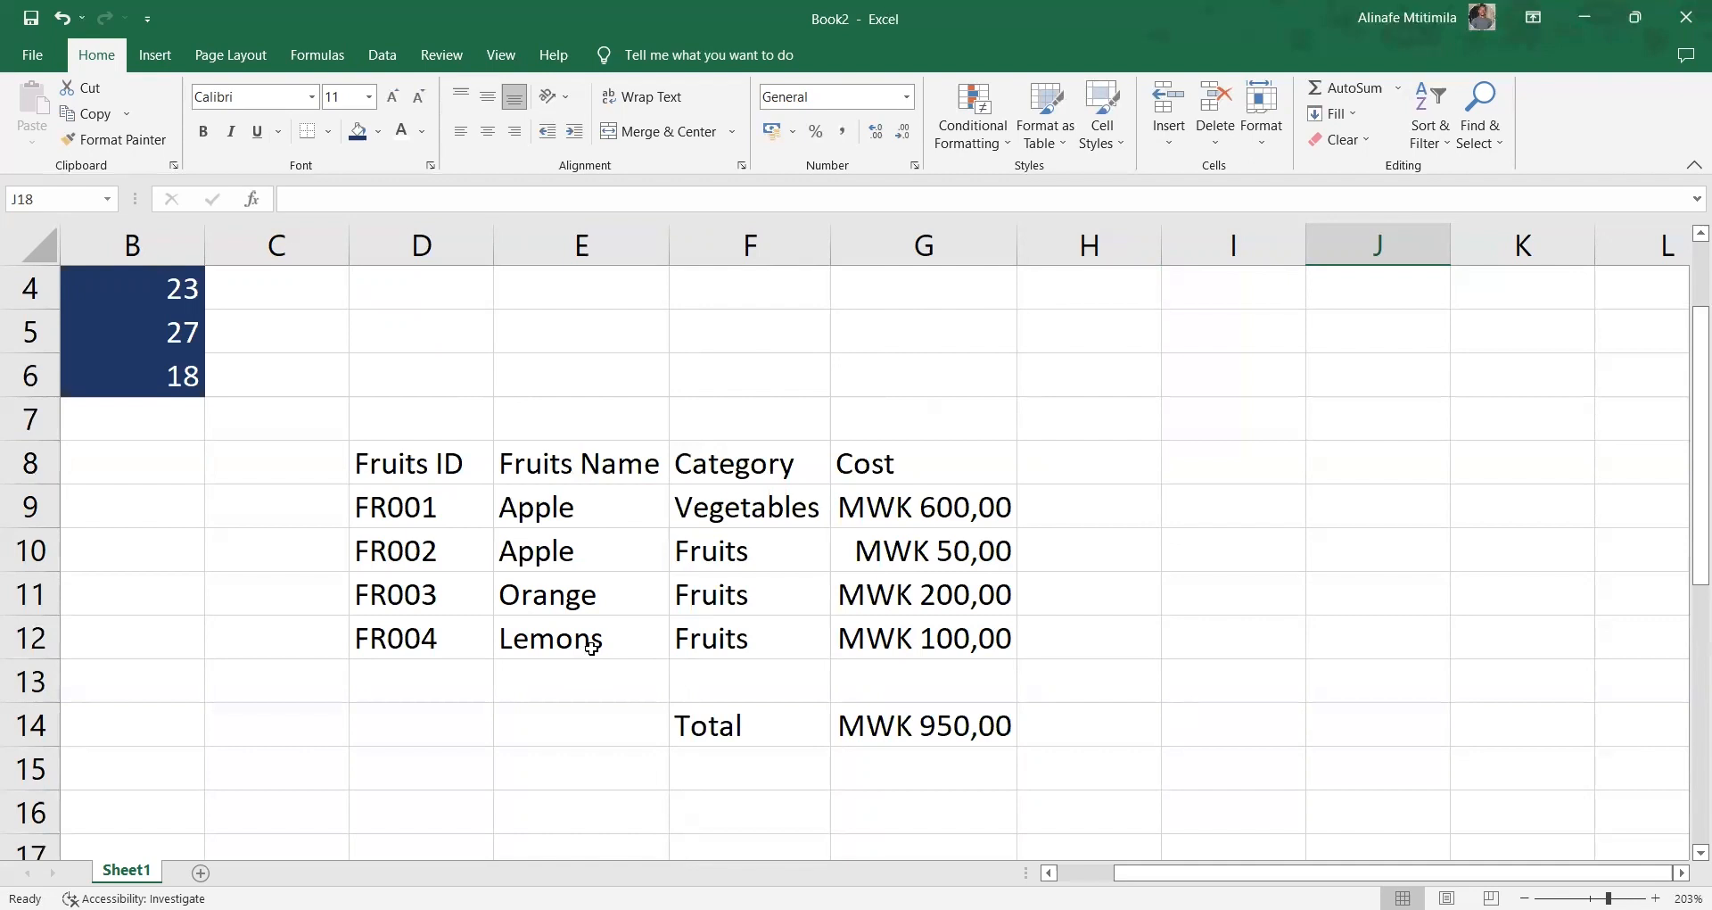
left_click(599, 621)
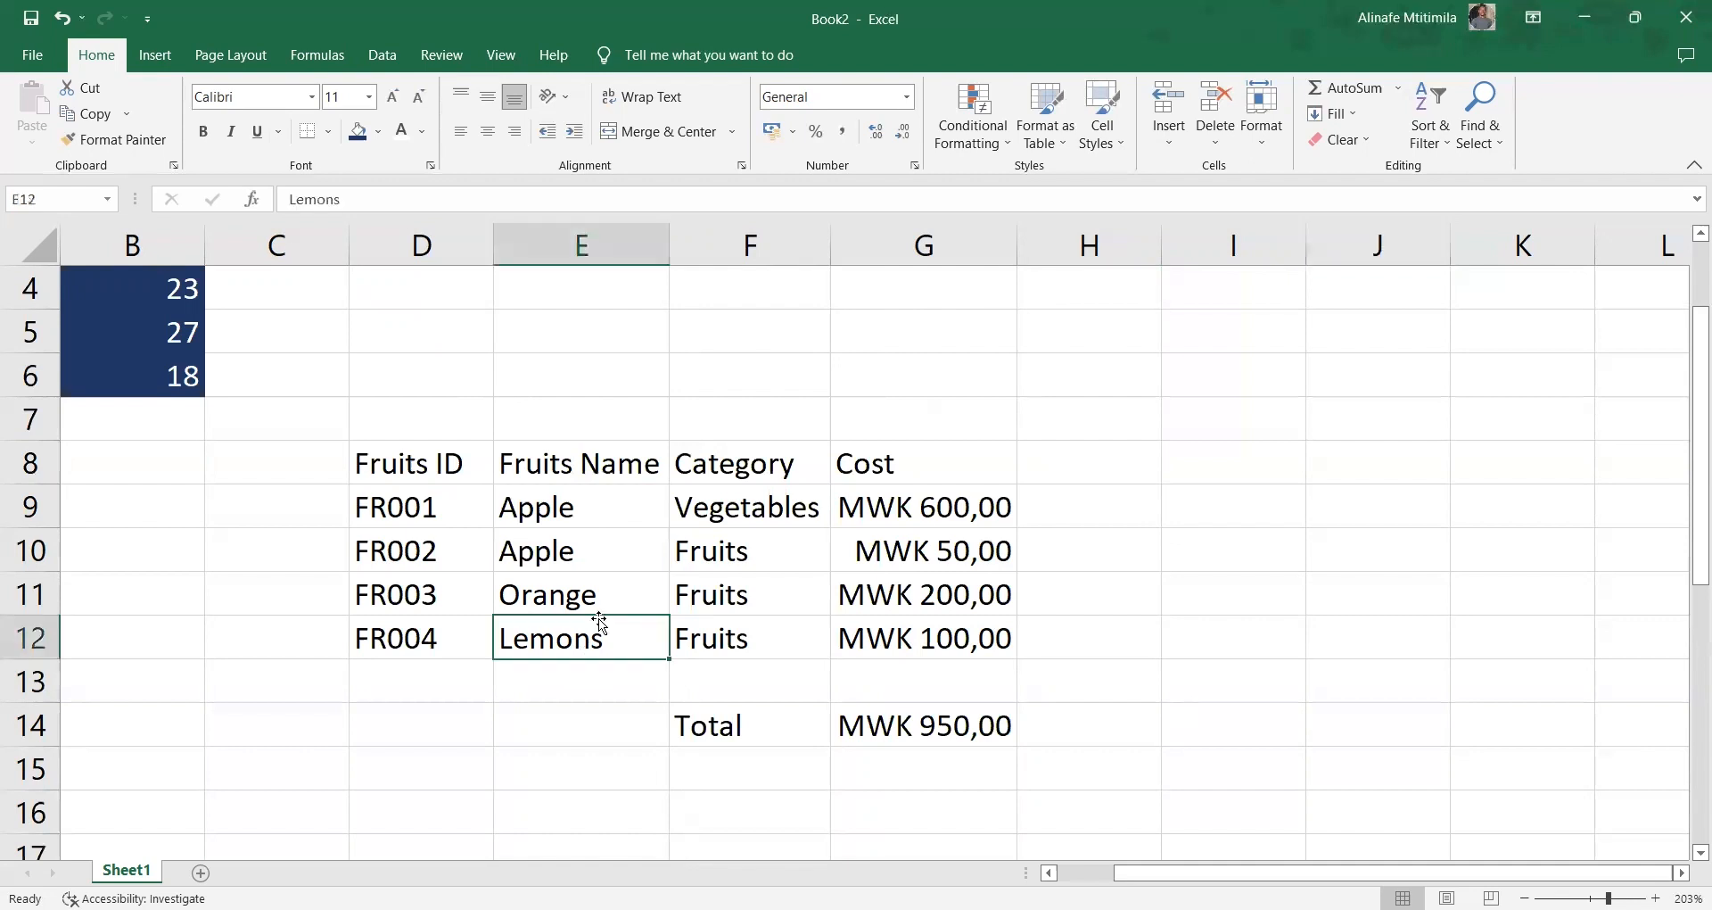
left_click(1430, 141)
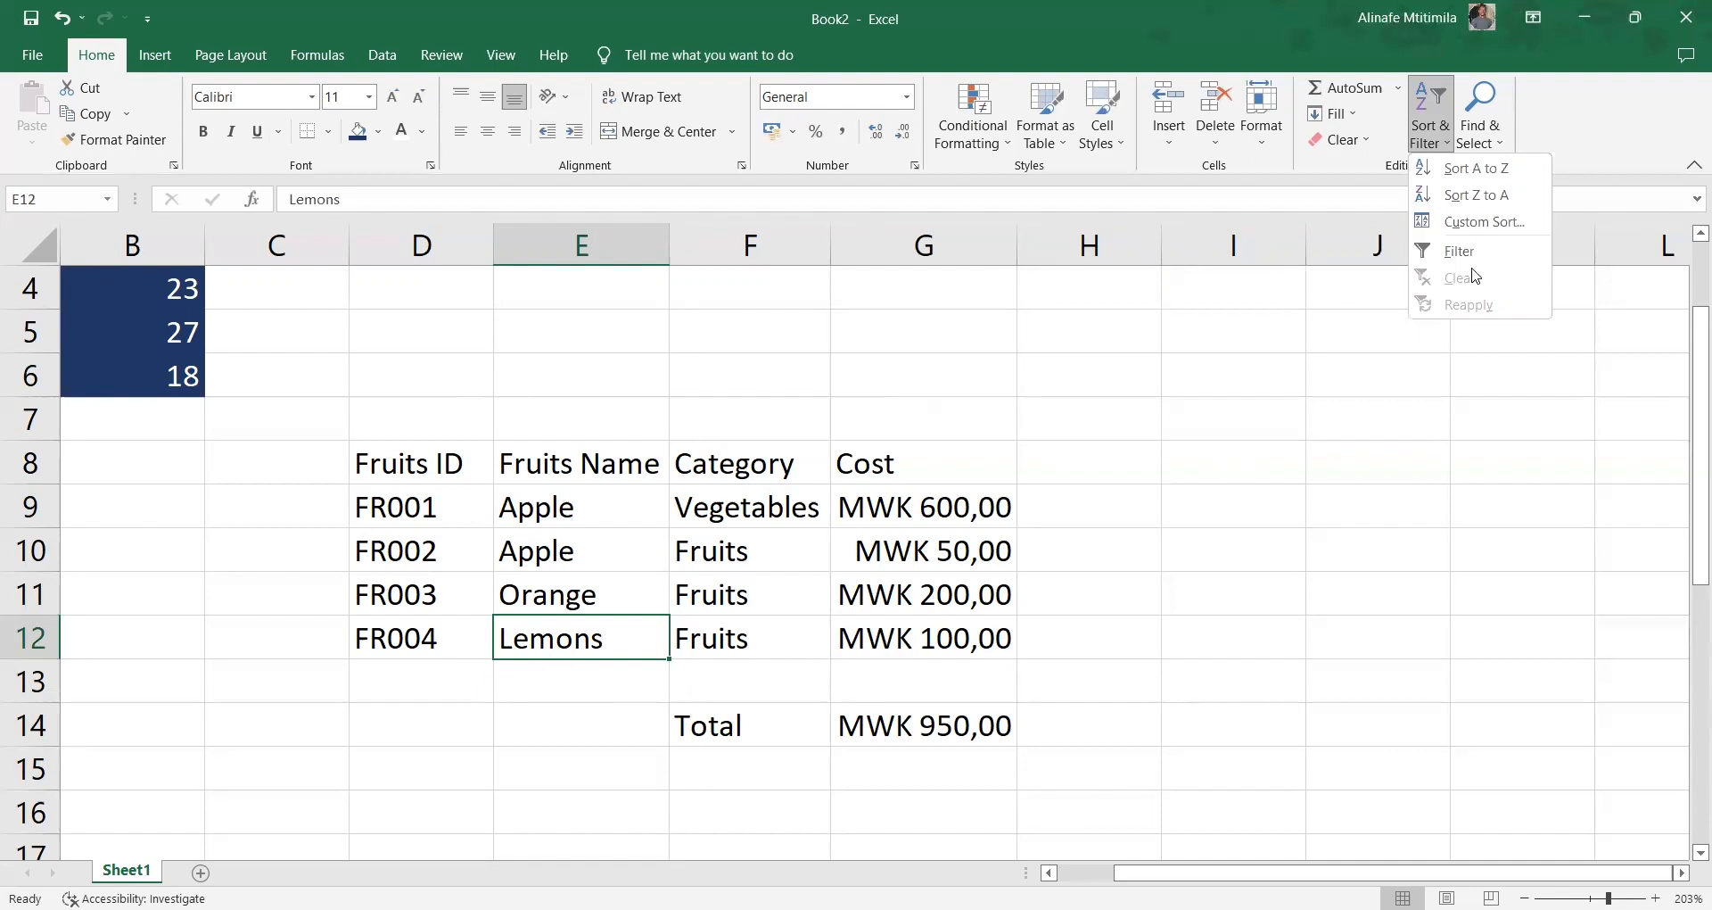
left_click(1480, 195)
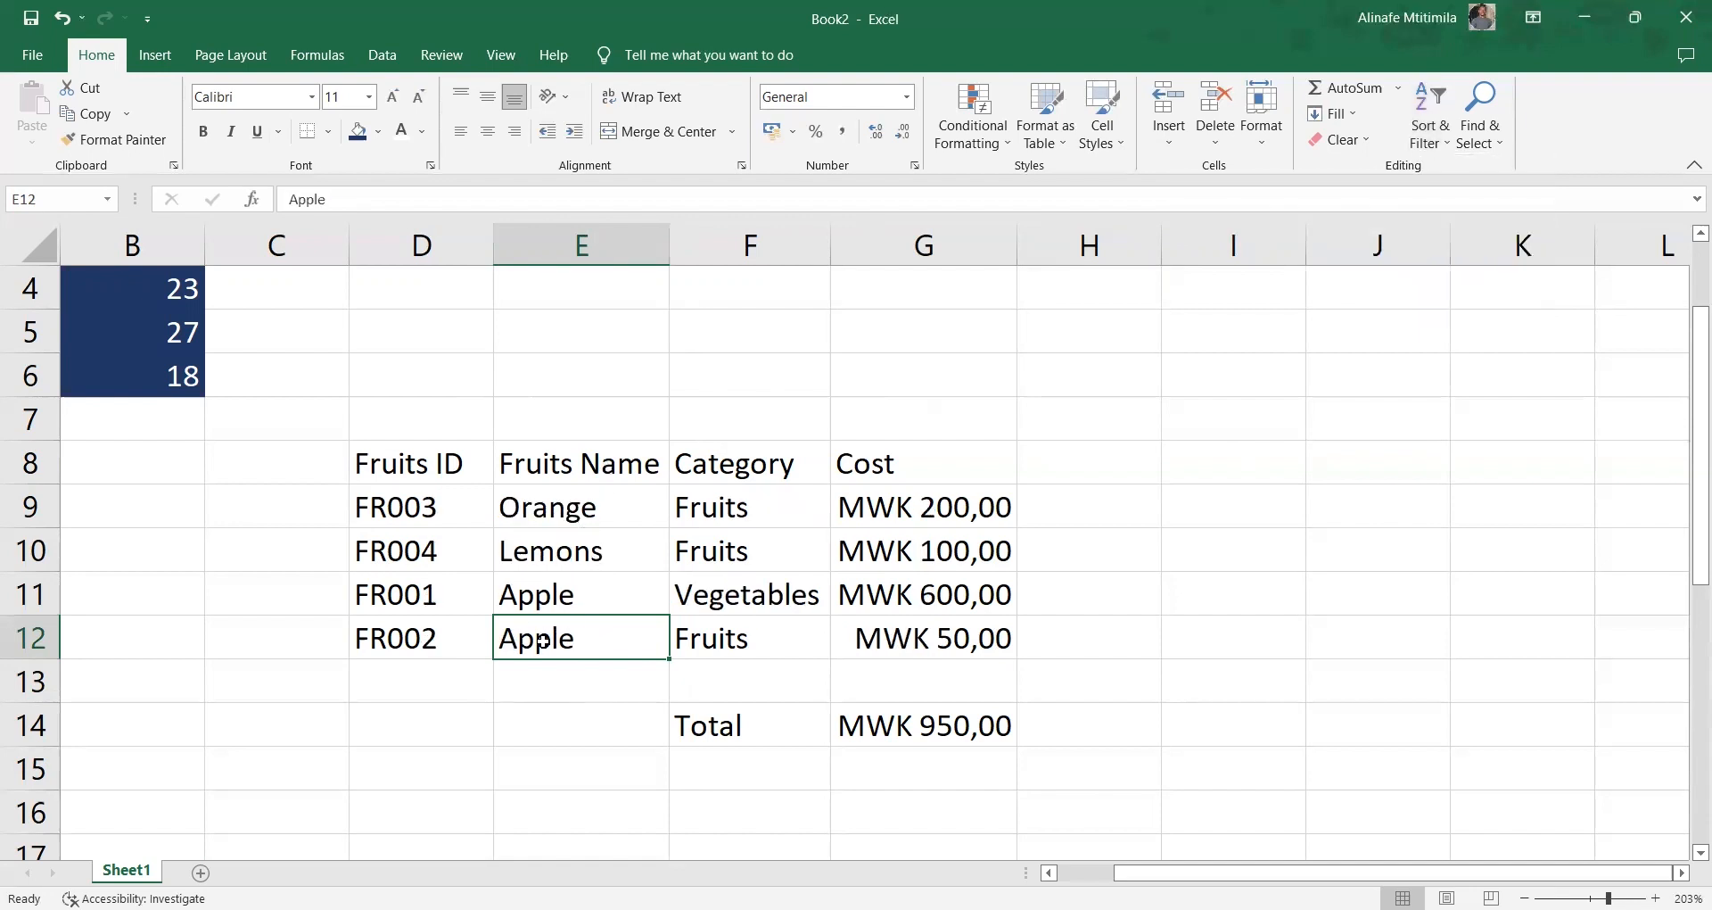
Examine the order of the fruit names and their matching IDs in the sorted fruits table
left_click(590, 591)
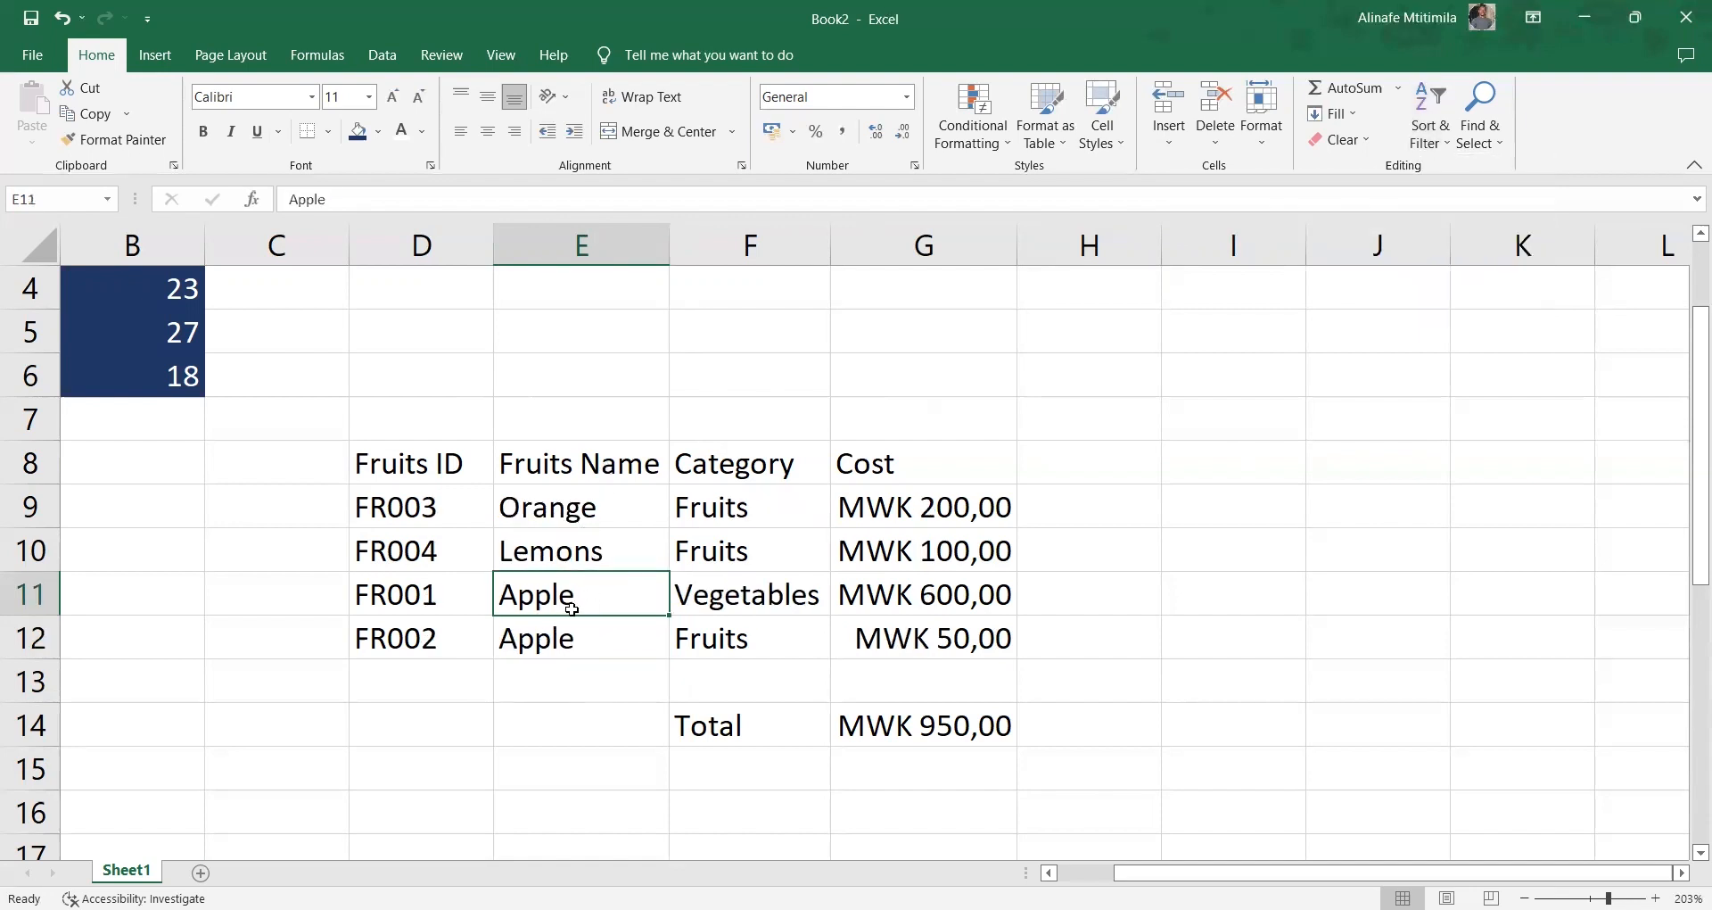
left_click(573, 628)
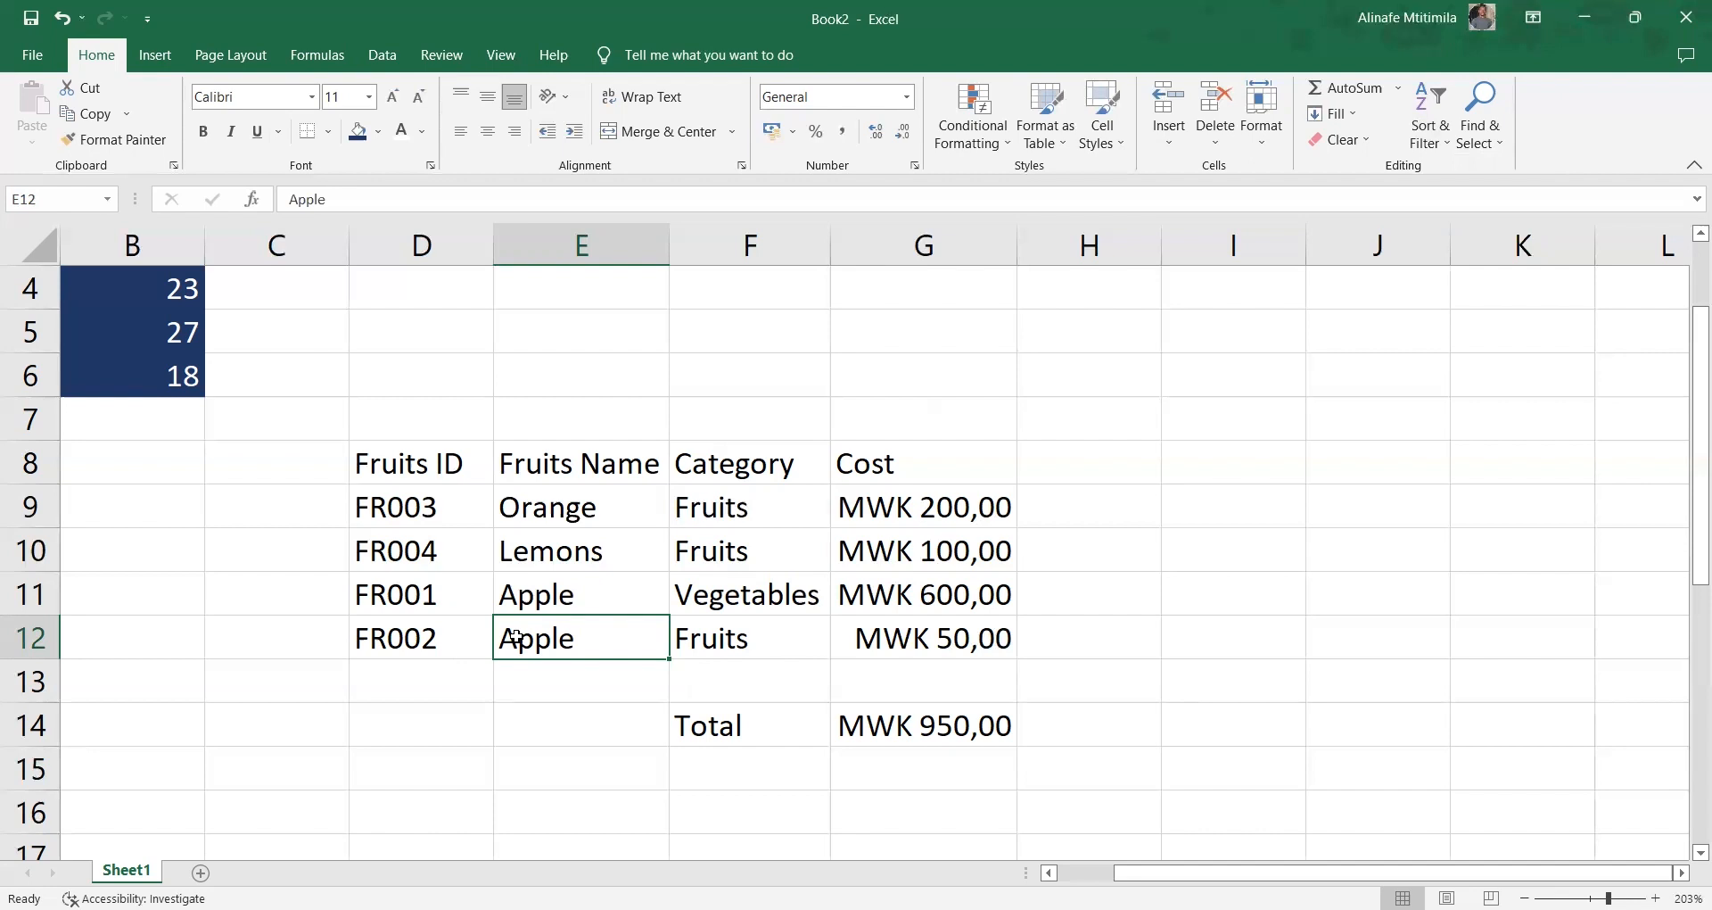
left_click_drag(525, 503, 583, 623)
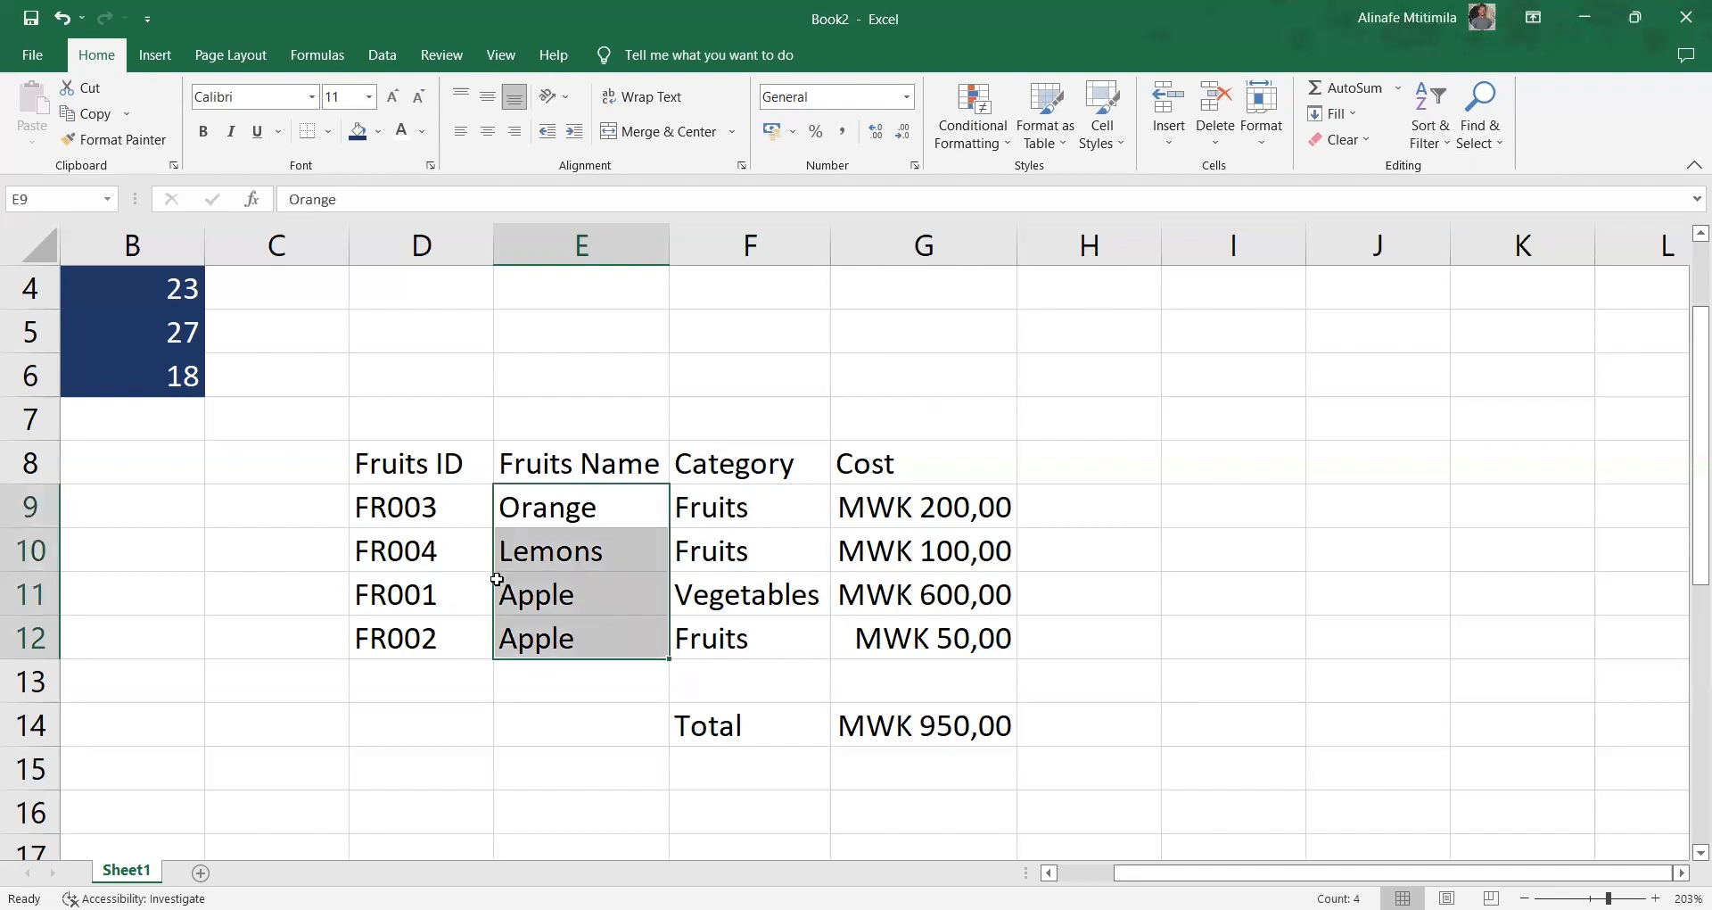
left_click(407, 514)
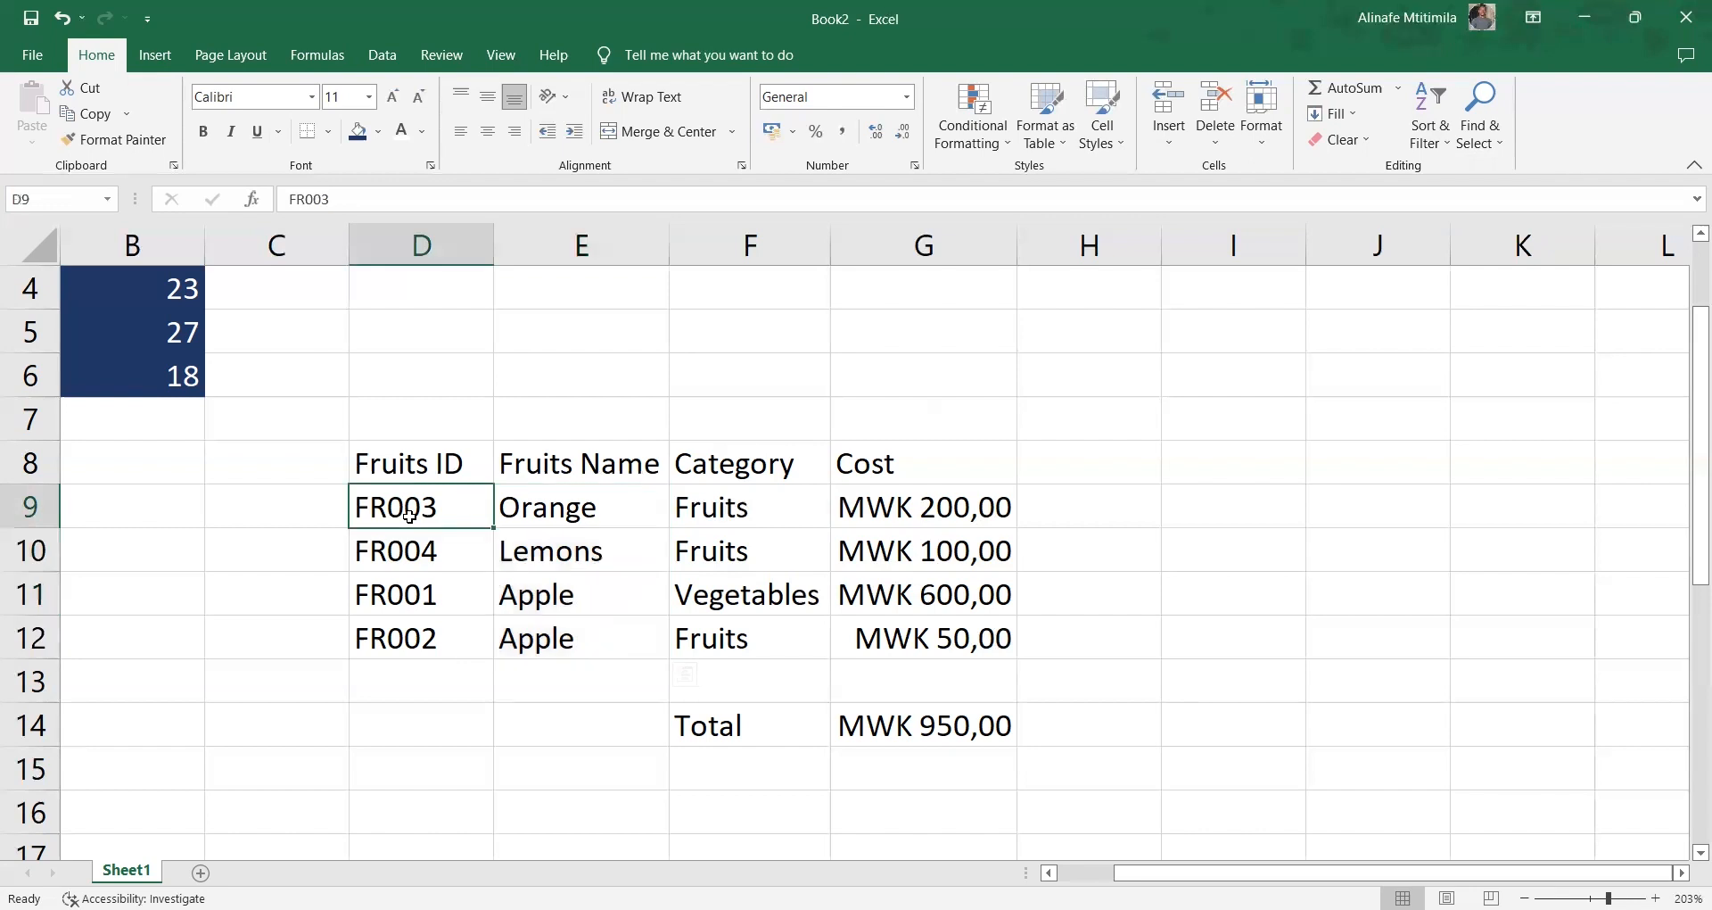
left_click(560, 516)
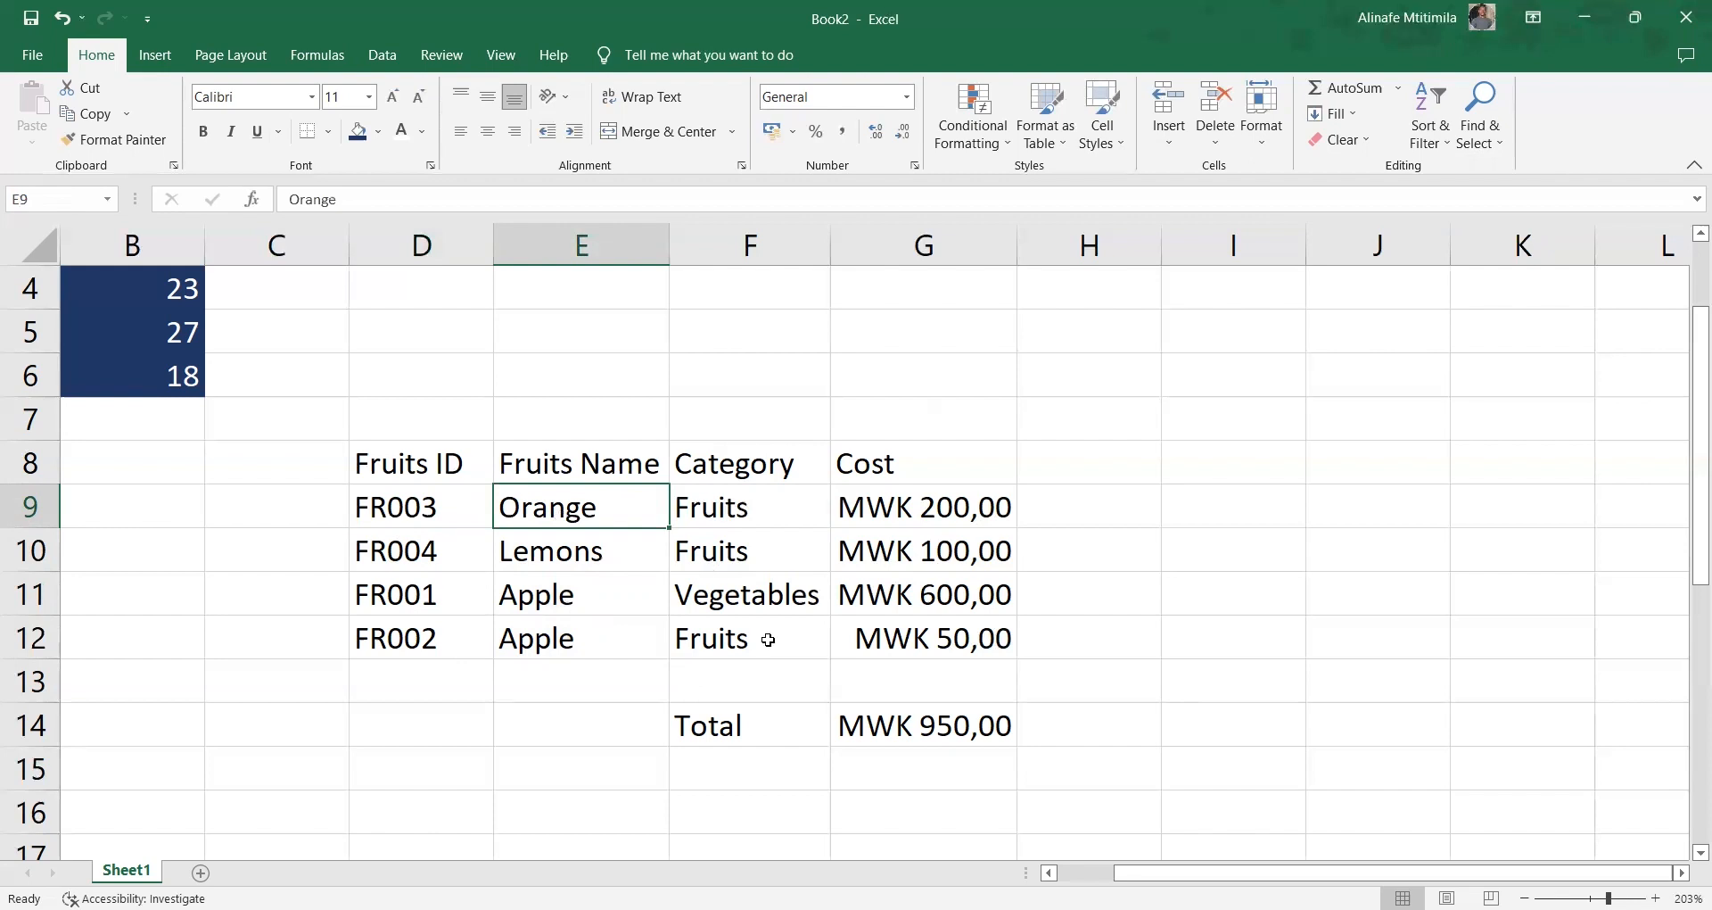
left_click(417, 458)
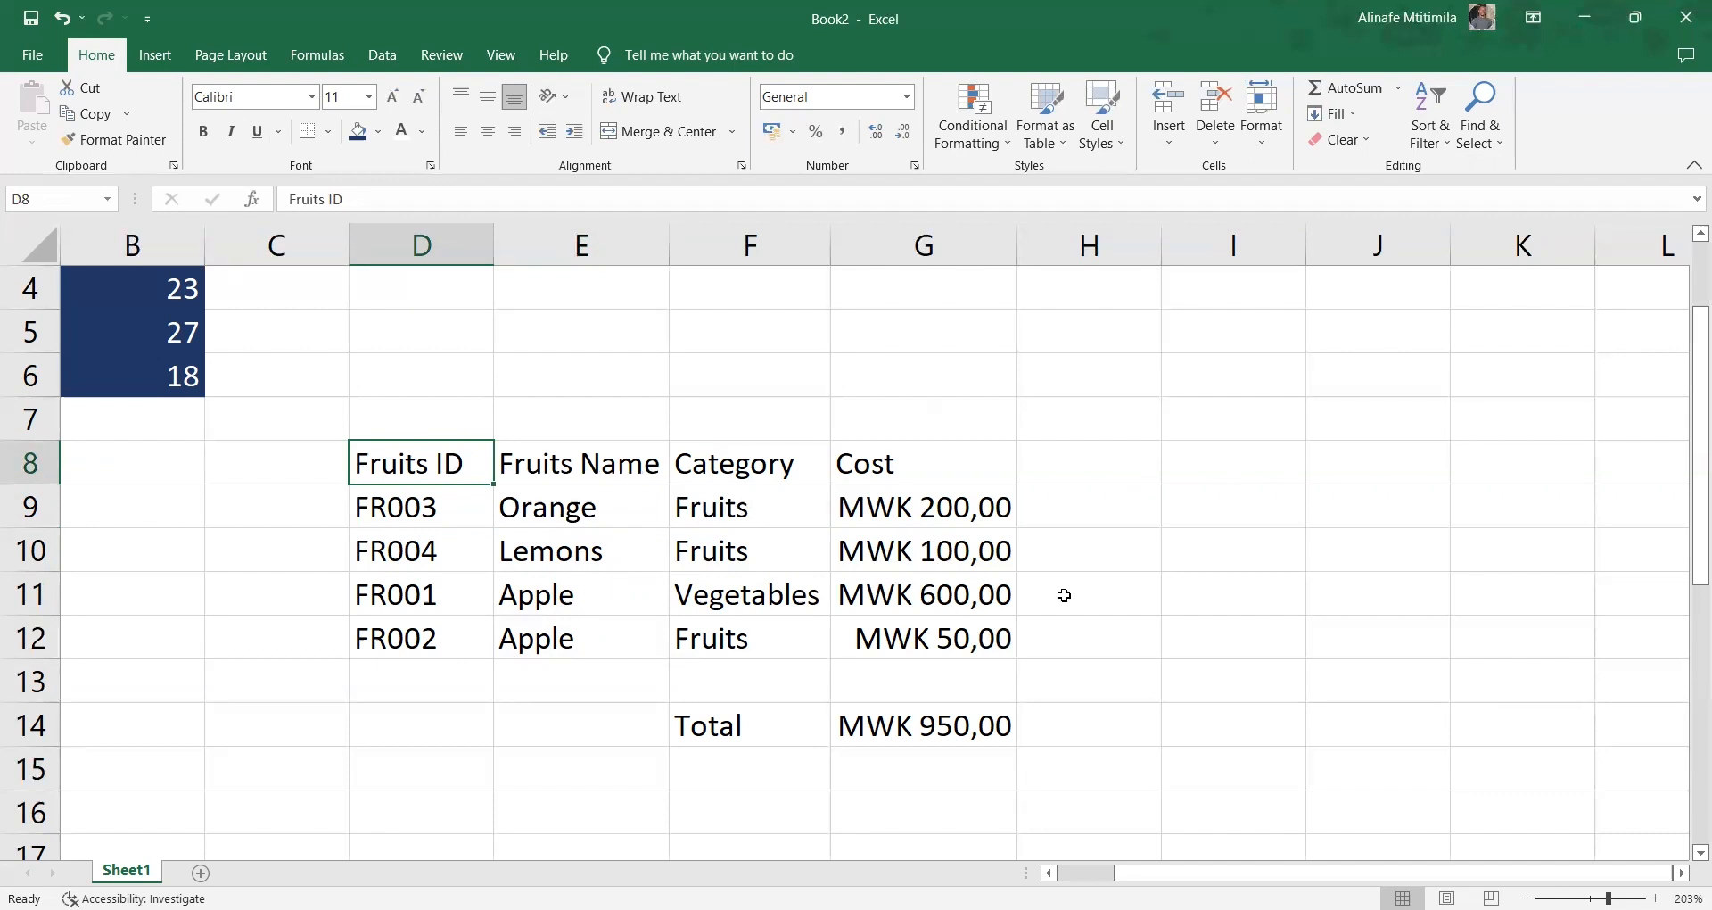
scroll(1064, 595, "right", 2)
scroll(1064, 595, "up", 1)
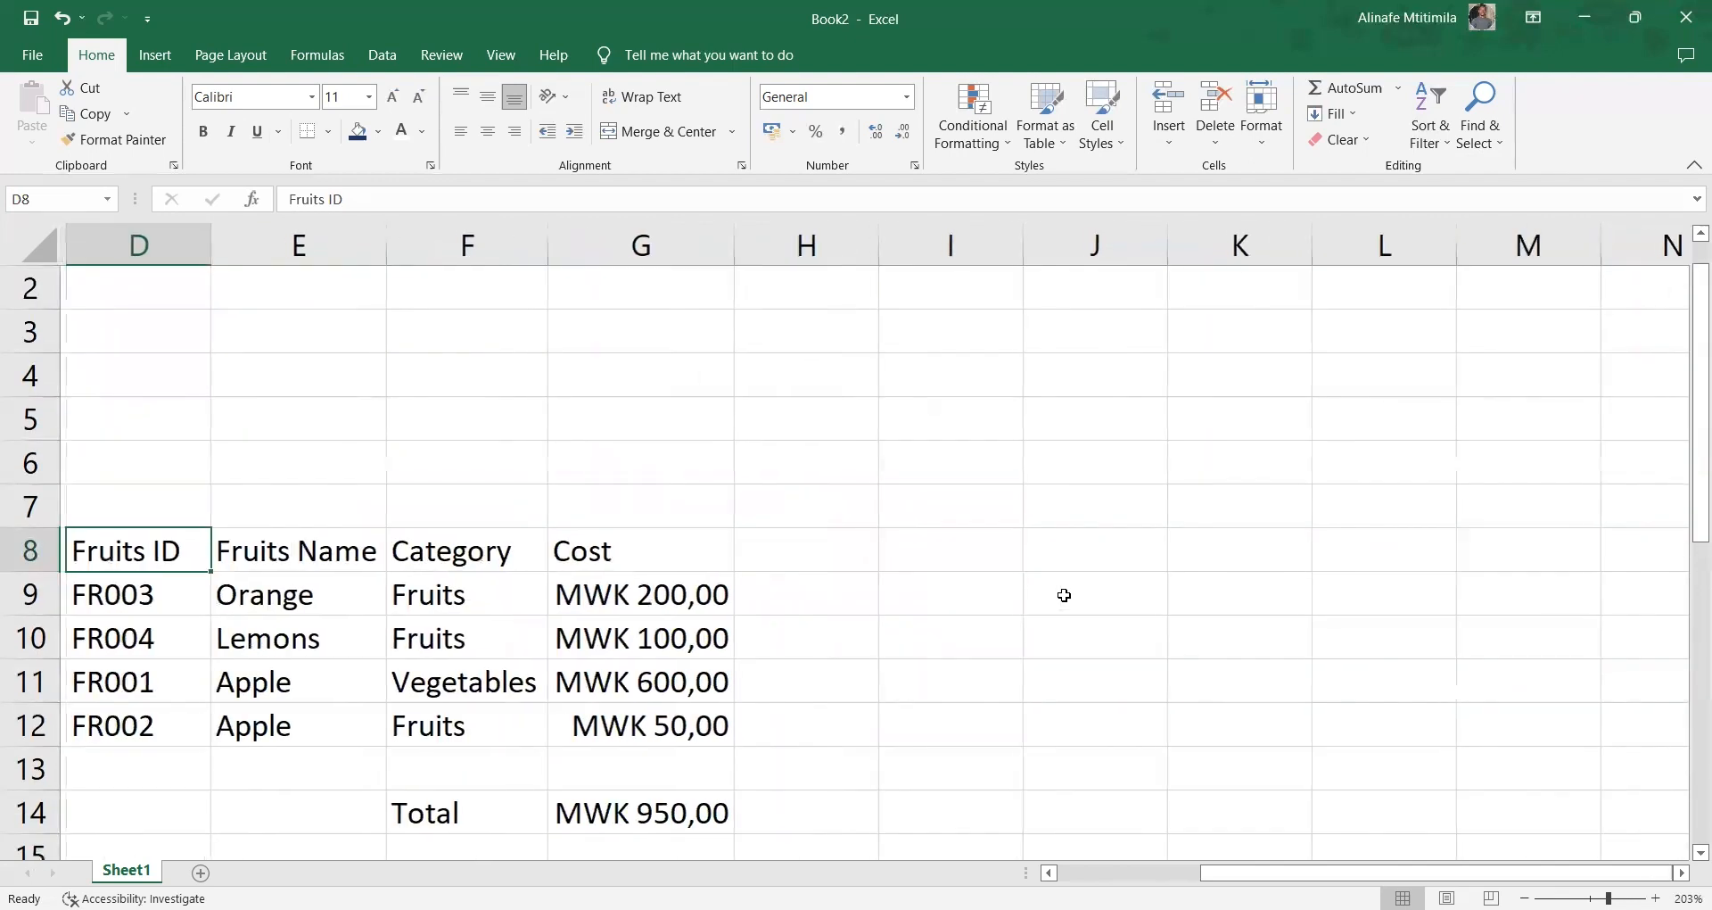
scroll(946, 652, "left", 3)
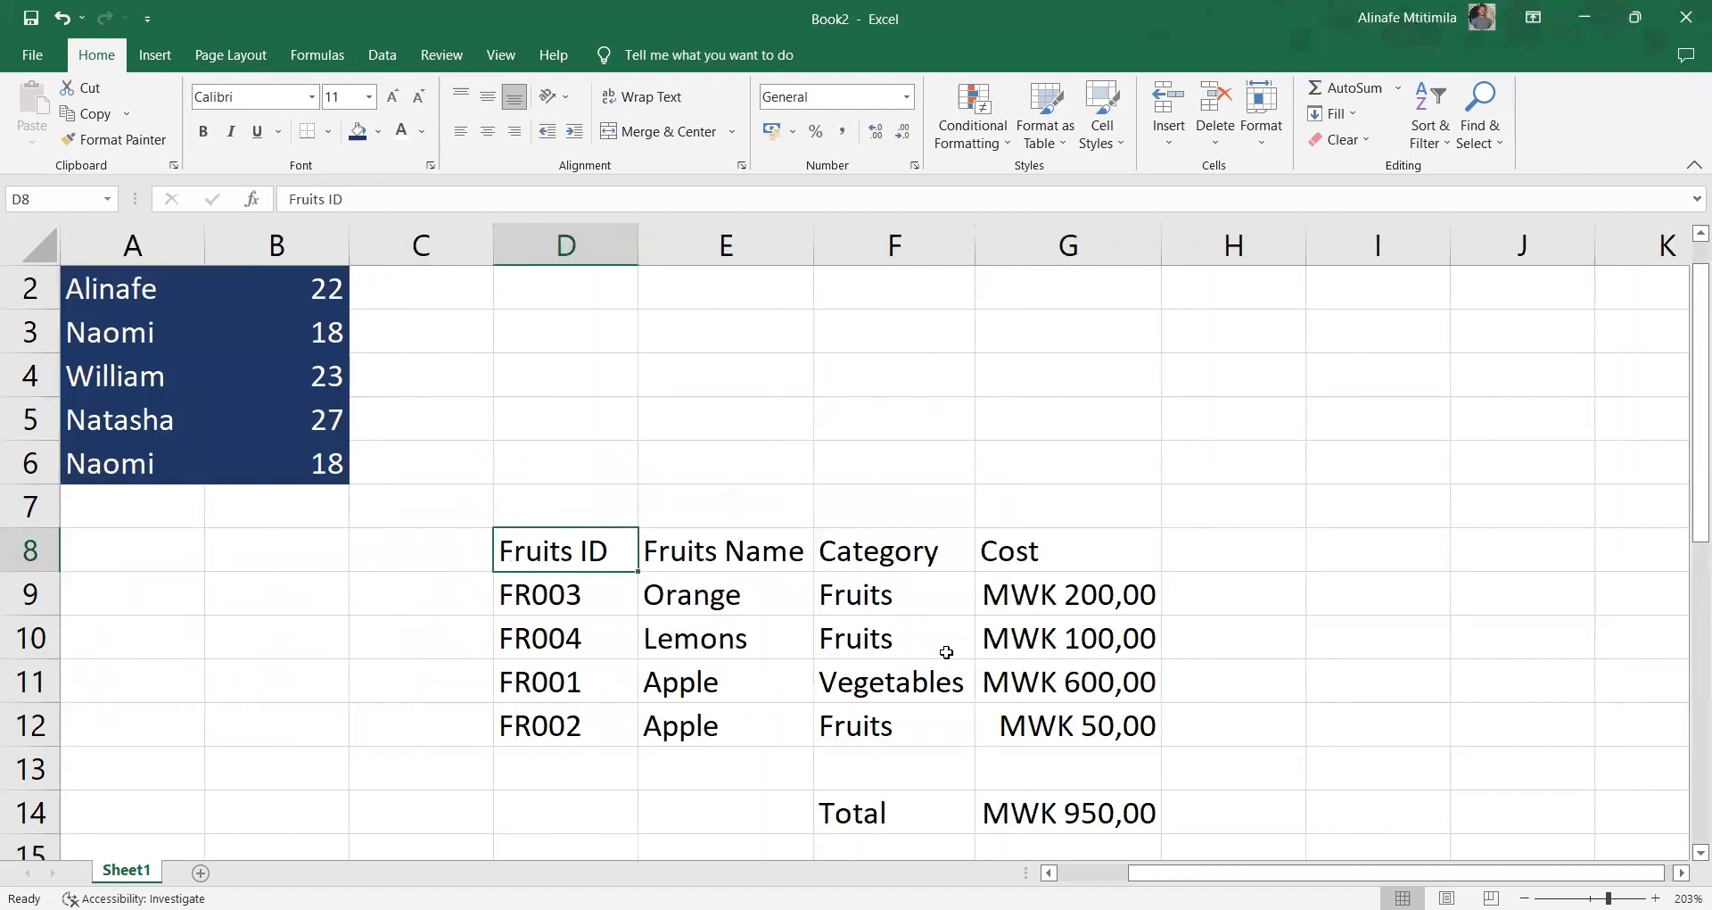